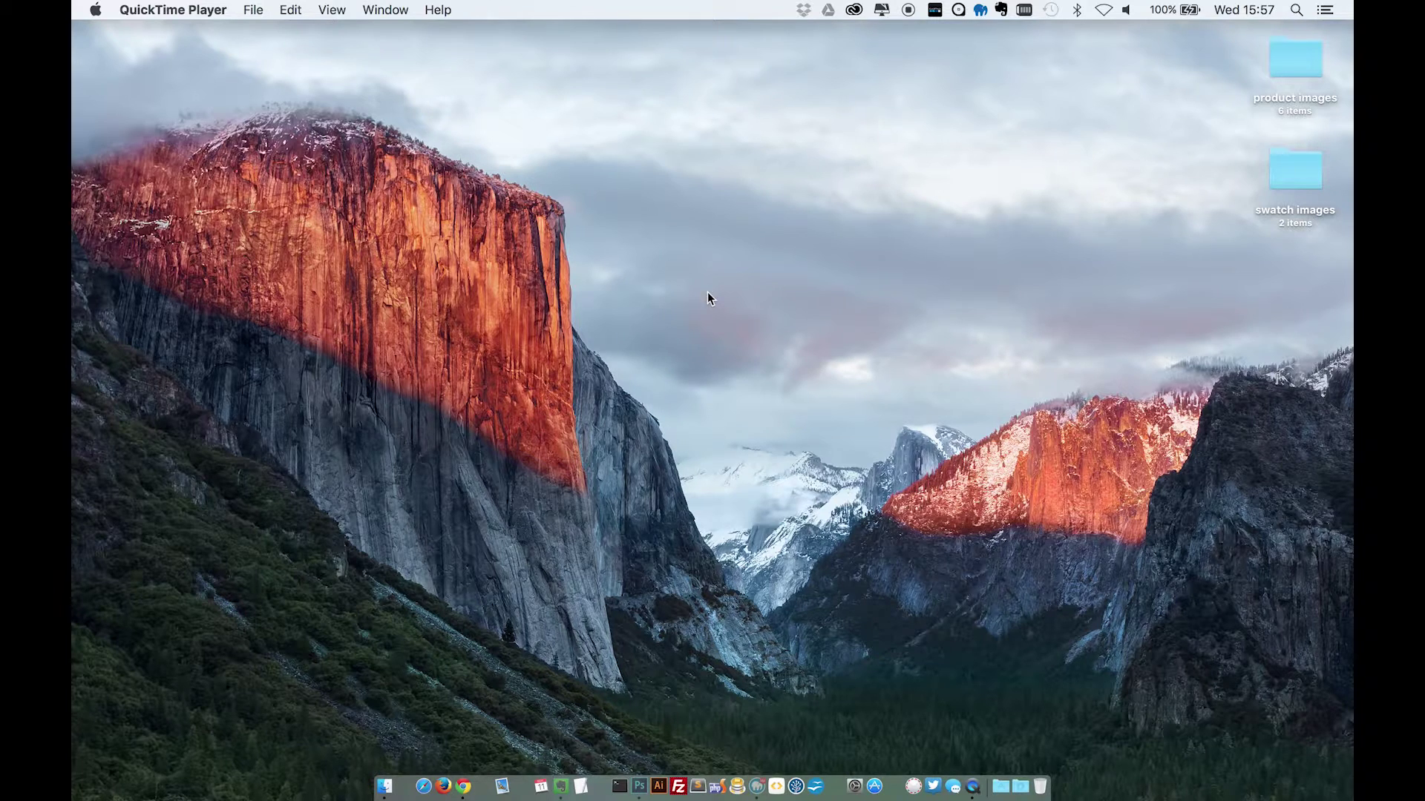
- Switch to the desktop space showing the Madison Island demo store
key("ctrl+Up")
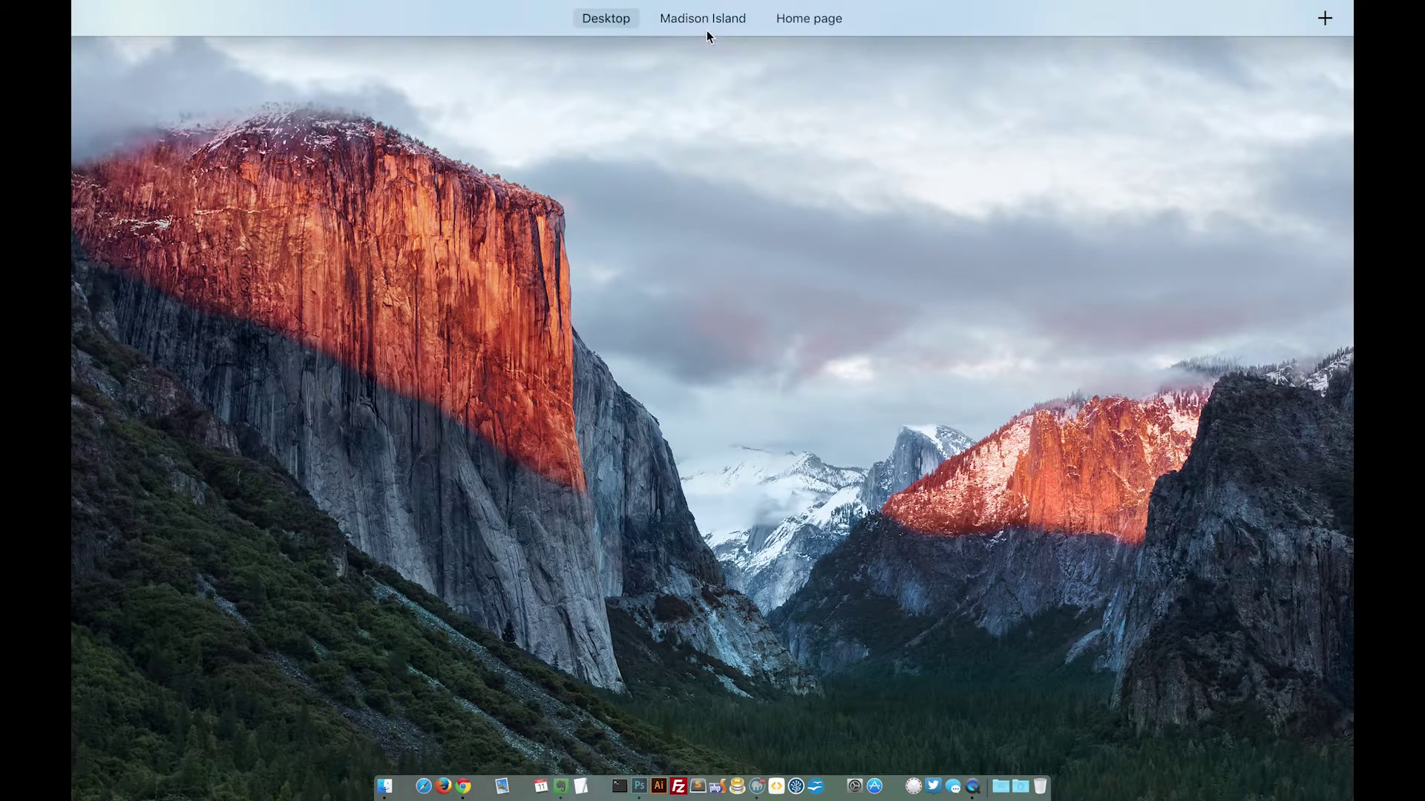
left_click(695, 66)
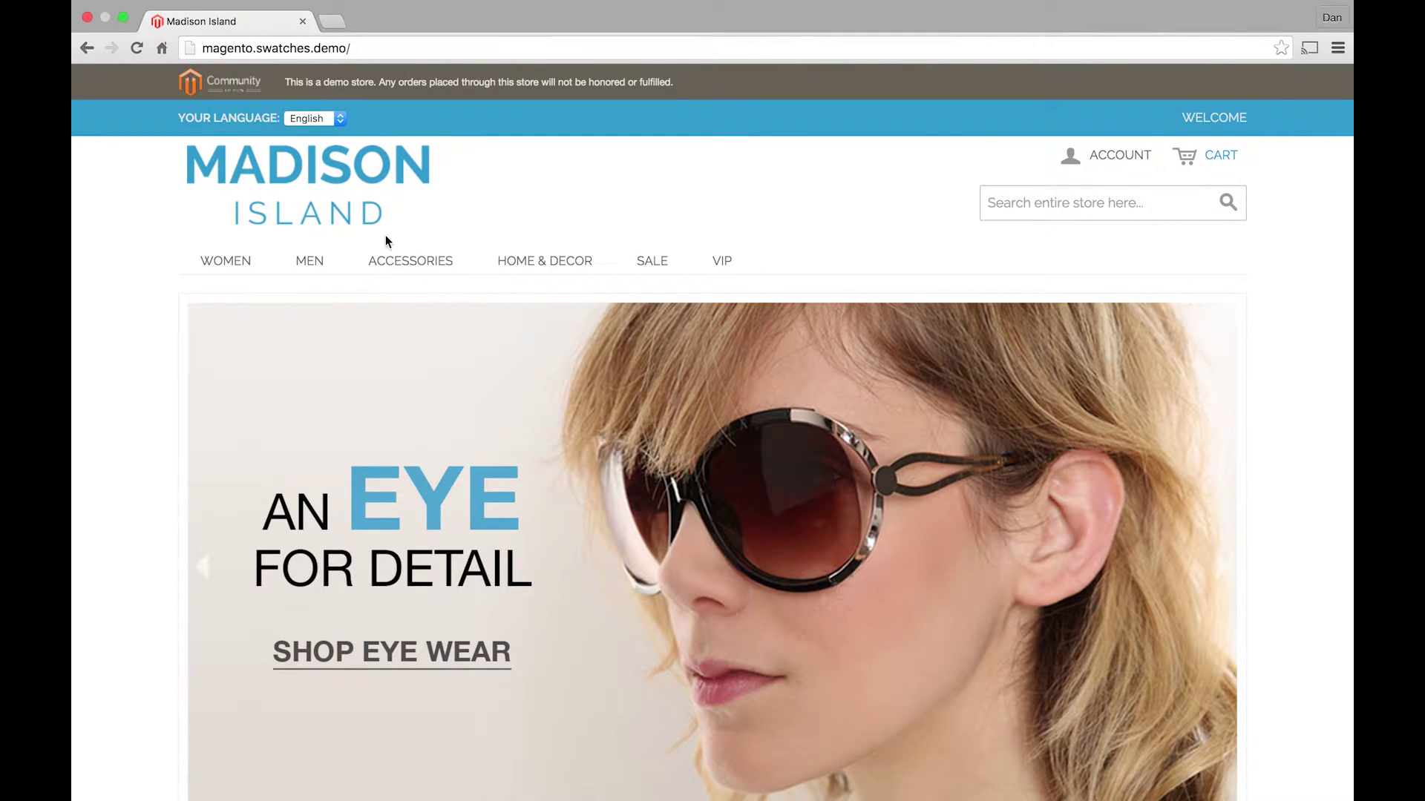
- Browse to the men's Tees, Knits and Polos category
mouse_move(303, 267)
left_click(299, 371)
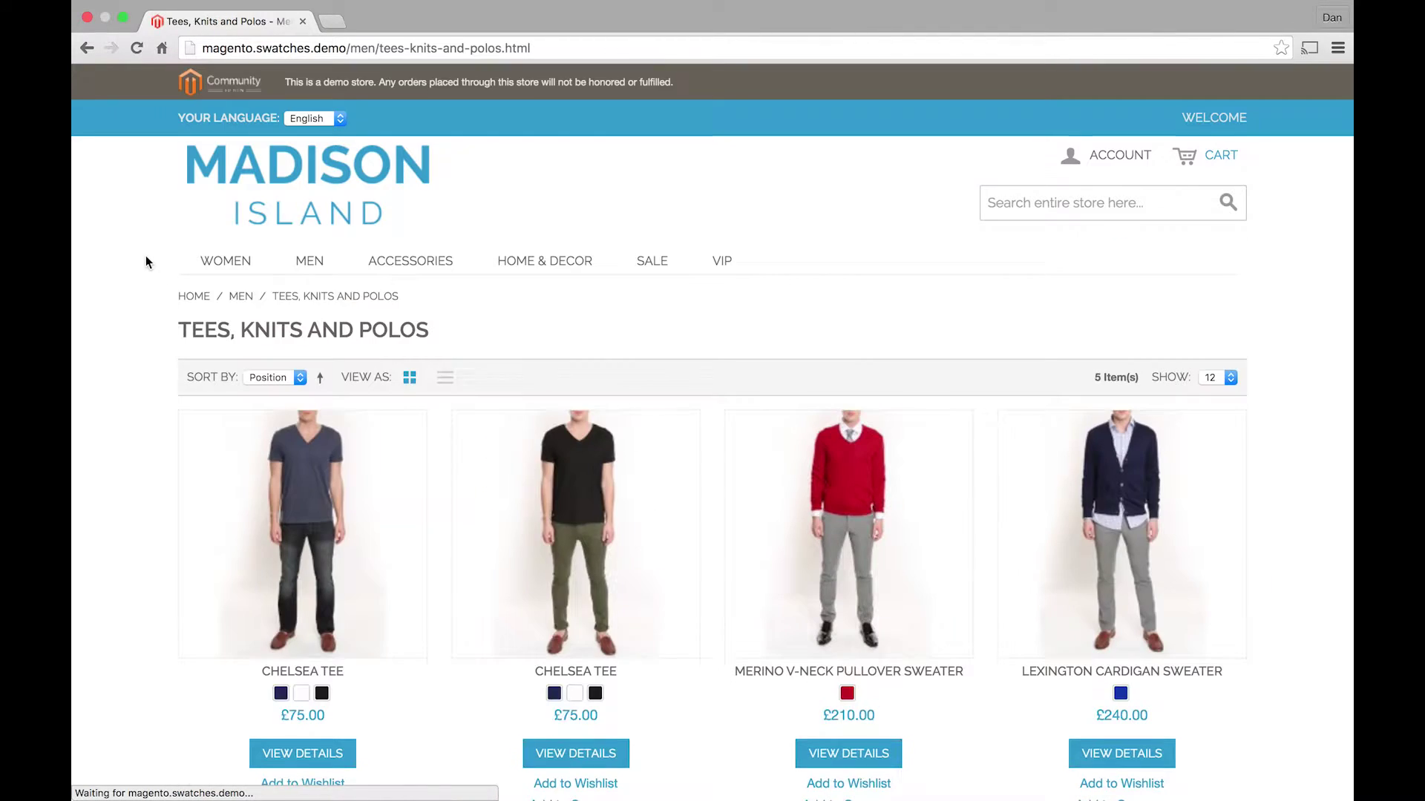
scroll(146, 255, "down", 5)
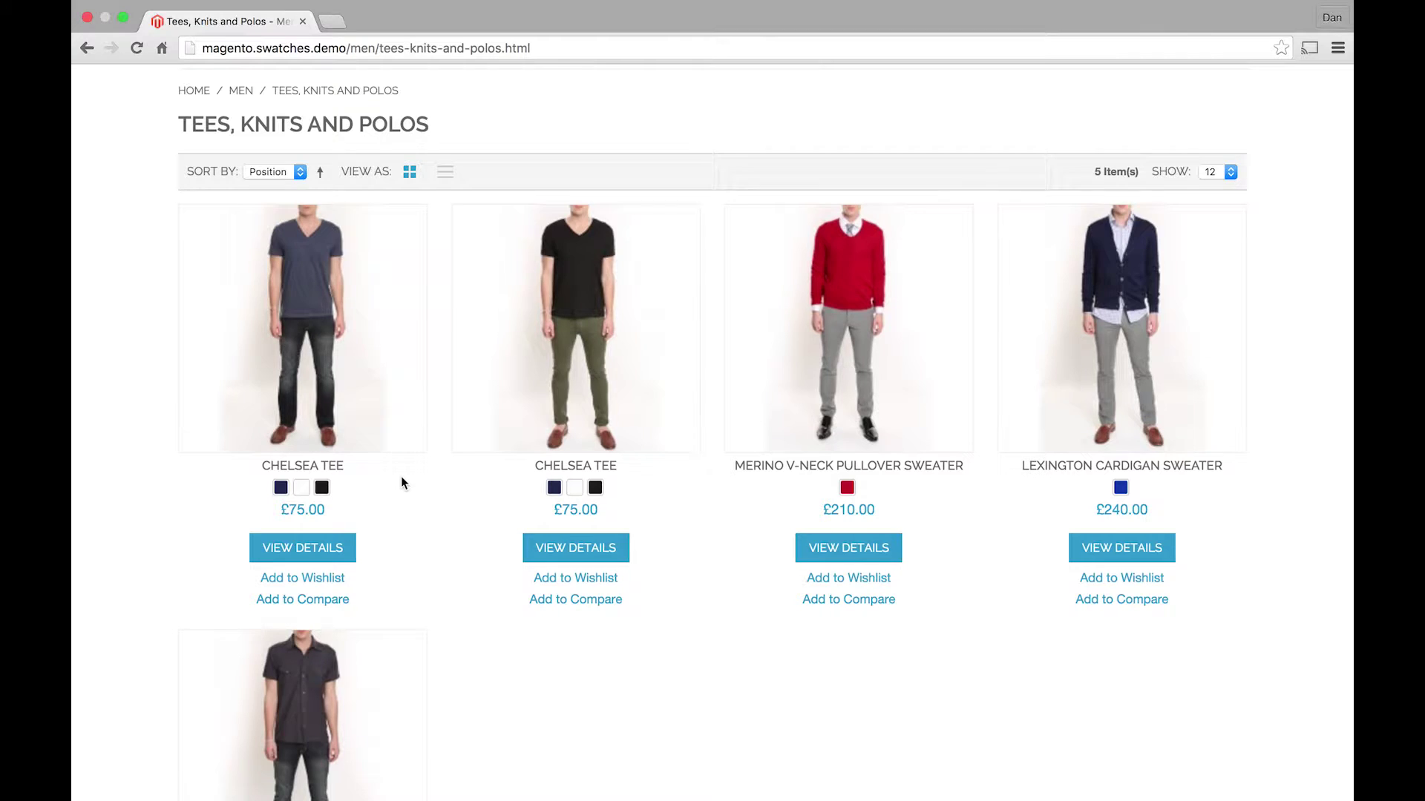
- Preview the first Chelsea Tee in white and black, then open its product page
left_click(301, 488)
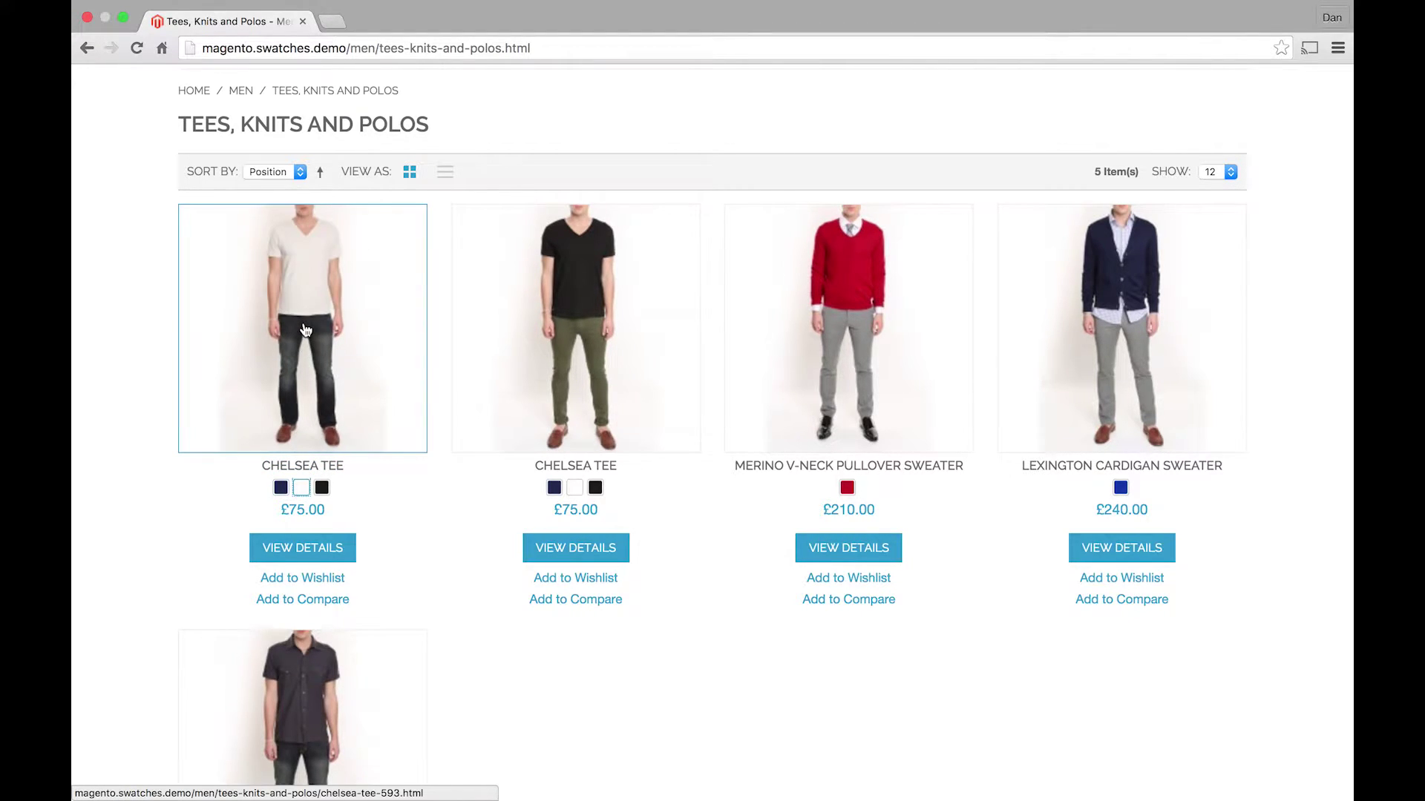
left_click(321, 487)
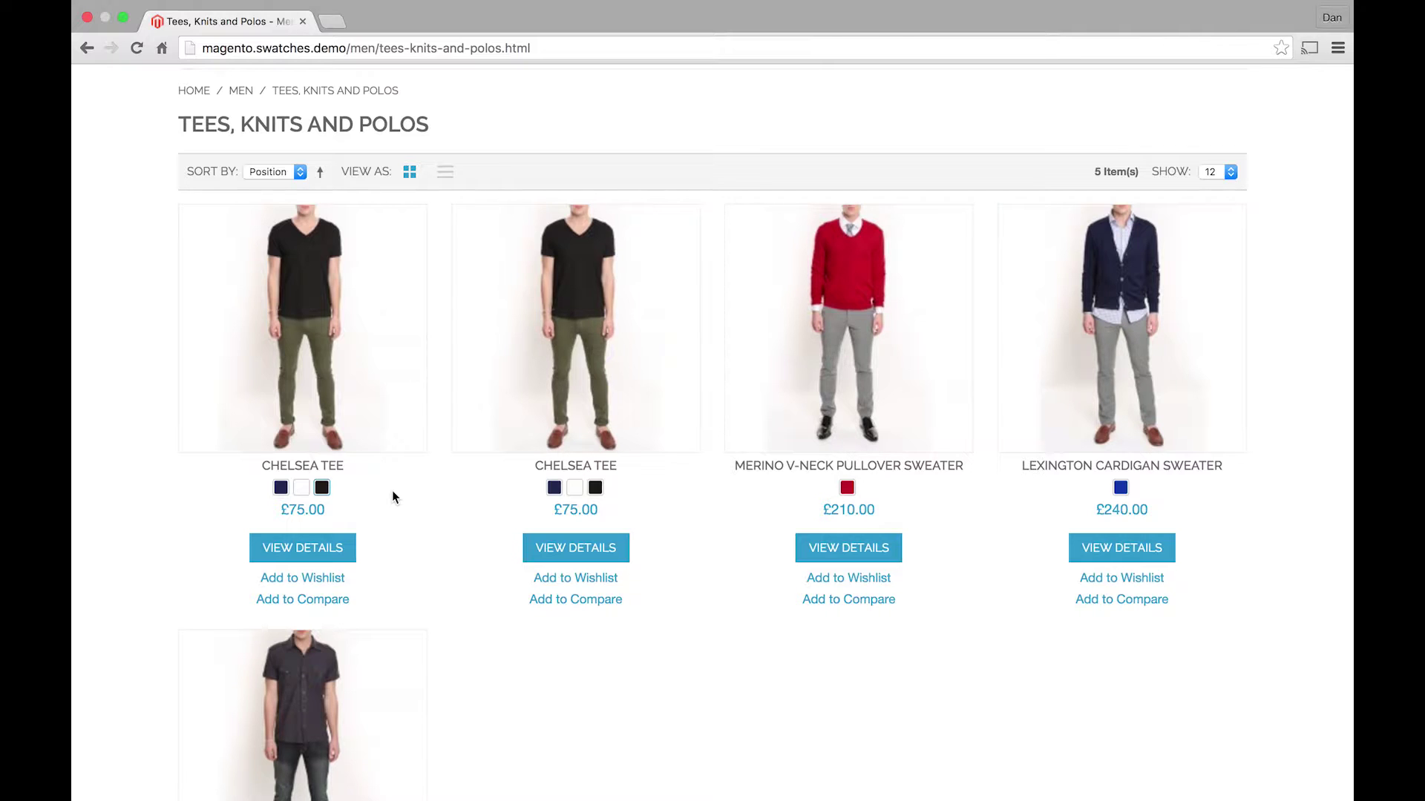
left_click(321, 488)
left_click(356, 400)
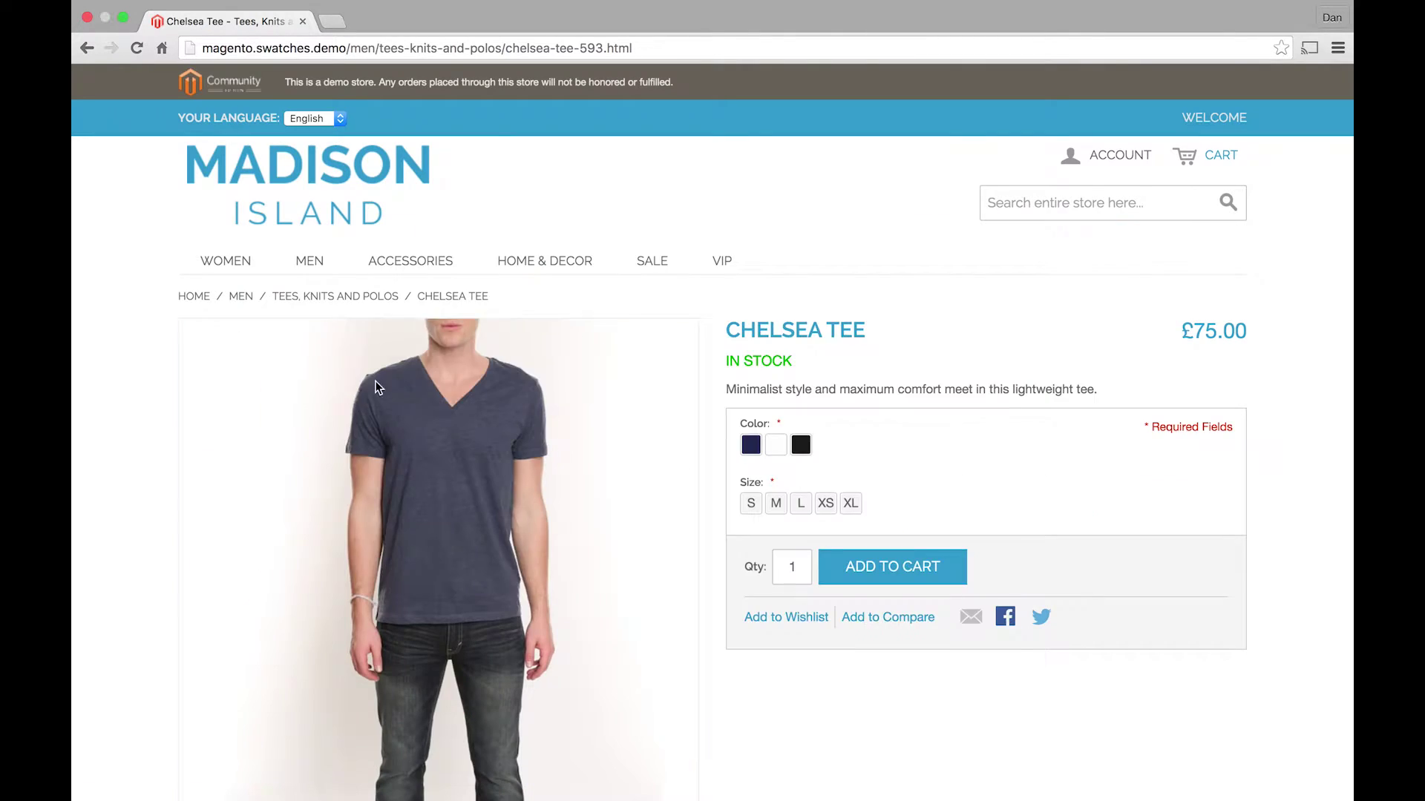
- Try the Blue, White and Black colour swatches, ending on White
scroll(708, 331, "down", 2)
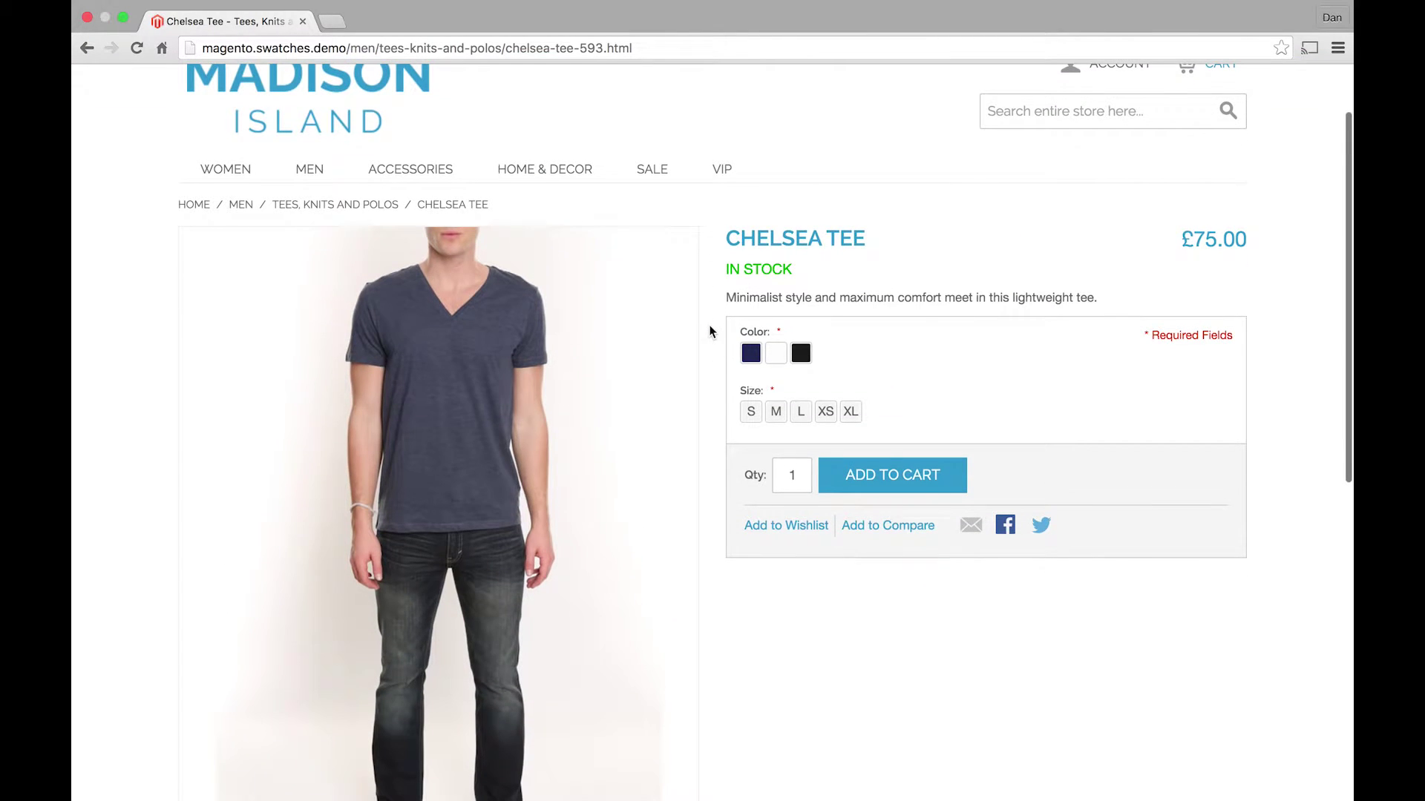
left_click(750, 357)
left_click(779, 356)
left_click(800, 360)
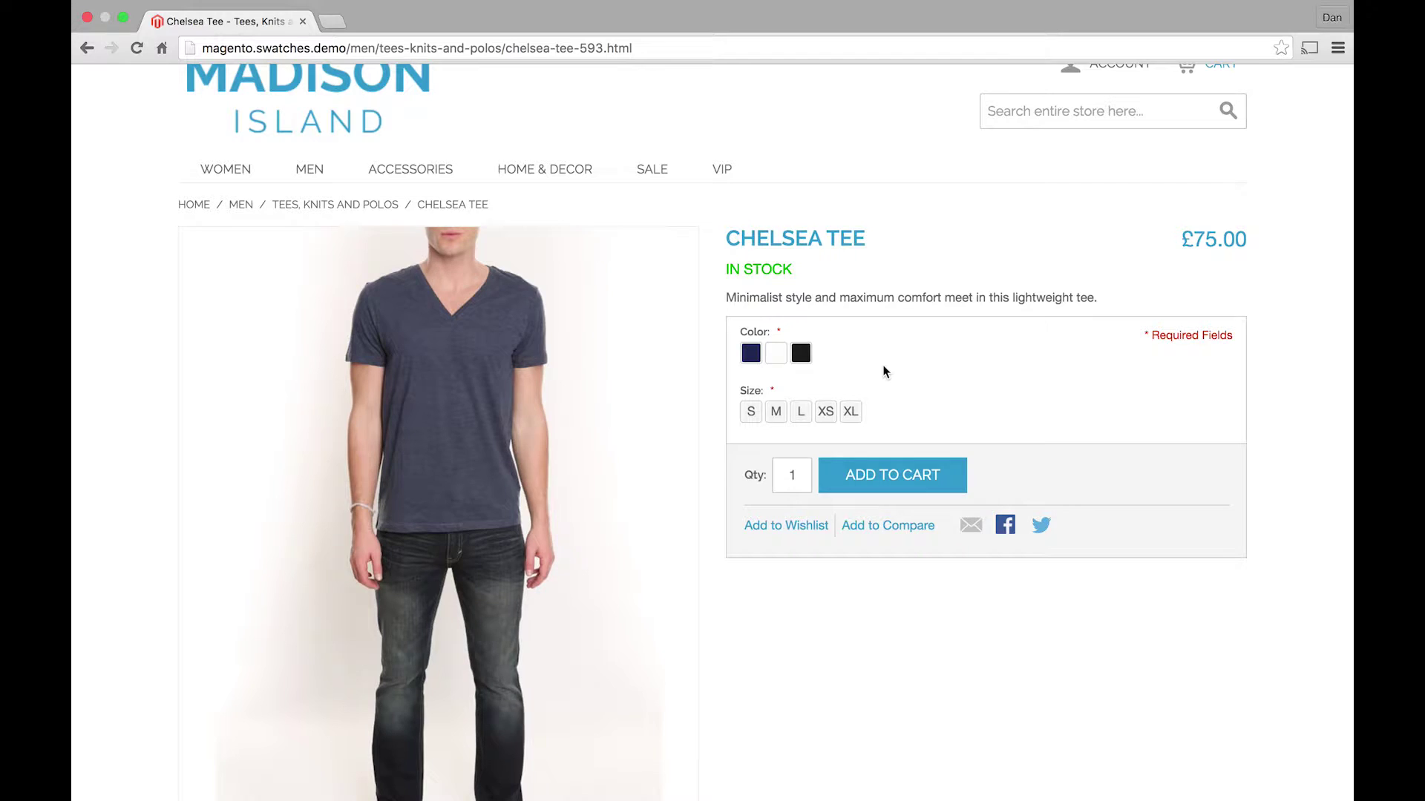
left_click(777, 358)
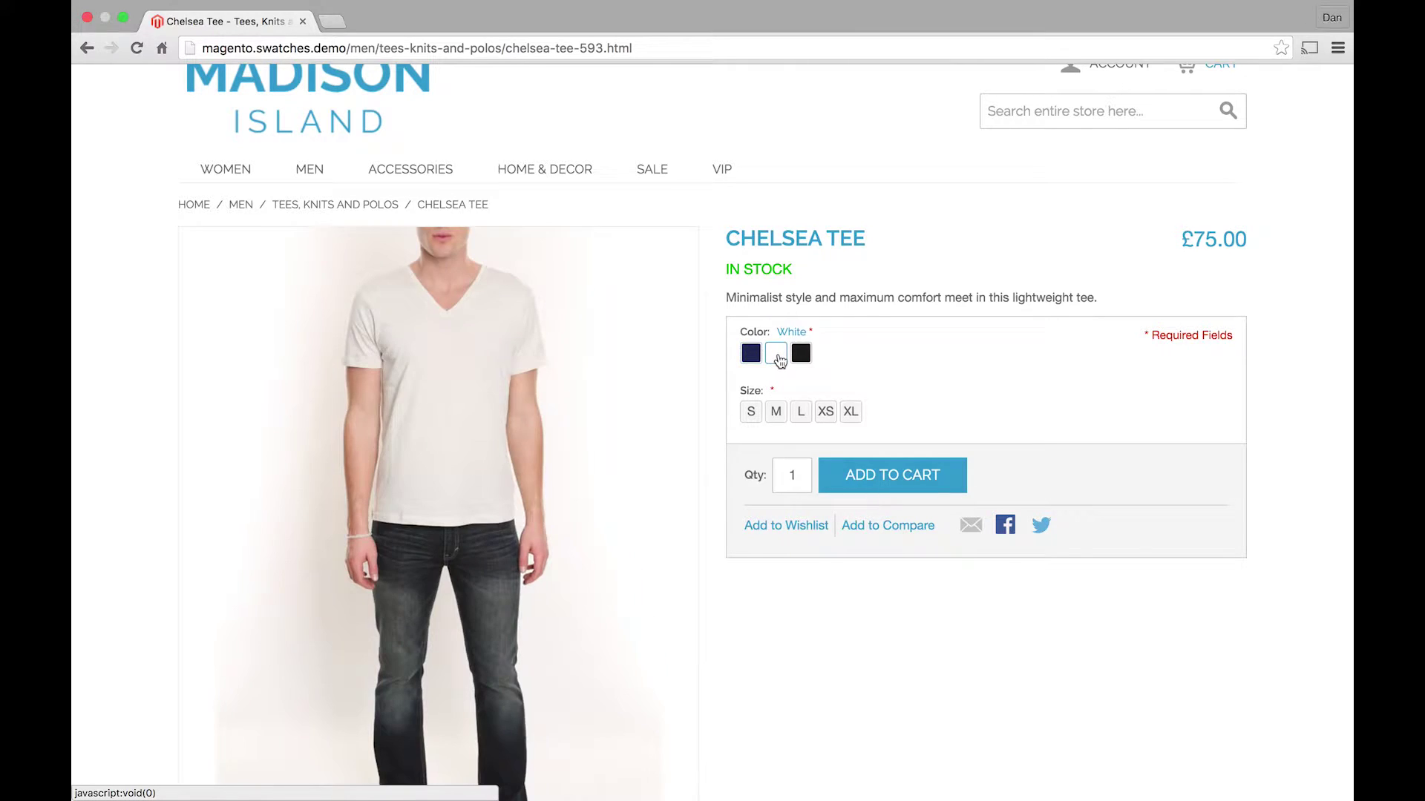
left_click(801, 356)
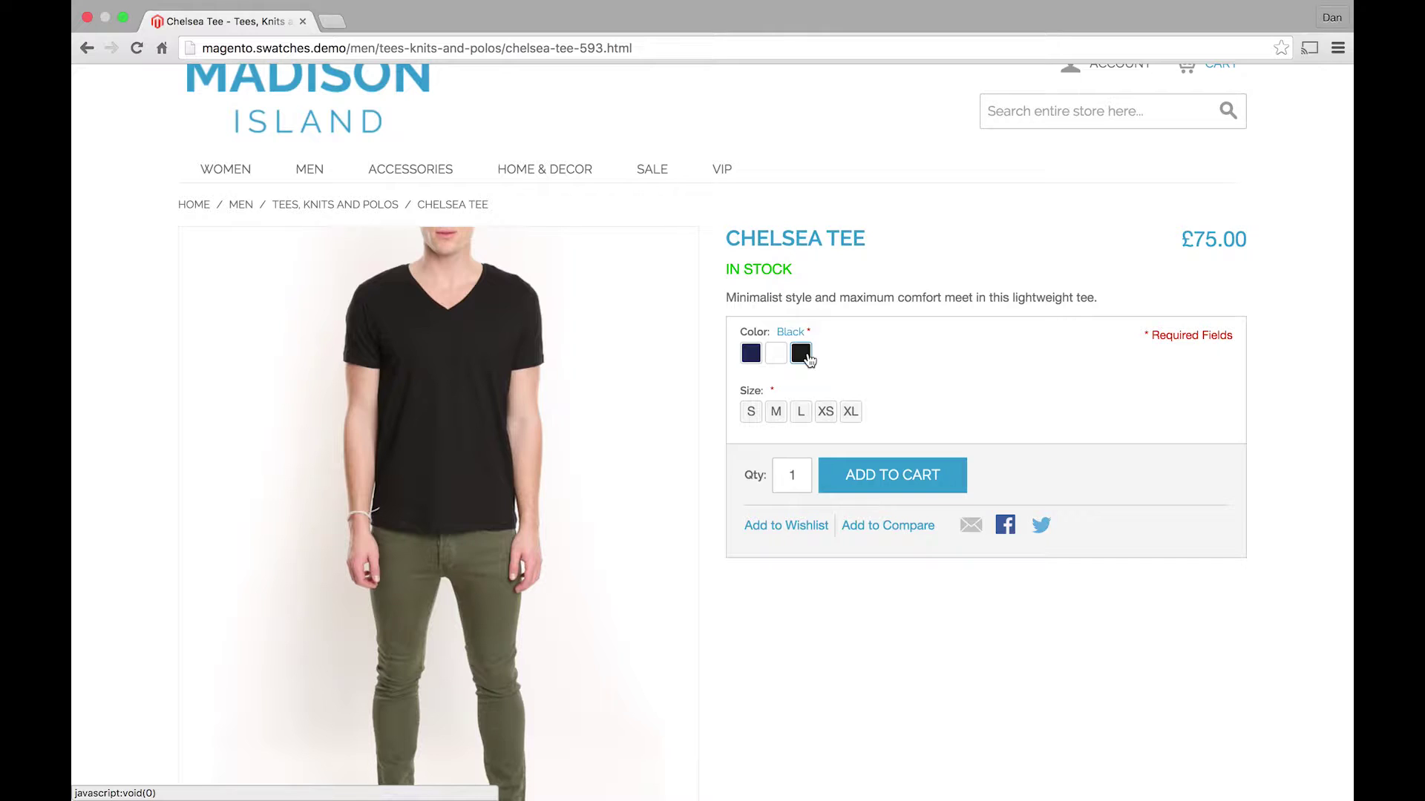
left_click(776, 357)
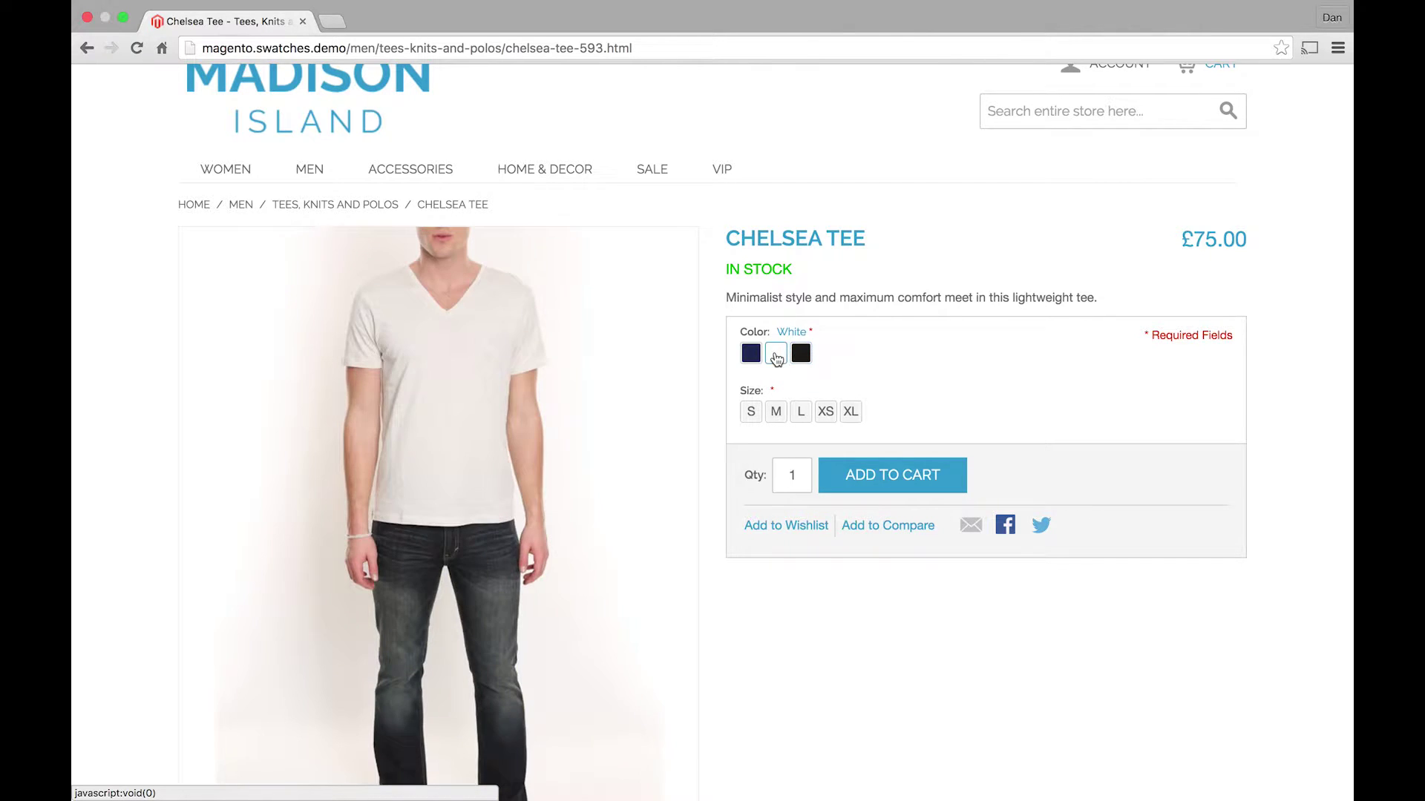
- Try sizes S, M and L, then settle on size XS
left_click(752, 413)
left_click(773, 416)
left_click(800, 420)
left_click(822, 414)
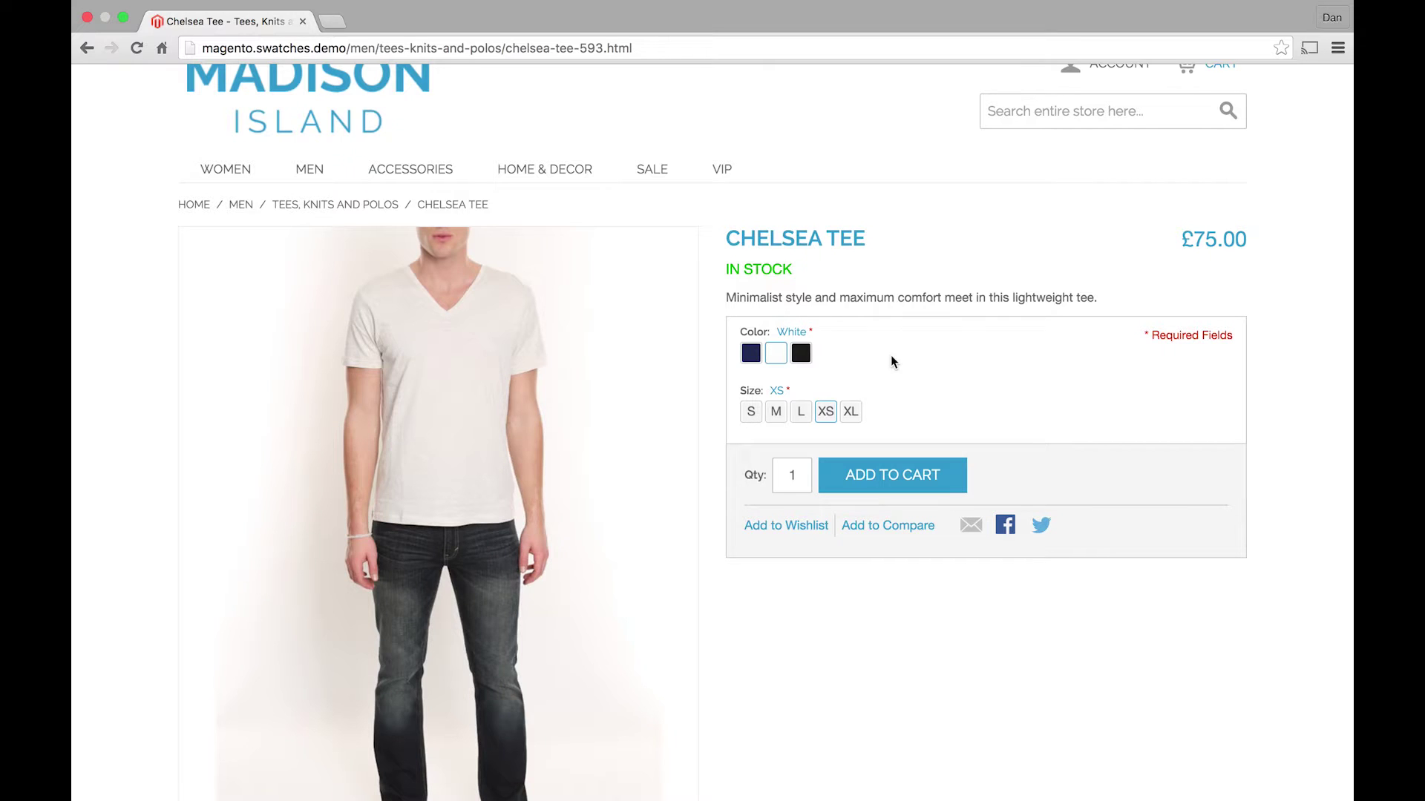
key("ctrl+Up")
- In the admin tab, go to Catalog > Attributes > Manage Attributes
left_click(850, 87)
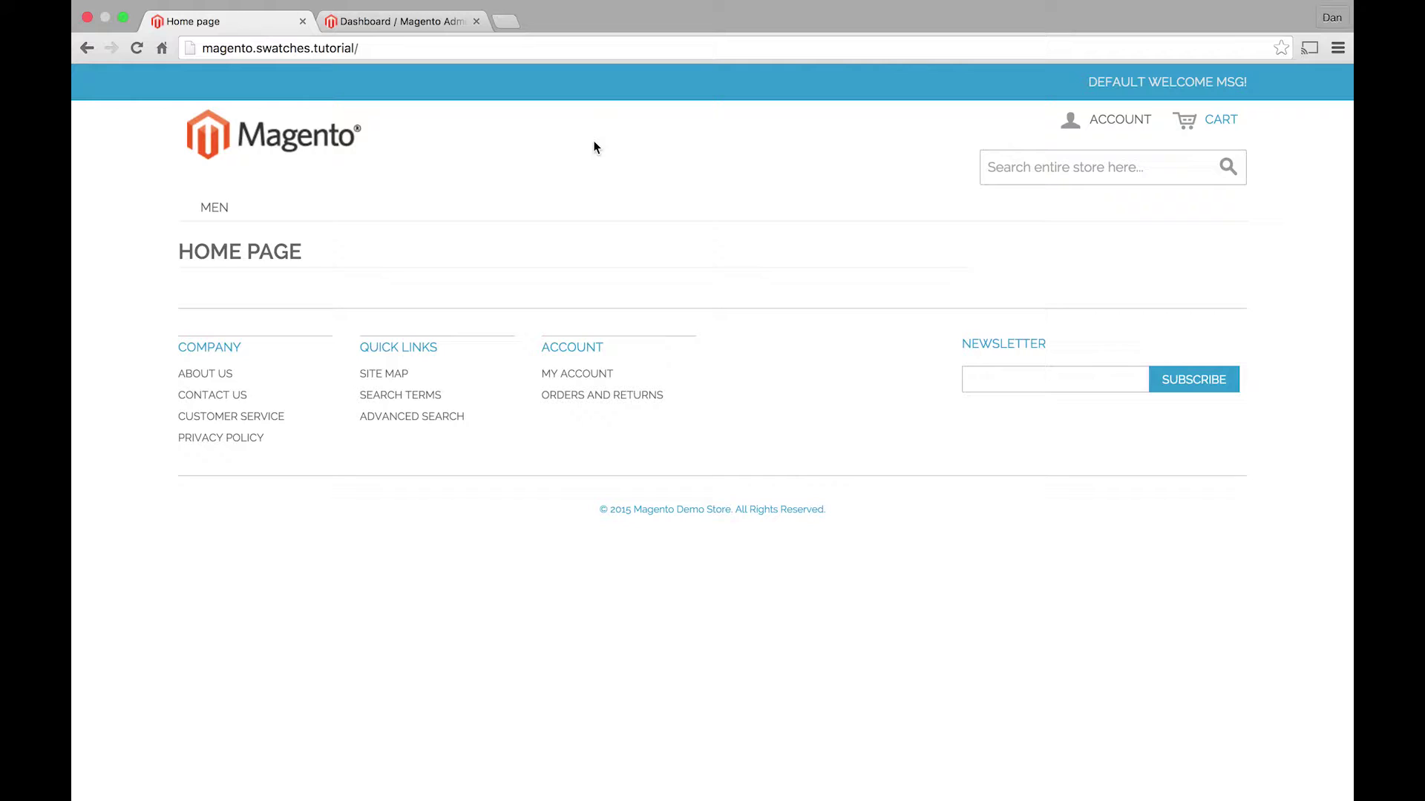
left_click(403, 24)
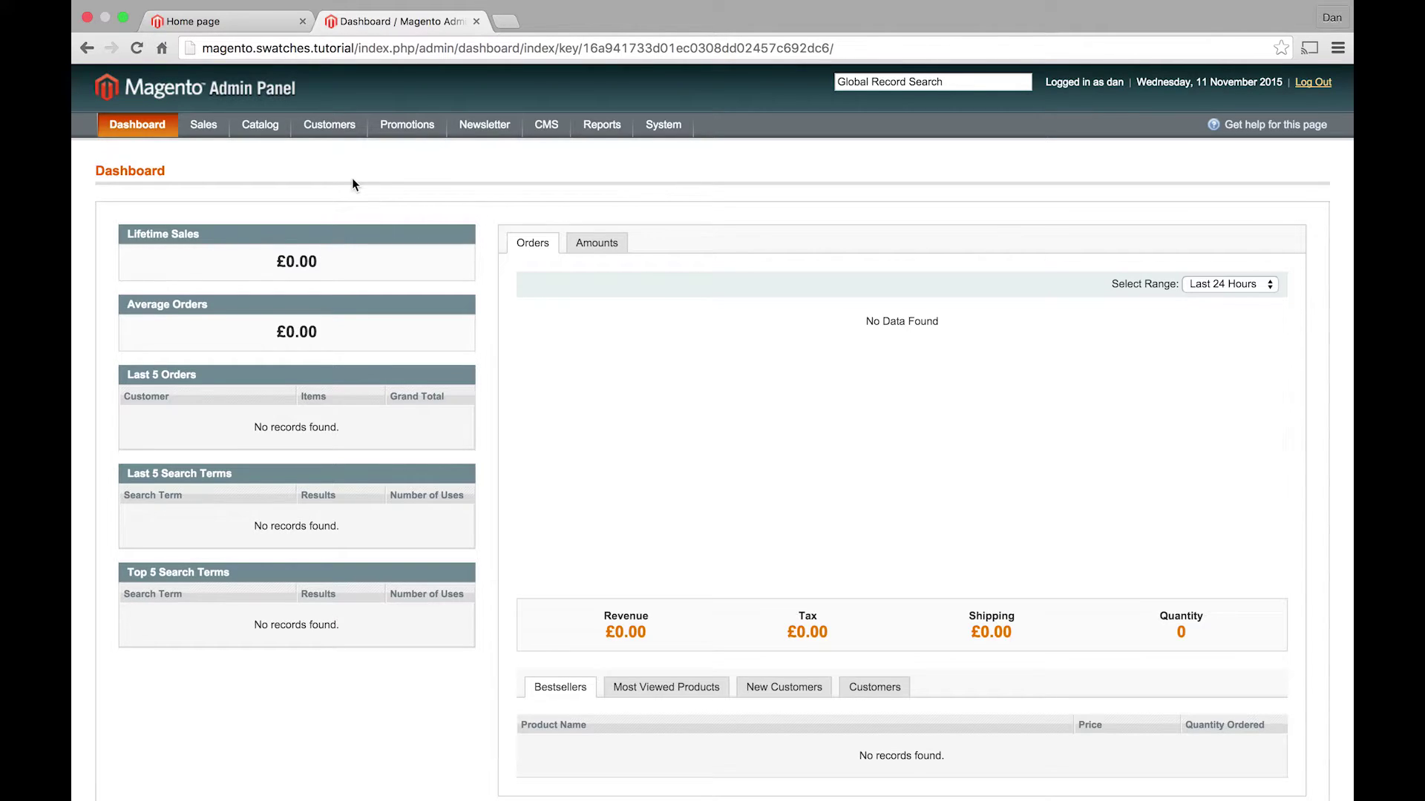
mouse_move(260, 123)
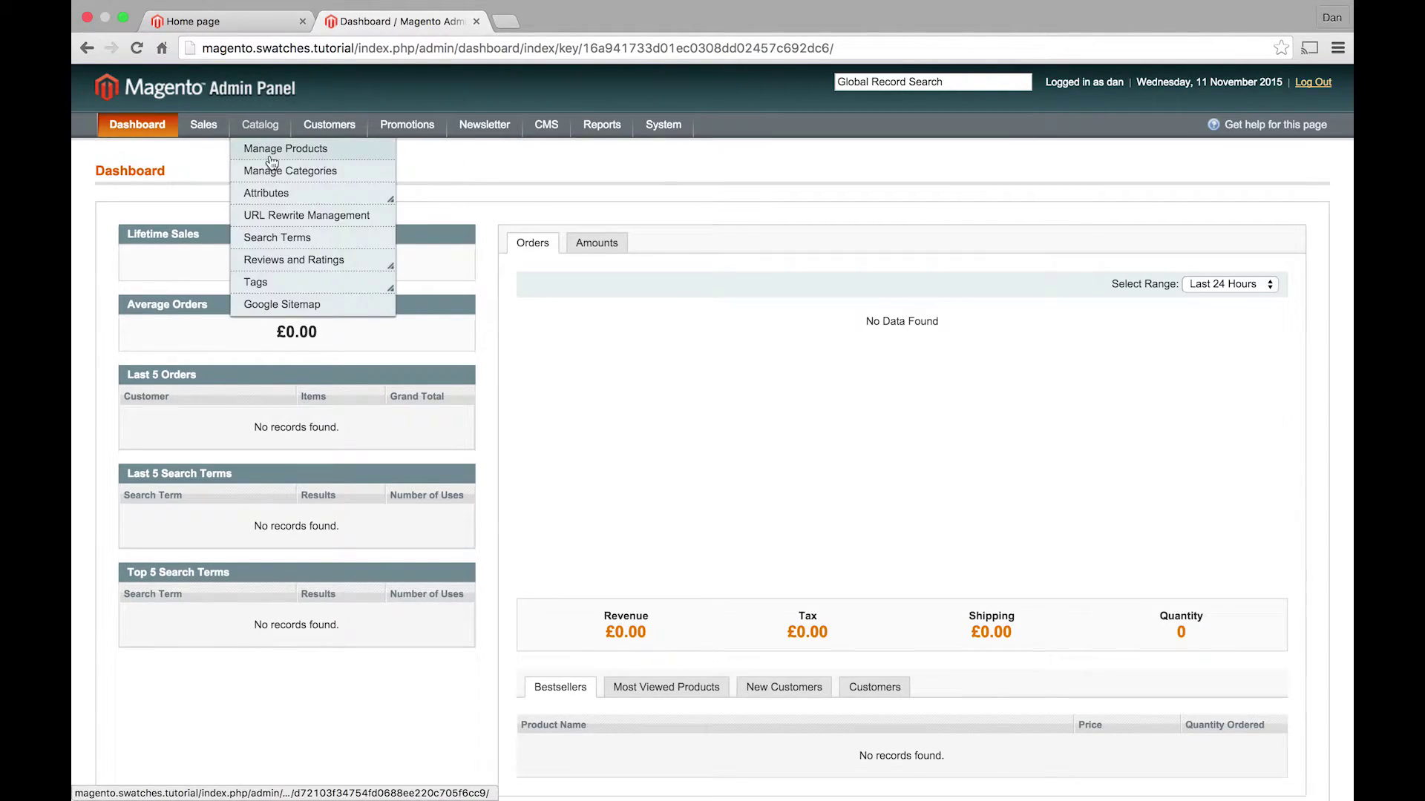
mouse_move(287, 195)
left_click(371, 205)
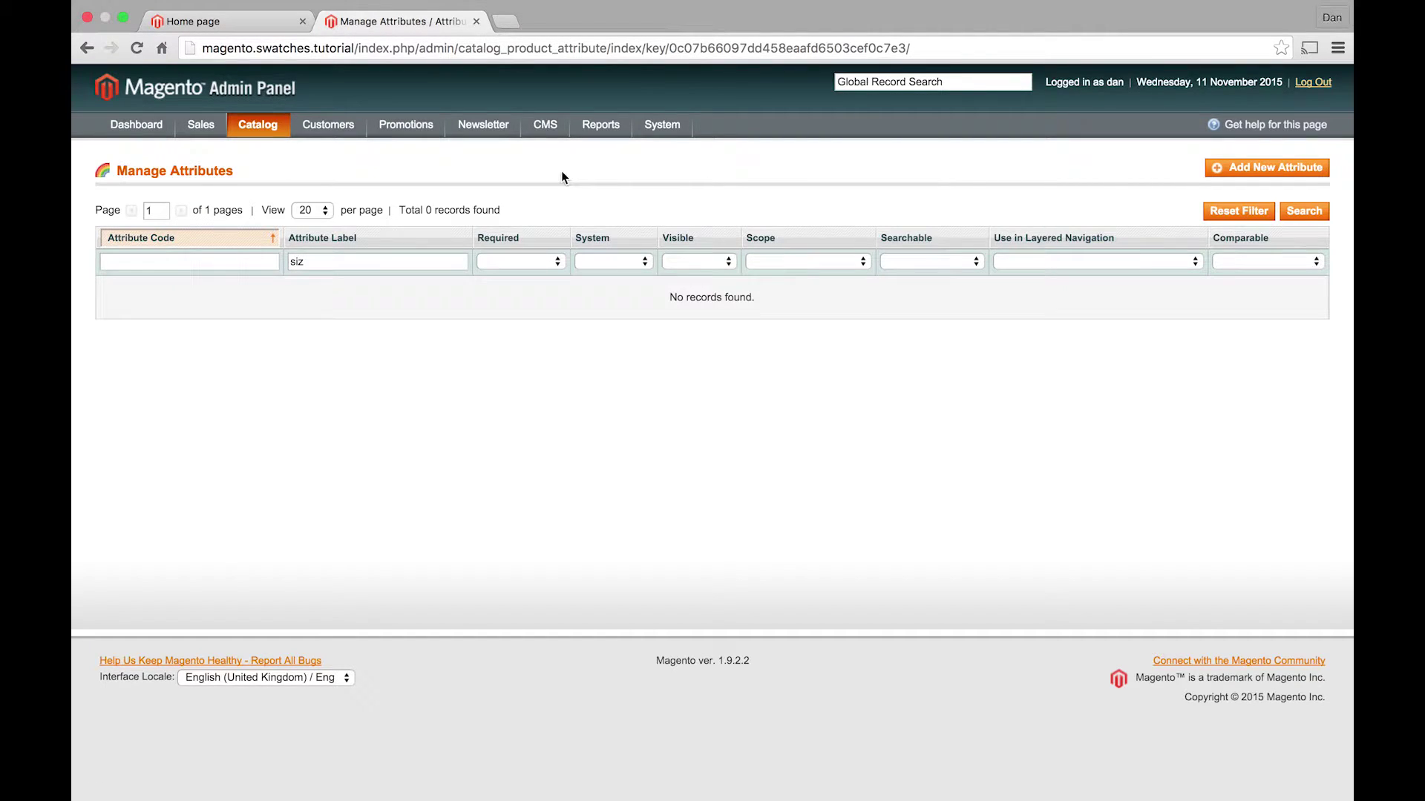
- Clear the 'siz' Attribute Label filter so all 42 attributes are listed
left_click_drag(443, 261, 211, 263)
key("BackSpace")
key("Return")
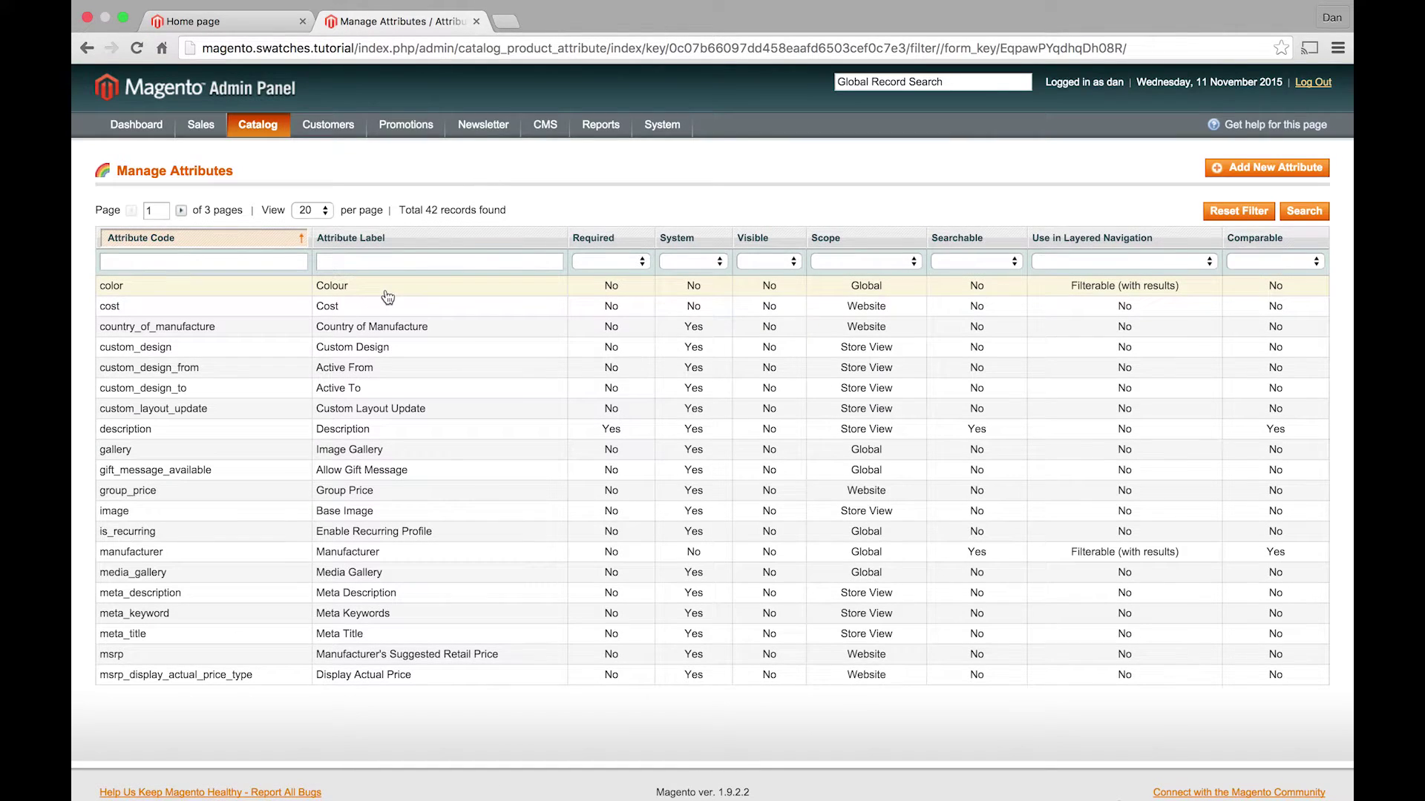
- Open the color attribute and scroll through its Properties tab settings
left_click(387, 296)
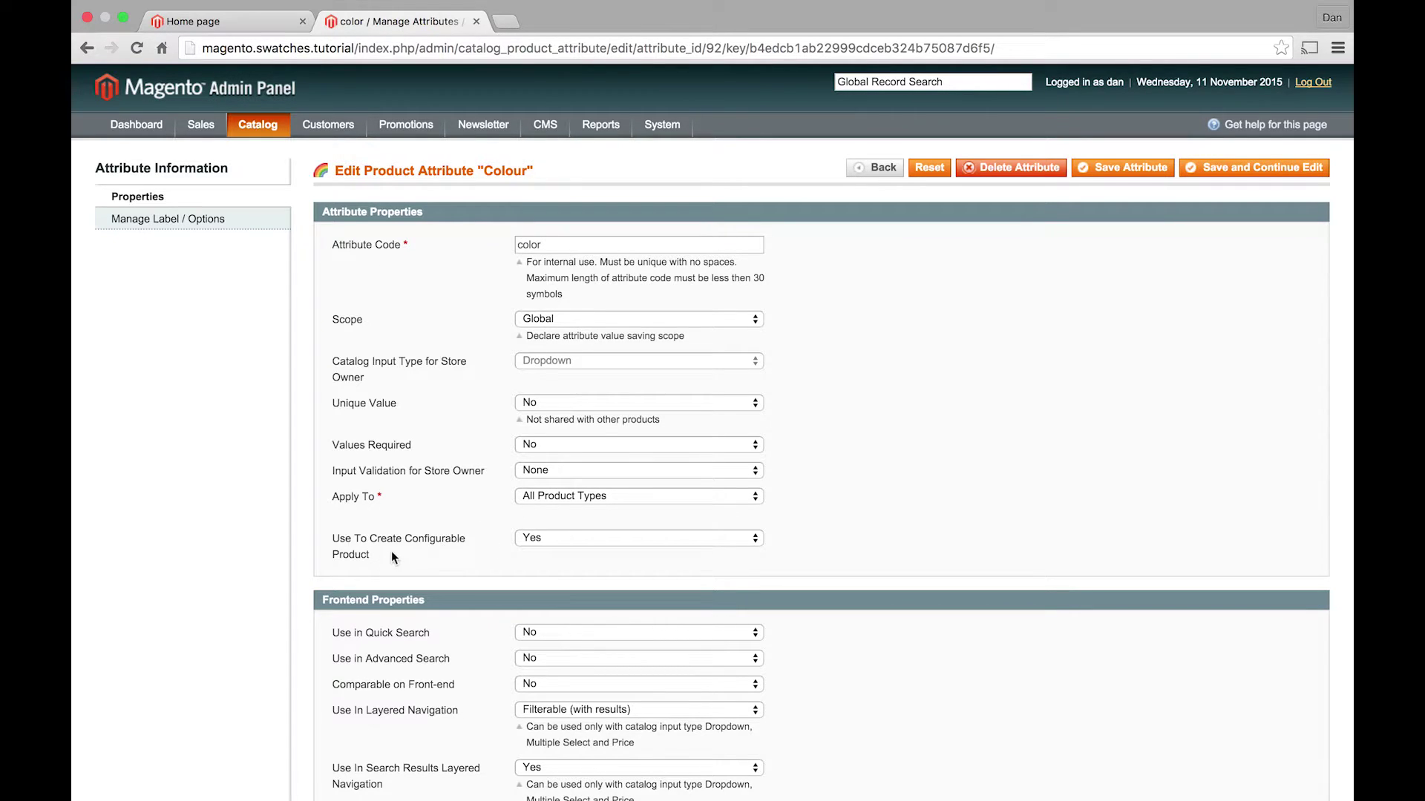
scroll(467, 546, "down", 3)
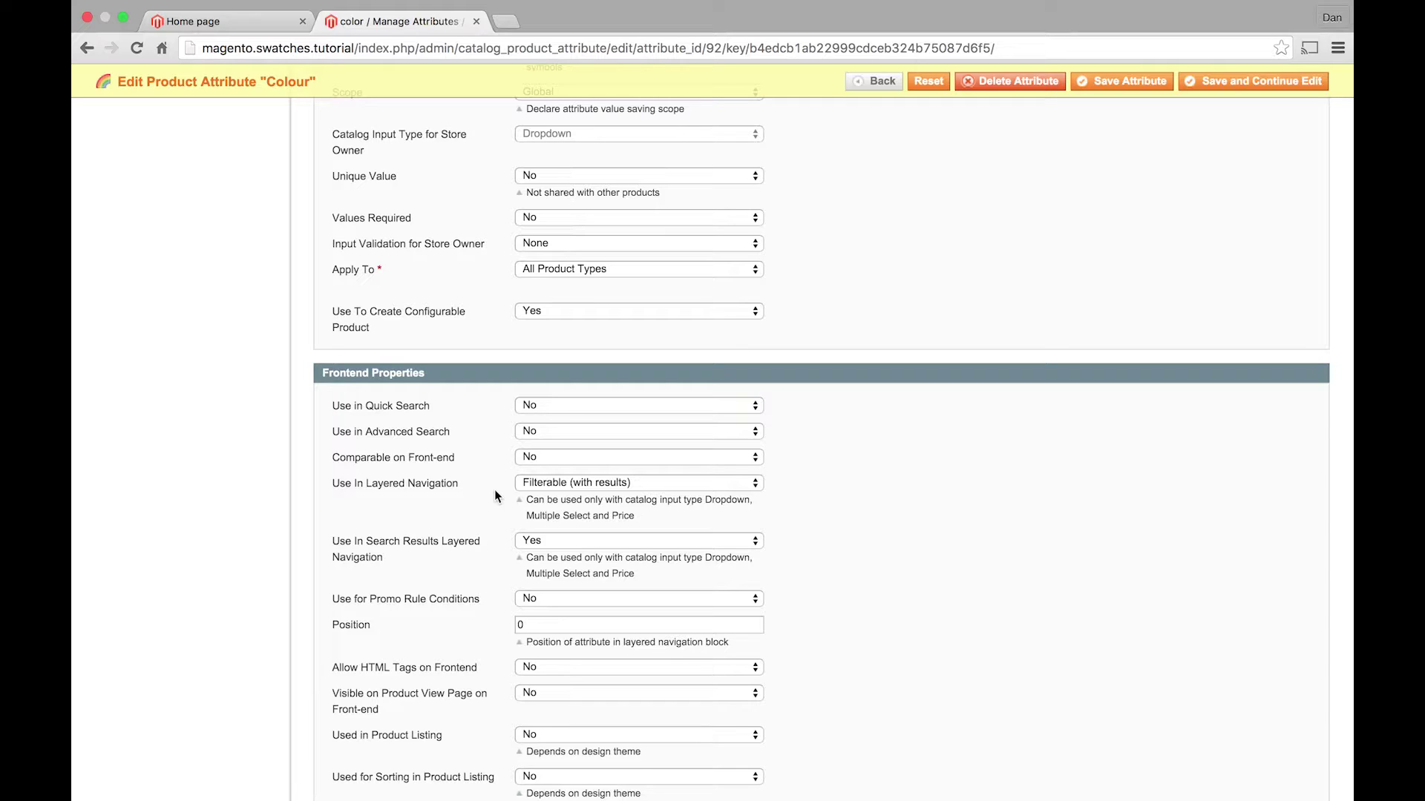
scroll(495, 489, "down", 3)
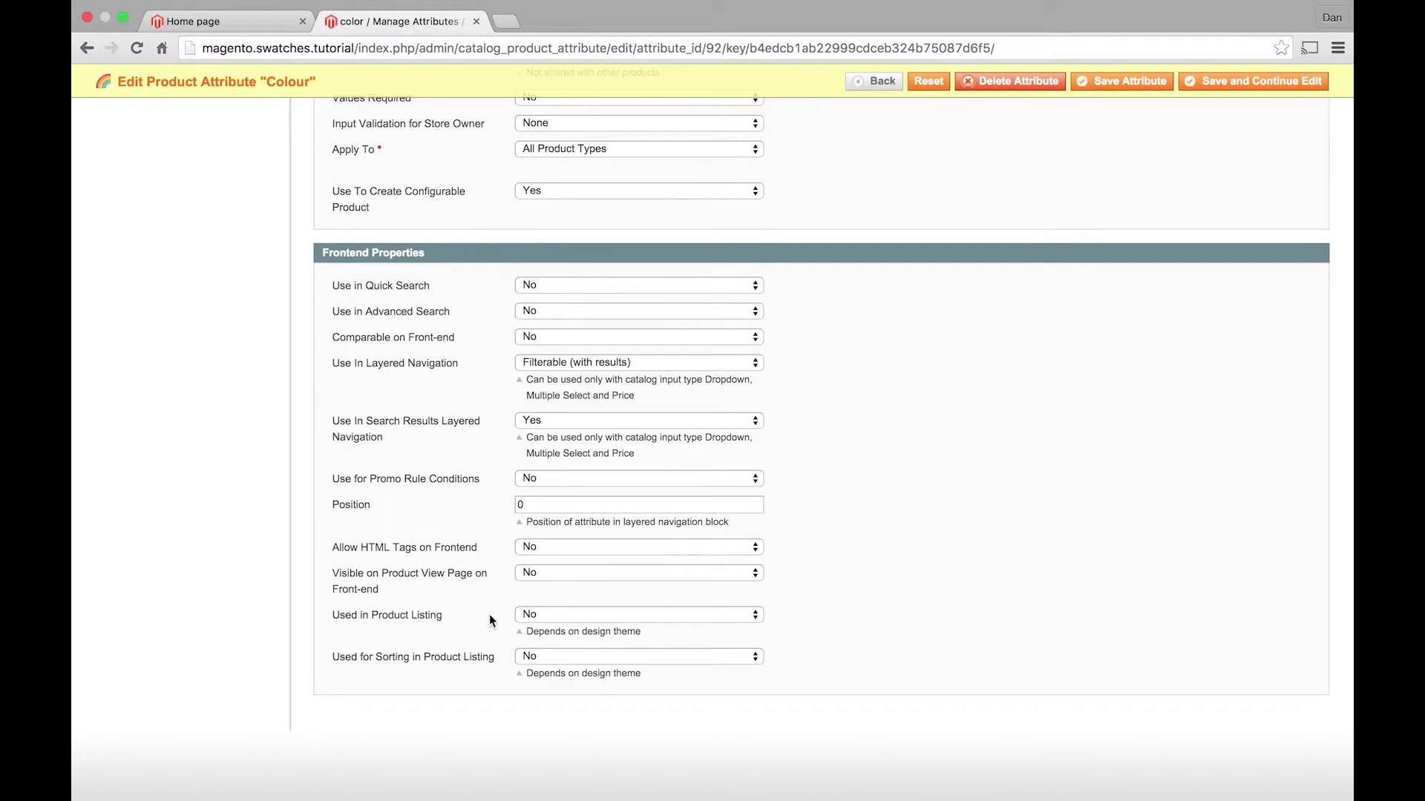
scroll(489, 598, "up", 3)
scroll(489, 601, "up", 2)
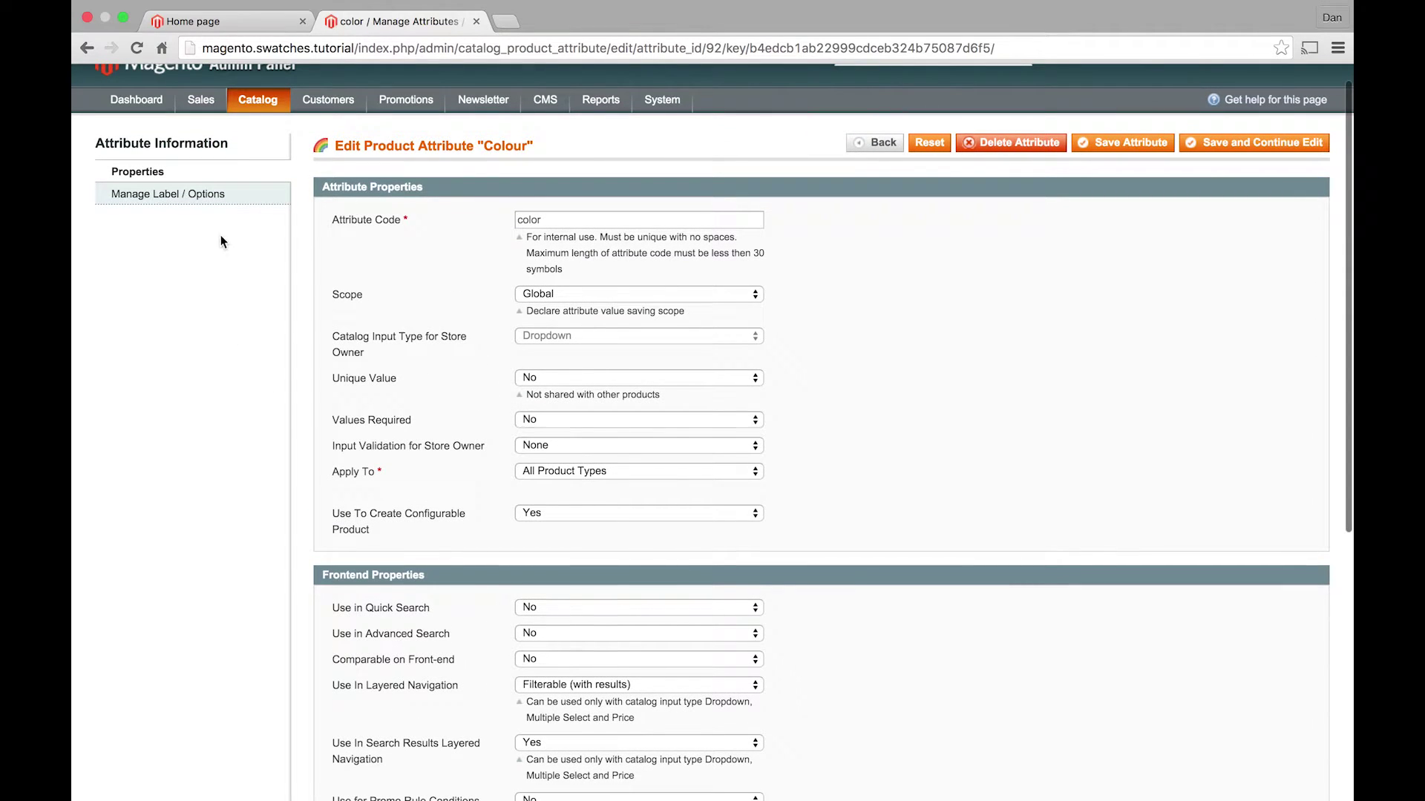
- Under Manage Label / Options, add admin options 'Black' and 'White' and save the Colour attribute
left_click(219, 196)
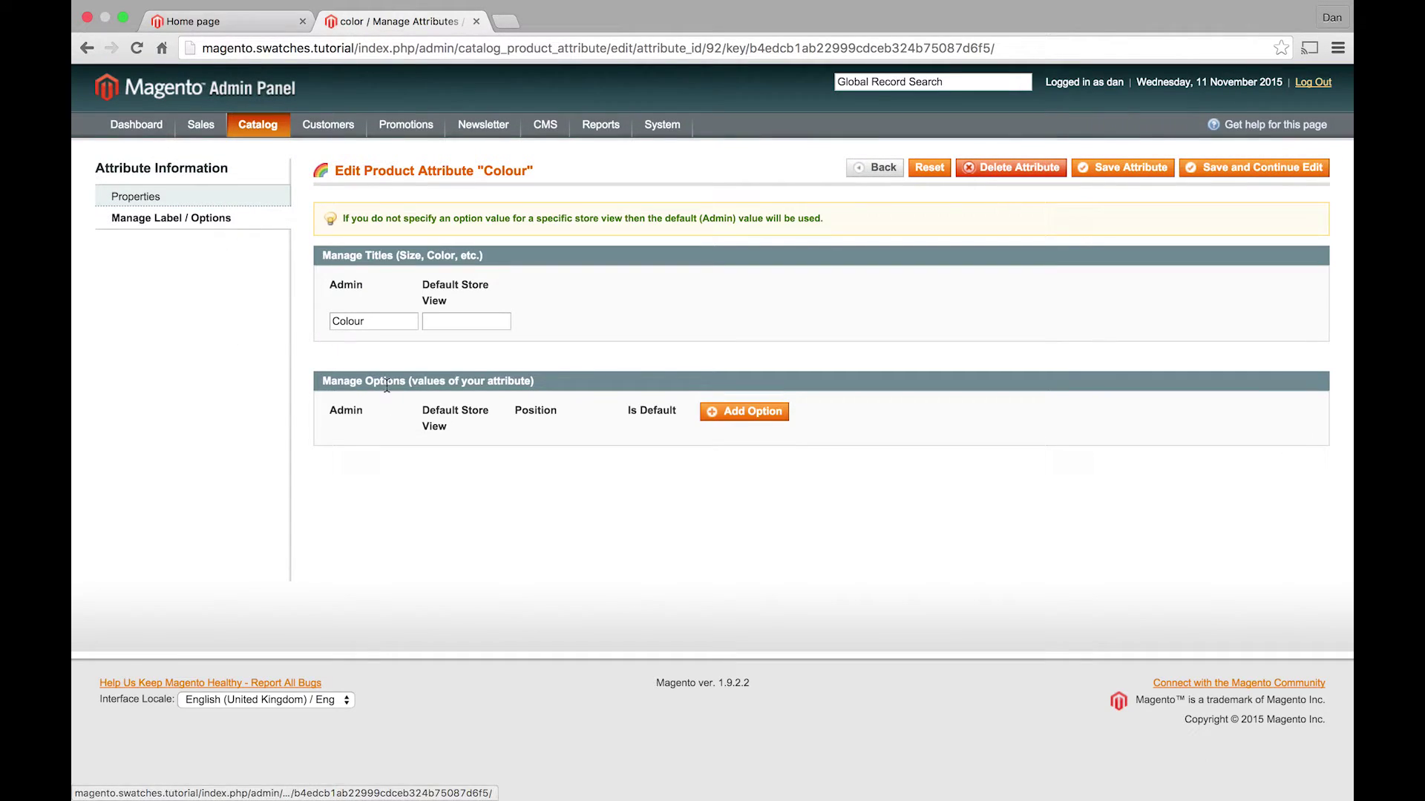
left_click(750, 412)
left_click(749, 412)
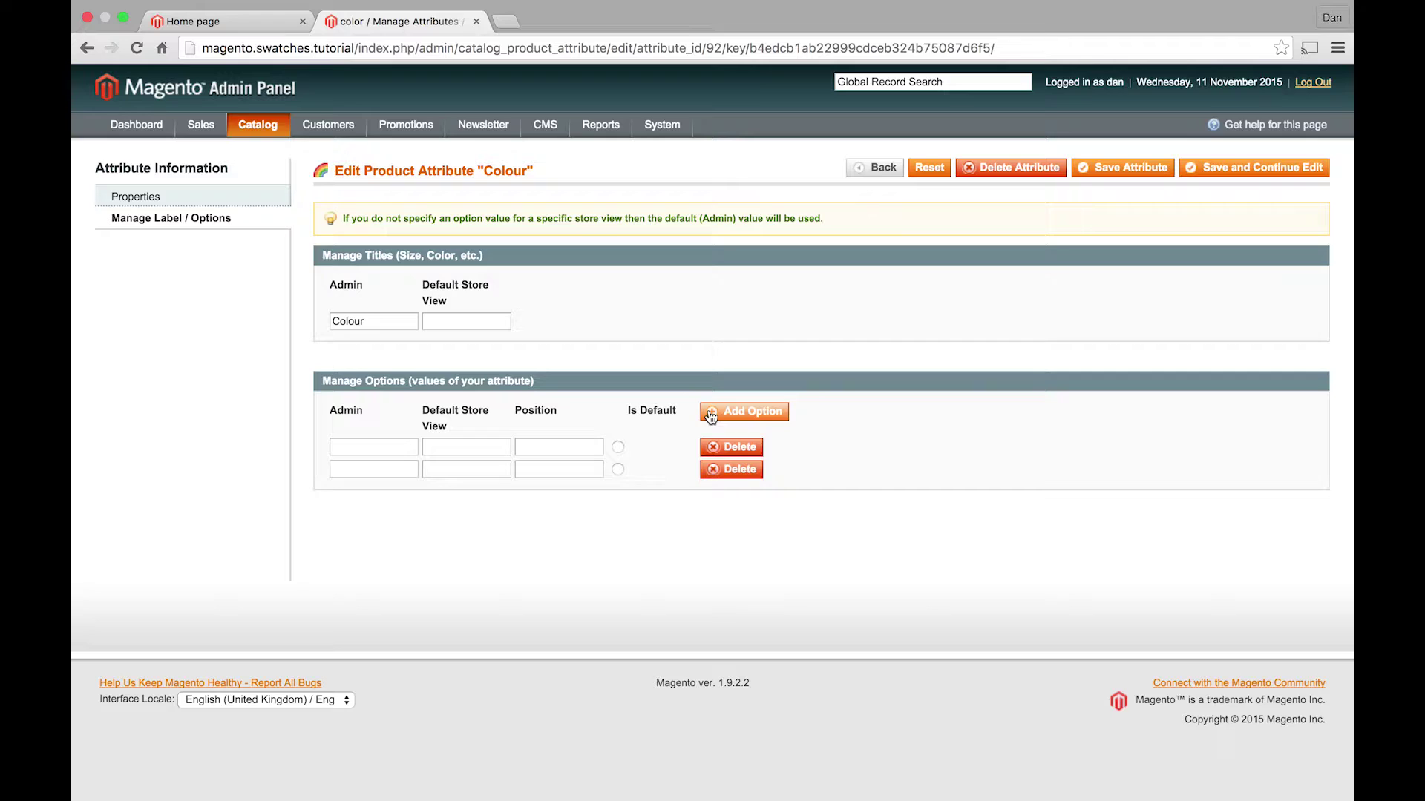
left_click(391, 448)
type("Black")
left_click(350, 470)
type("White")
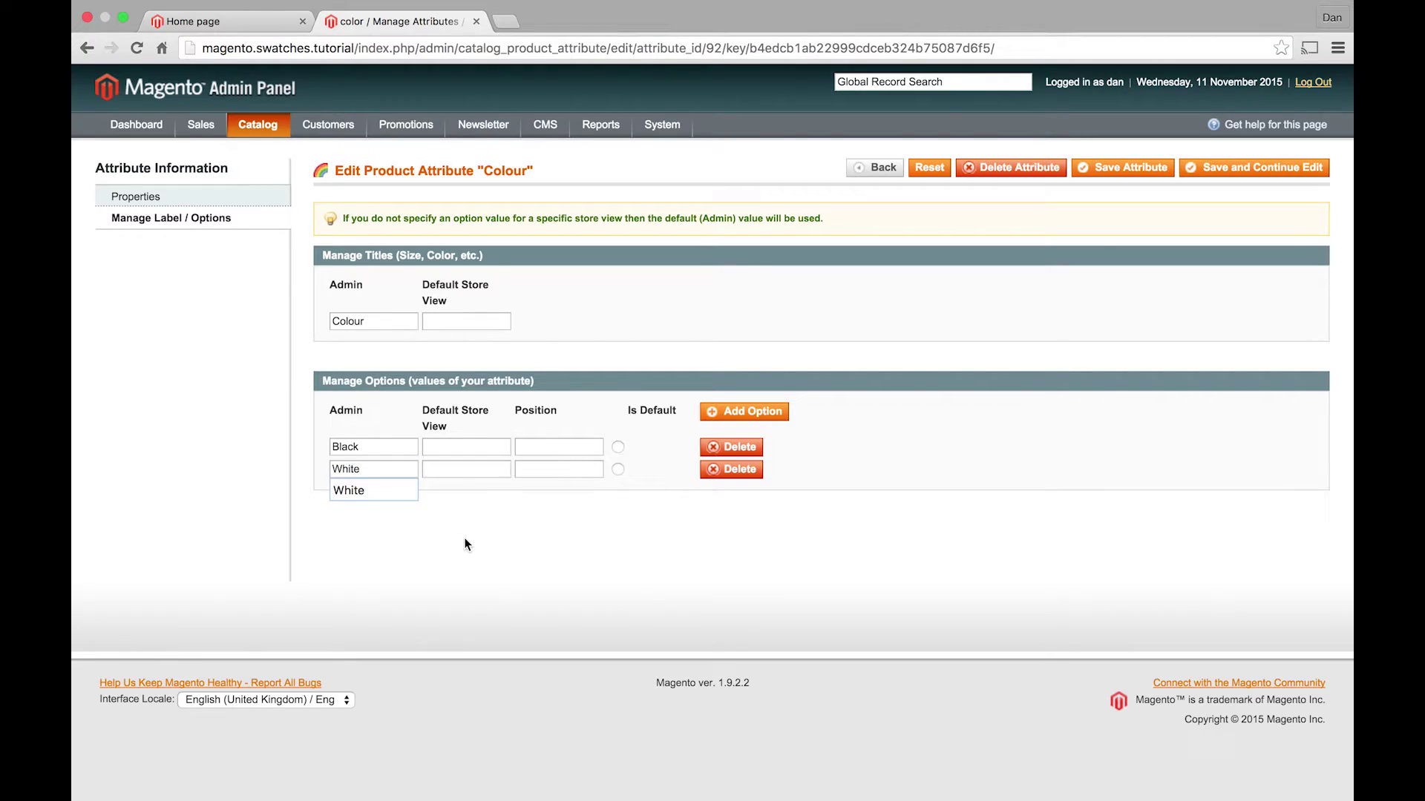
left_click(1088, 169)
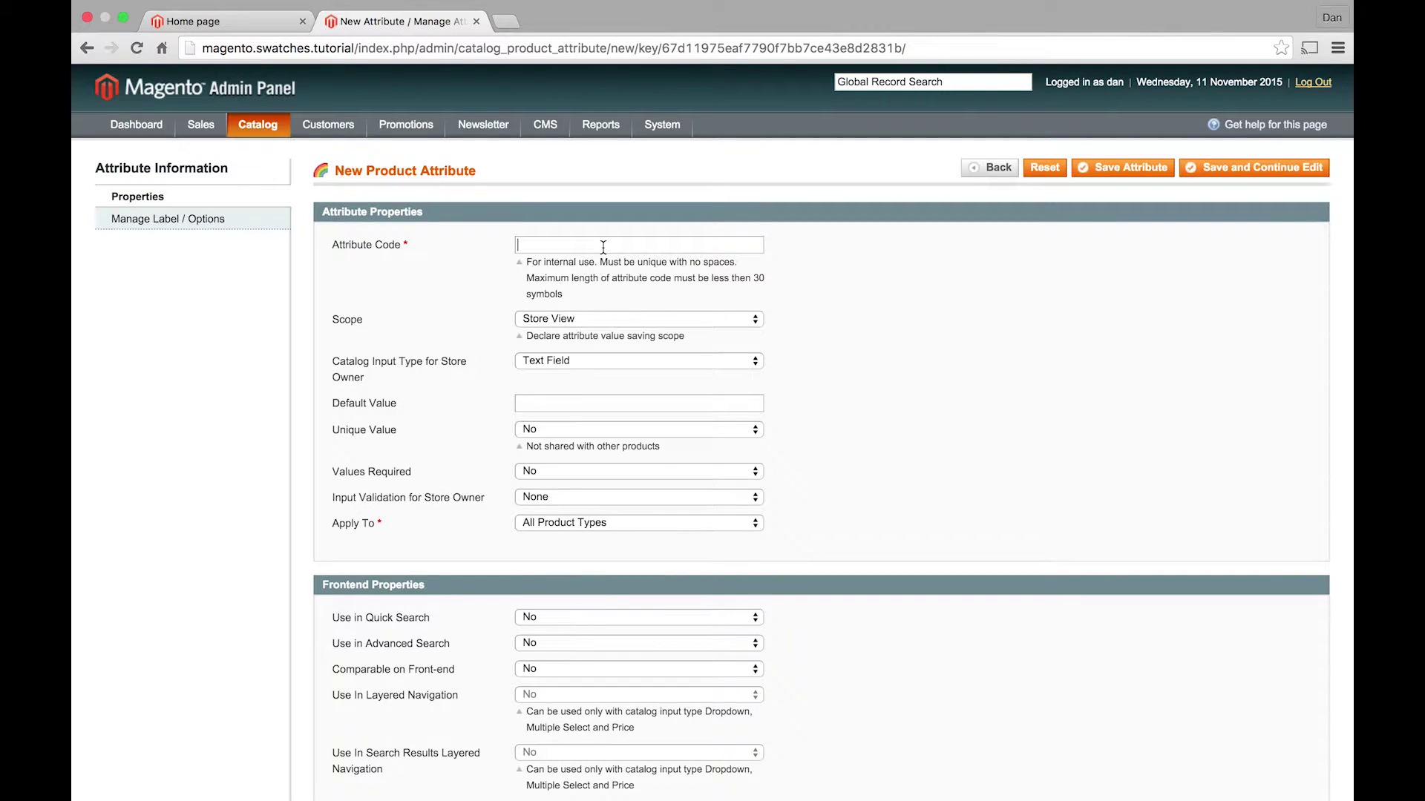
- Create the attribute with code 'size', Global scope and Dropdown input type
left_click(604, 247)
type("size")
left_click(539, 319)
left_click(541, 350)
left_click(542, 360)
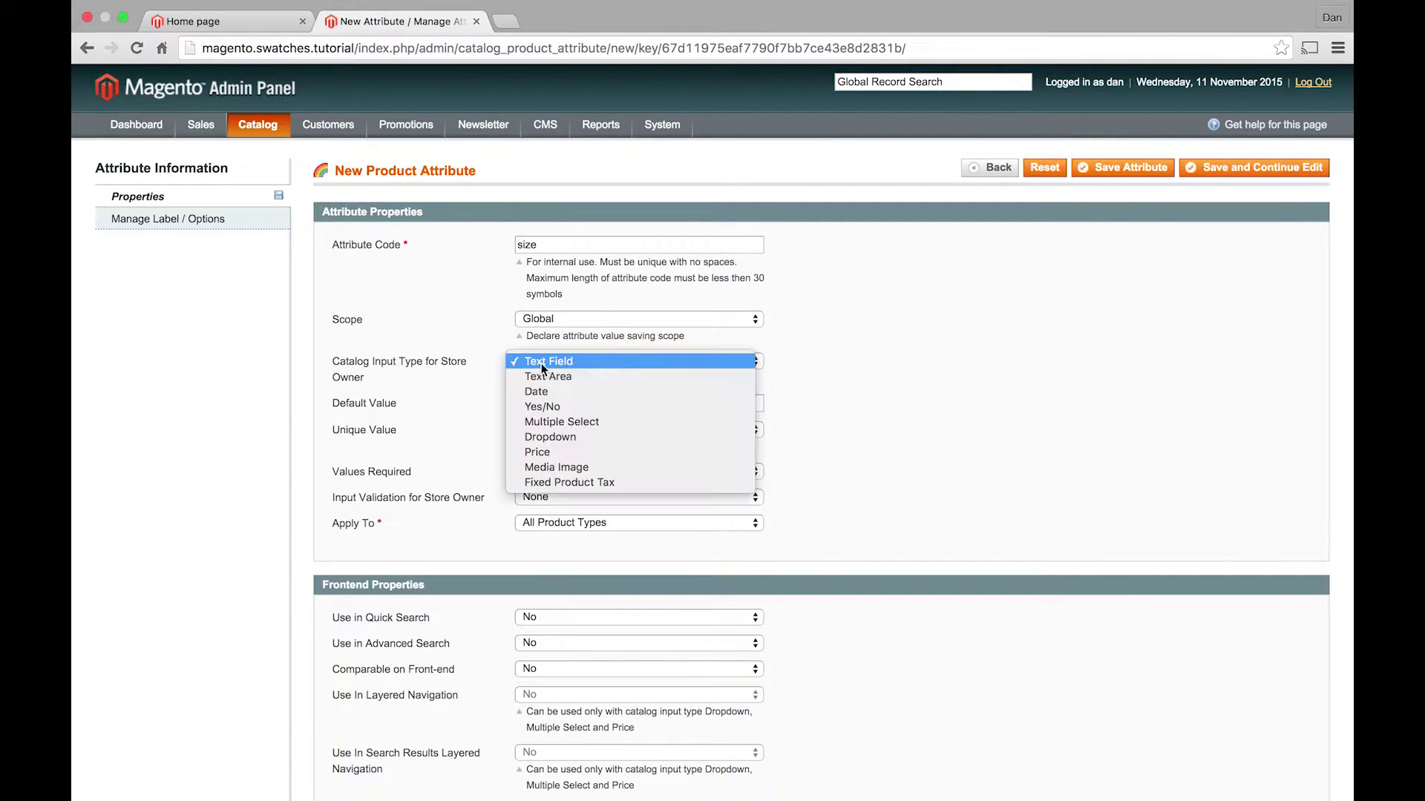
left_click(552, 437)
- Enable it for configurable products, search-results navigation, and Filterable (with results) layered navigation
scroll(484, 399, "down", 1)
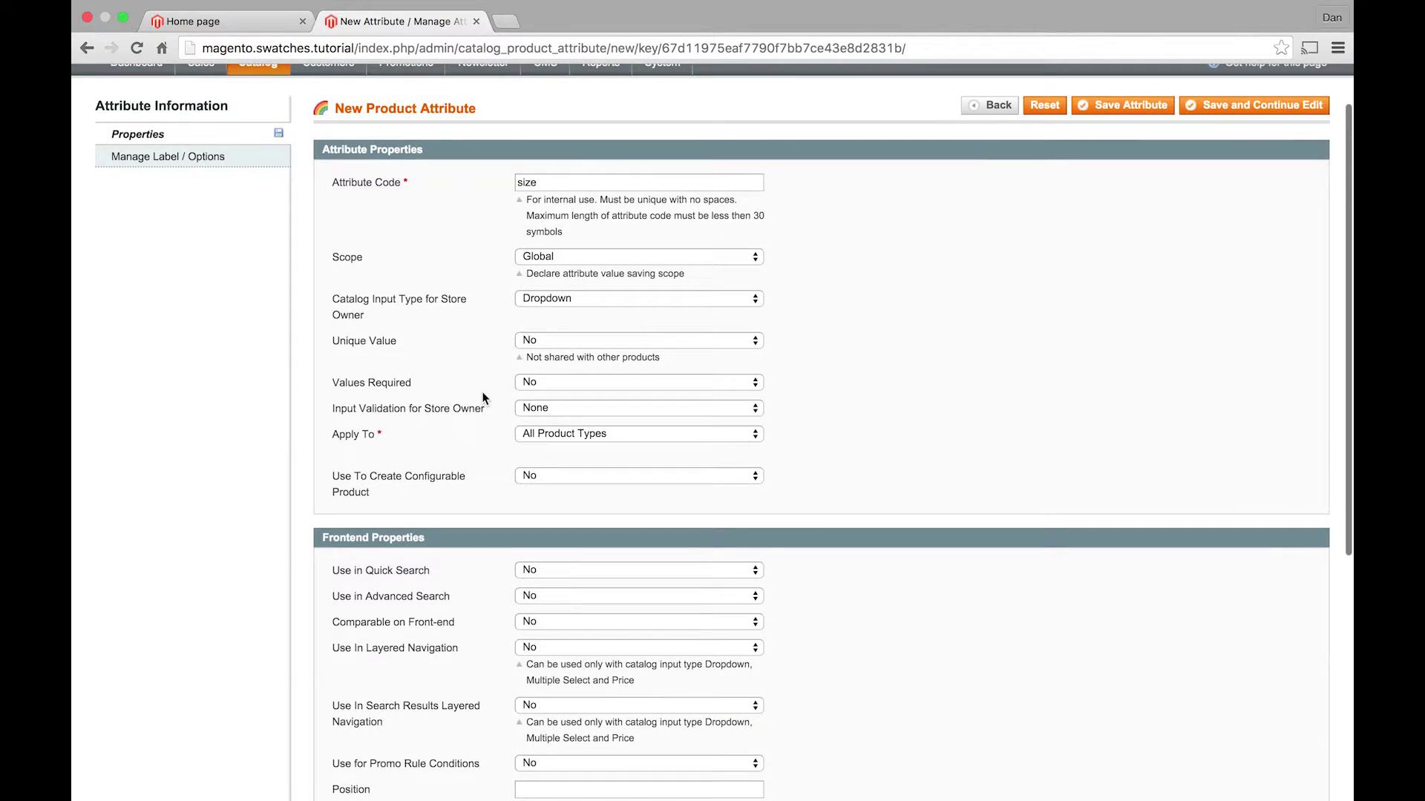
left_click(534, 476)
left_click(499, 464)
key("y")
scroll(497, 465, "down", 4)
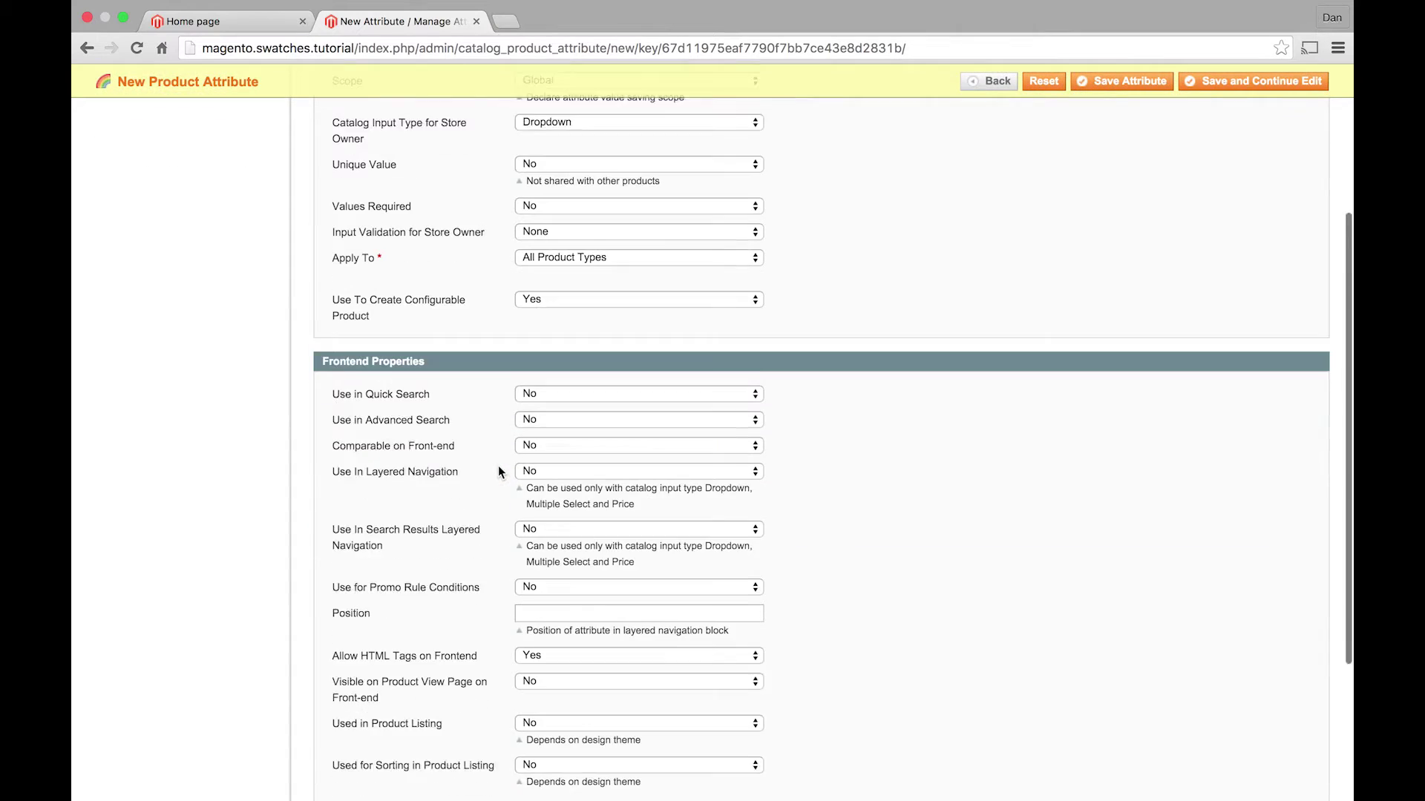
left_click(539, 475)
left_click(537, 463)
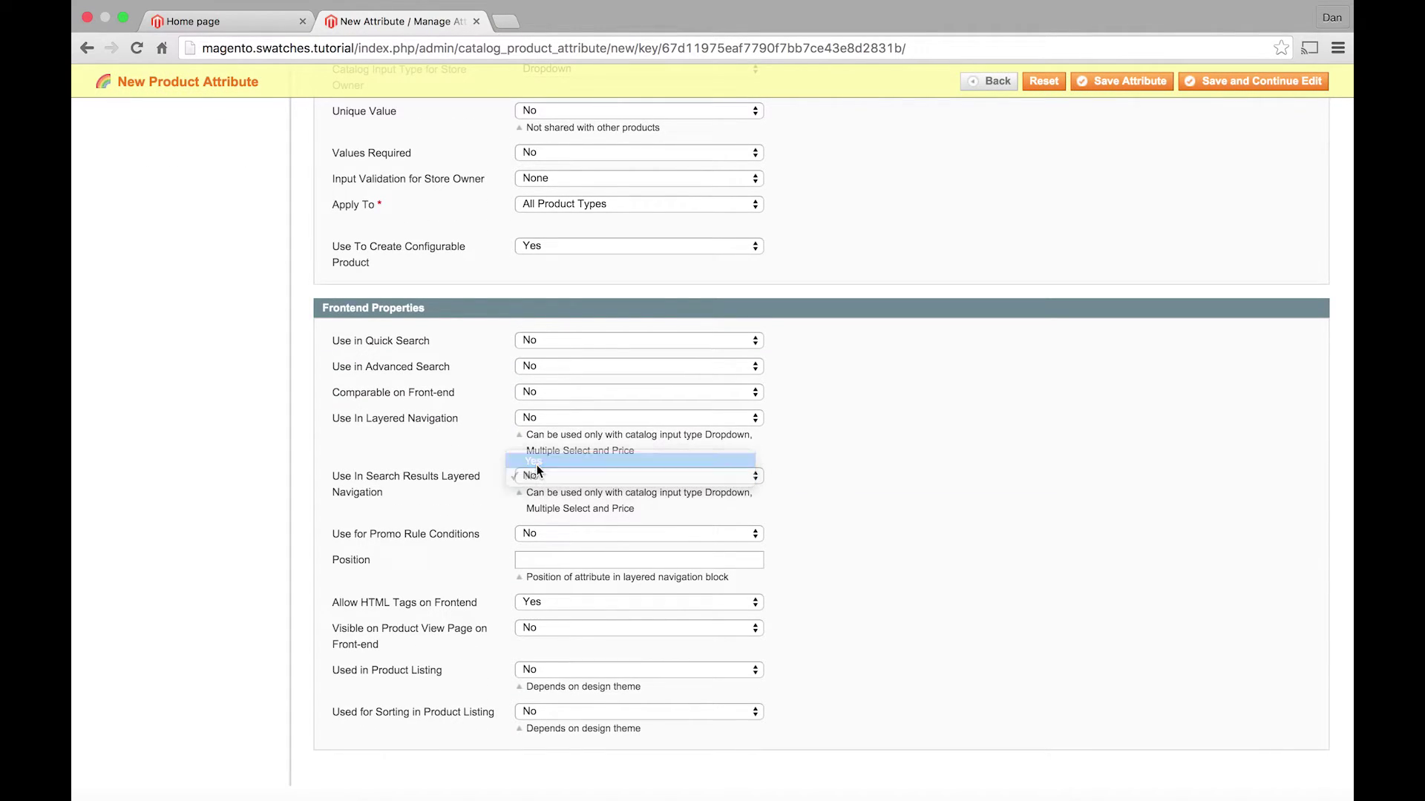
left_click(530, 420)
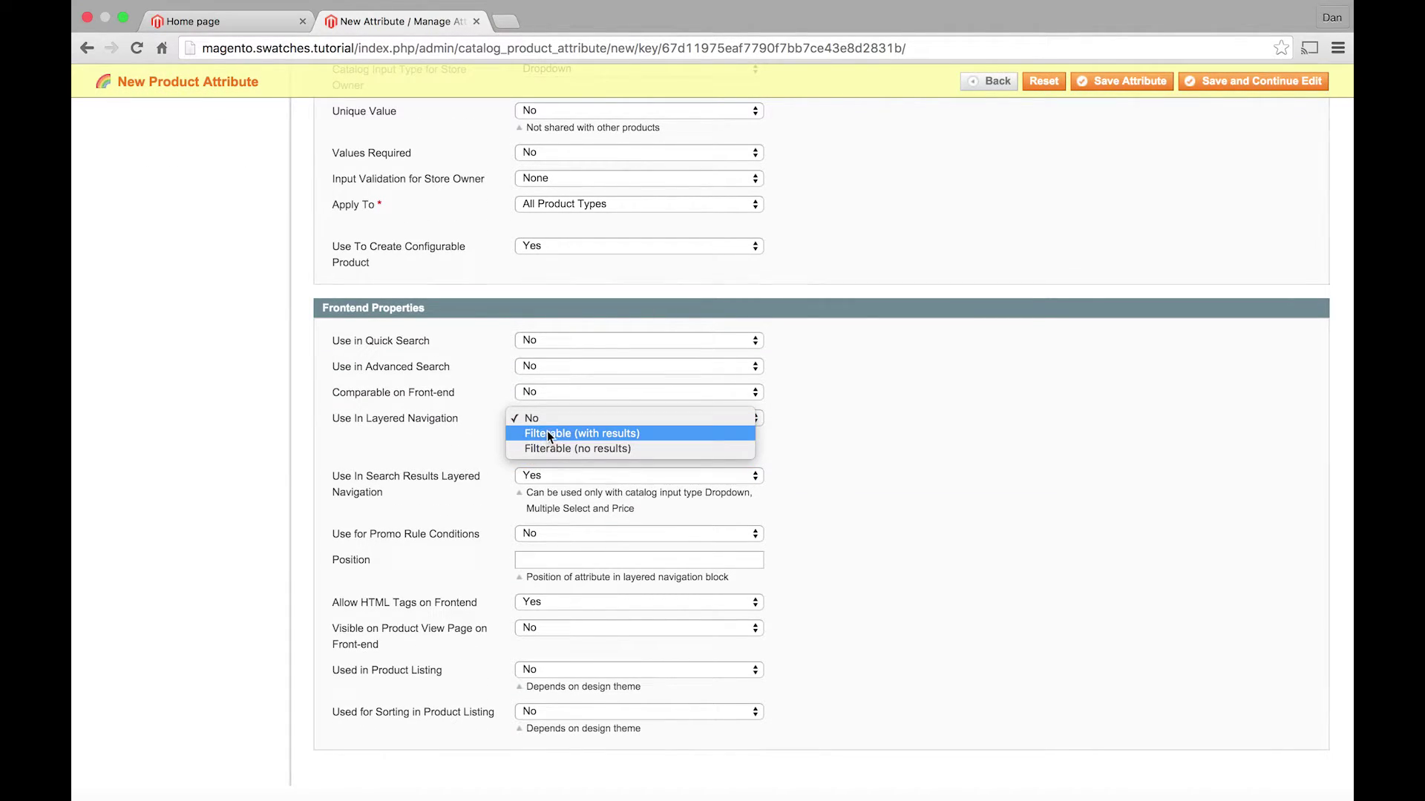
left_click(563, 433)
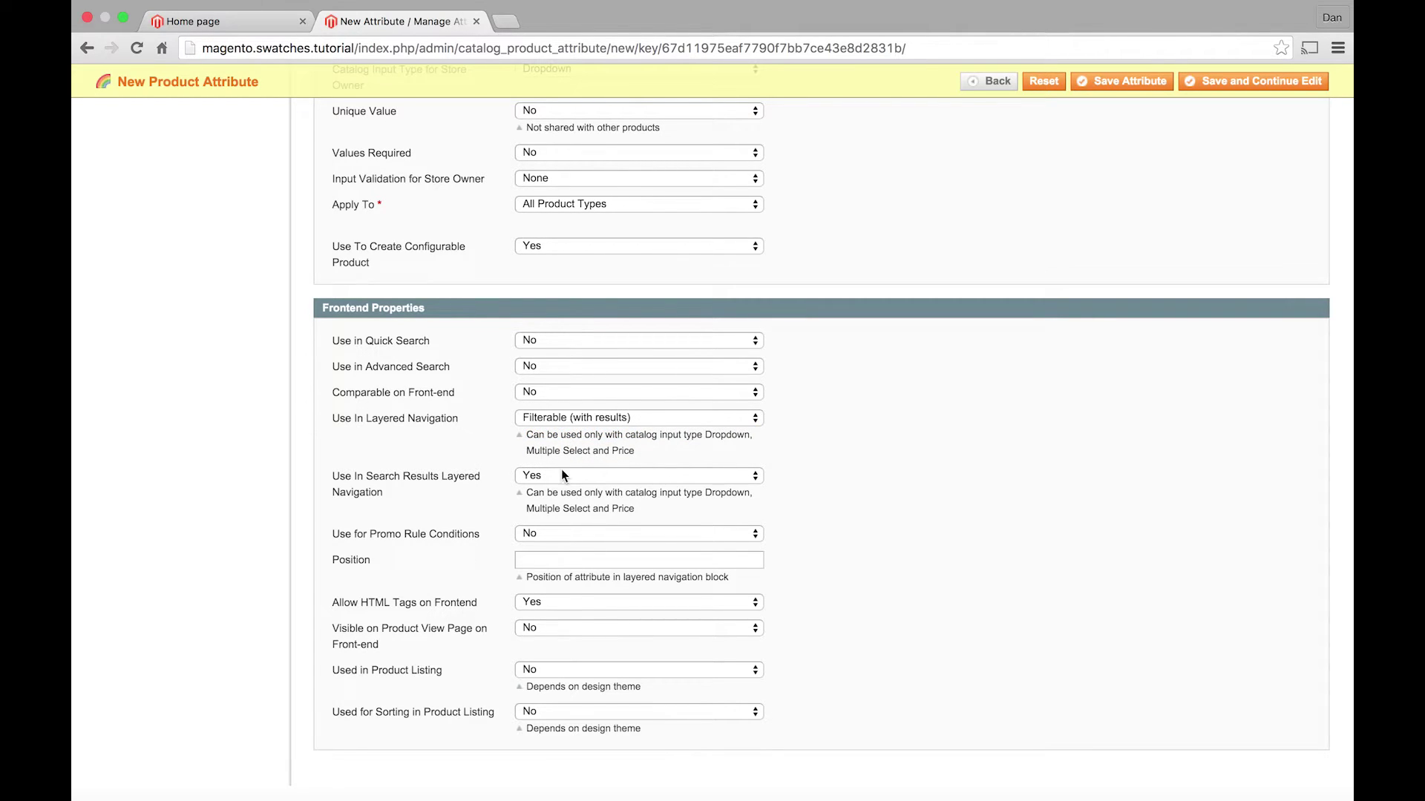
scroll(447, 528, "up", 5)
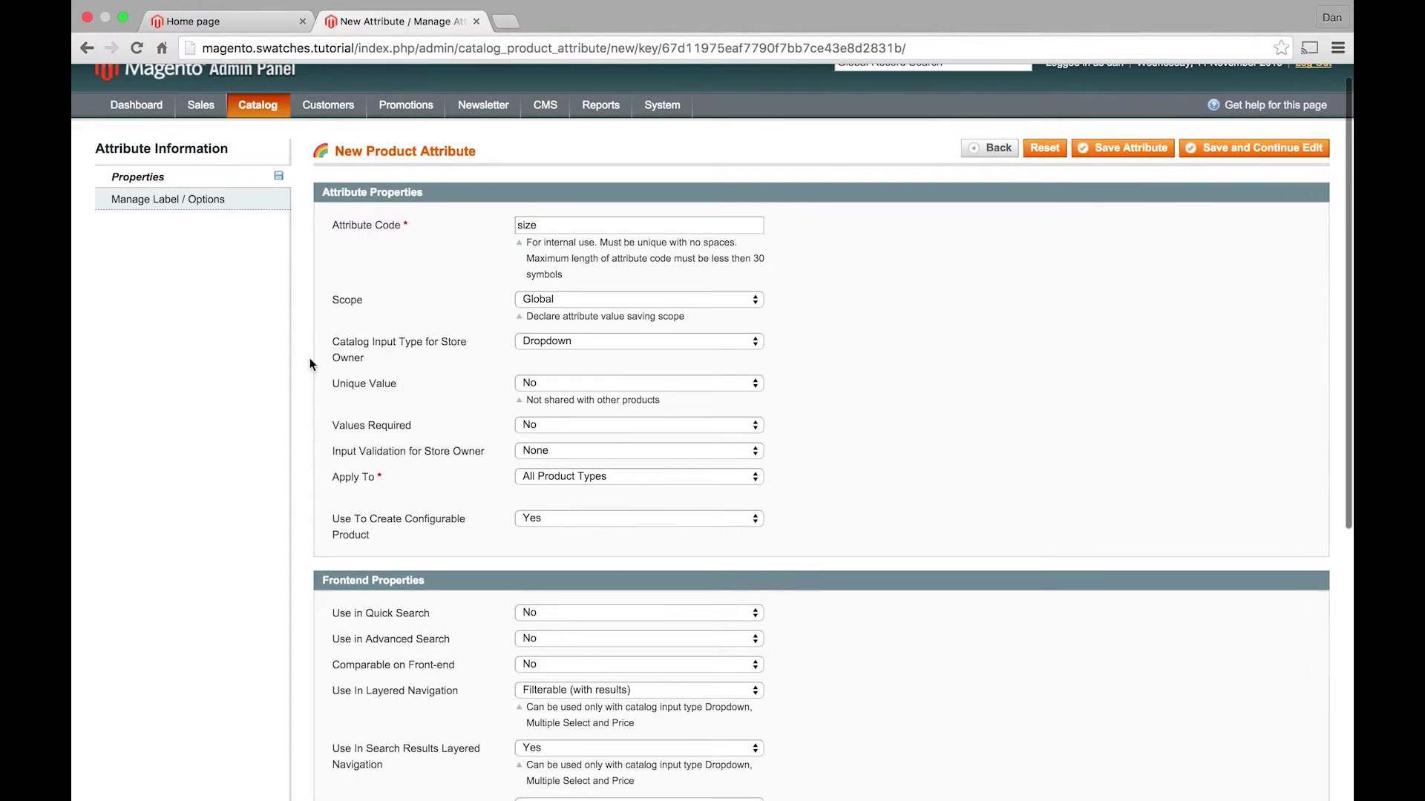
left_click(231, 216)
- Title the attribute 'Size', enter options S, M and L, and save it
left_click(350, 321)
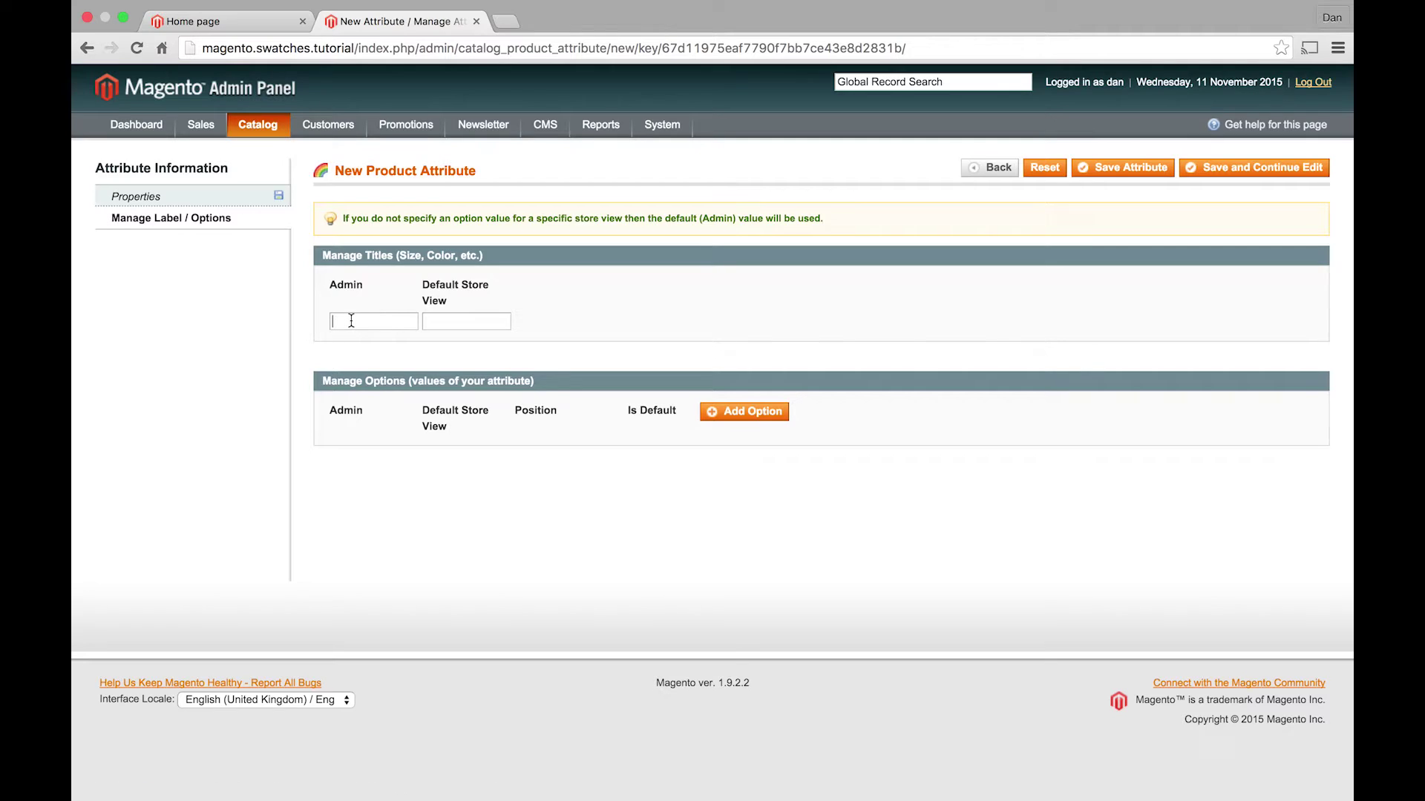
type("Size")
left_click(749, 411)
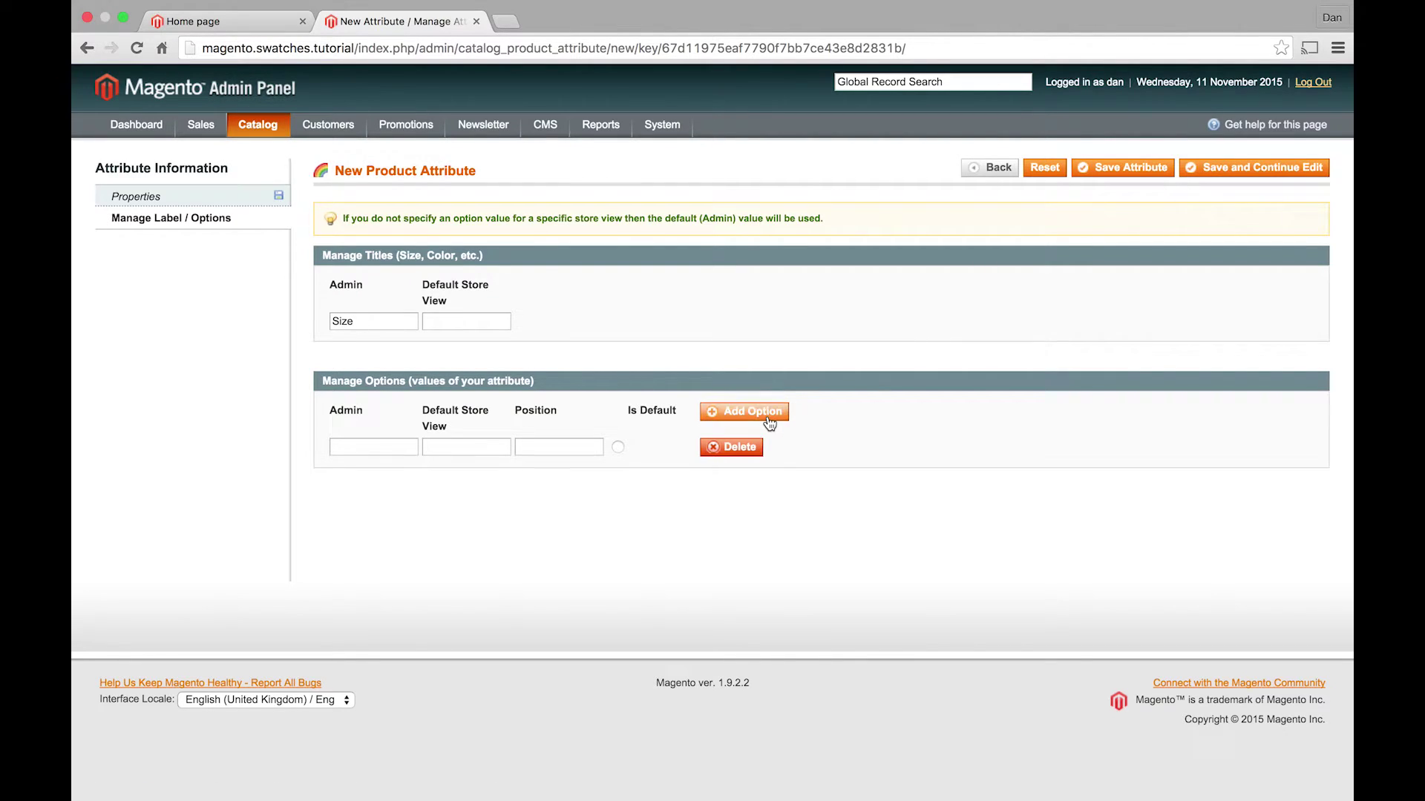
double_click(749, 411)
type("S")
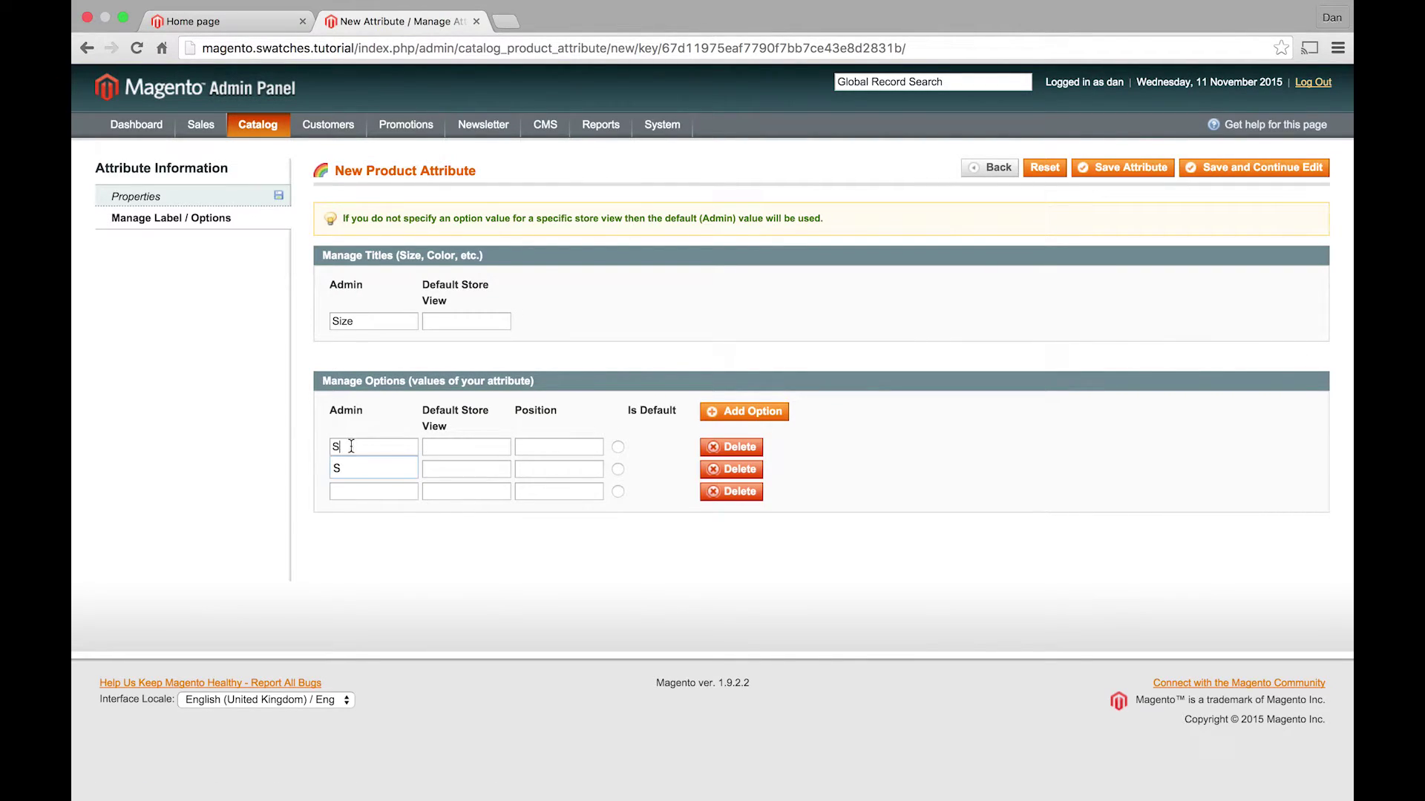
key("Tab")
type("M")
type("L")
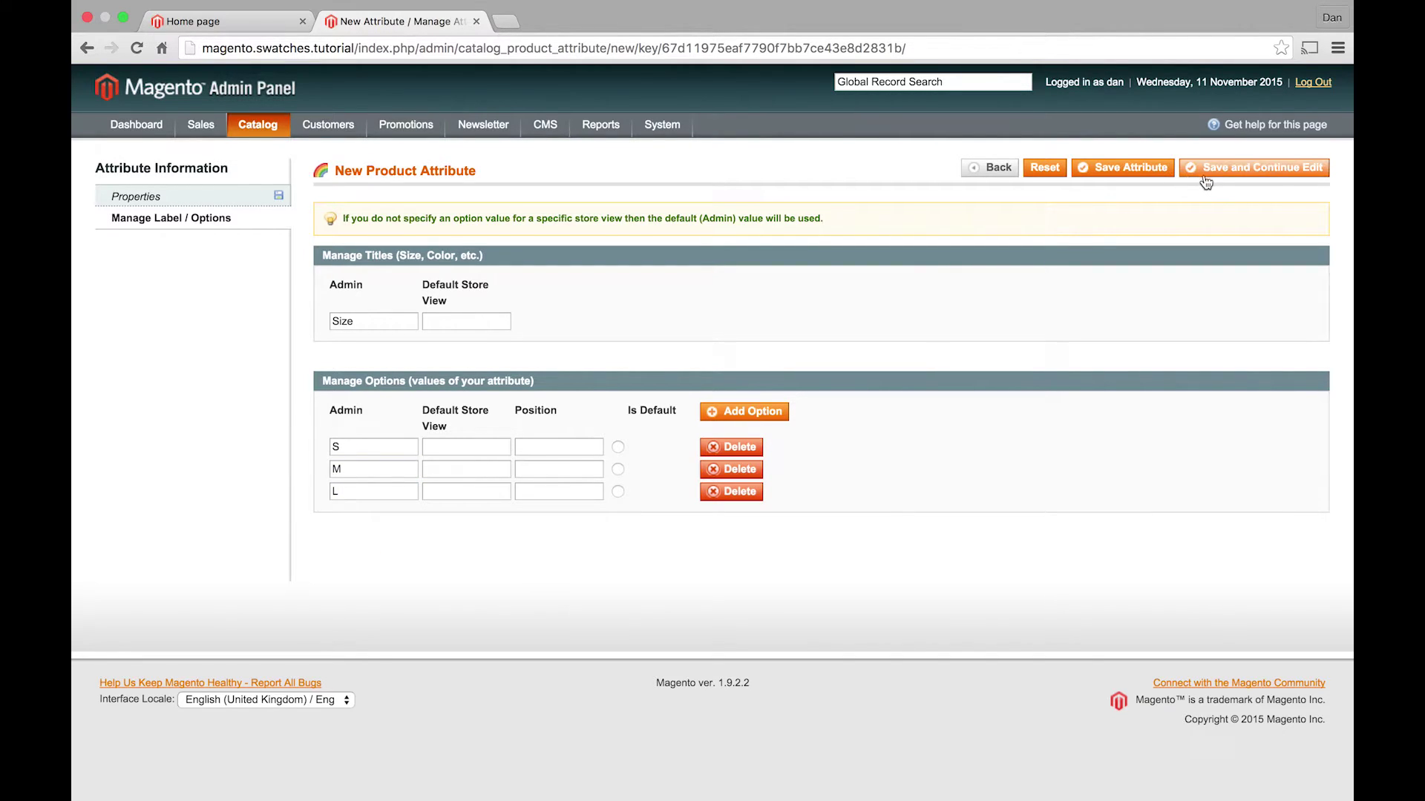
left_click(1164, 171)
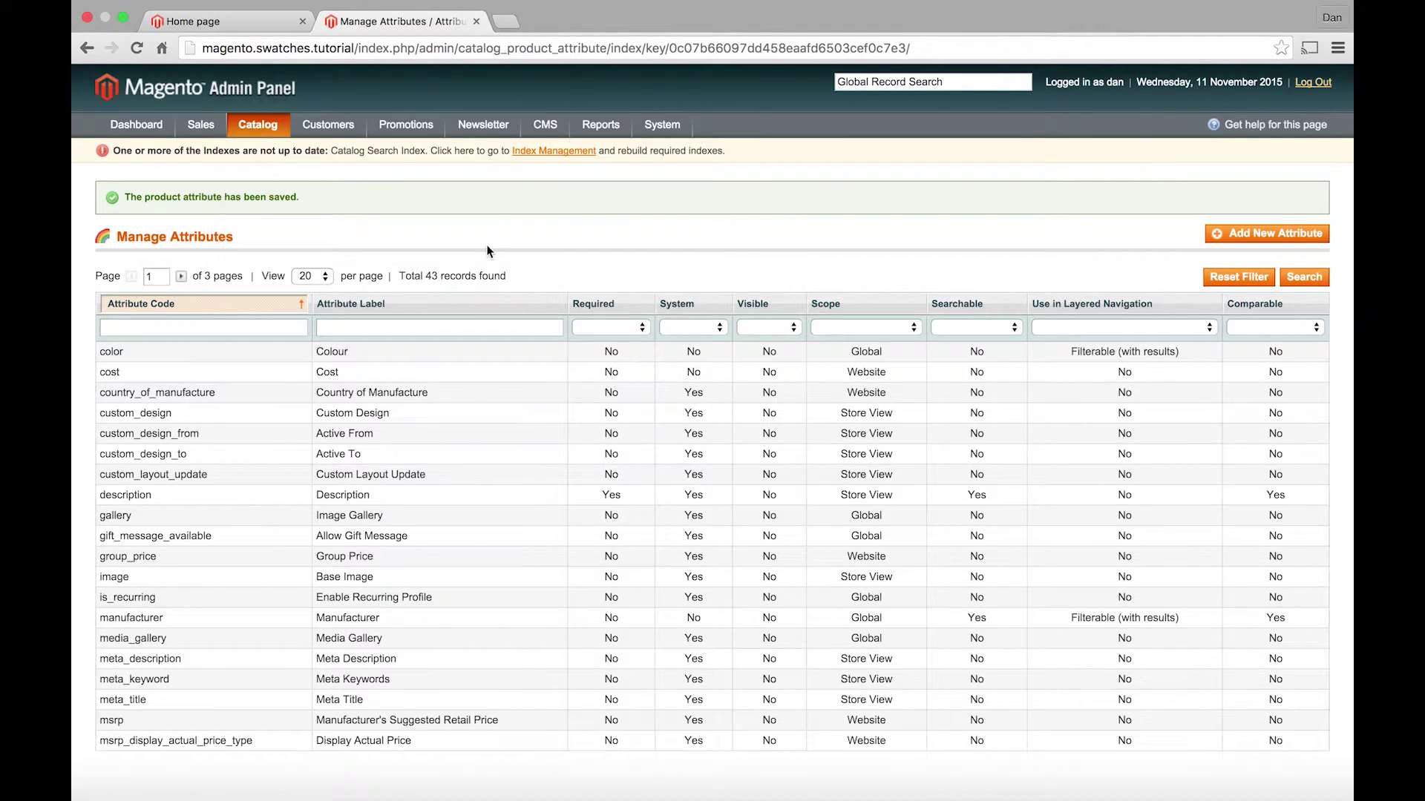
- Edit the Default attribute set, drag color and size into General, and save
mouse_move(256, 121)
mouse_move(274, 190)
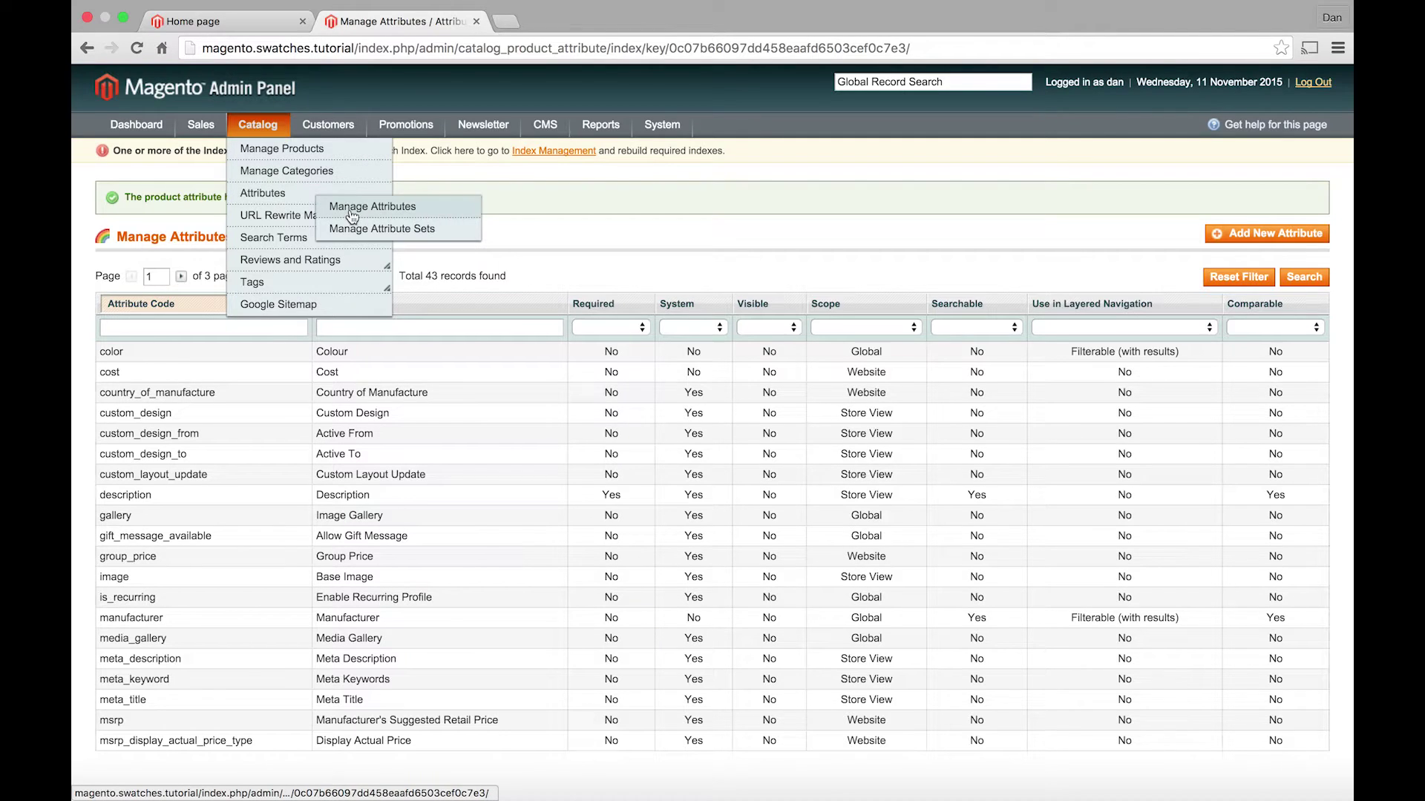
left_click(416, 226)
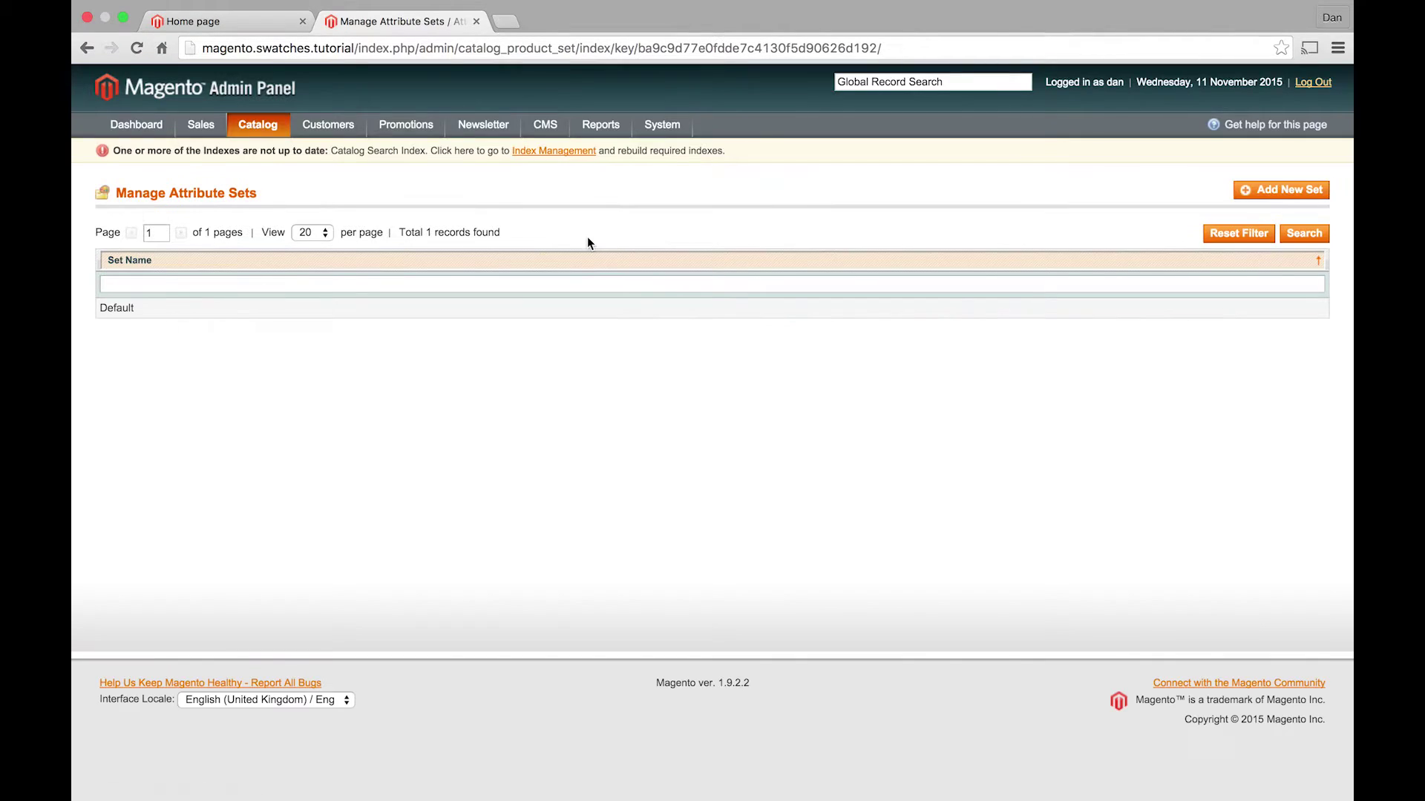
left_click(570, 310)
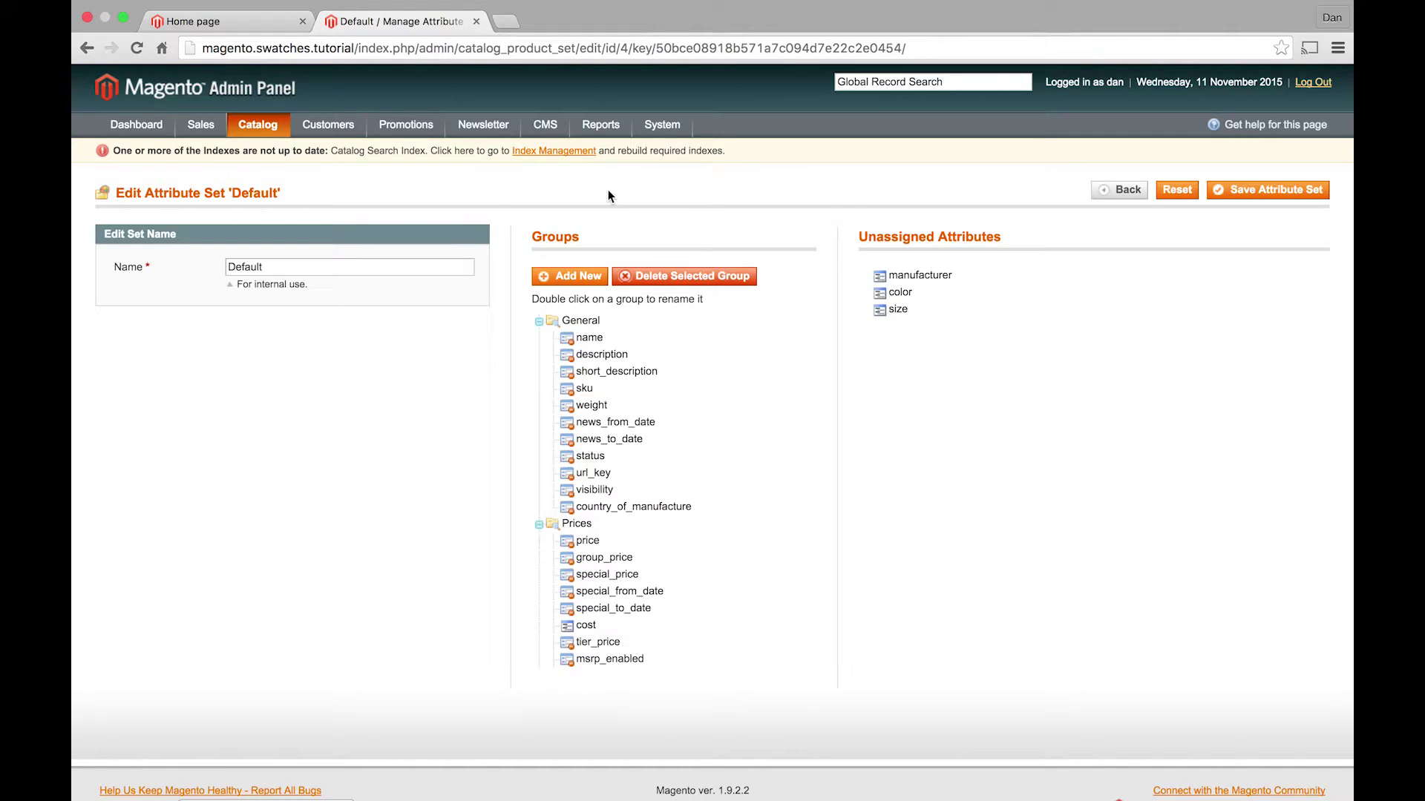
left_click_drag(896, 299, 641, 529)
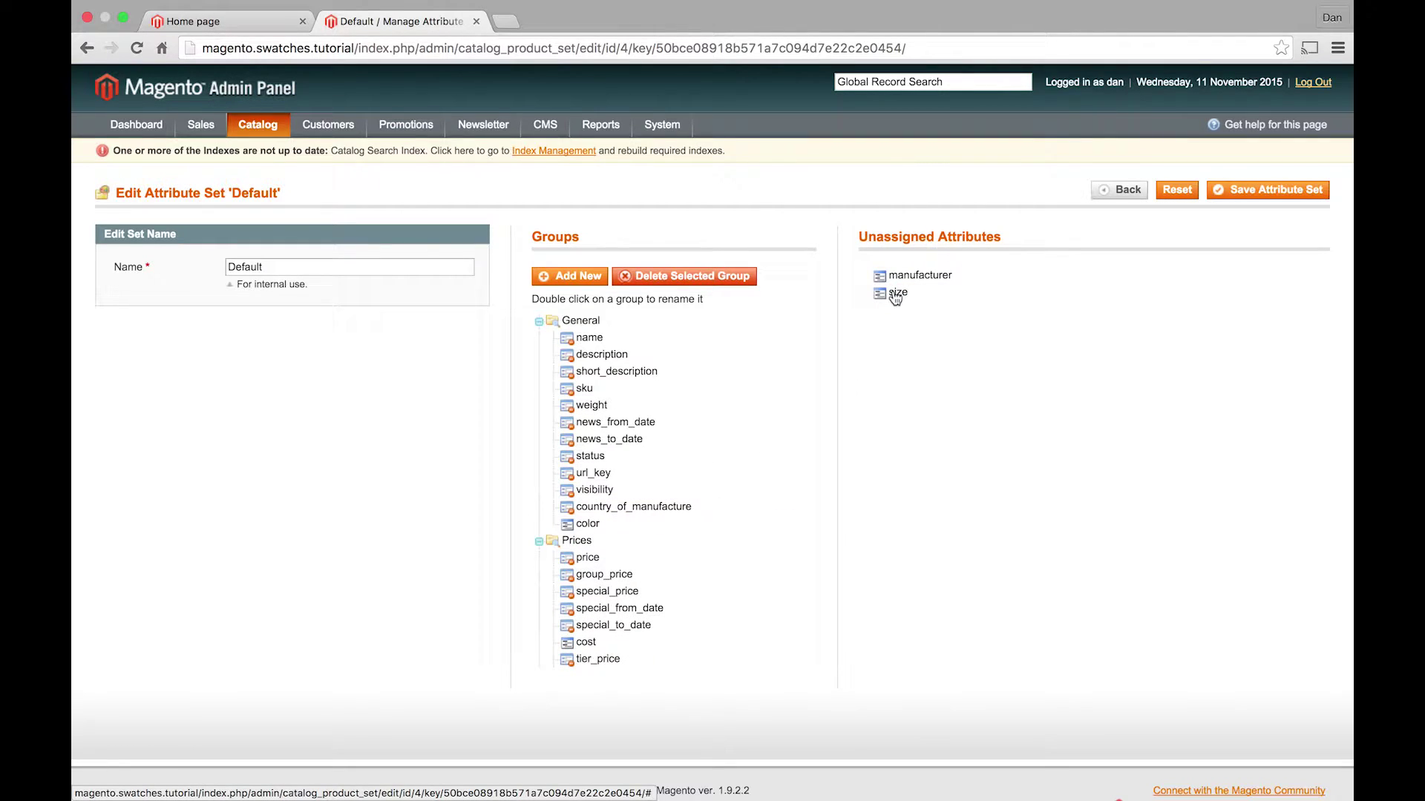
left_click_drag(896, 297, 596, 531)
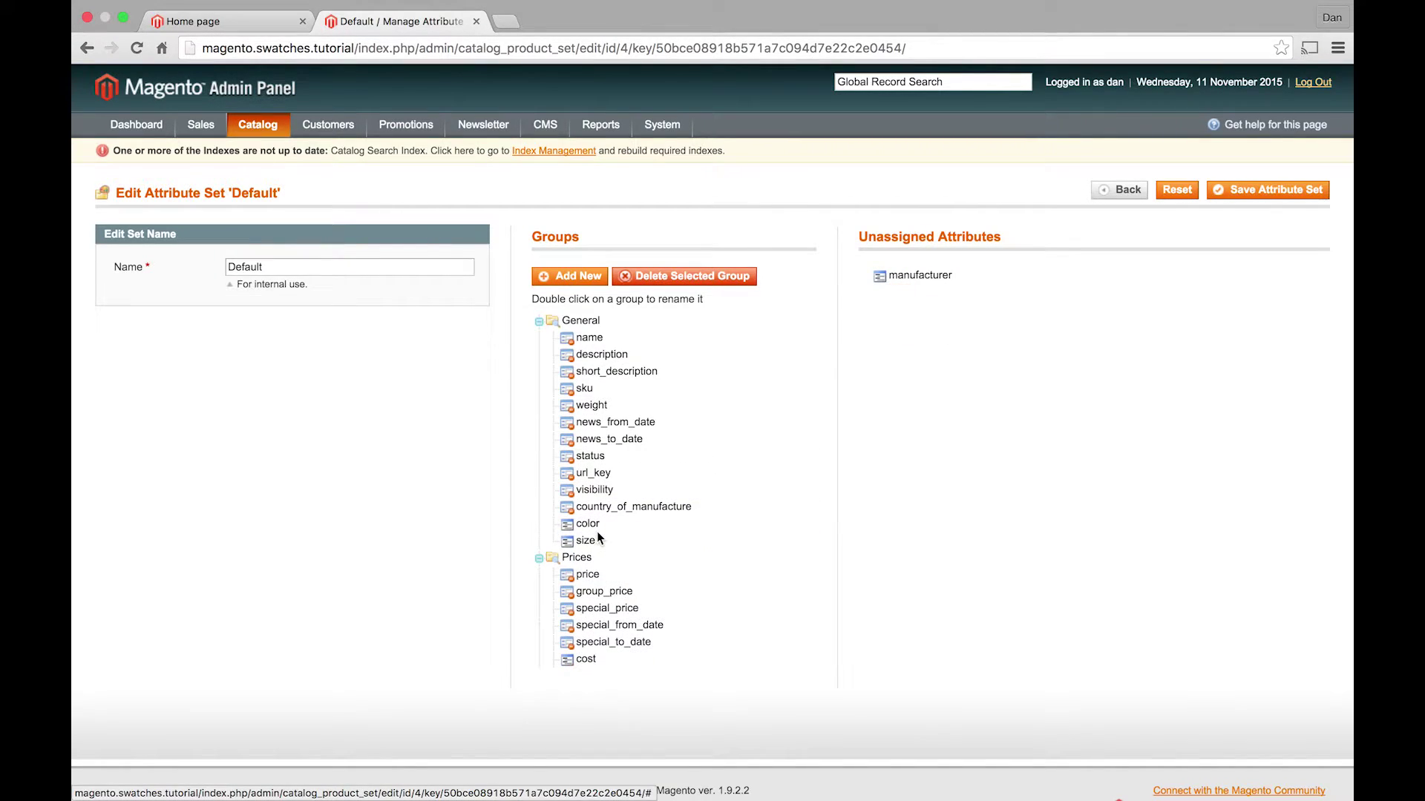
left_click(1236, 191)
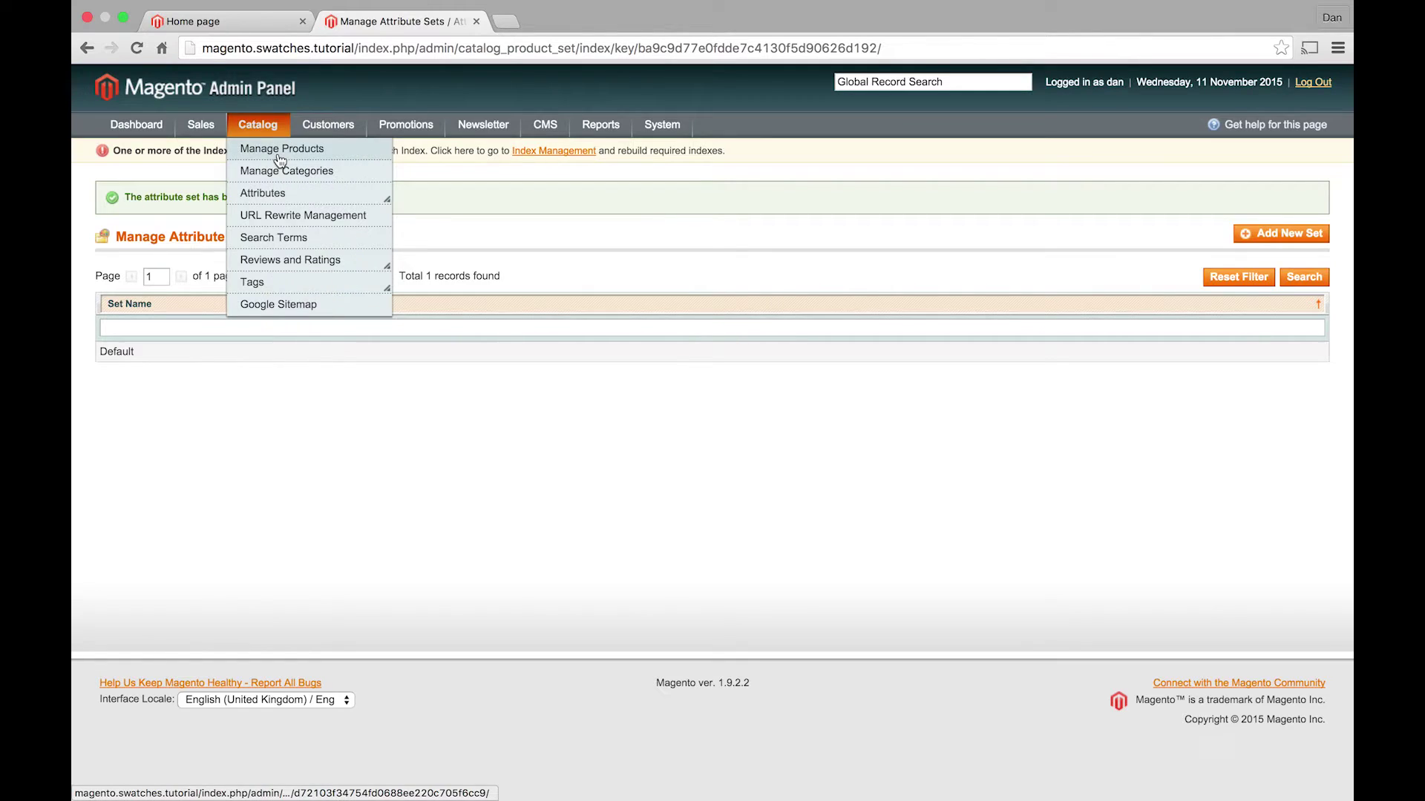
- Start a new product in Manage Products with type Configurable Product
left_click(278, 146)
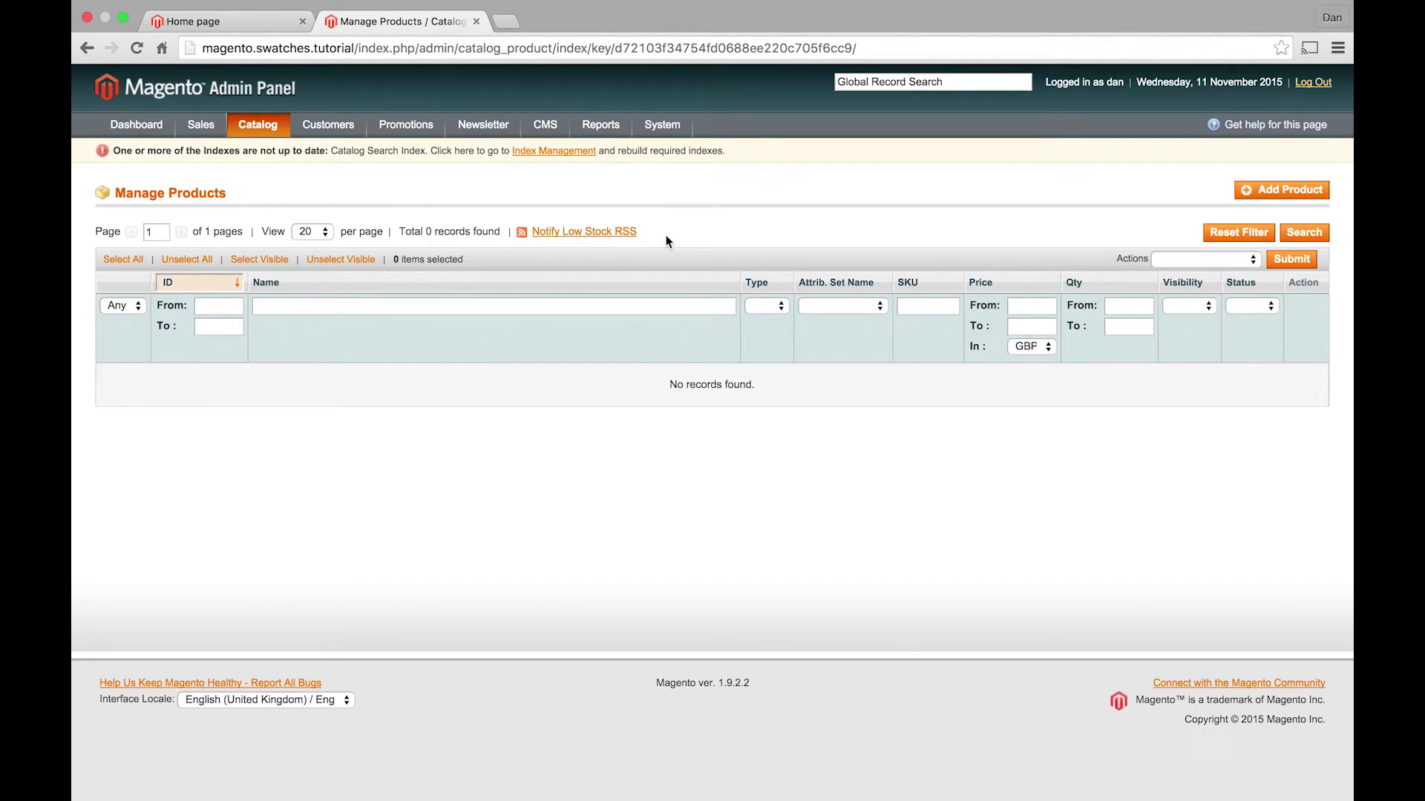
left_click(1270, 193)
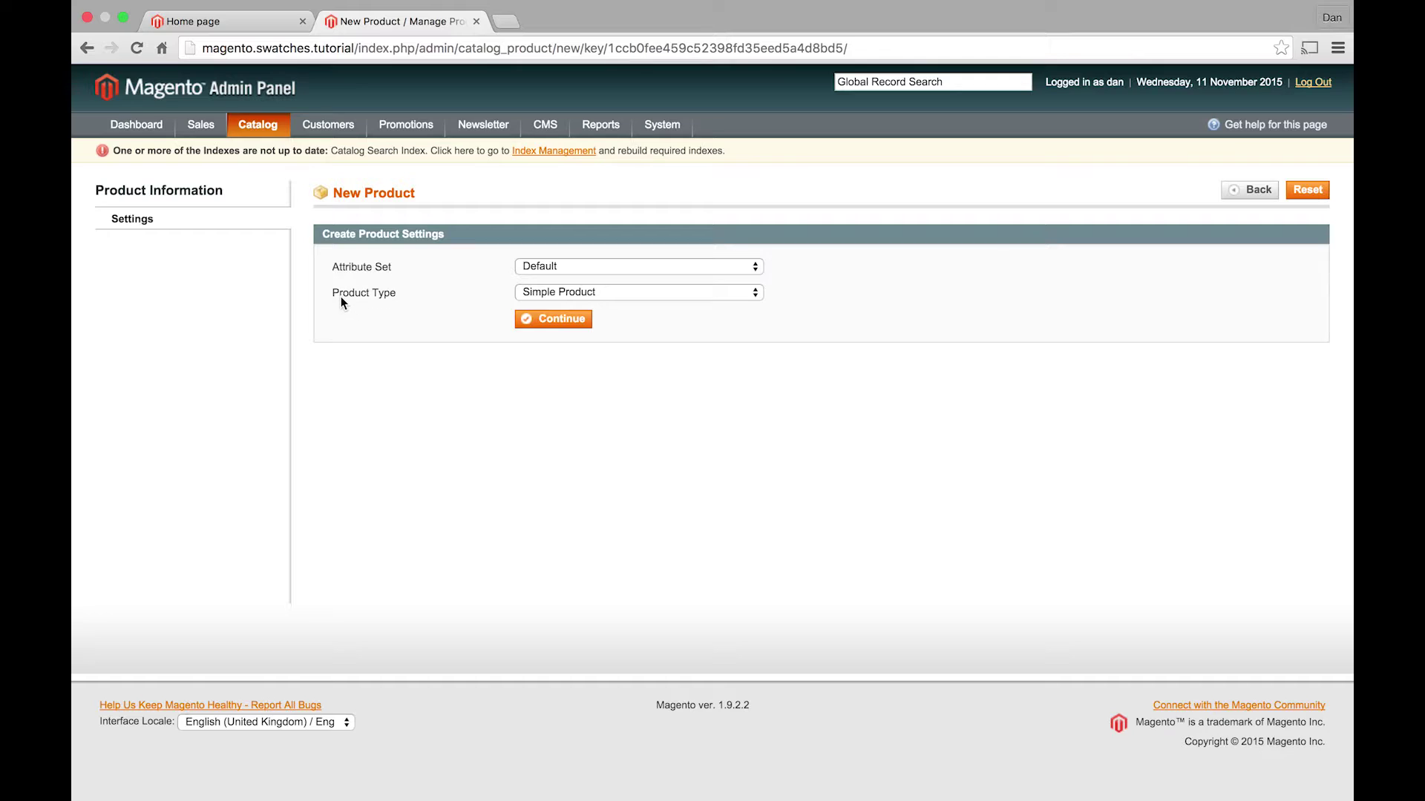
left_click(577, 293)
left_click(603, 319)
left_click(559, 319)
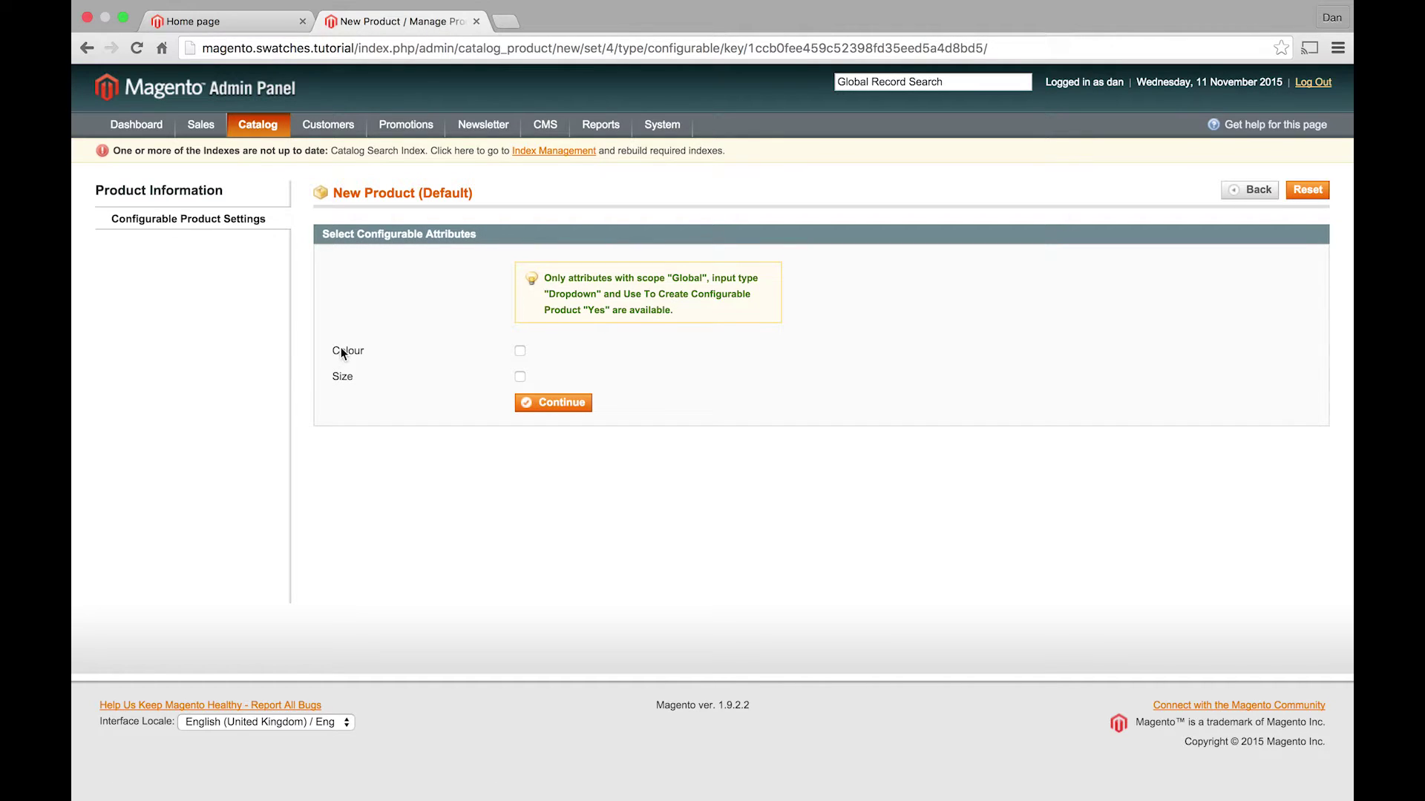
- Choose Colour and Size as its configurable attributes
left_click(341, 351)
left_click(341, 377)
left_click(533, 405)
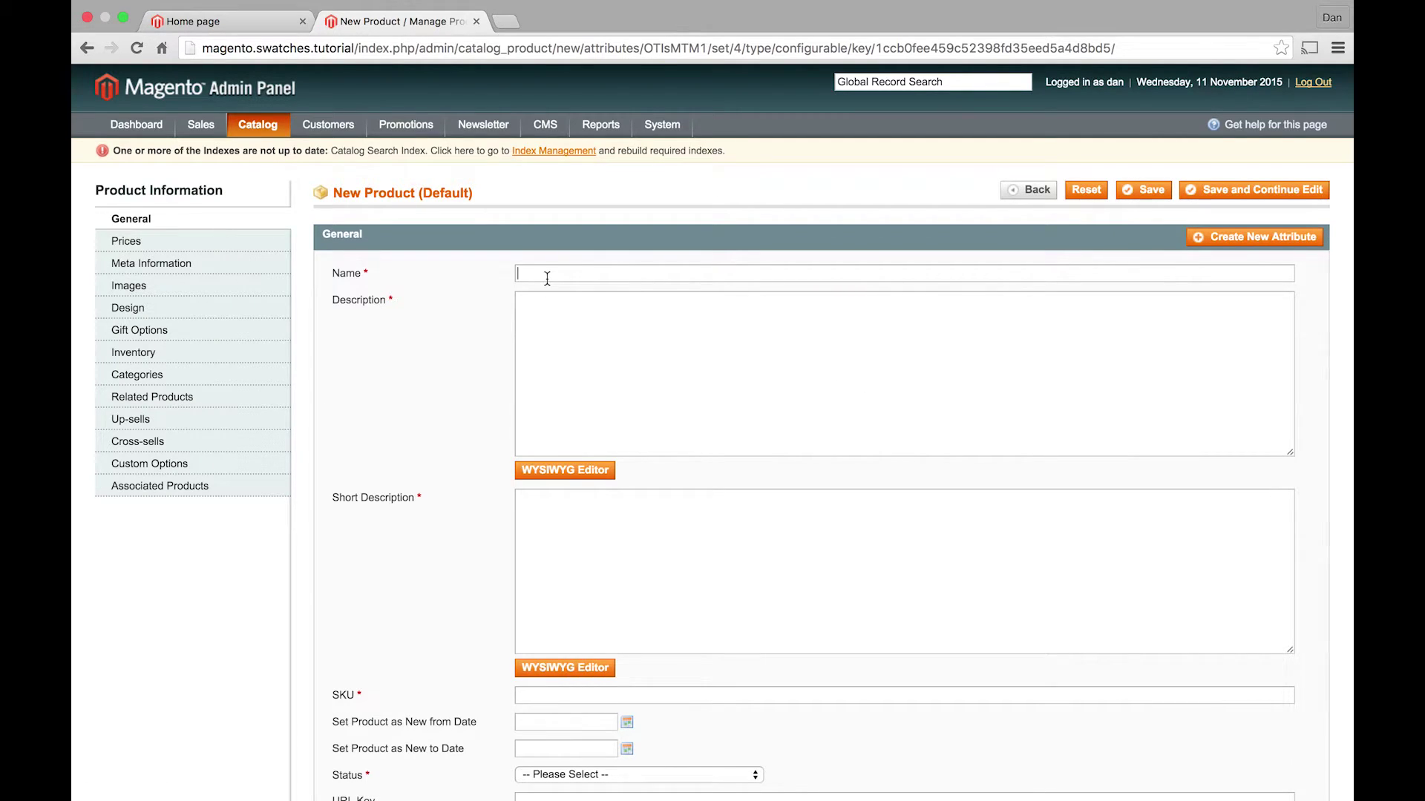
- Name the product 'T-shirt', reuse that name for Description, Short Description and SKU, and enable it
type("T-shirt")
key("super+a")
key("super+c")
left_click(582, 363)
key("super+v")
left_click(604, 509)
key("super+v")
scroll(604, 509, "down", 5)
left_click(558, 414)
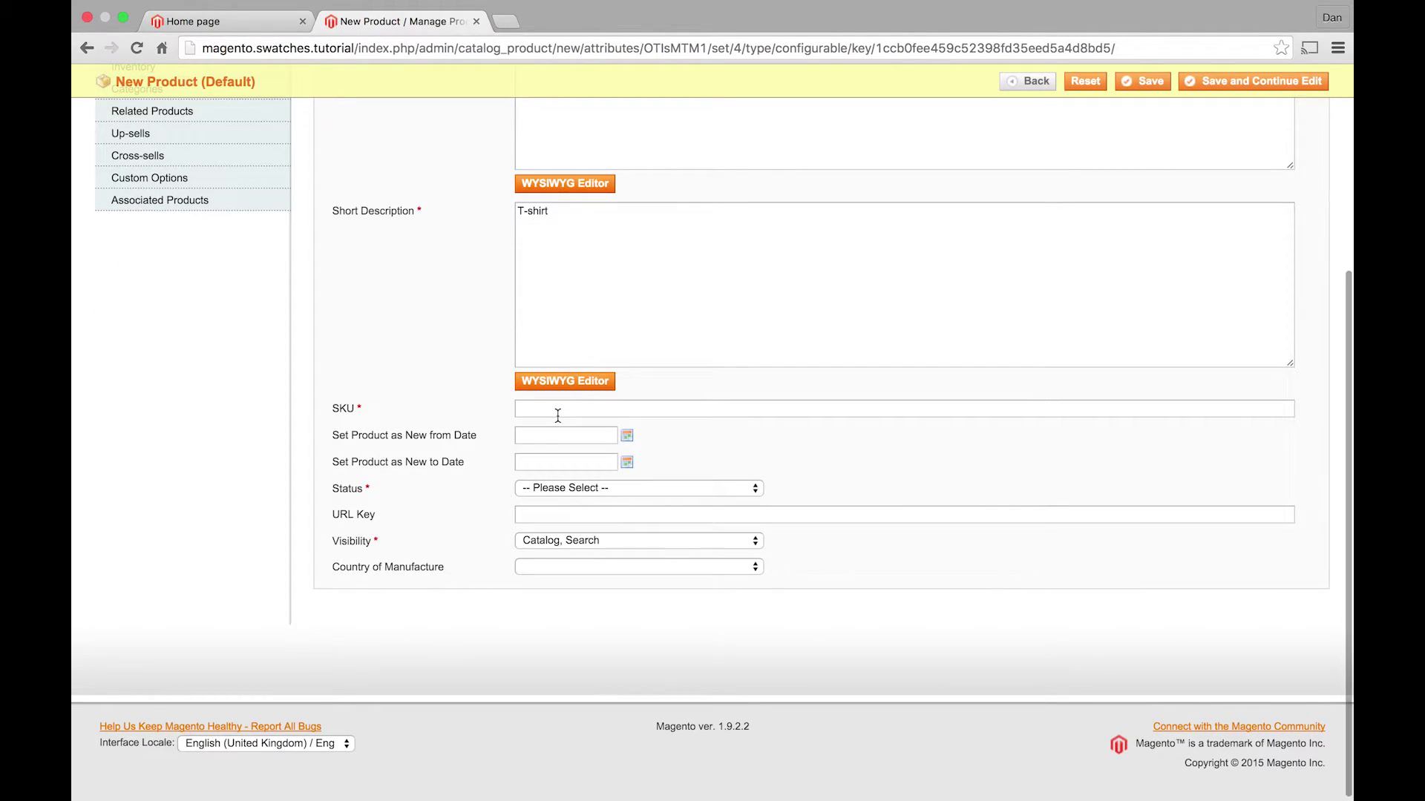
key("super+v")
left_click(540, 487)
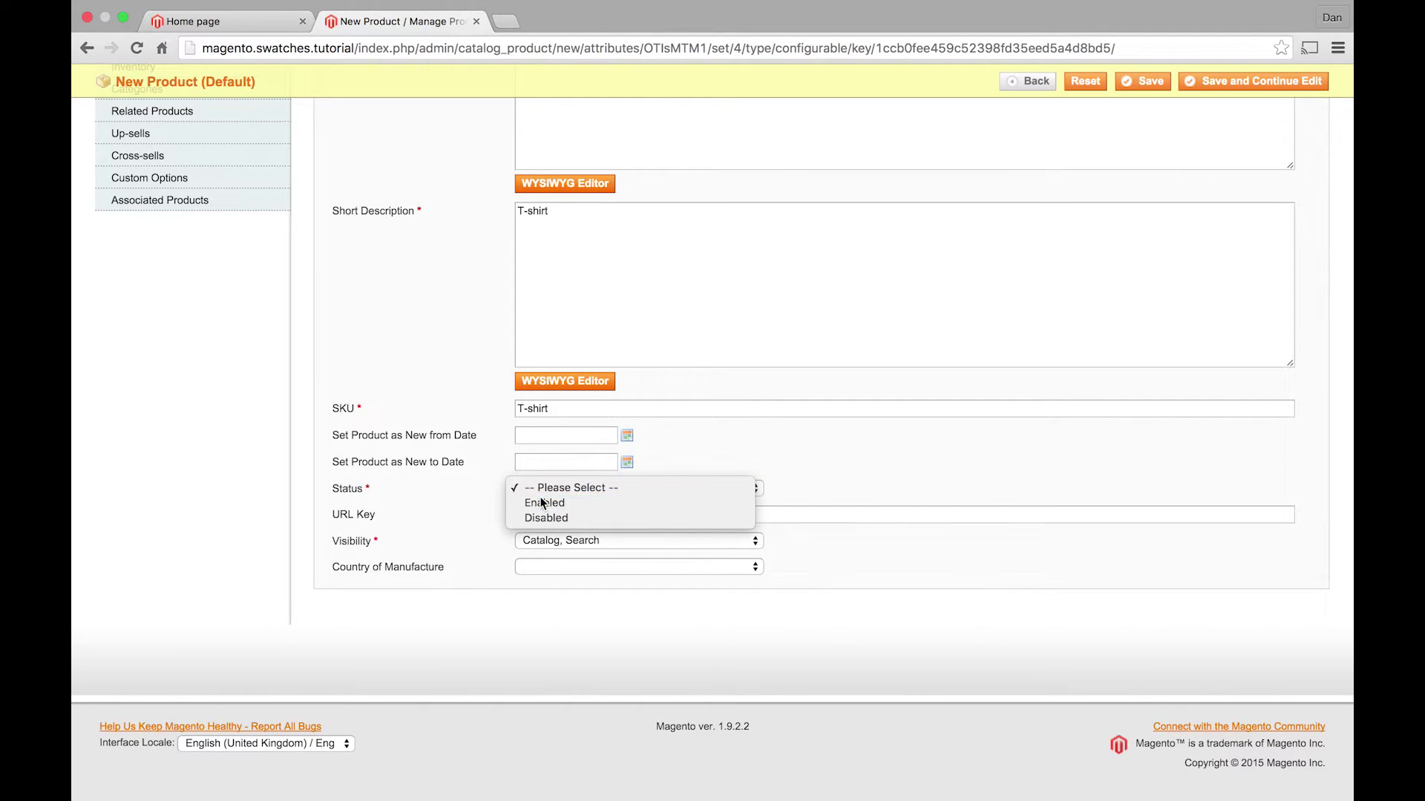
left_click(540, 496)
- Set the price to 39.99 and the tax class to Taxable Goods
scroll(347, 369, "up", 10)
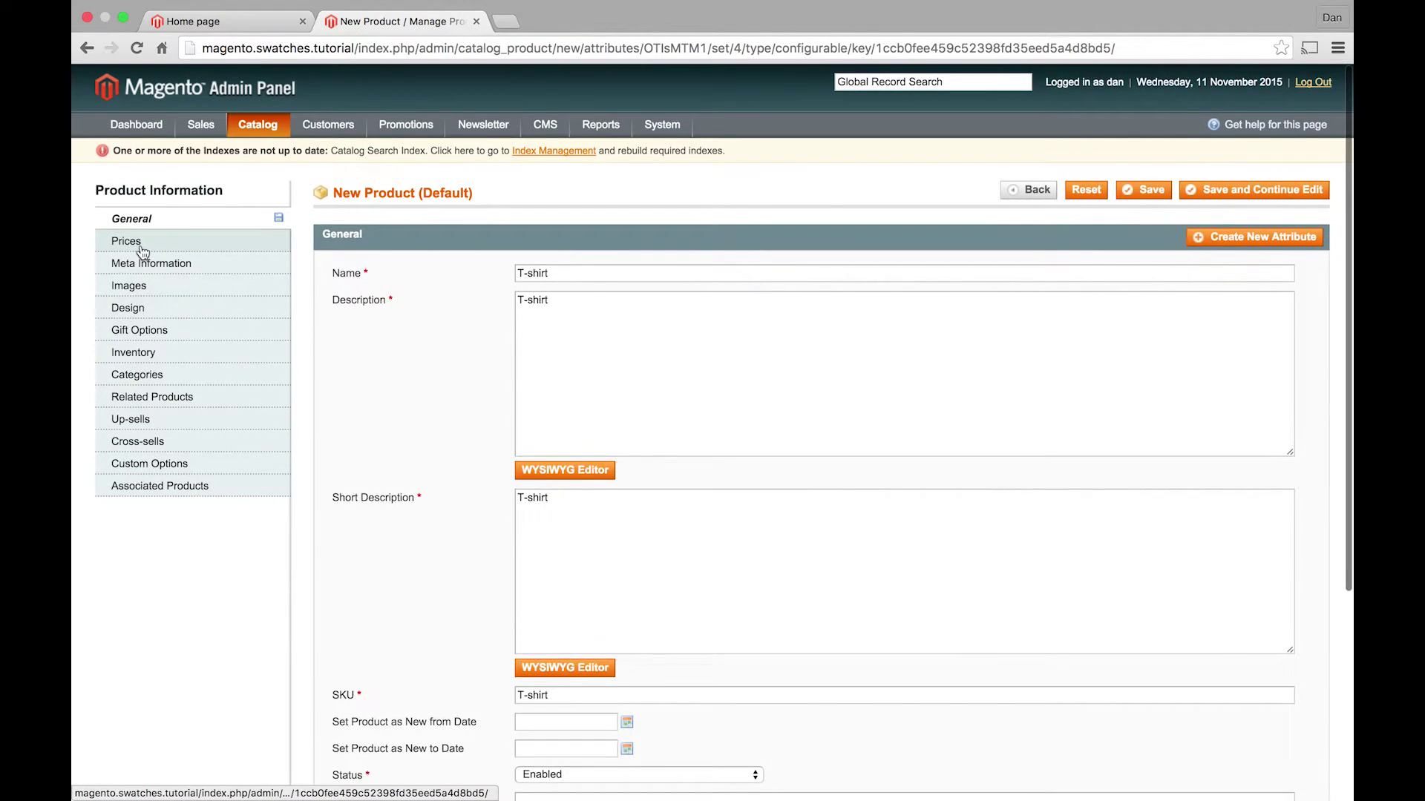
left_click(127, 240)
left_click(567, 272)
type("39.99")
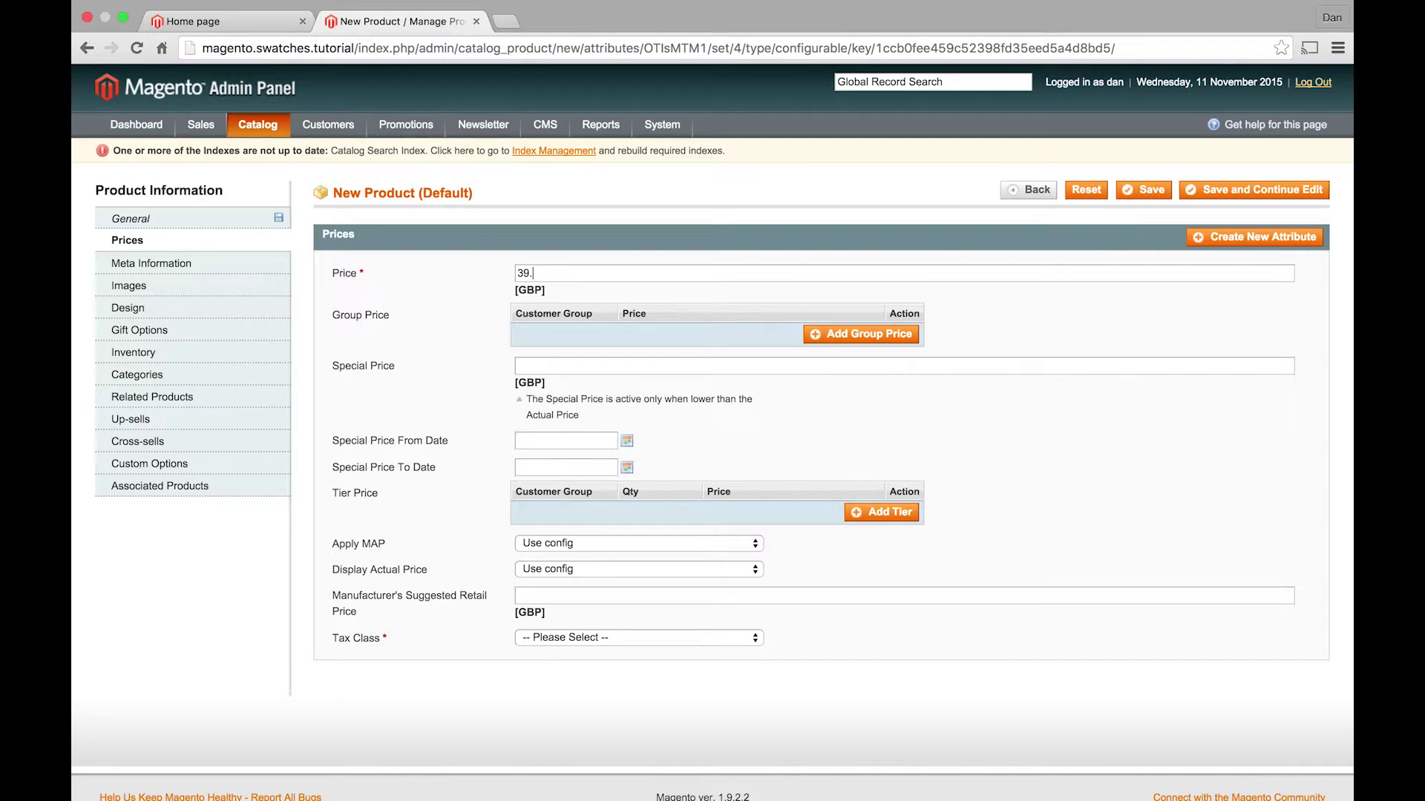
left_click(536, 636)
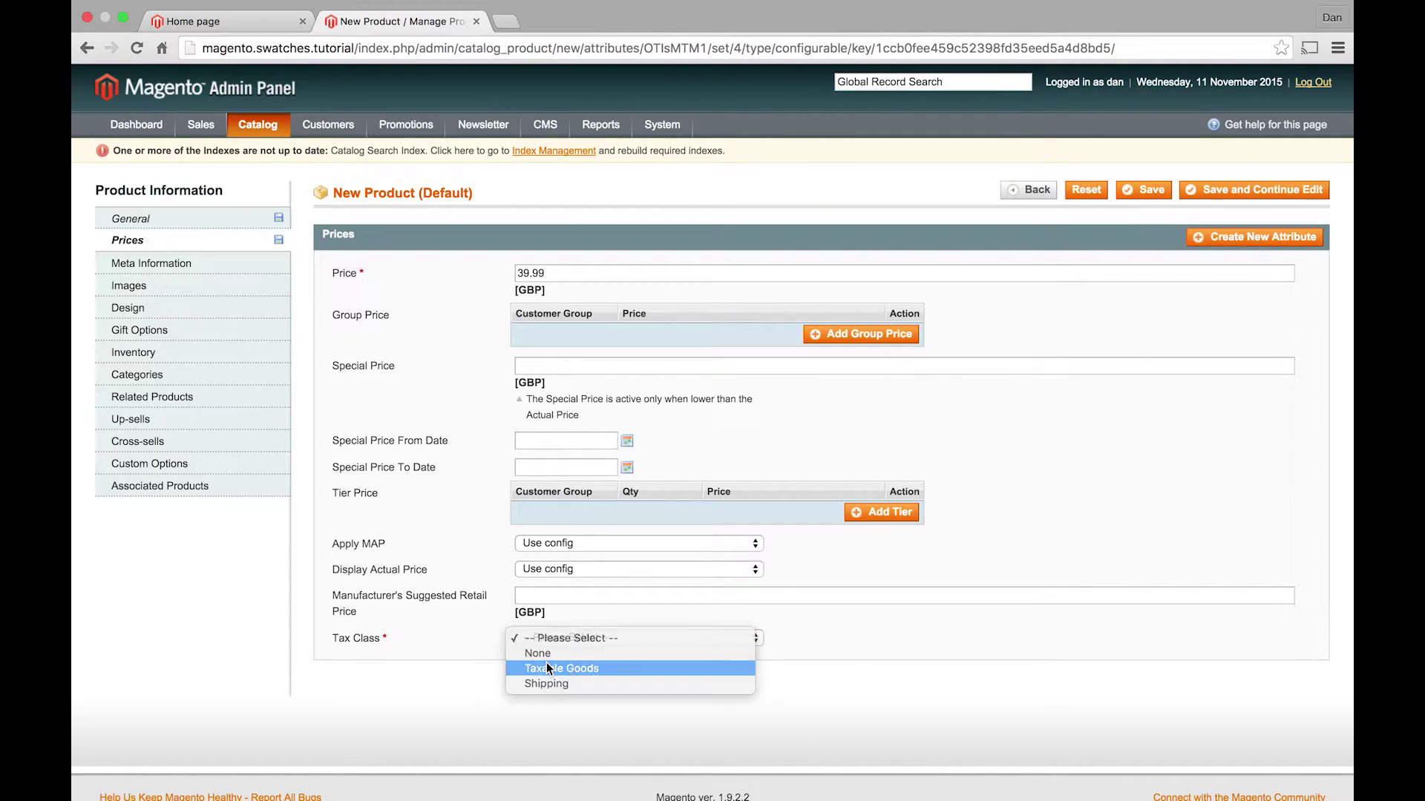
left_click(546, 662)
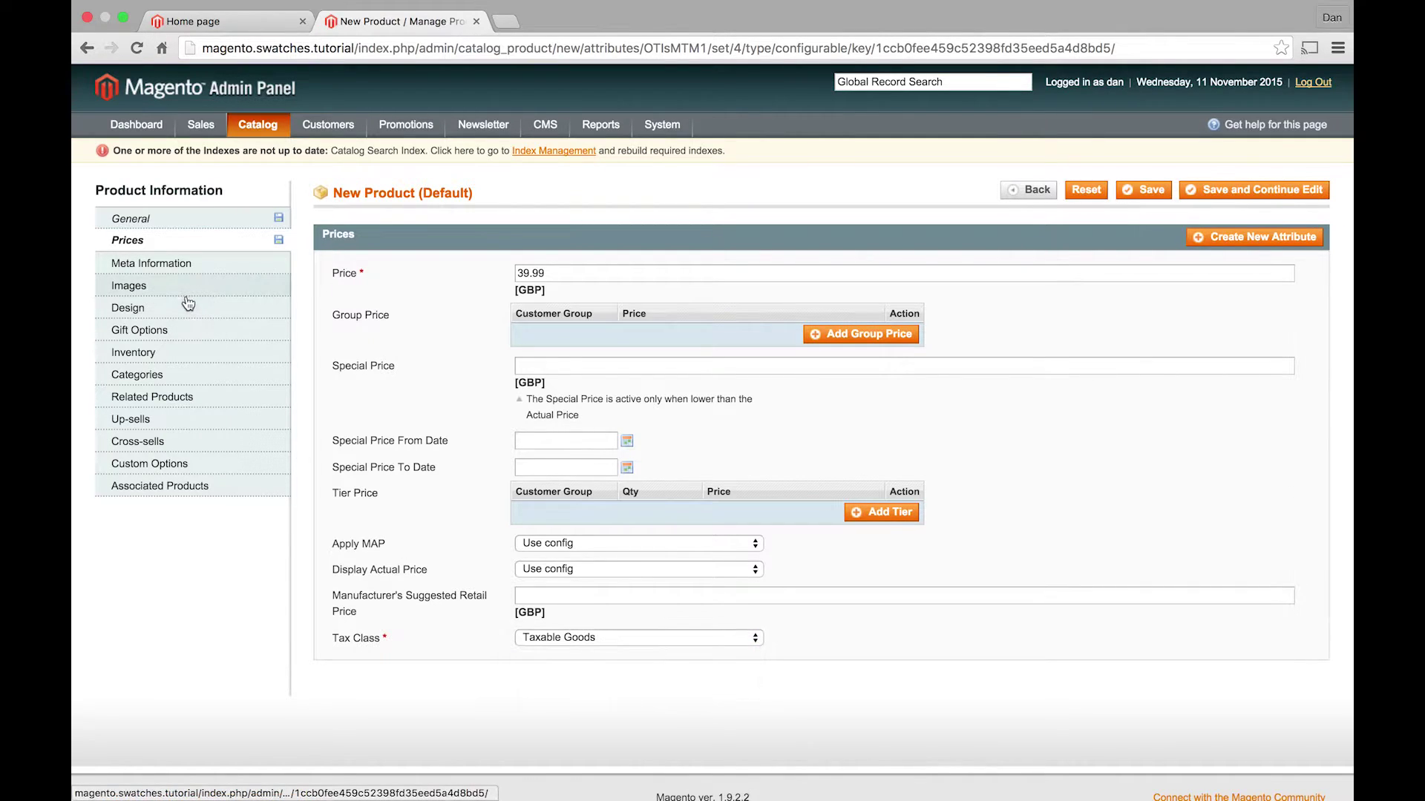
- Mark the product In Stock, assign it to Men › T-shirts, and save it
left_click(188, 353)
left_click(536, 359)
left_click(537, 339)
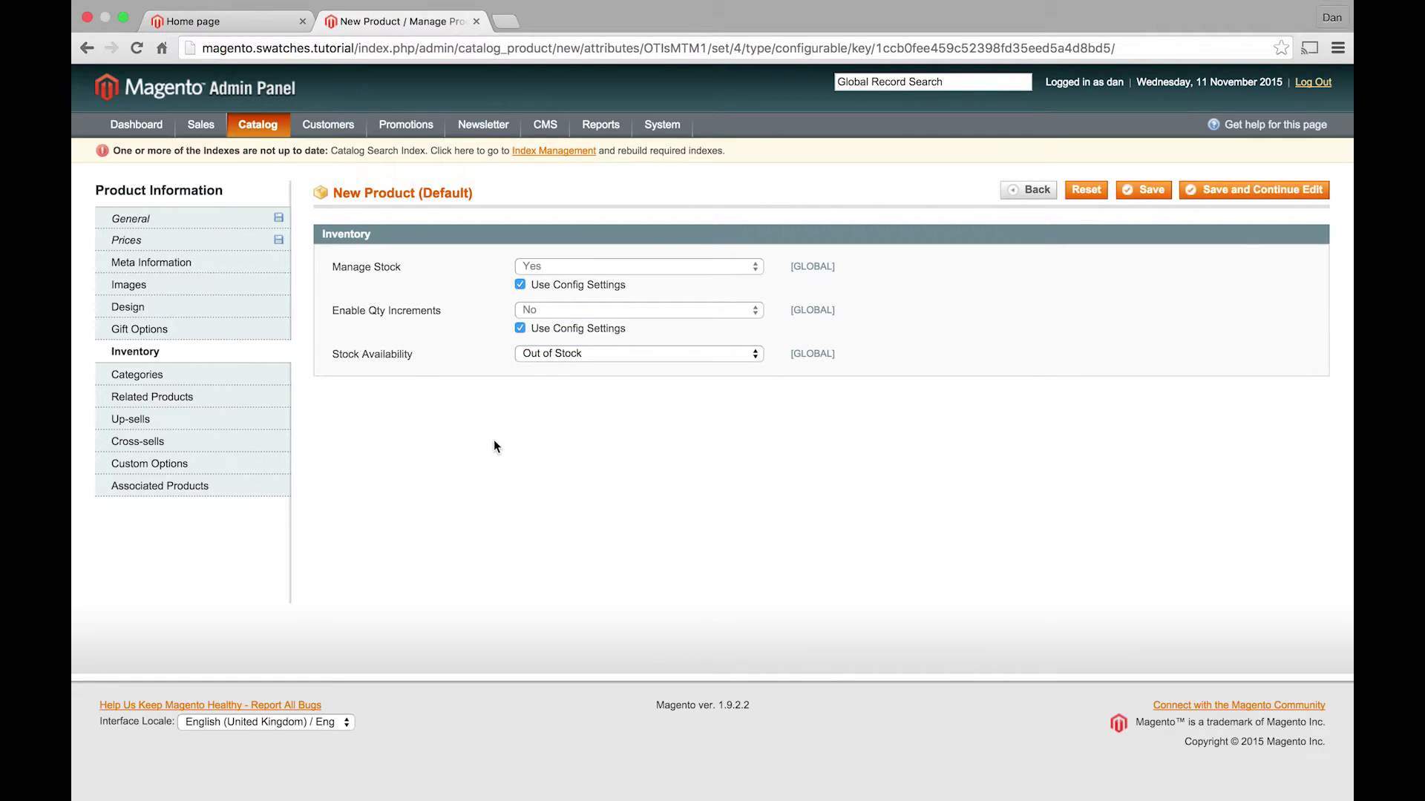
left_click(157, 383)
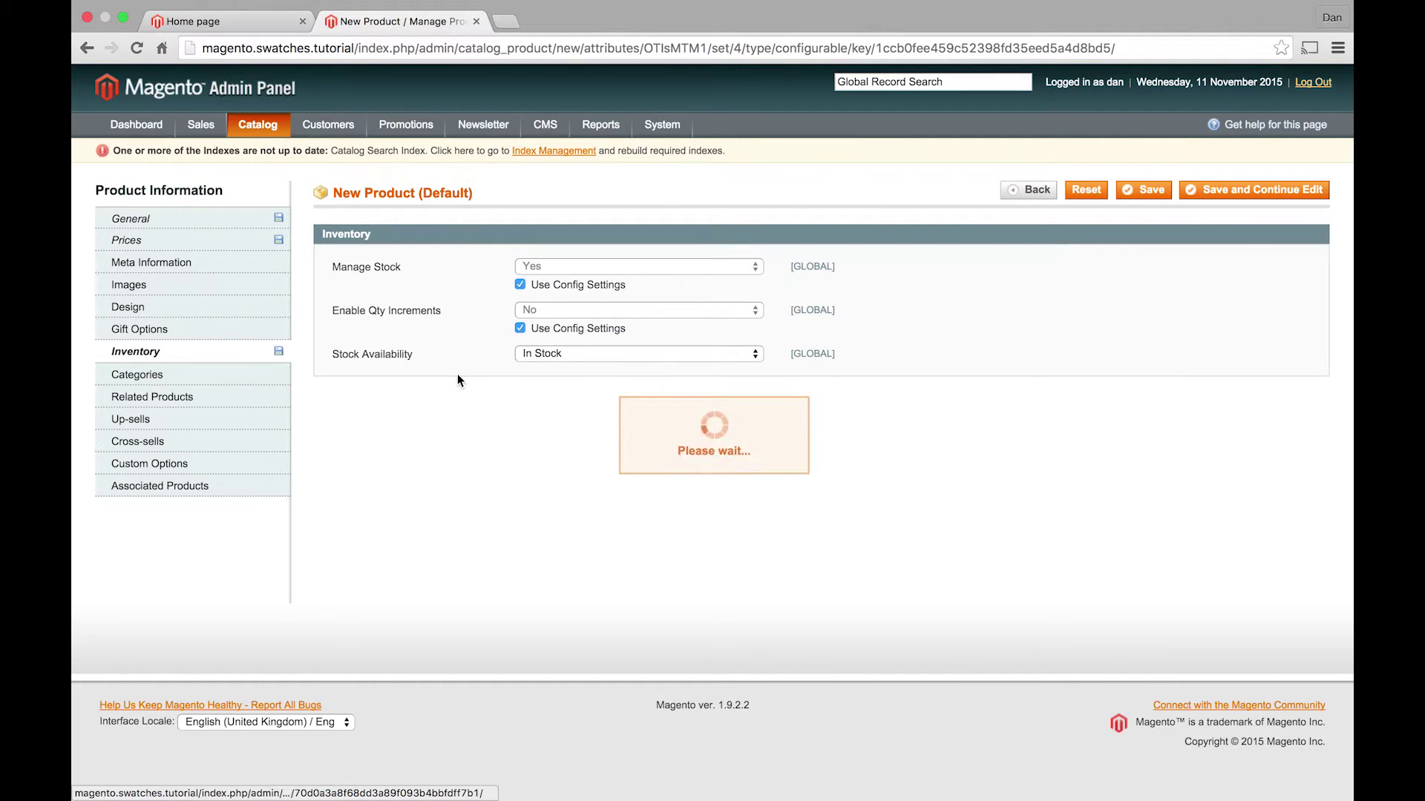
left_click(349, 280)
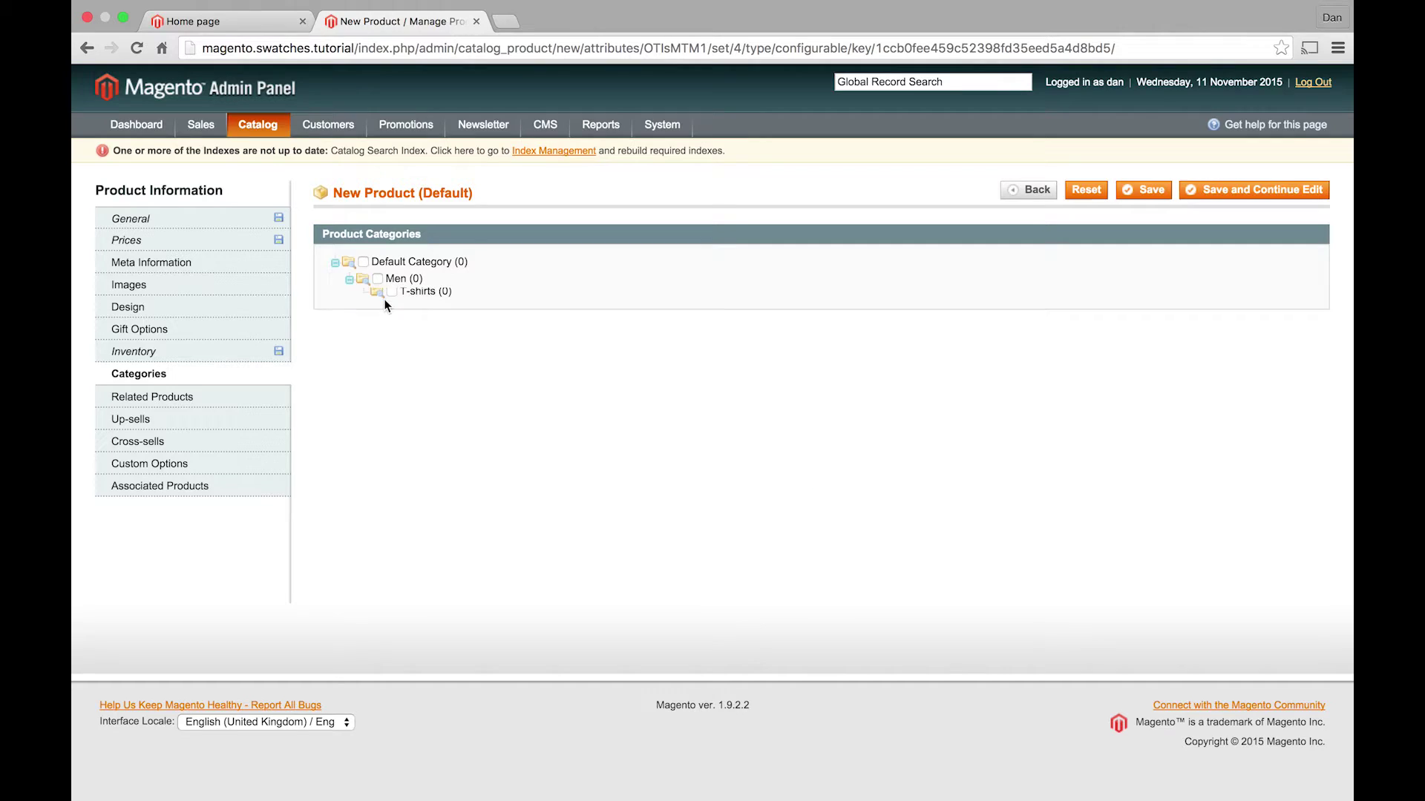
left_click(392, 295)
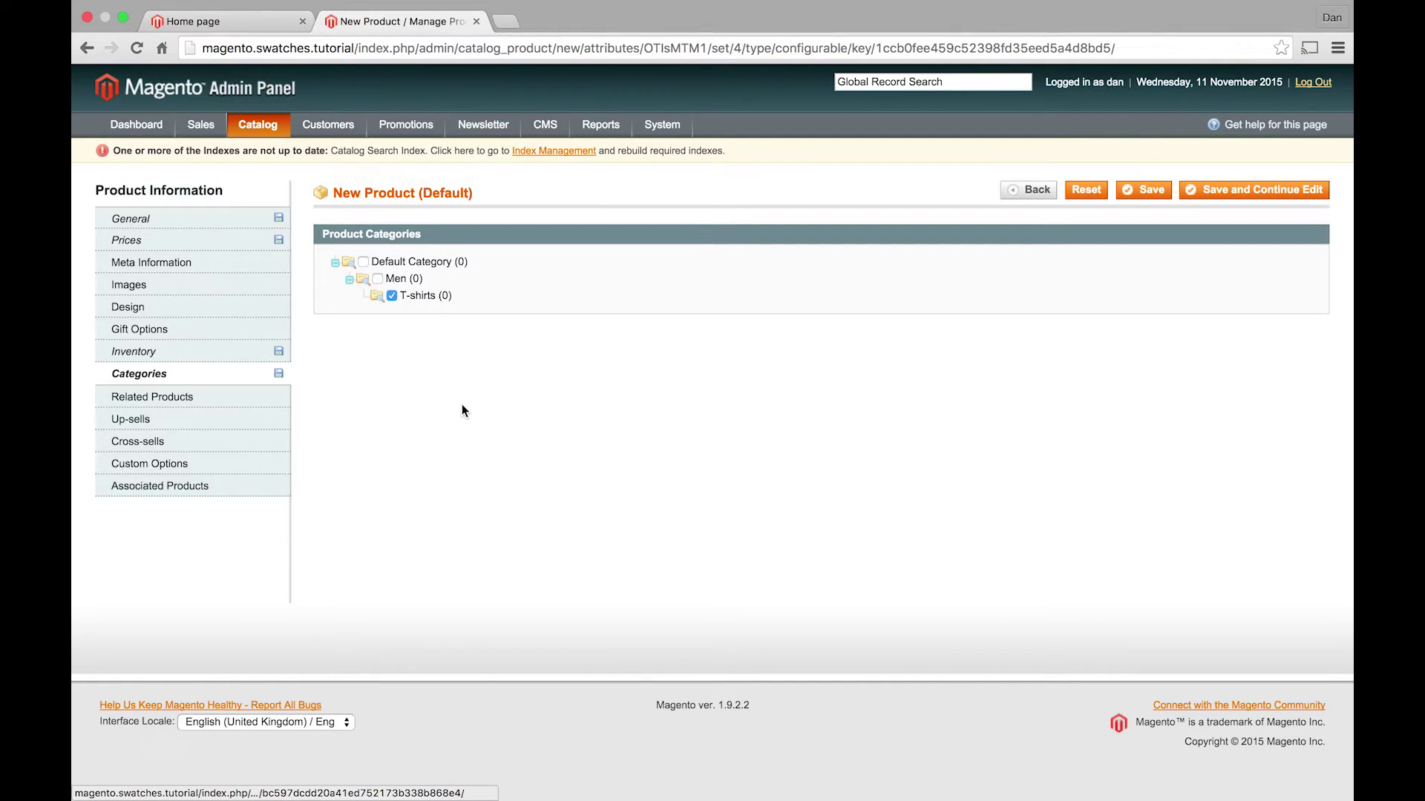
left_click(1191, 190)
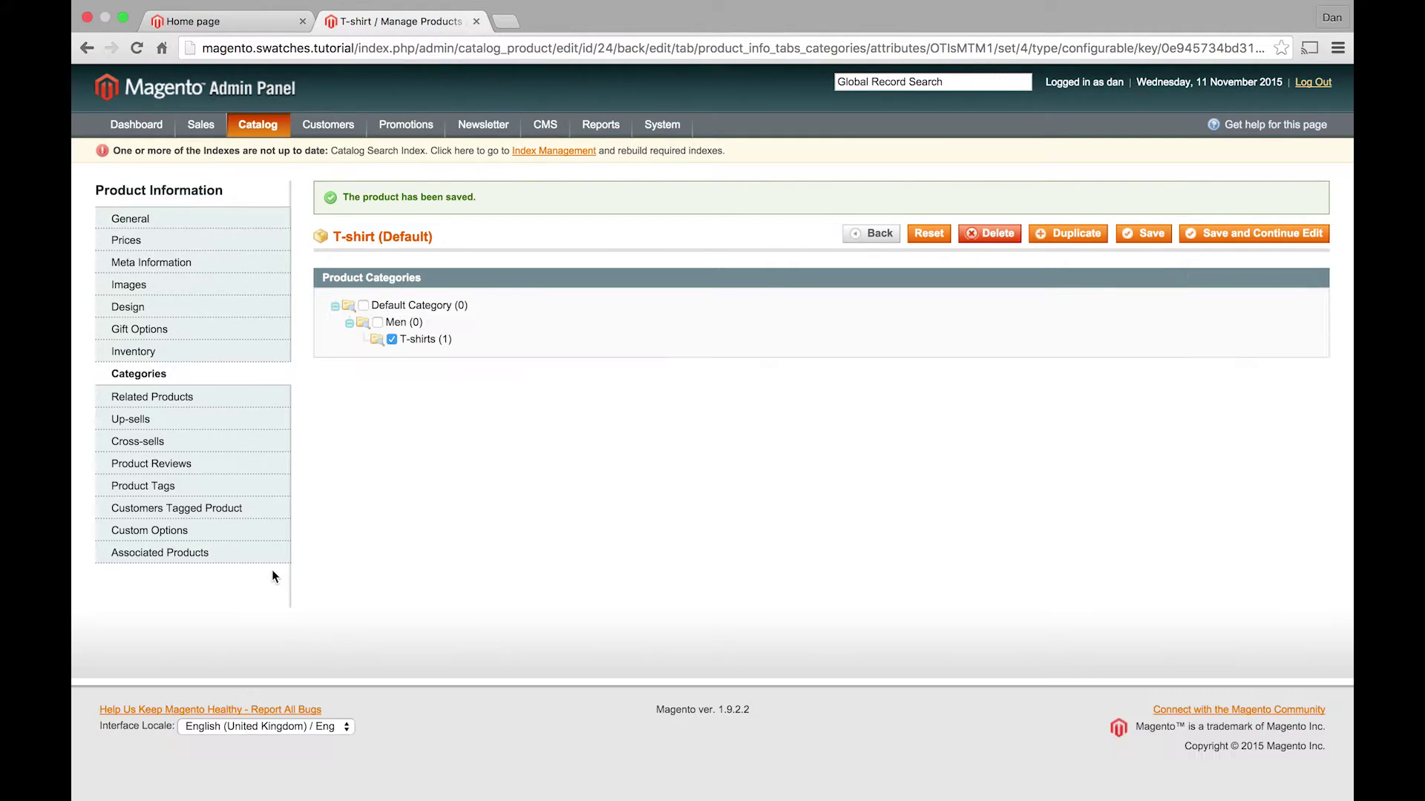
- Quick-create a Black size S variant: weight 100, Enabled, Not Visible Individually, quantity 10
left_click(206, 555)
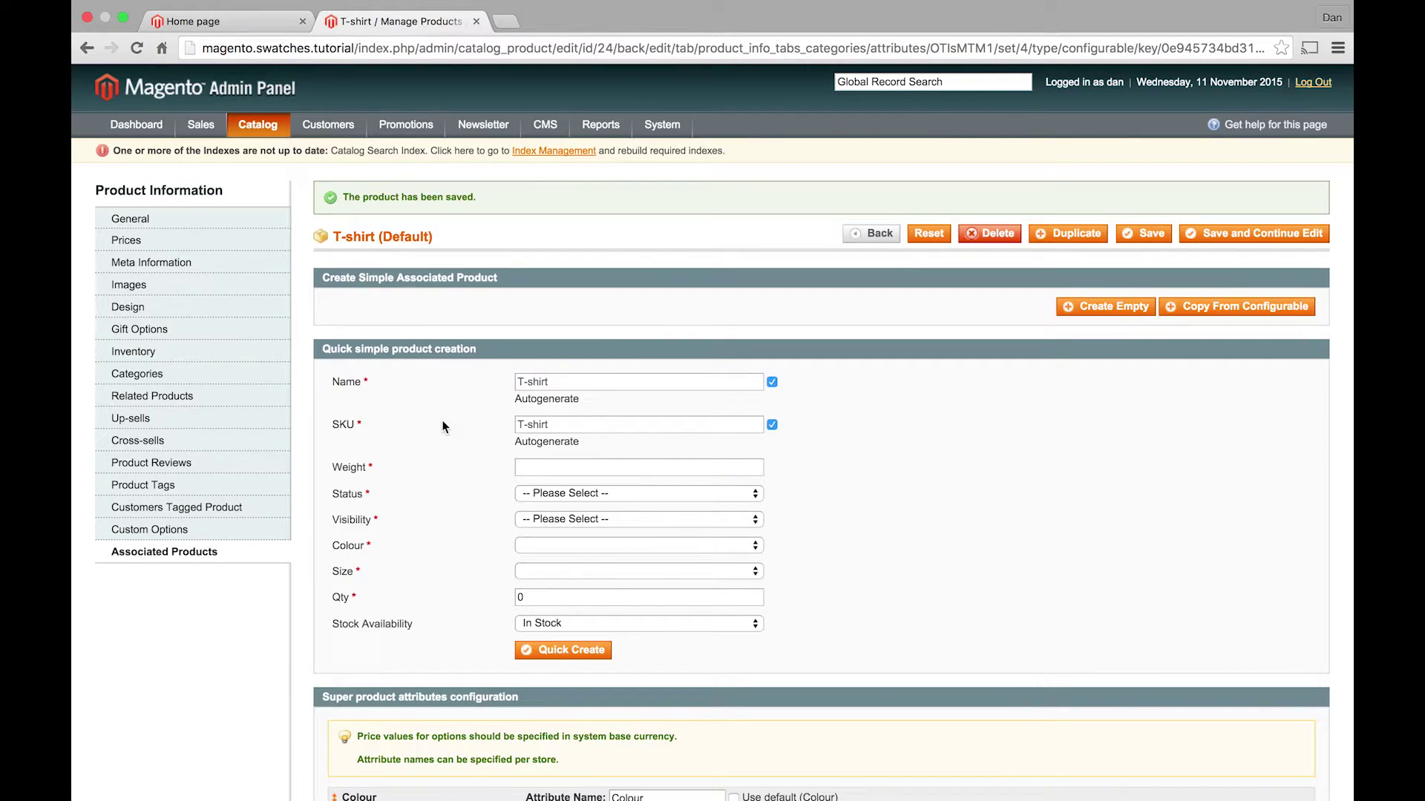
scroll(442, 420, "down", 3)
left_click(563, 286)
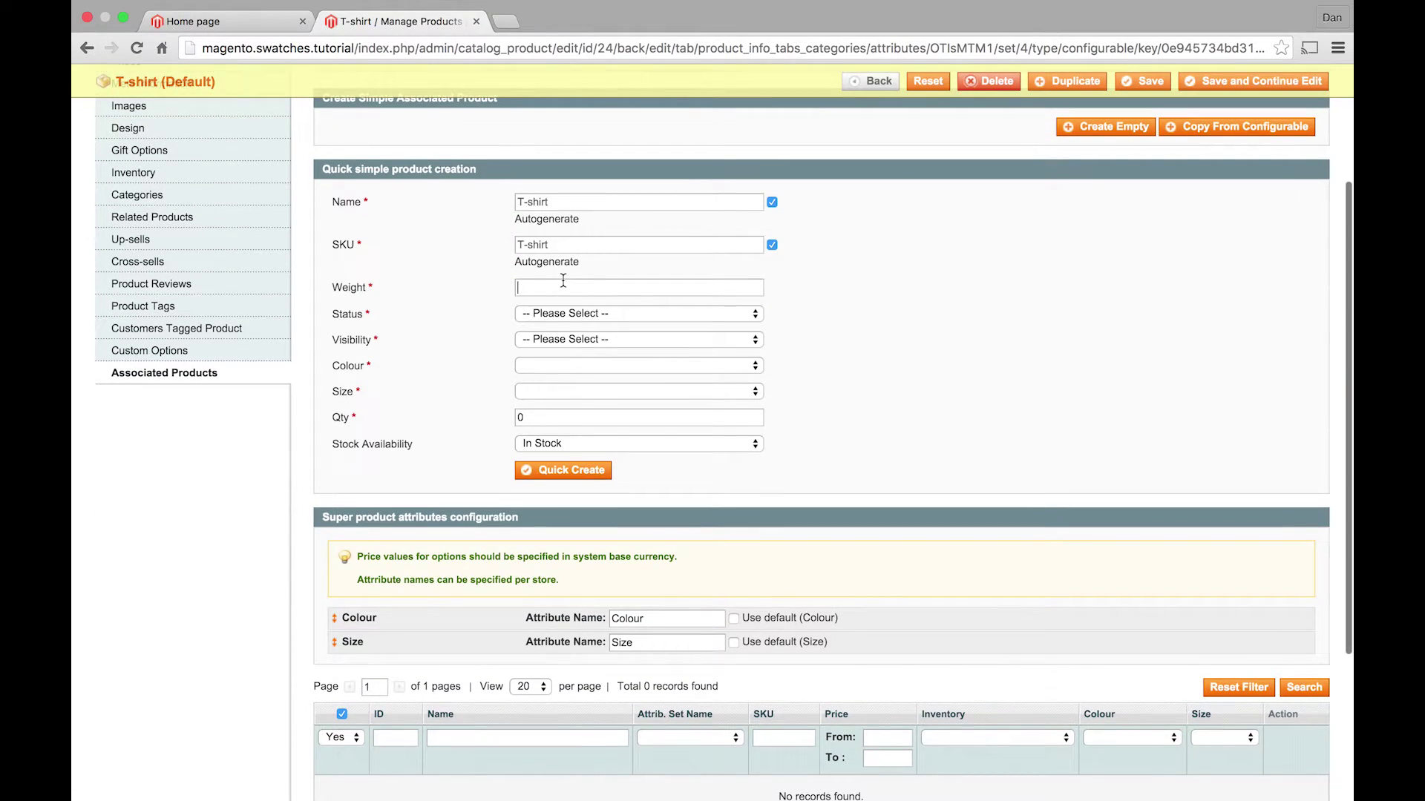
type("100")
left_click(488, 365)
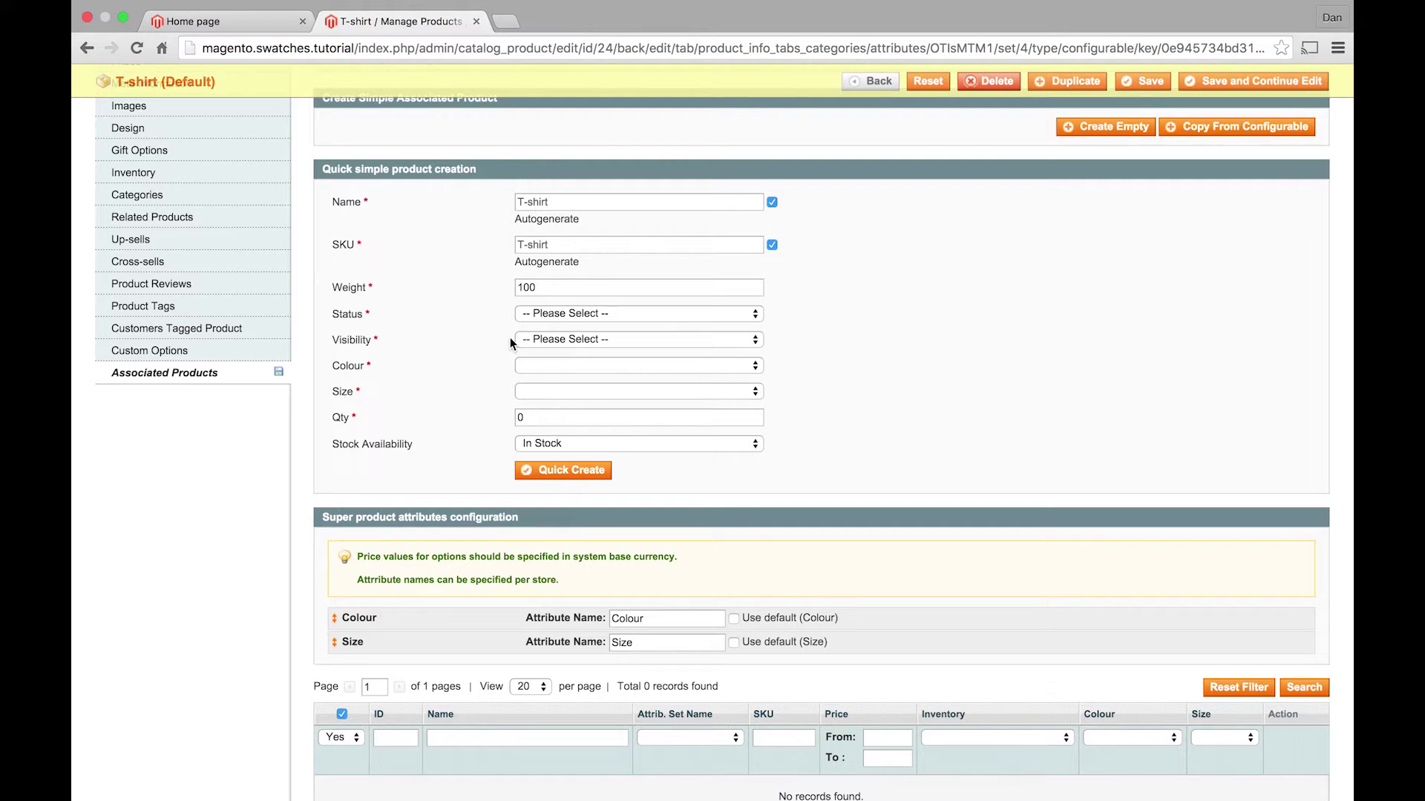
left_click(532, 313)
left_click(537, 329)
left_click(537, 335)
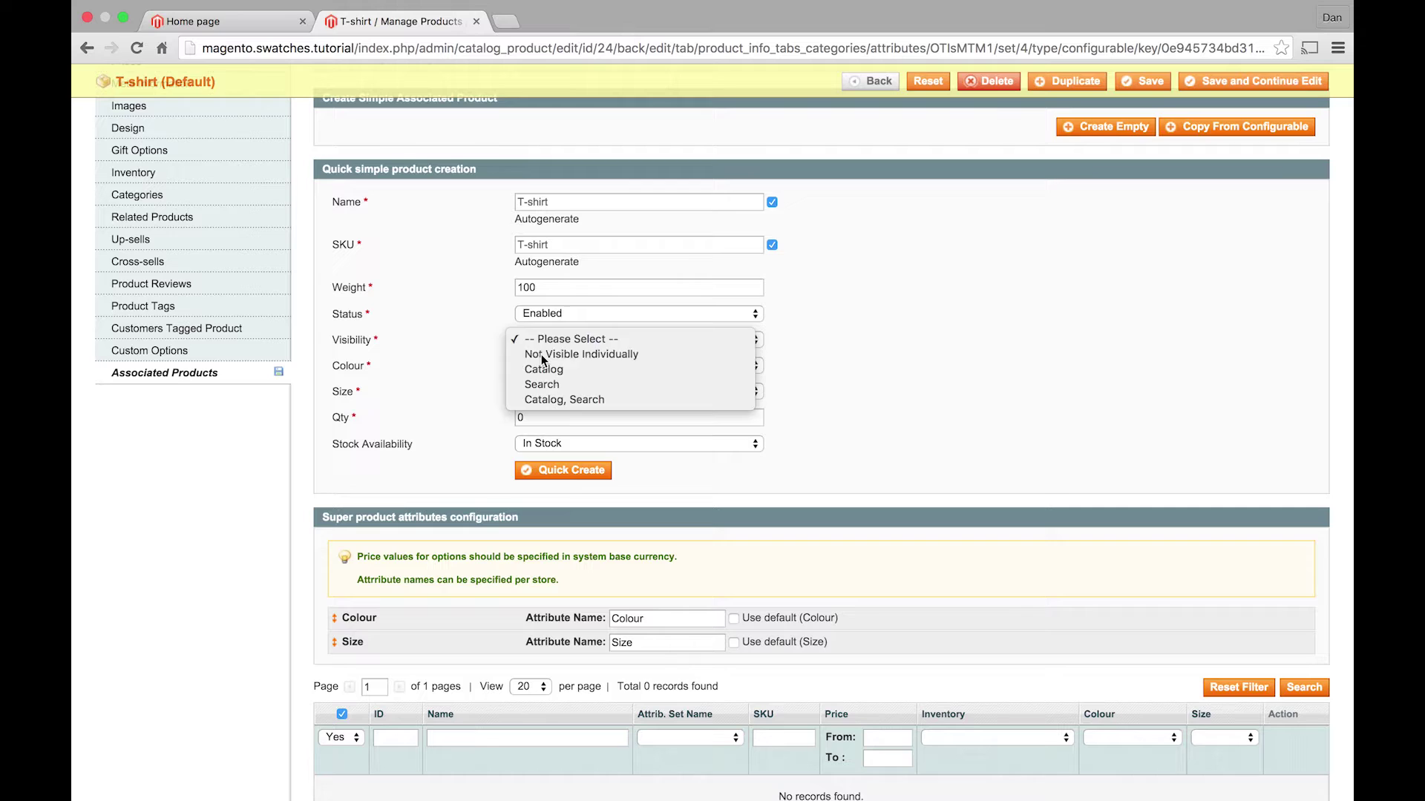
left_click(541, 354)
left_click(524, 367)
left_click(540, 379)
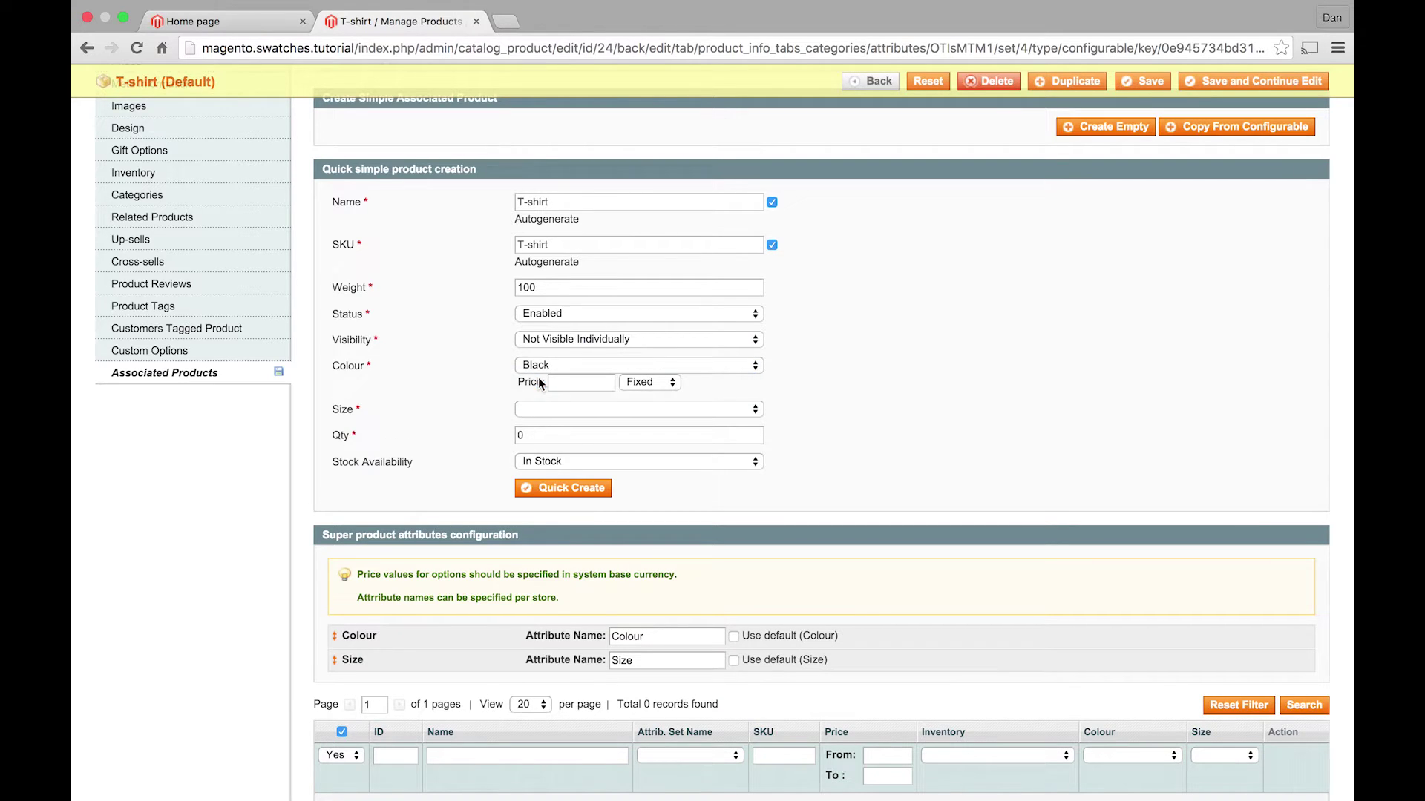
left_click(534, 407)
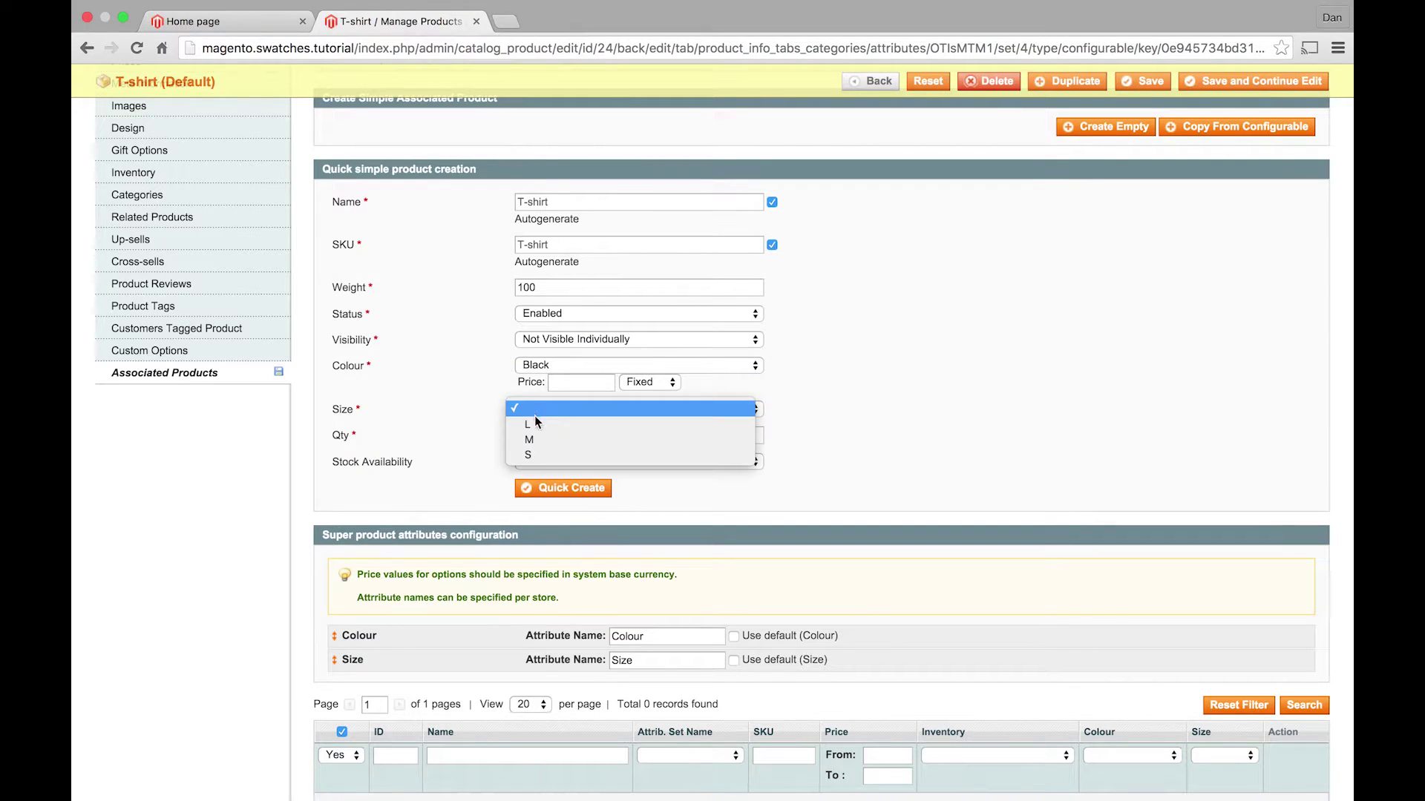
left_click(533, 454)
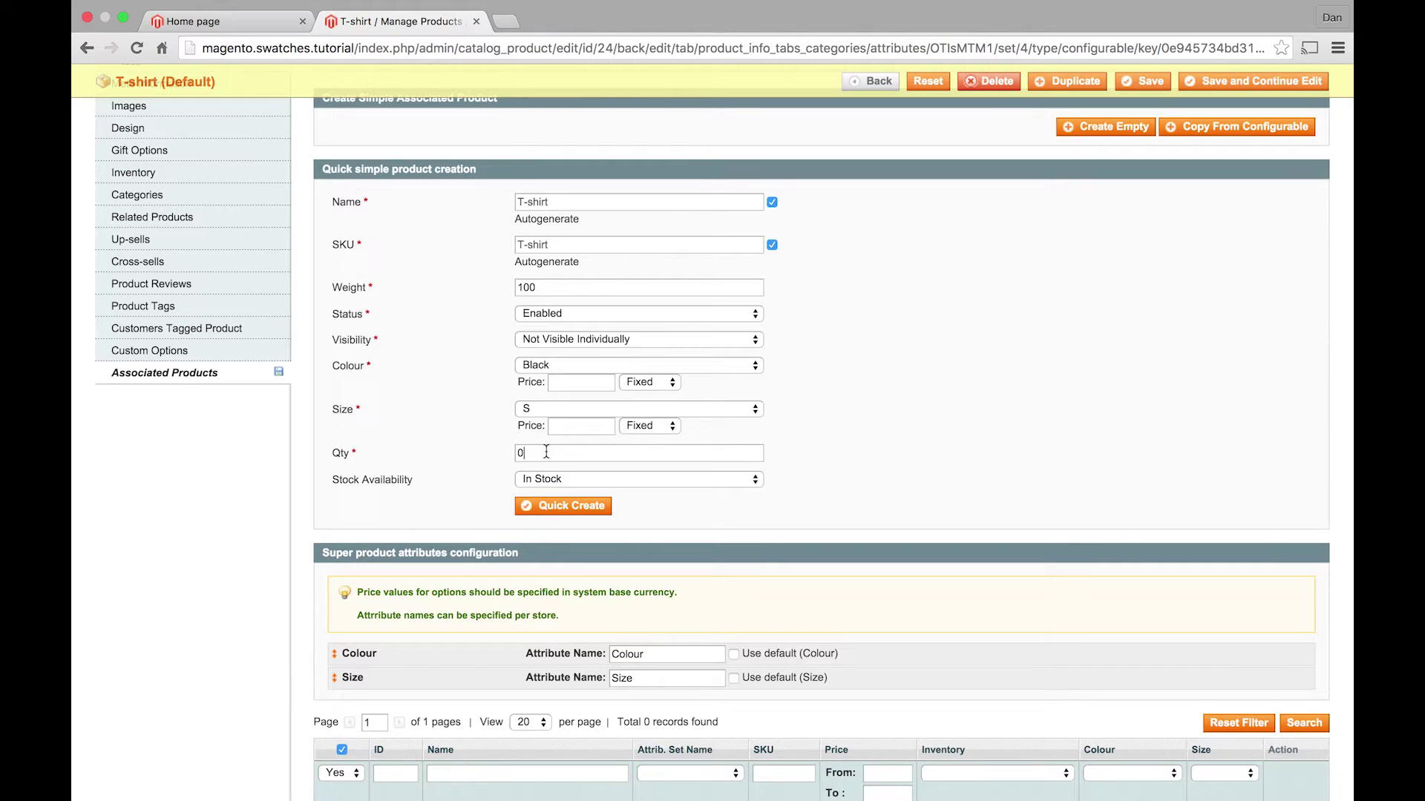
left_click(535, 451)
left_click(541, 473)
left_click(524, 505)
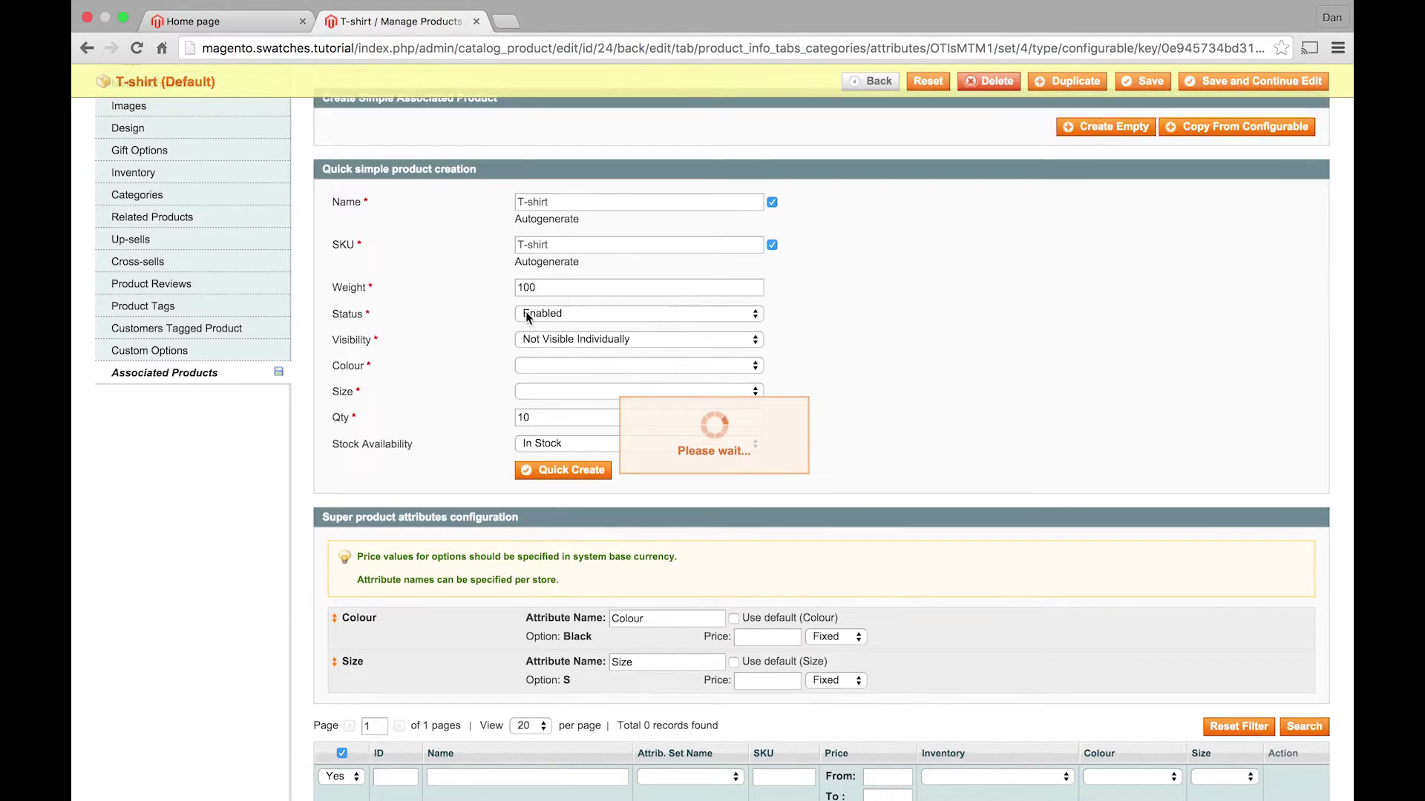
- Quick-create the Black size M variant and save the T-shirt with its linked variants
left_click(529, 367)
left_click(528, 388)
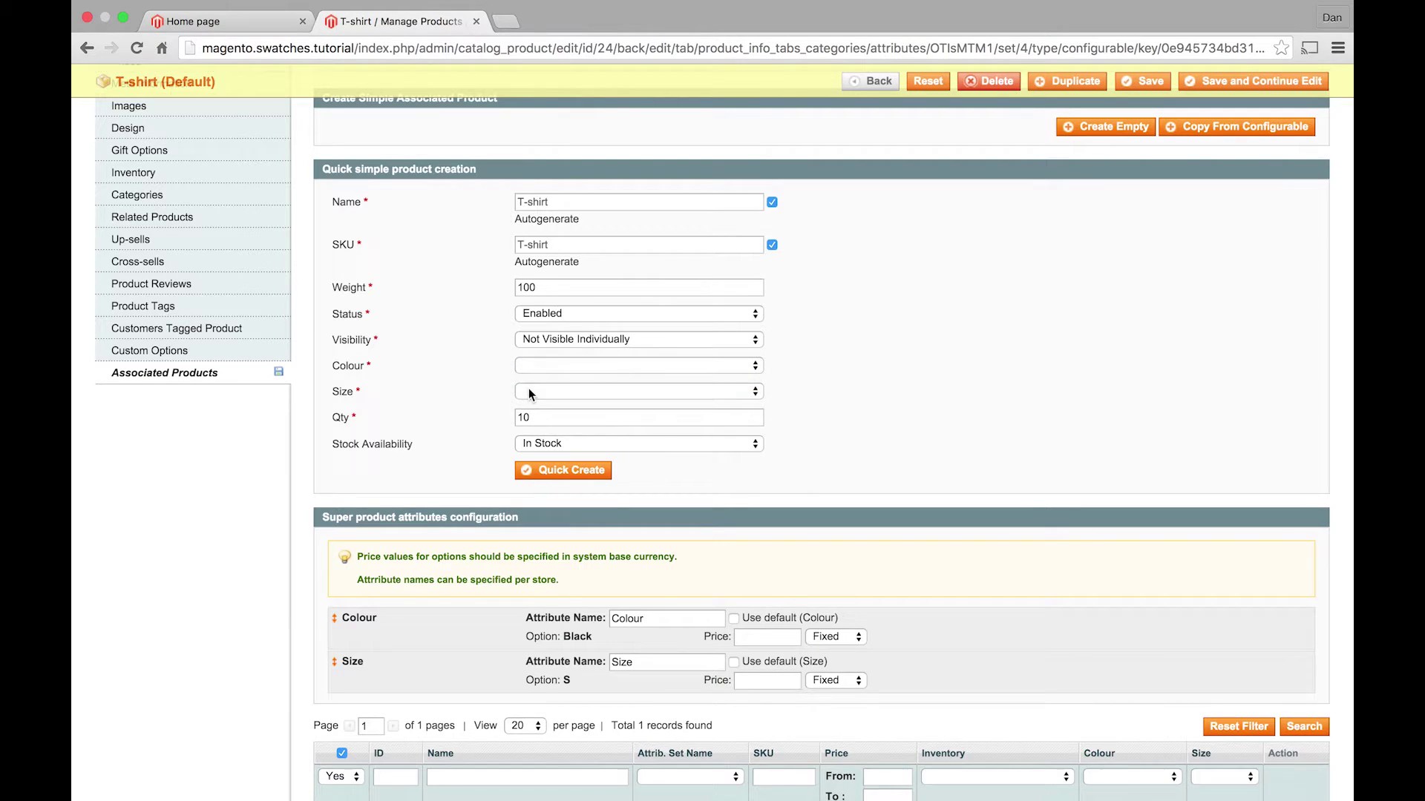
left_click(528, 388)
left_click(529, 420)
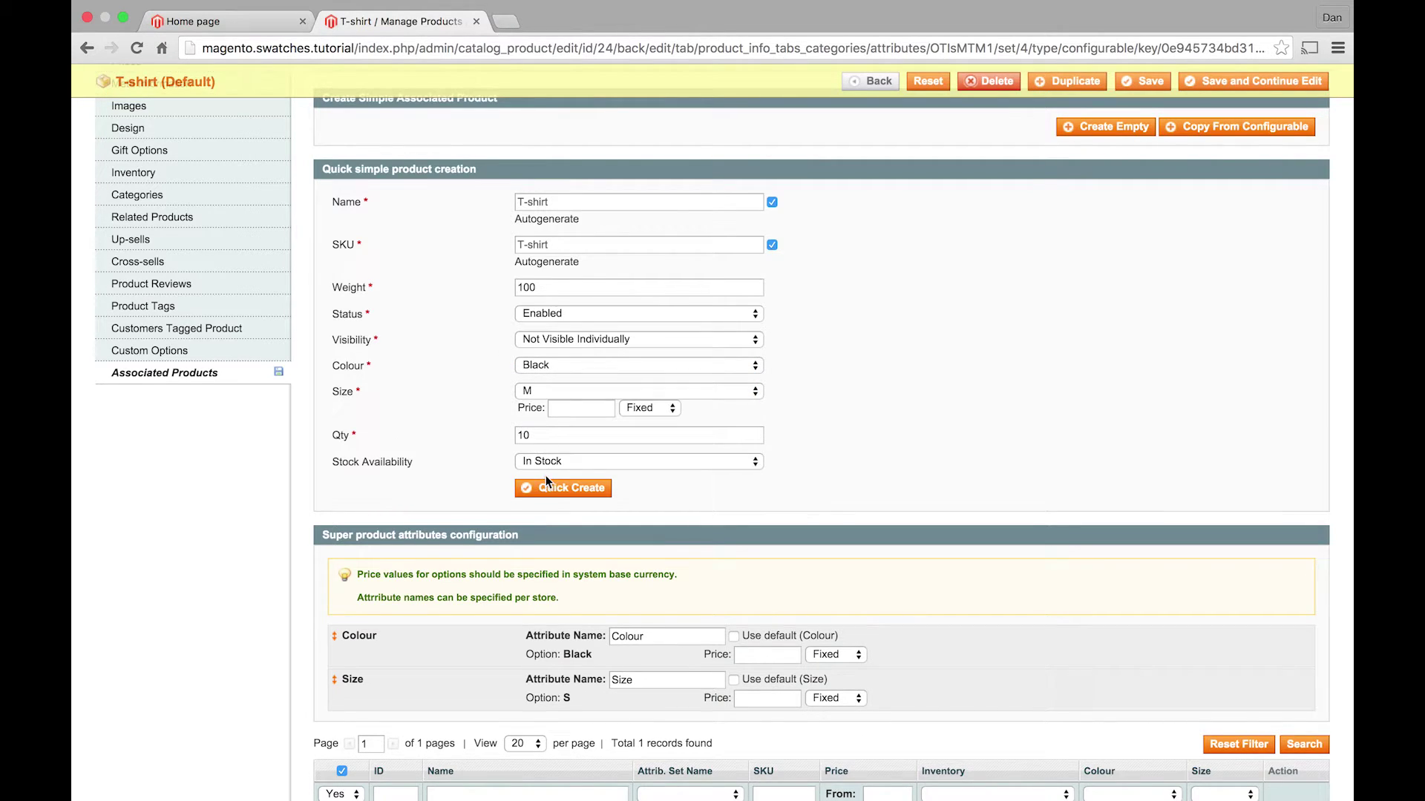
left_click(545, 487)
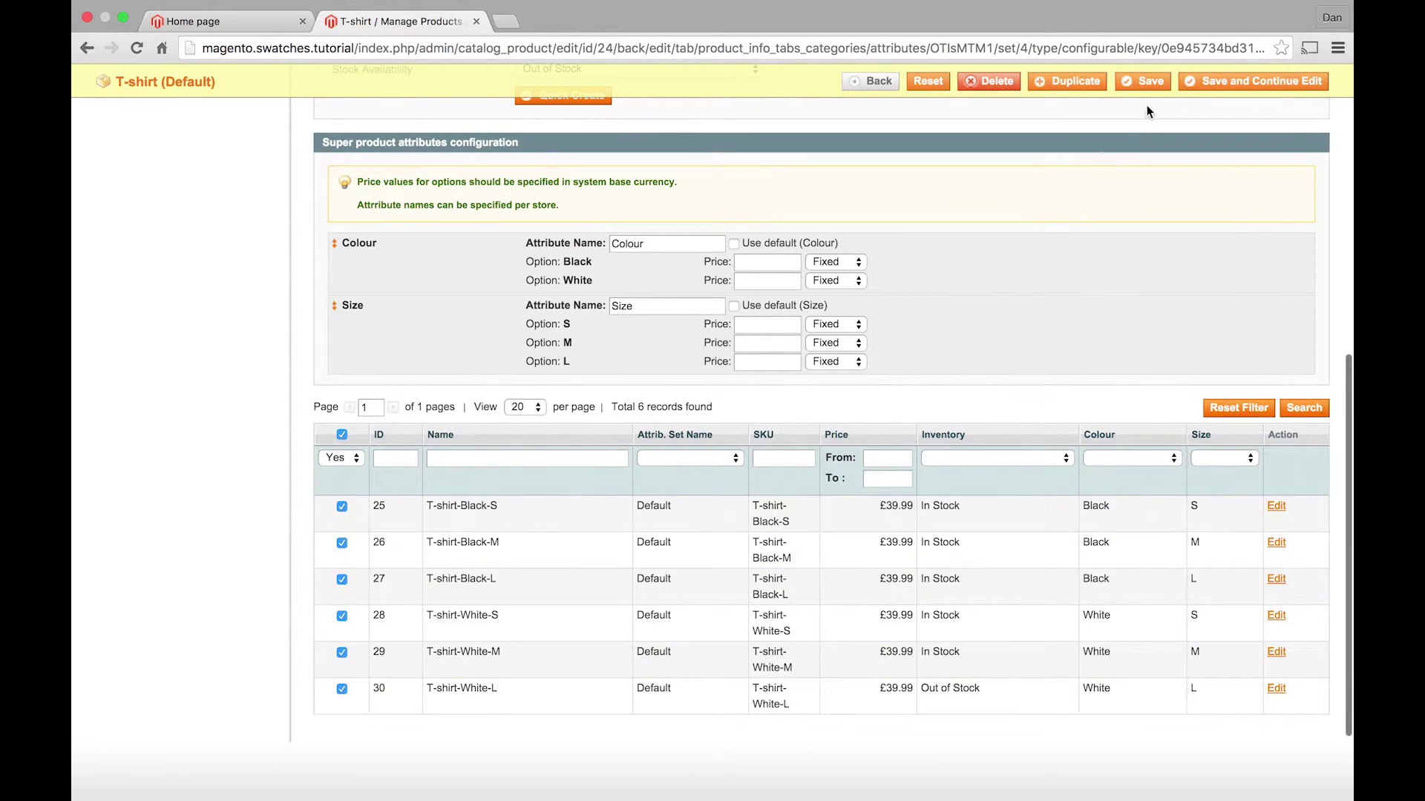
left_click(1240, 83)
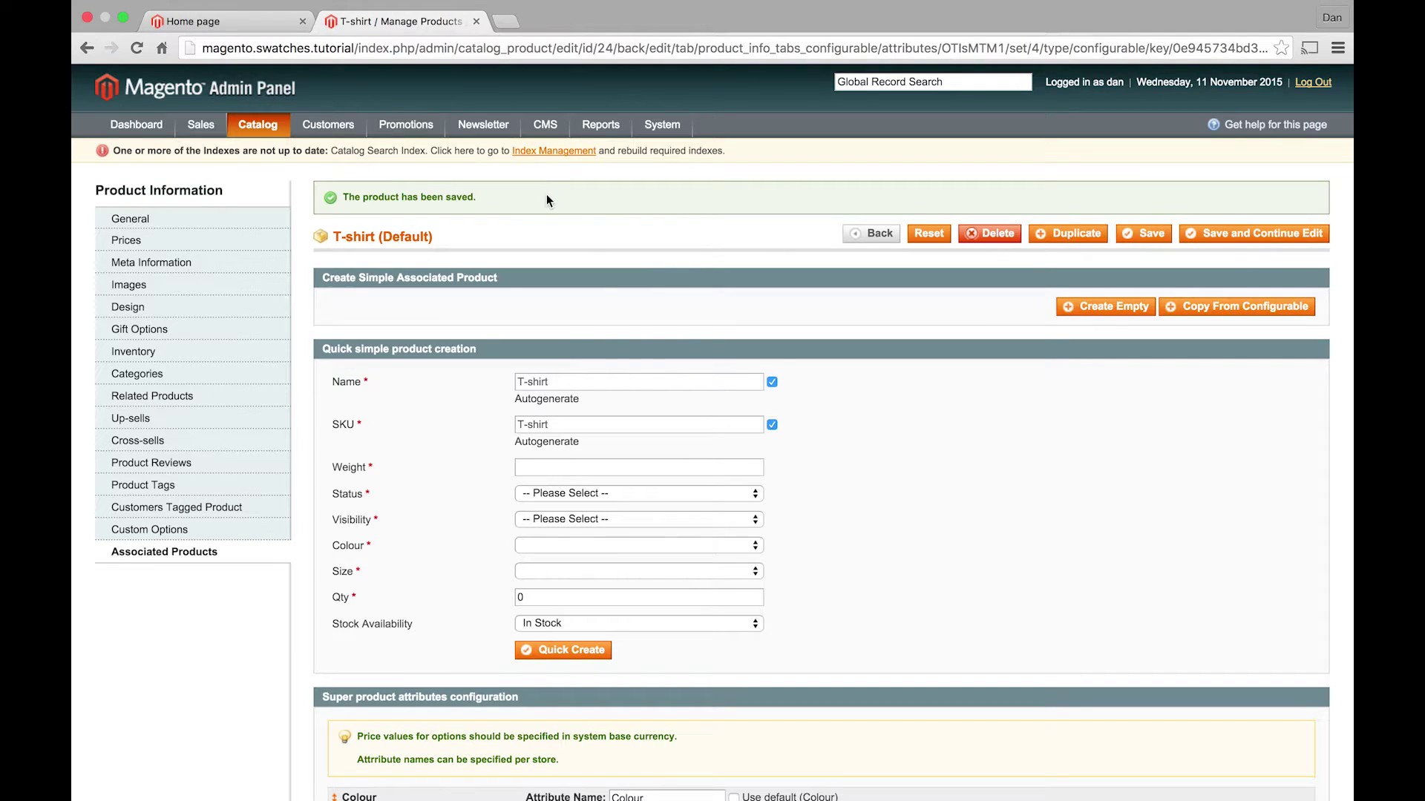
- Reindex from Index Management, then open the T-shirt from Men › T-shirts on the storefront
left_click(548, 152)
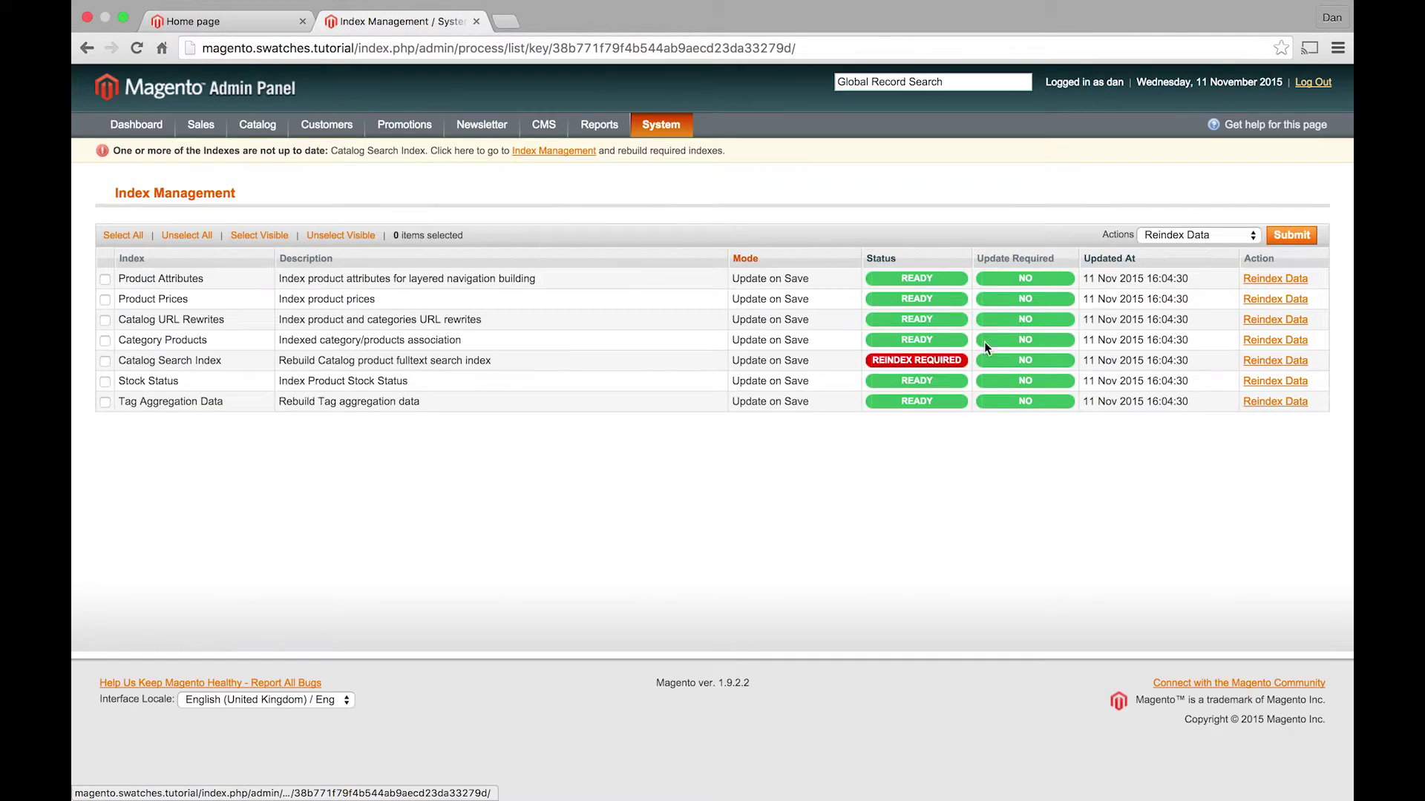
left_click(296, 6)
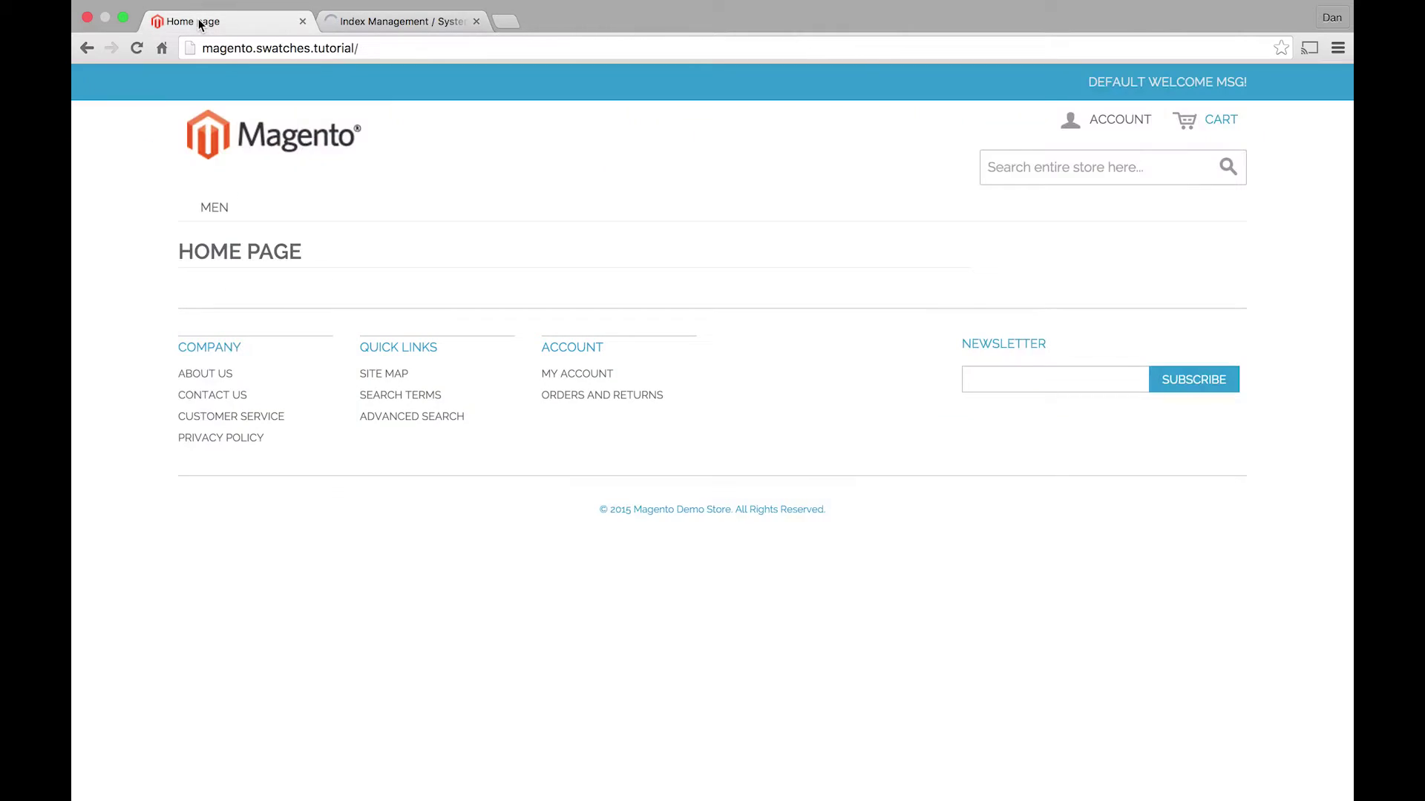
mouse_move(214, 209)
left_click(214, 262)
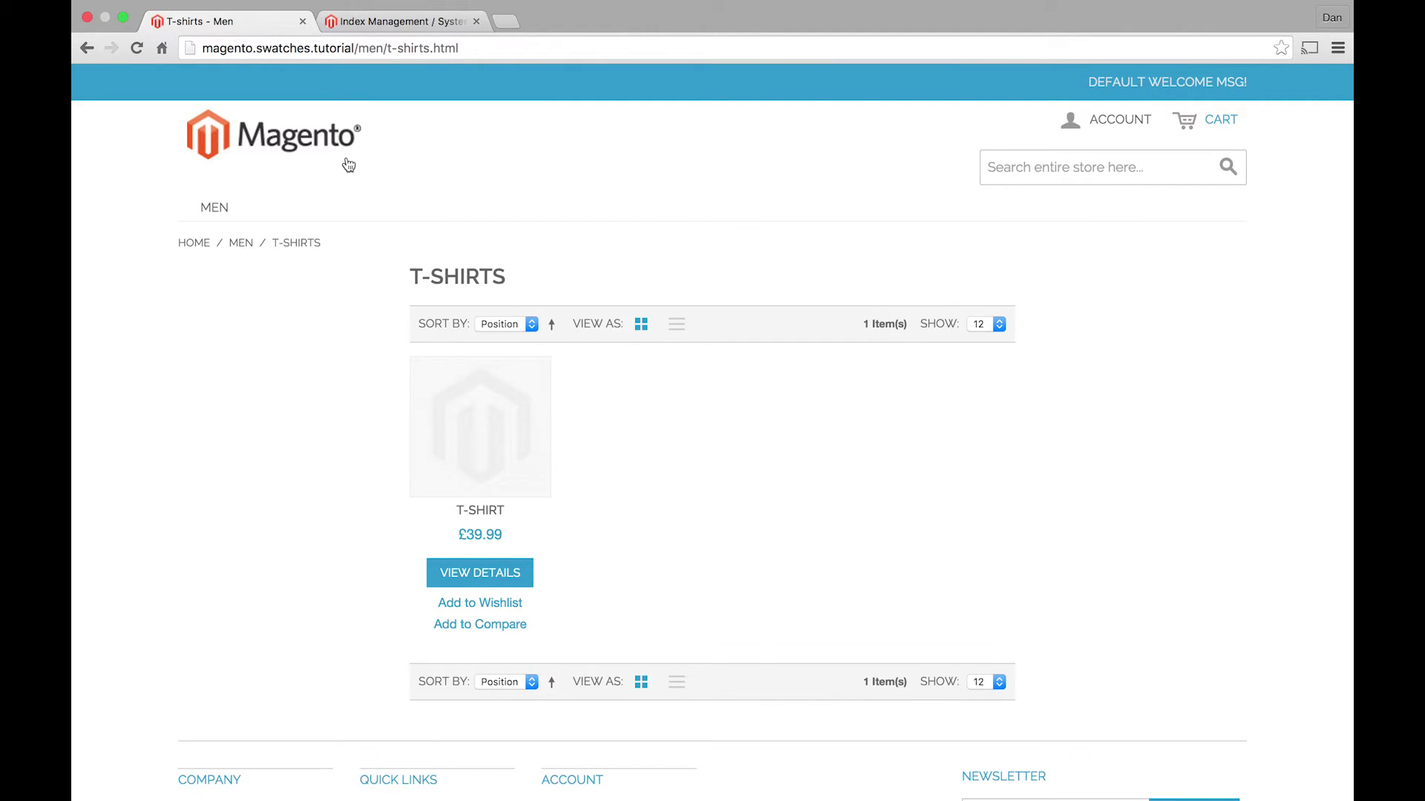
left_click(462, 424)
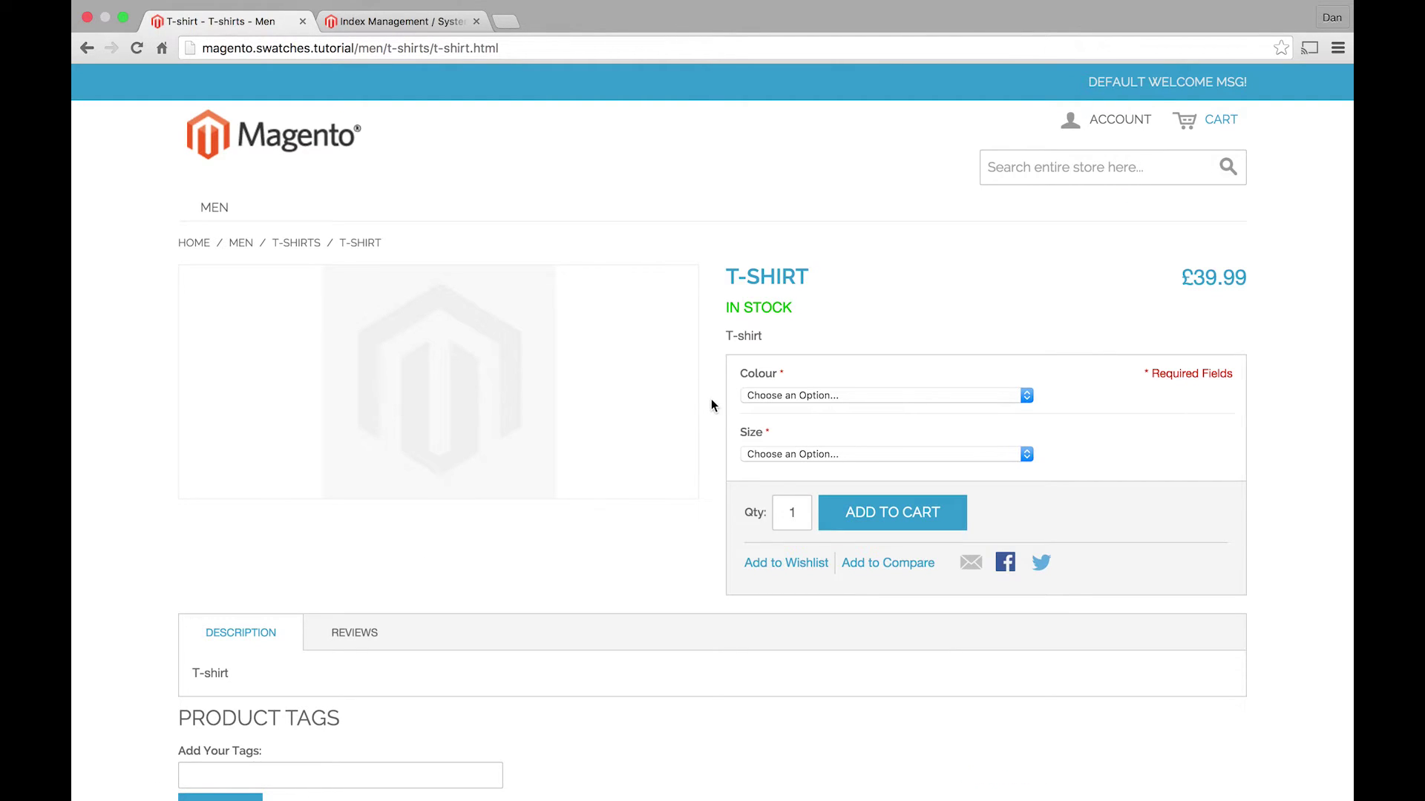
- Choose colour Black and size S on the storefront T-shirt page
left_click(767, 394)
left_click(770, 407)
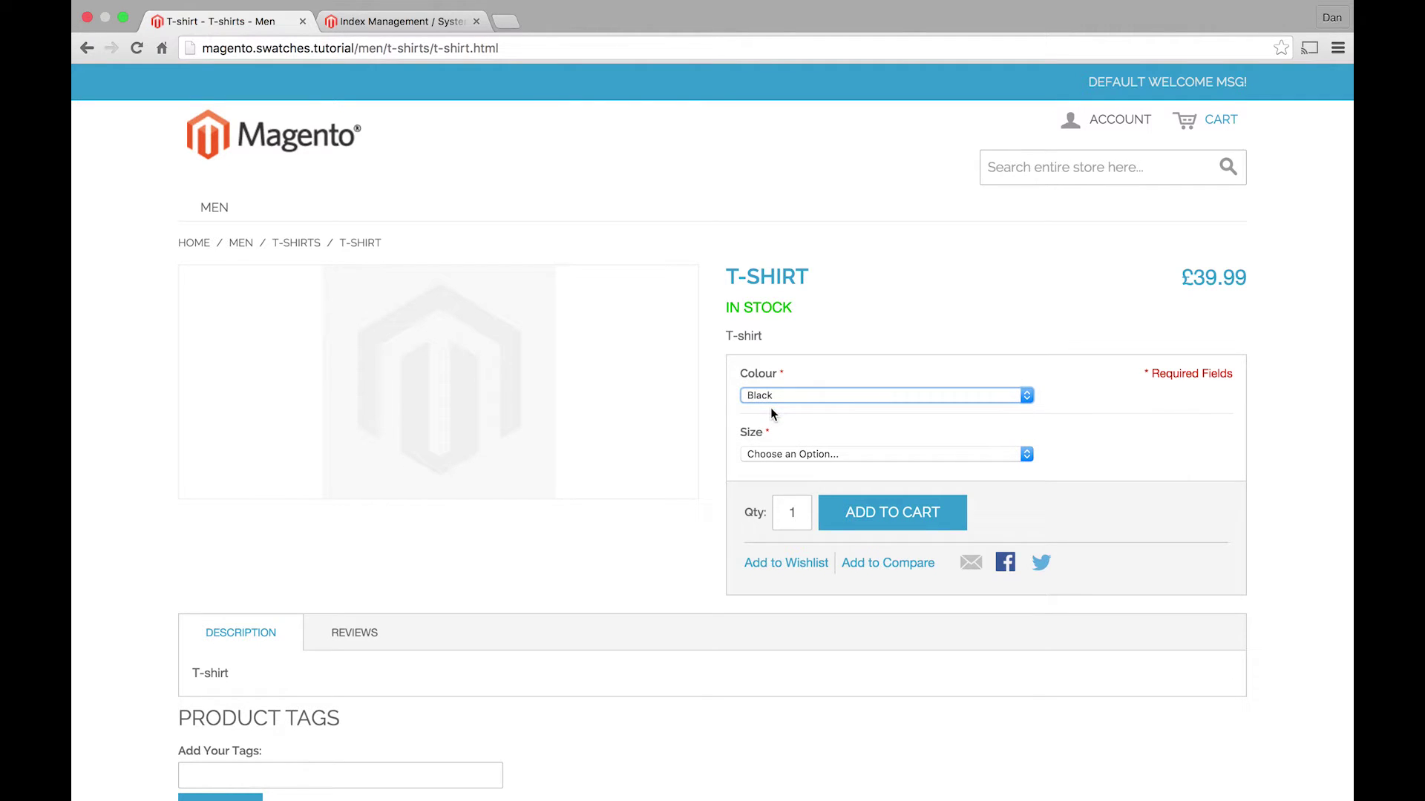
left_click(776, 452)
left_click(776, 470)
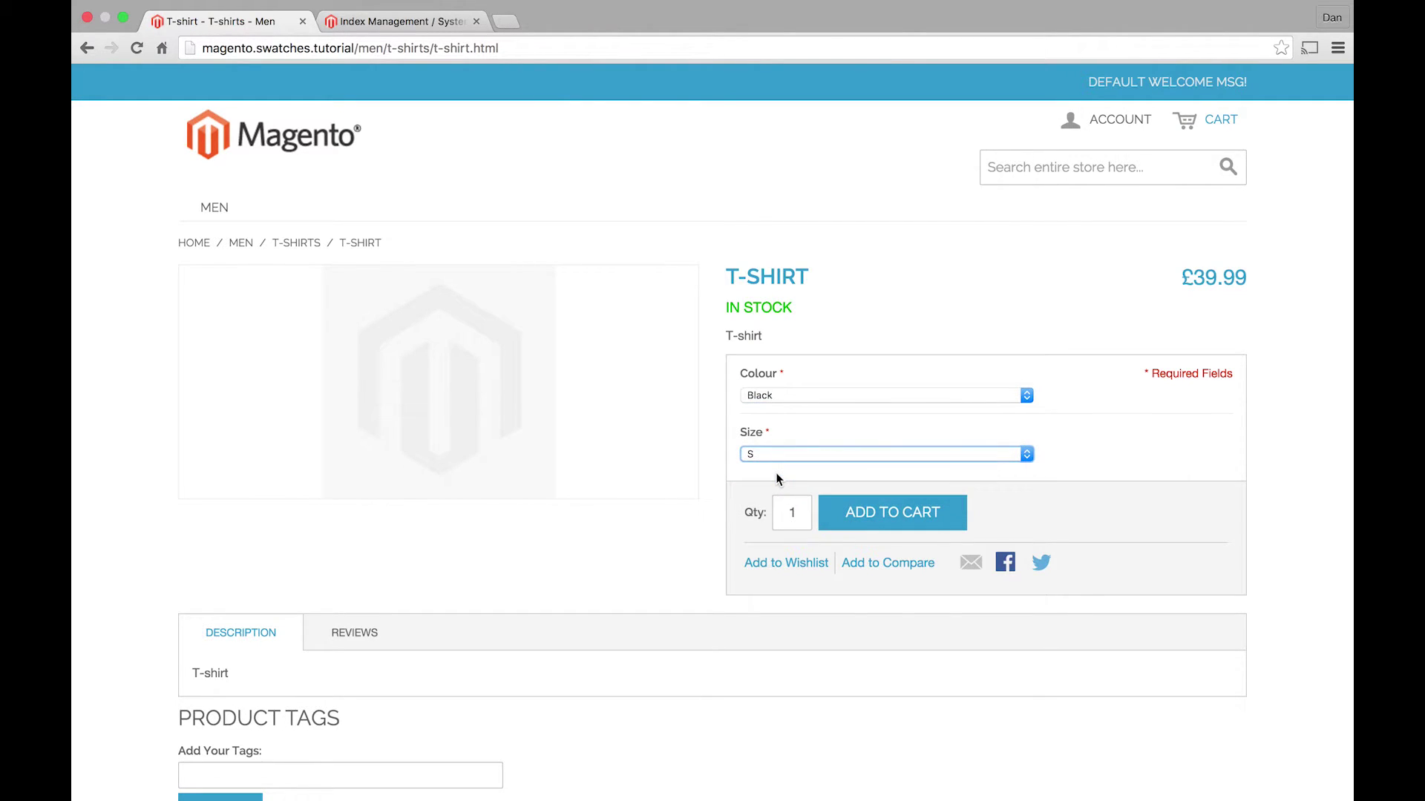
left_click(880, 253)
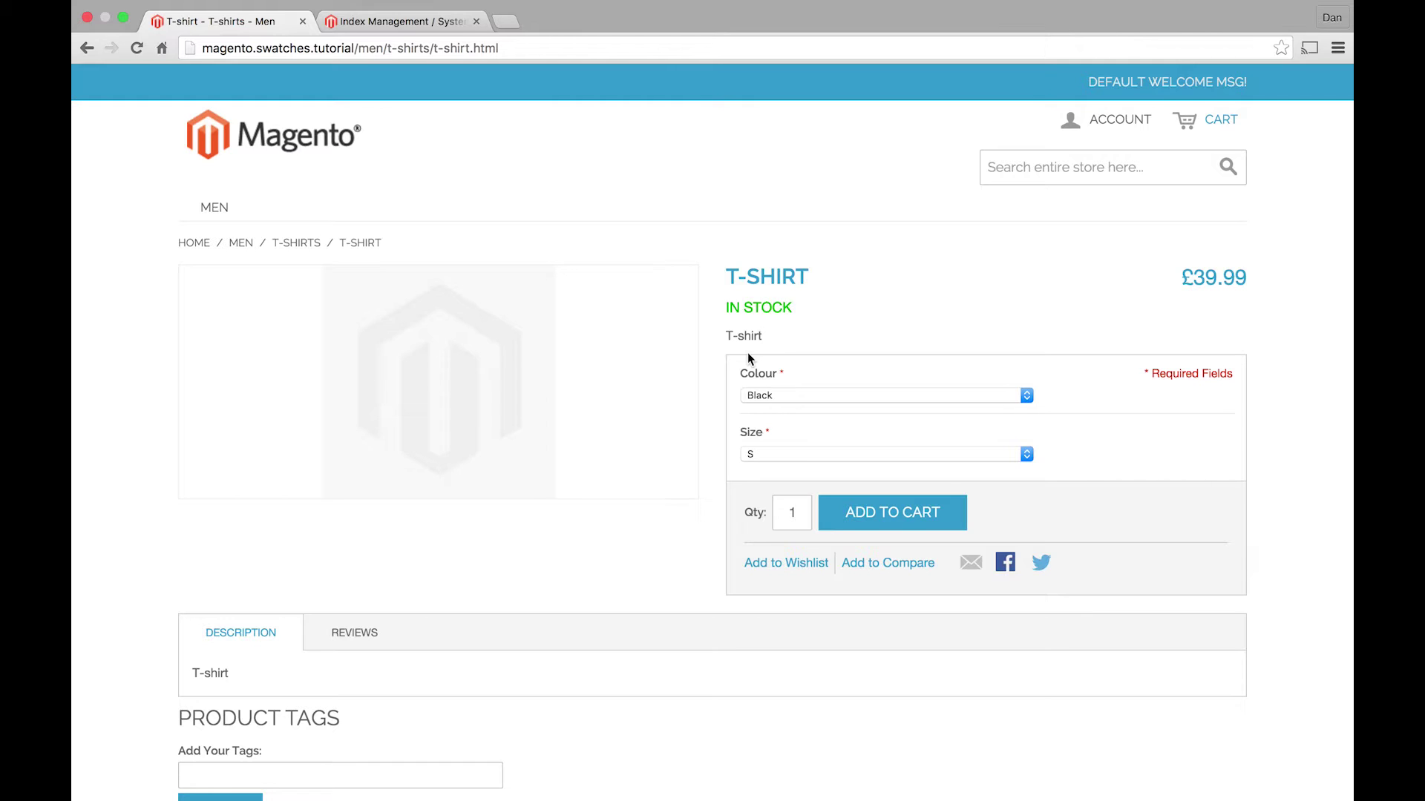
- Go to the Configurable Swatches section of the store configuration
left_click(371, 22)
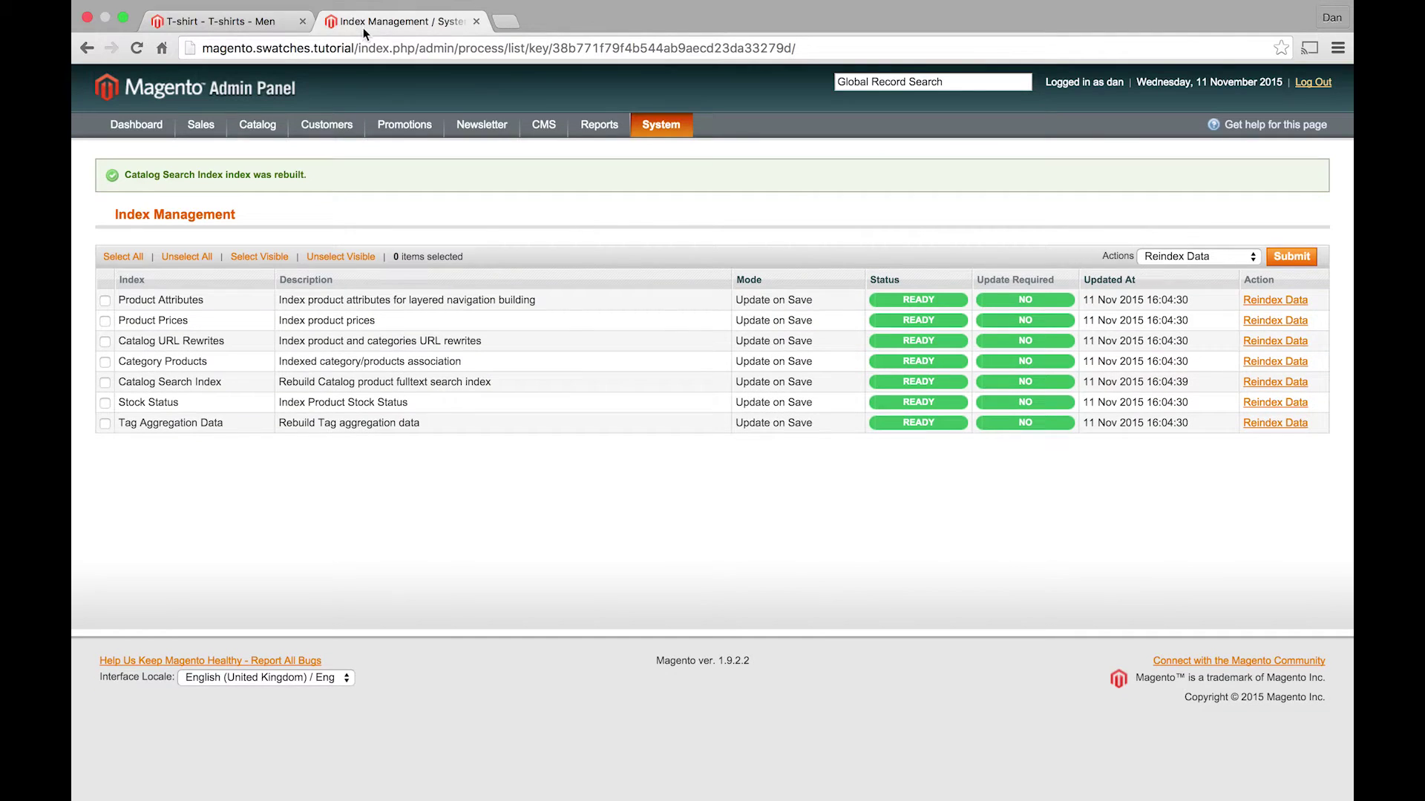
mouse_move(662, 128)
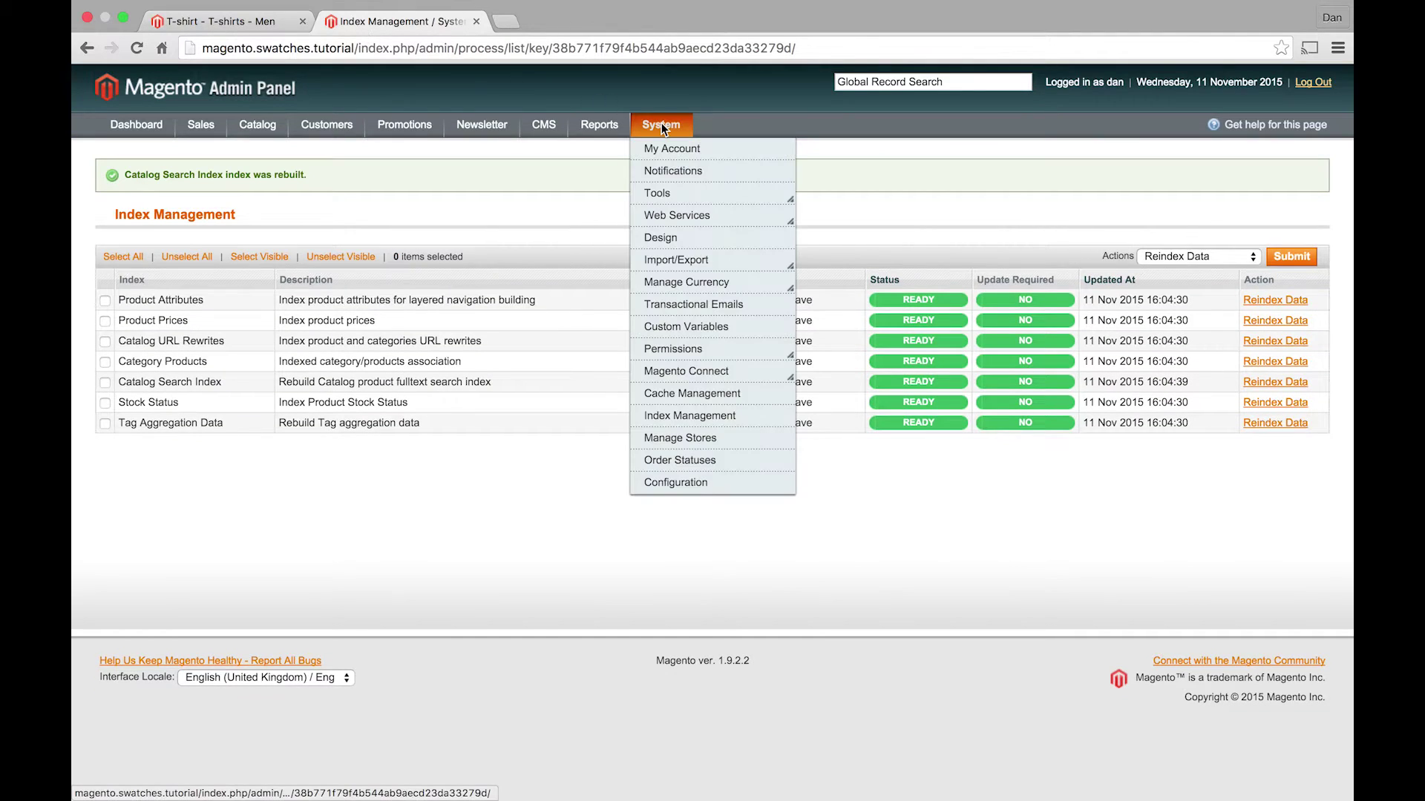
left_click(692, 483)
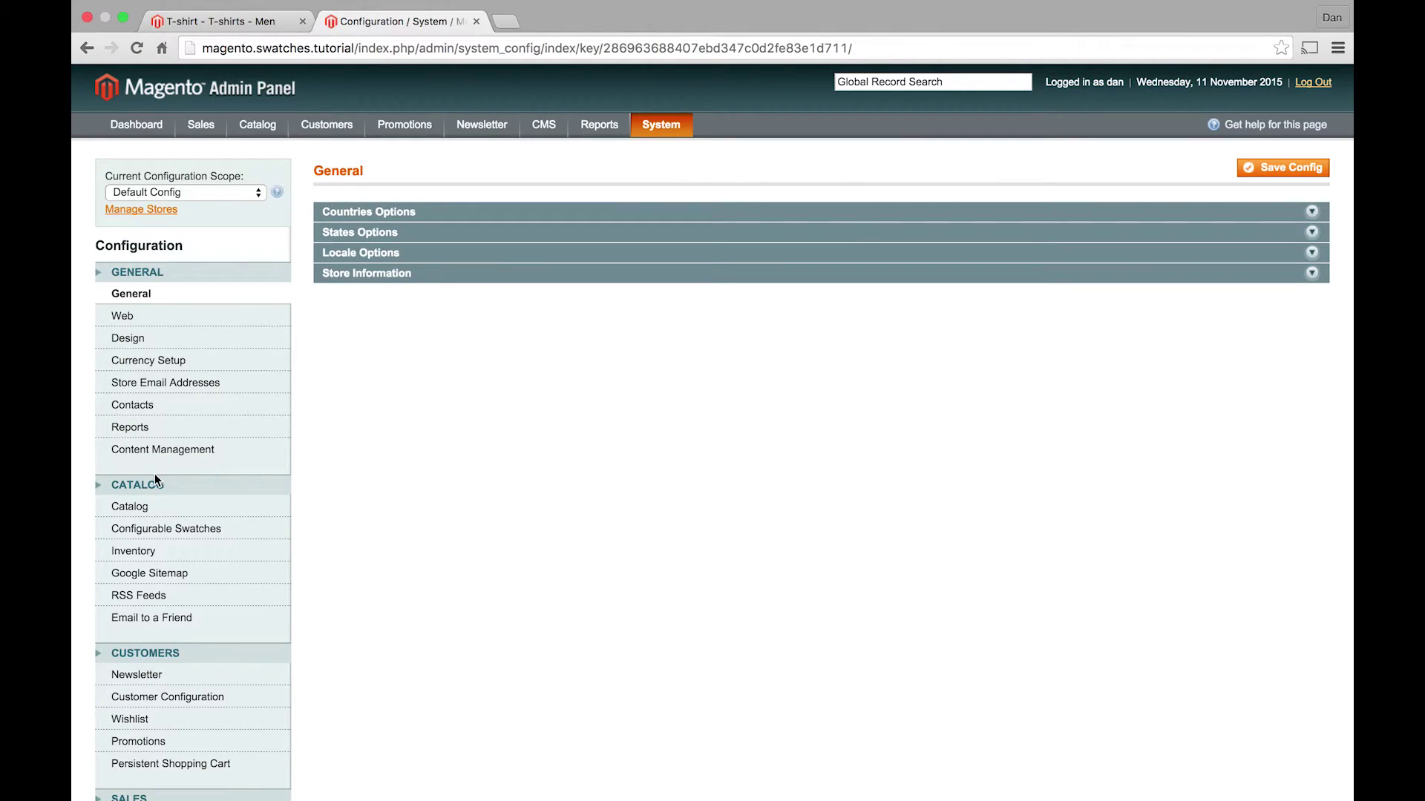
left_click(164, 530)
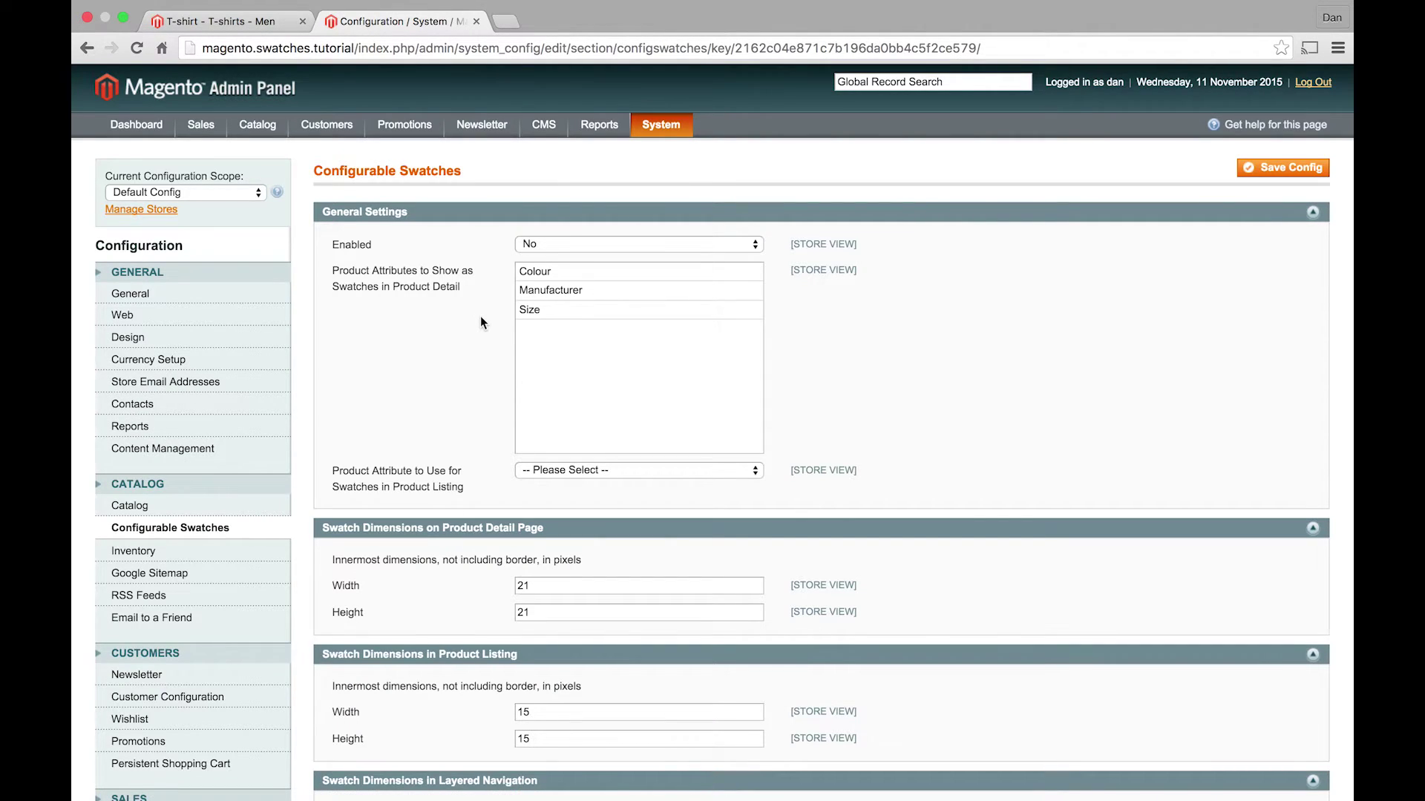
- Set swatches Enabled to Yes and select Colour and Size as product-detail swatch attributes
scroll(507, 349, "down", 3)
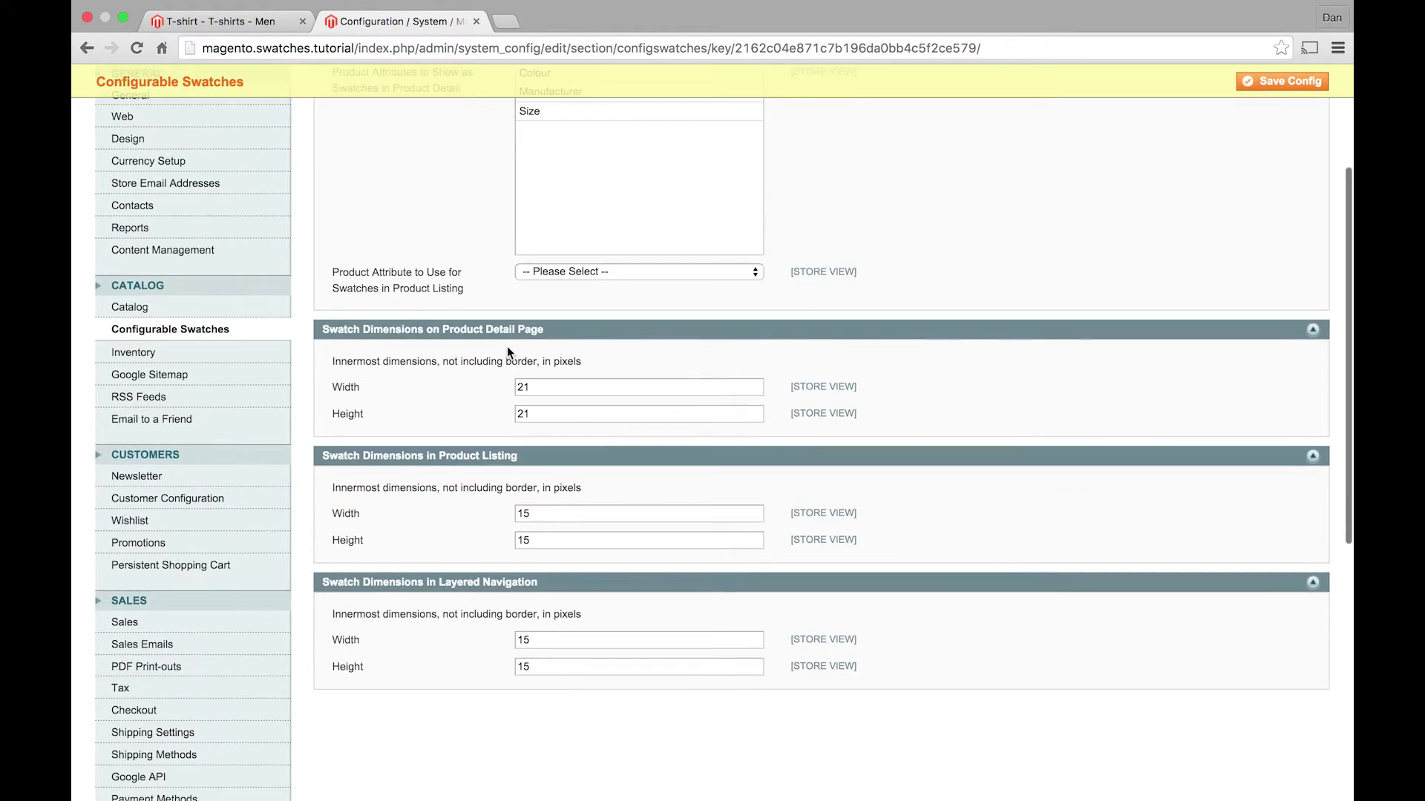
scroll(507, 349, "up", 3)
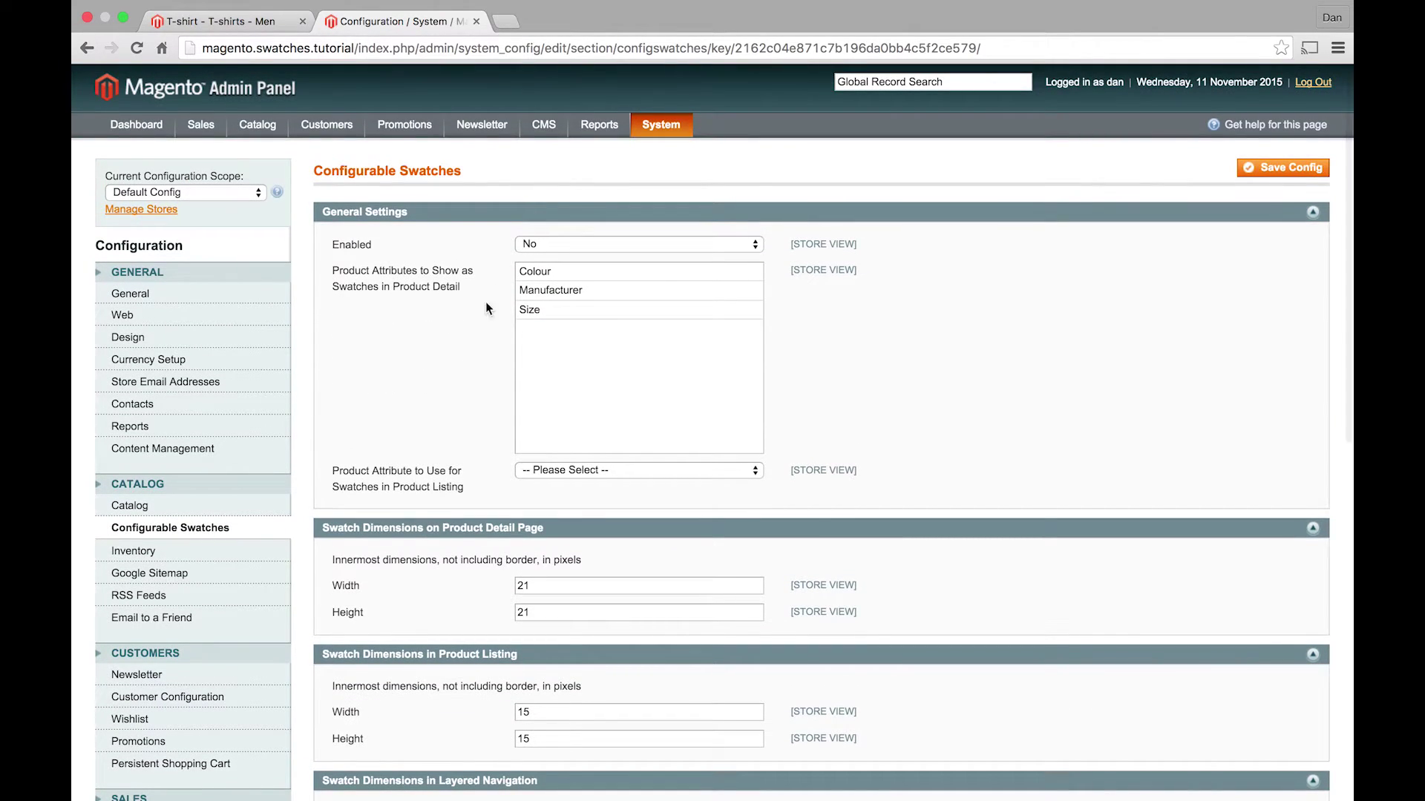
left_click(533, 243)
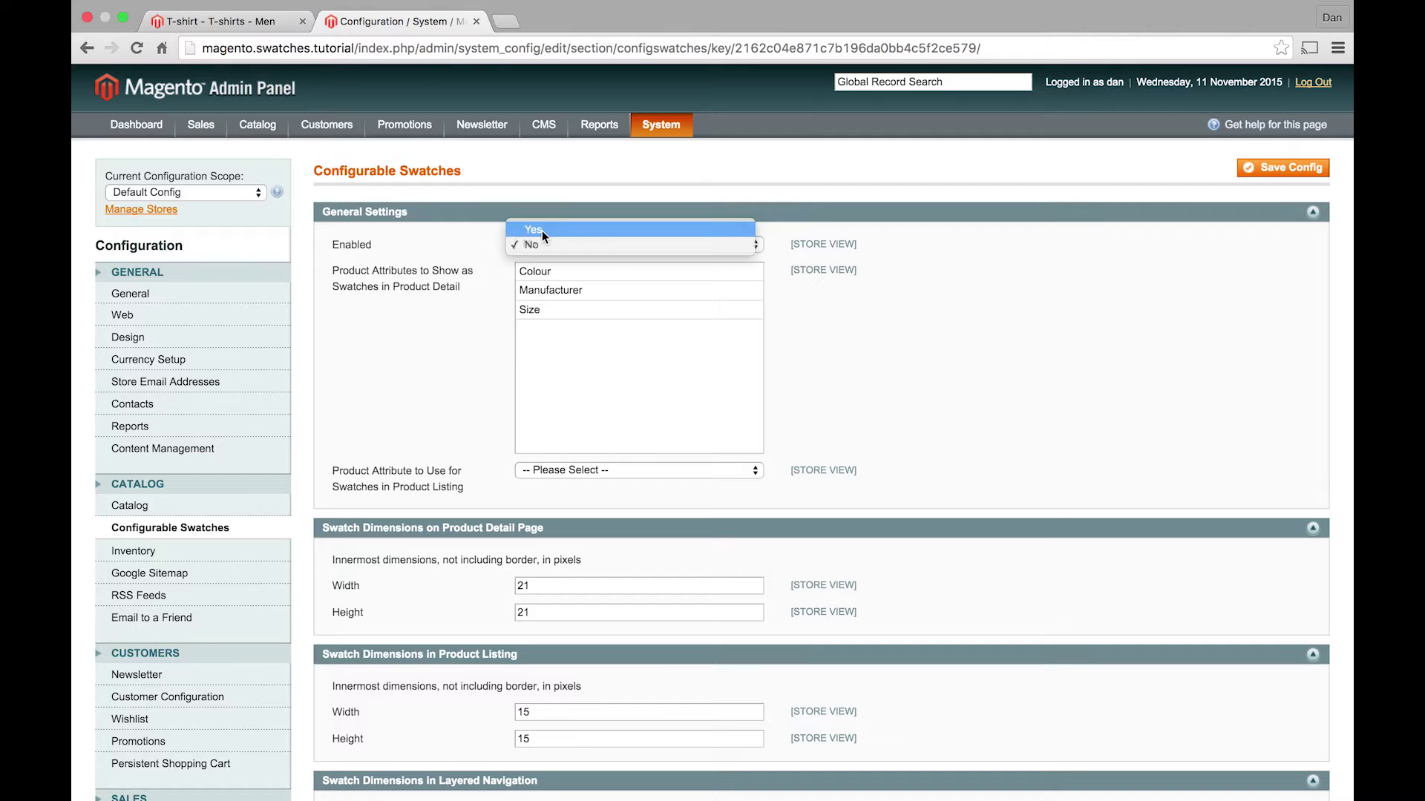
left_click(542, 230)
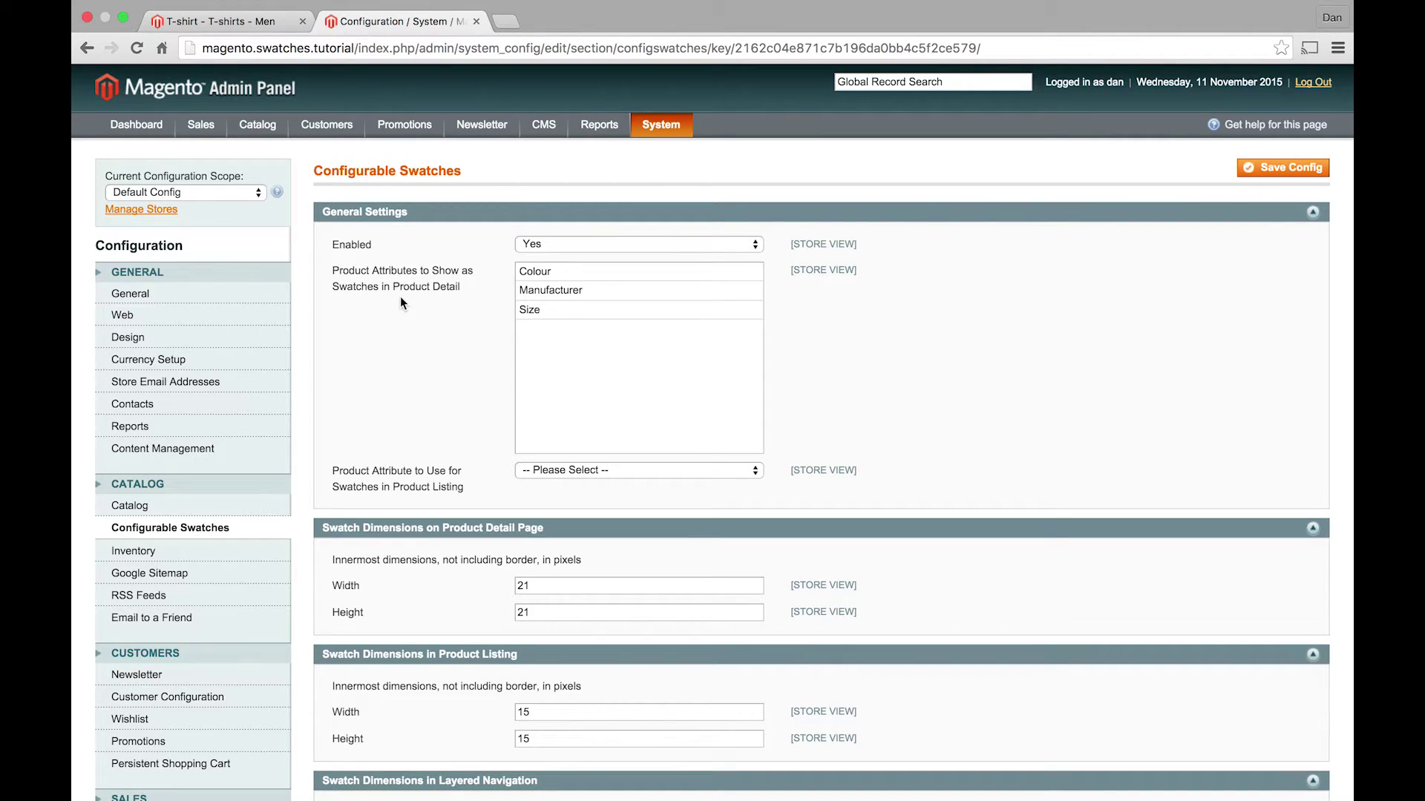
left_click(598, 271)
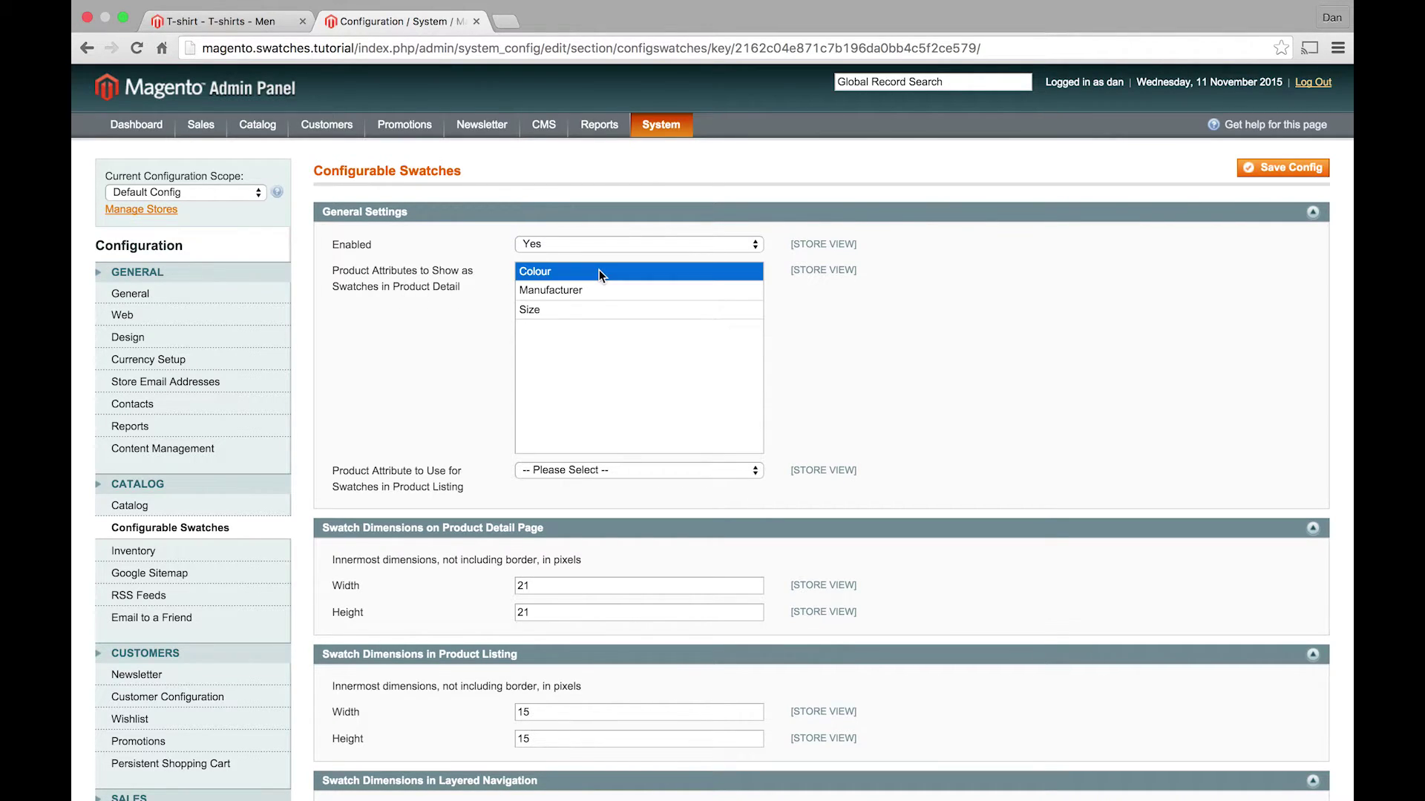
left_click(551, 310, "super")
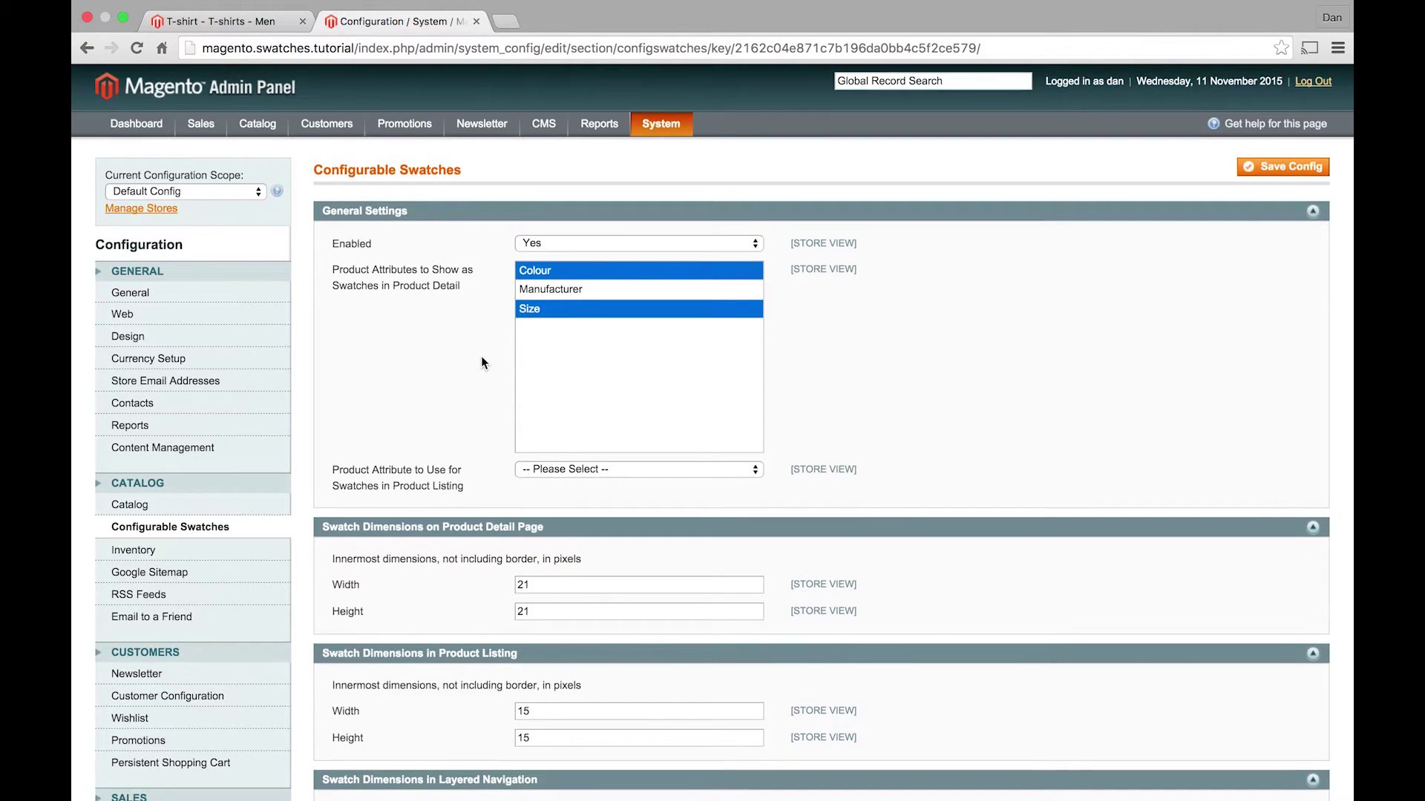
scroll(481, 357, "down", 1)
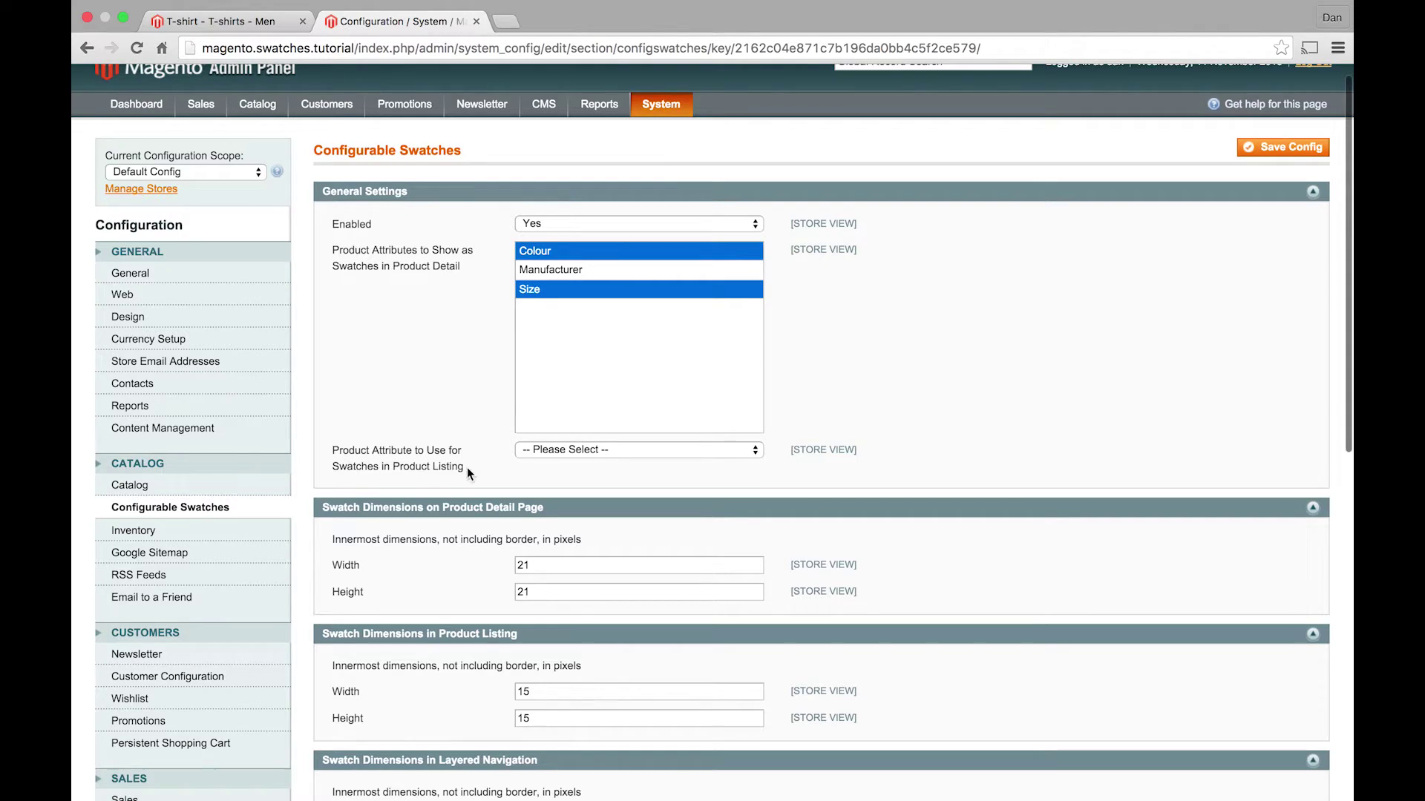
- Choose Colour as the product-listing swatch attribute and save the configuration
left_click(548, 448)
left_click(550, 462)
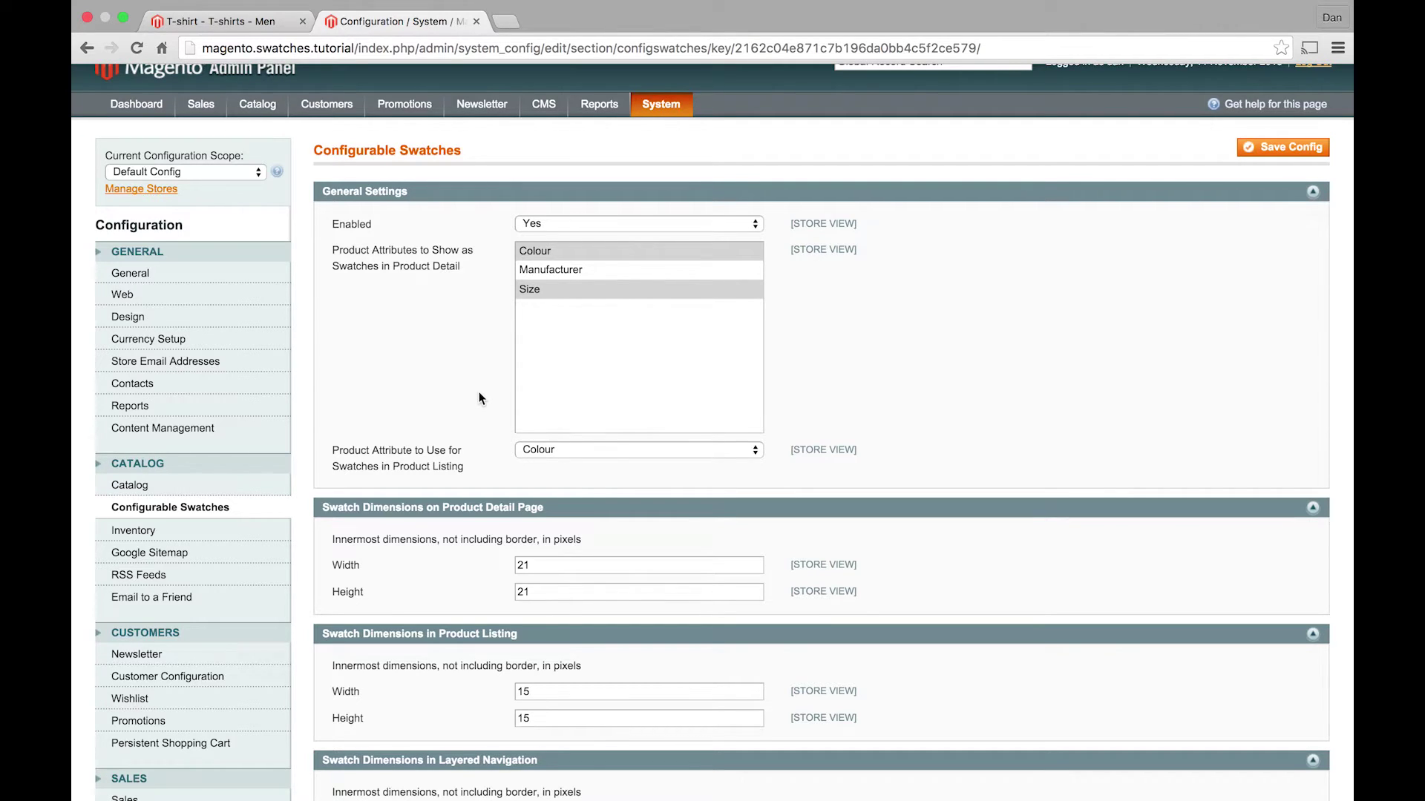
scroll(479, 393, "down", 5)
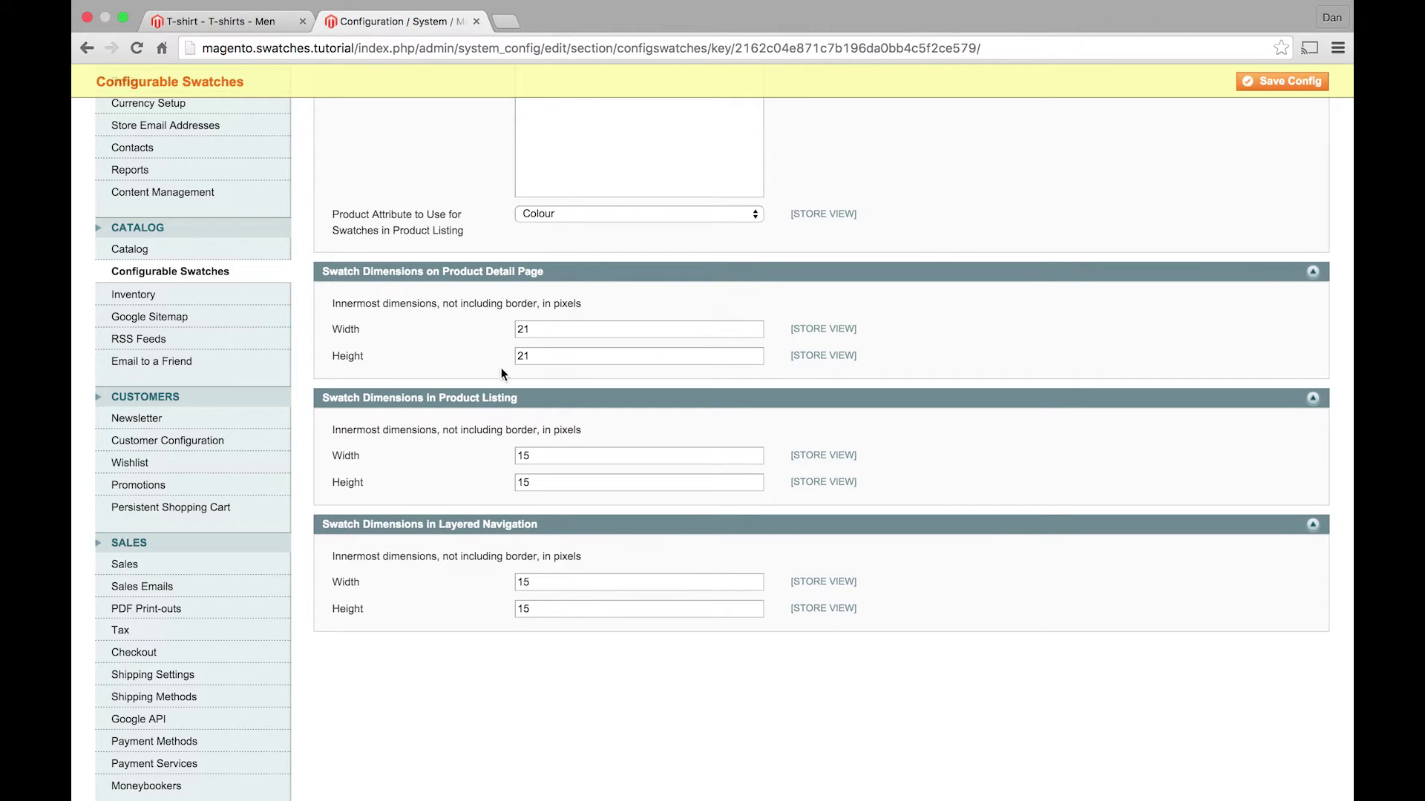
scroll(483, 450, "up", 5)
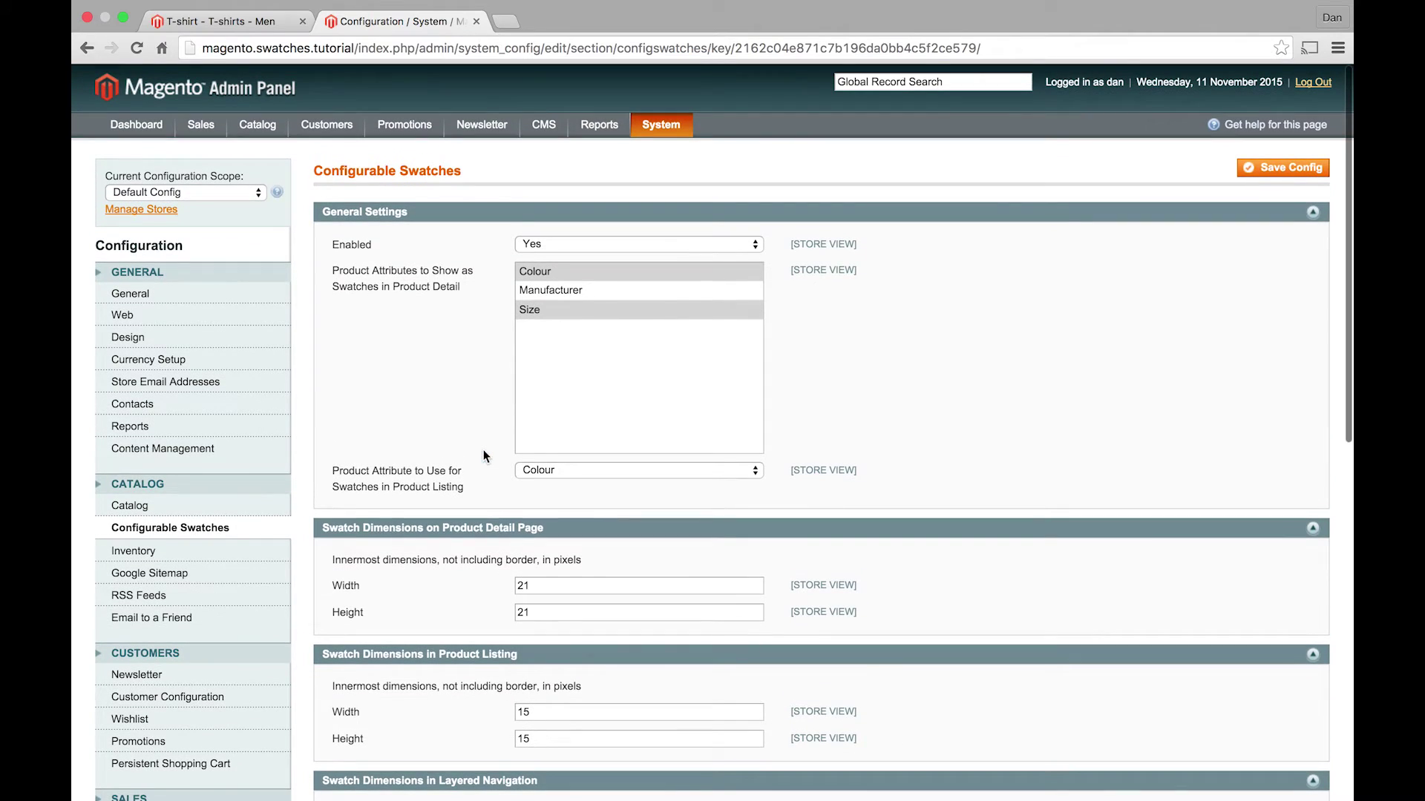
left_click(1282, 168)
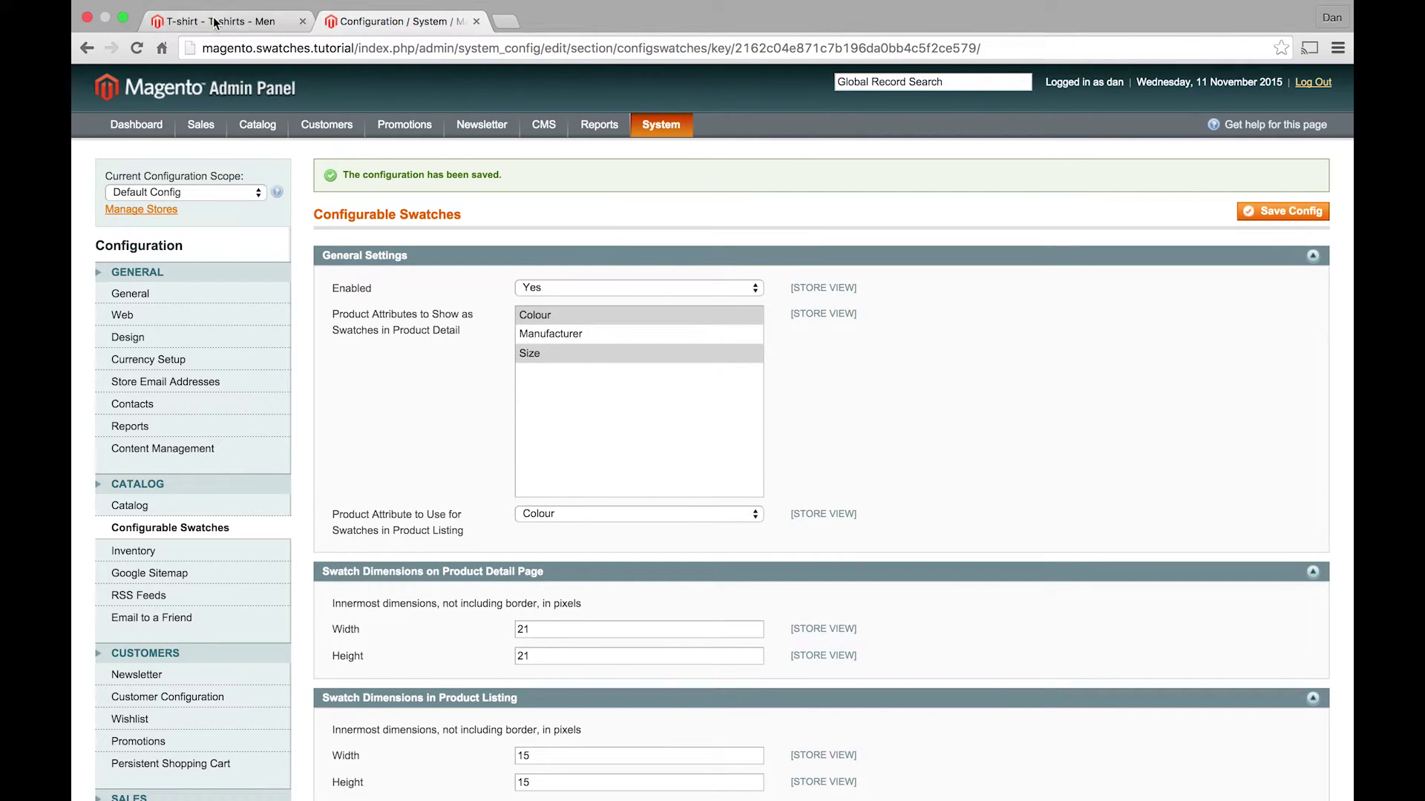
- Reload the storefront T-shirt page and try the size L swatch
left_click(215, 24)
left_click(137, 47)
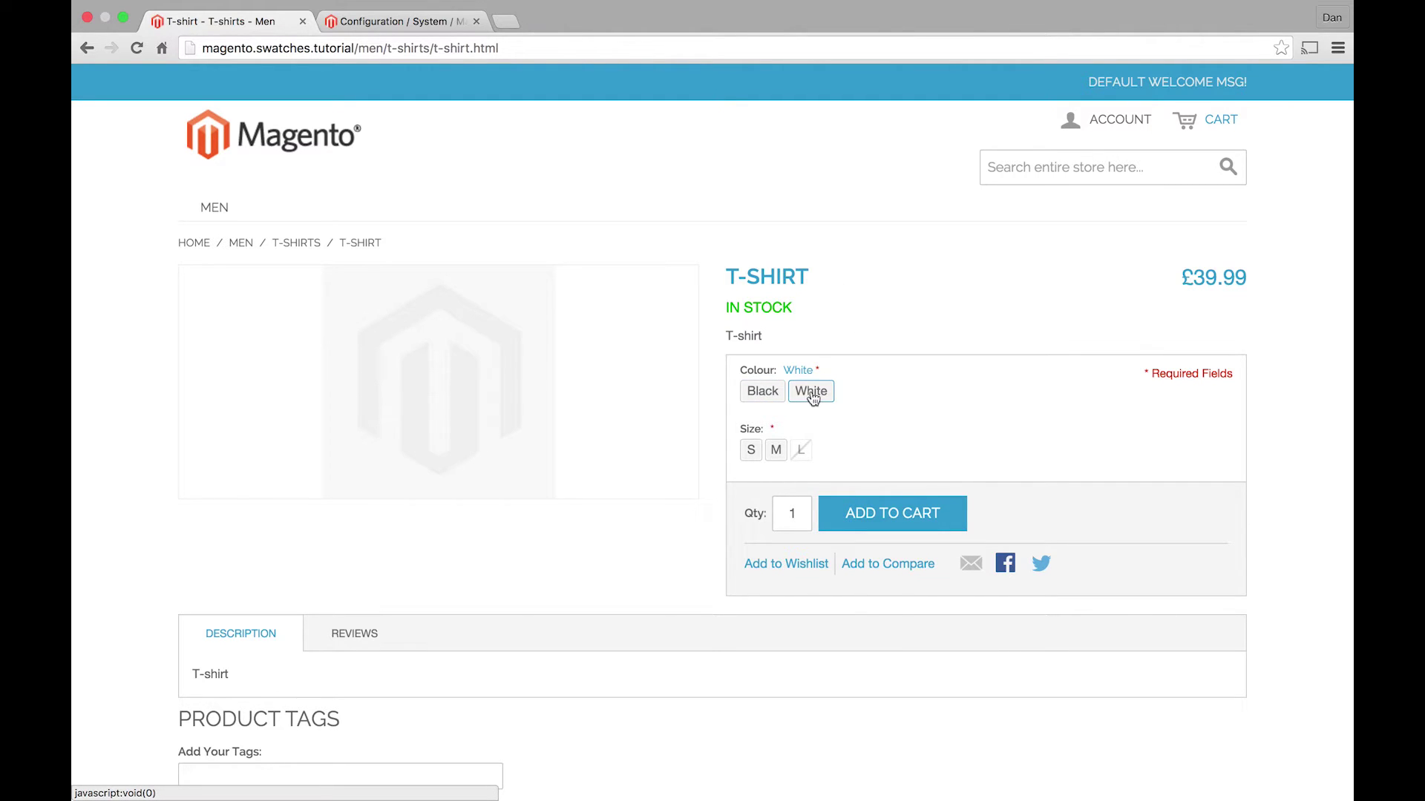
left_click(801, 451)
left_click(800, 450)
- Test Black and White with sizes S, M and L, finding White in L unavailable
left_click(759, 391)
left_click(812, 393)
left_click(749, 452)
left_click(775, 449)
left_click(803, 450)
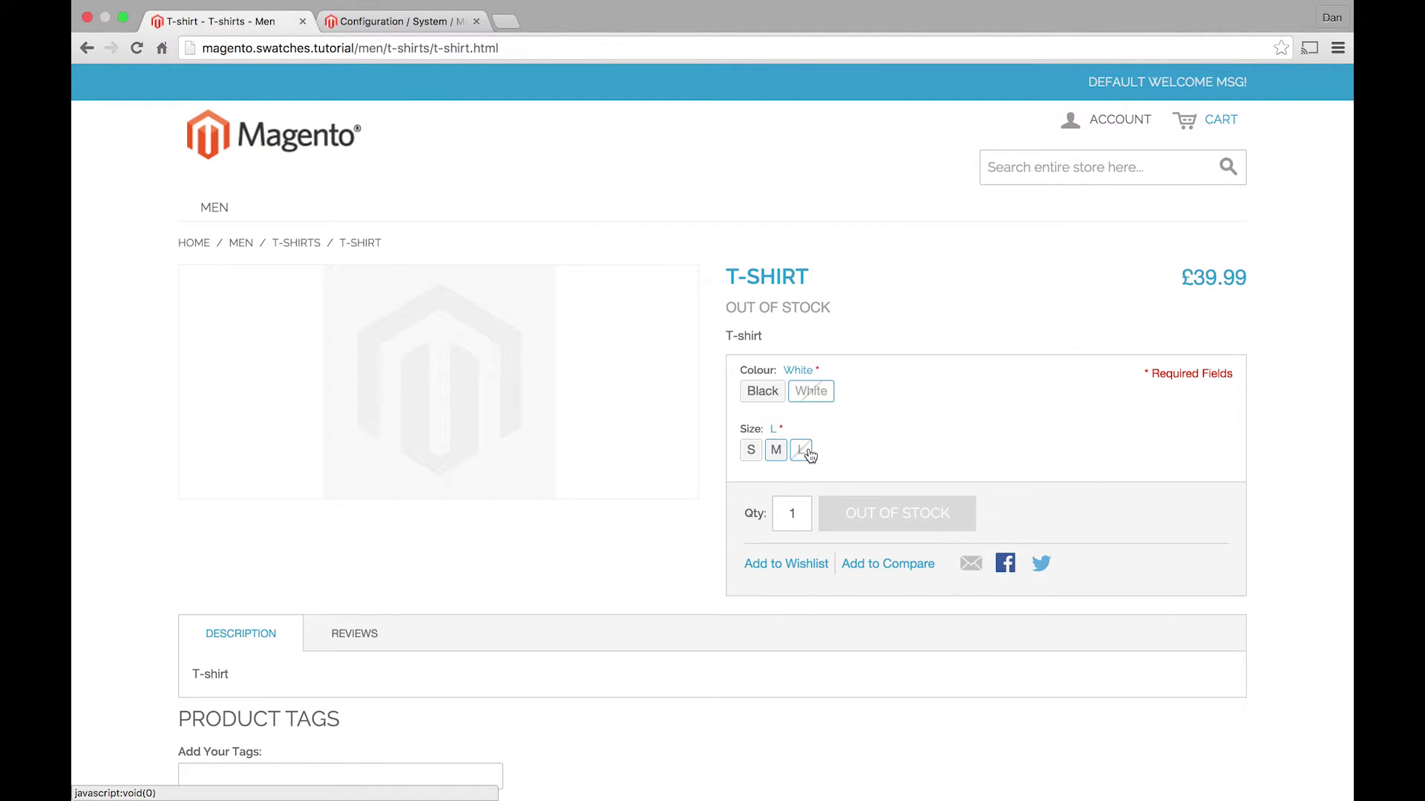
left_click(804, 452)
left_click(804, 455)
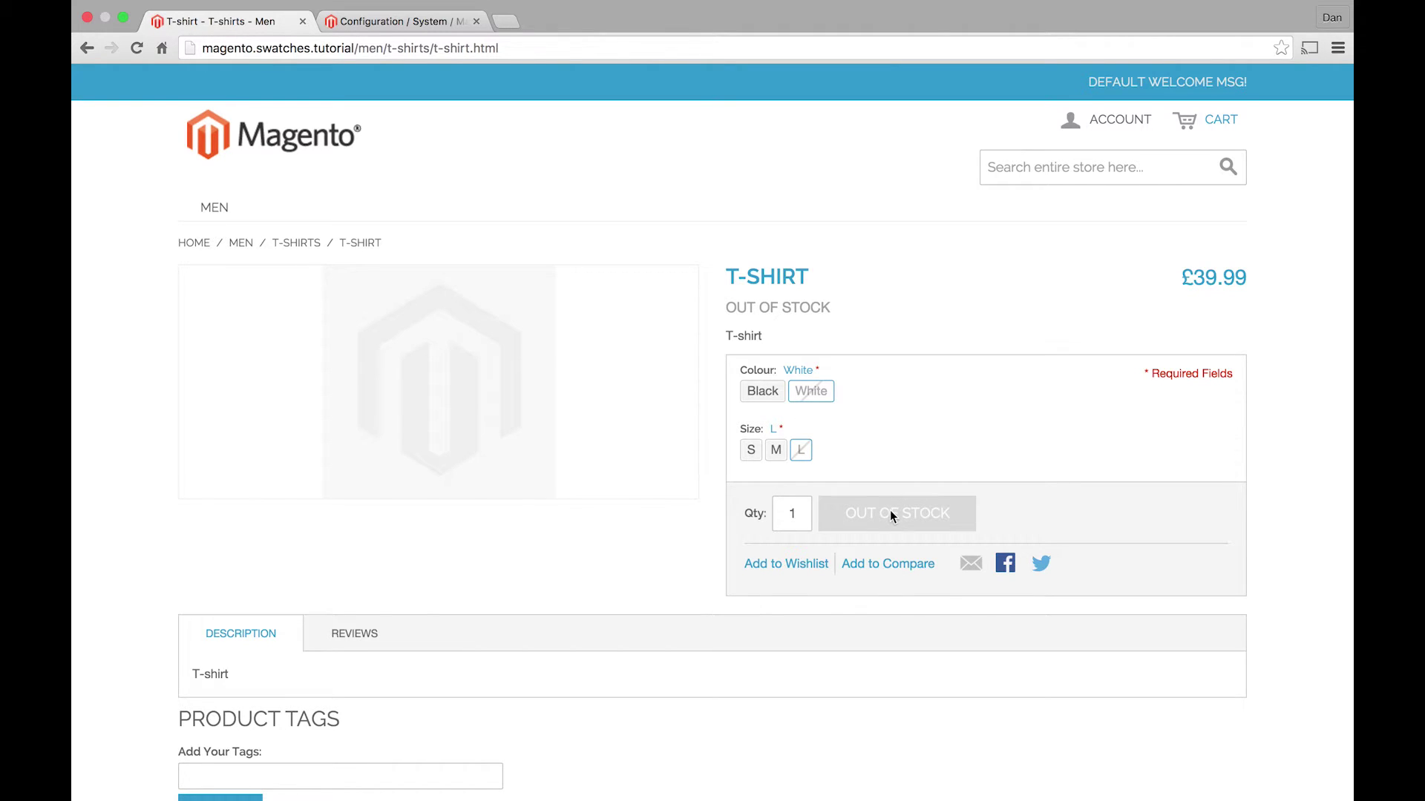
left_click(776, 451)
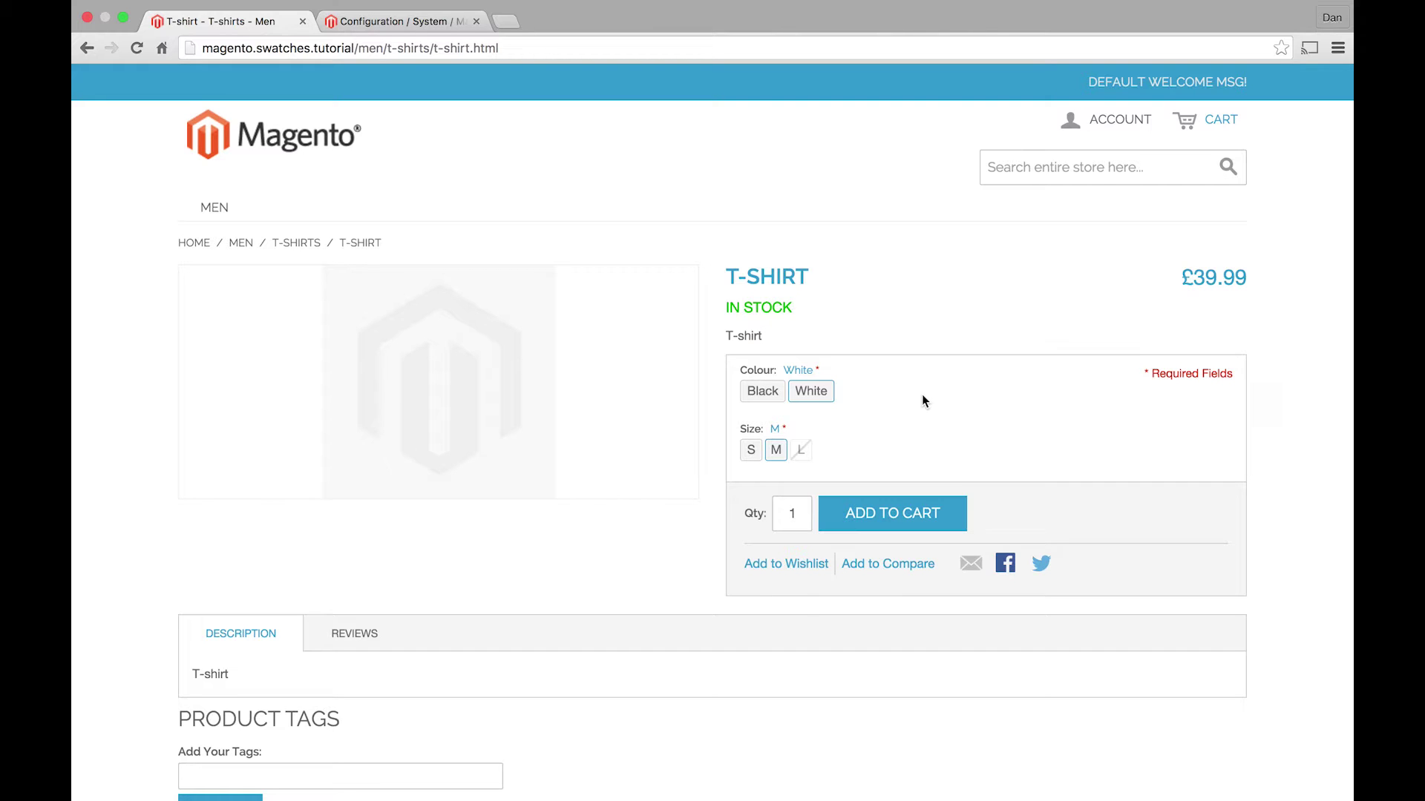
- From Catalog › Manage Products, open the T-shirt product's Images section
left_click(353, 21)
mouse_move(319, 122)
mouse_move(258, 126)
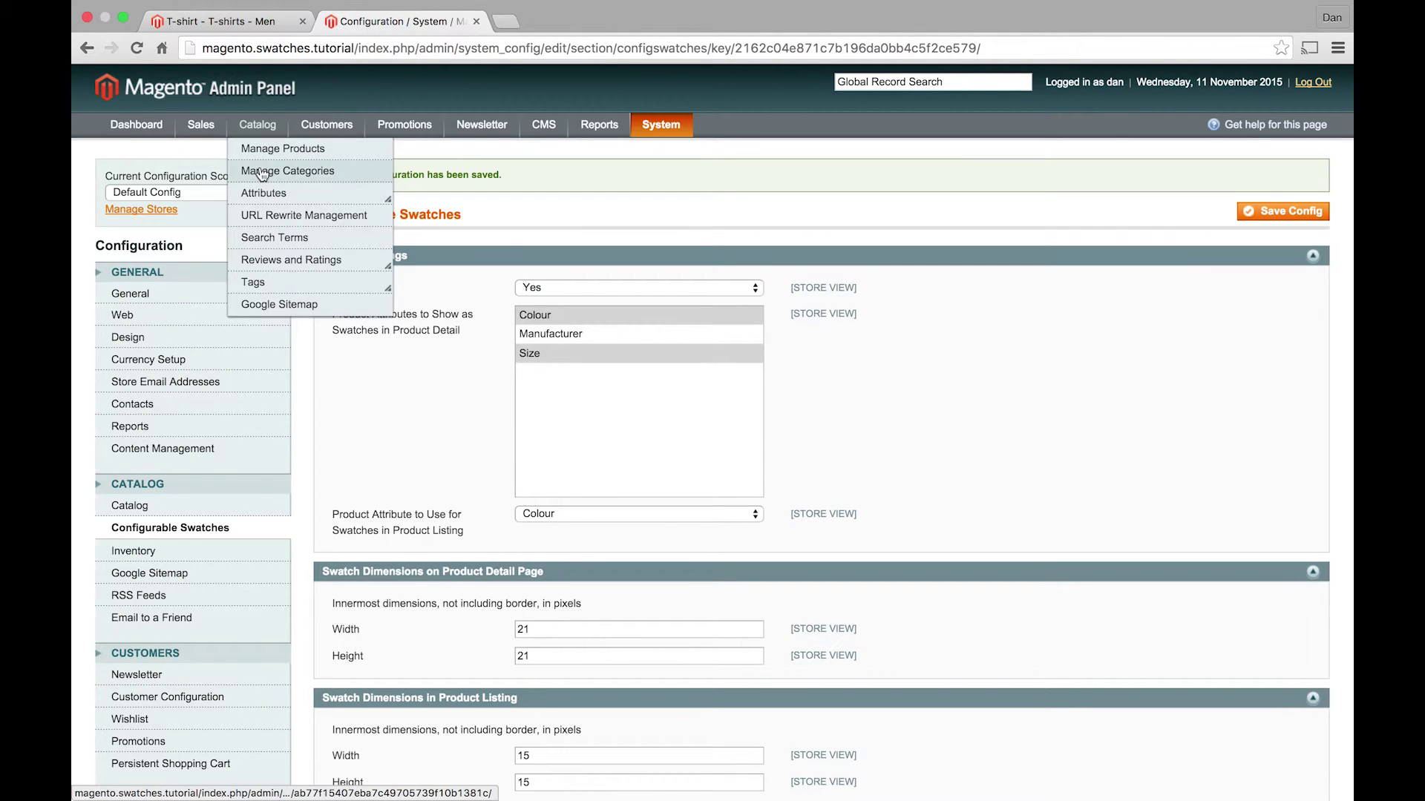
left_click(257, 151)
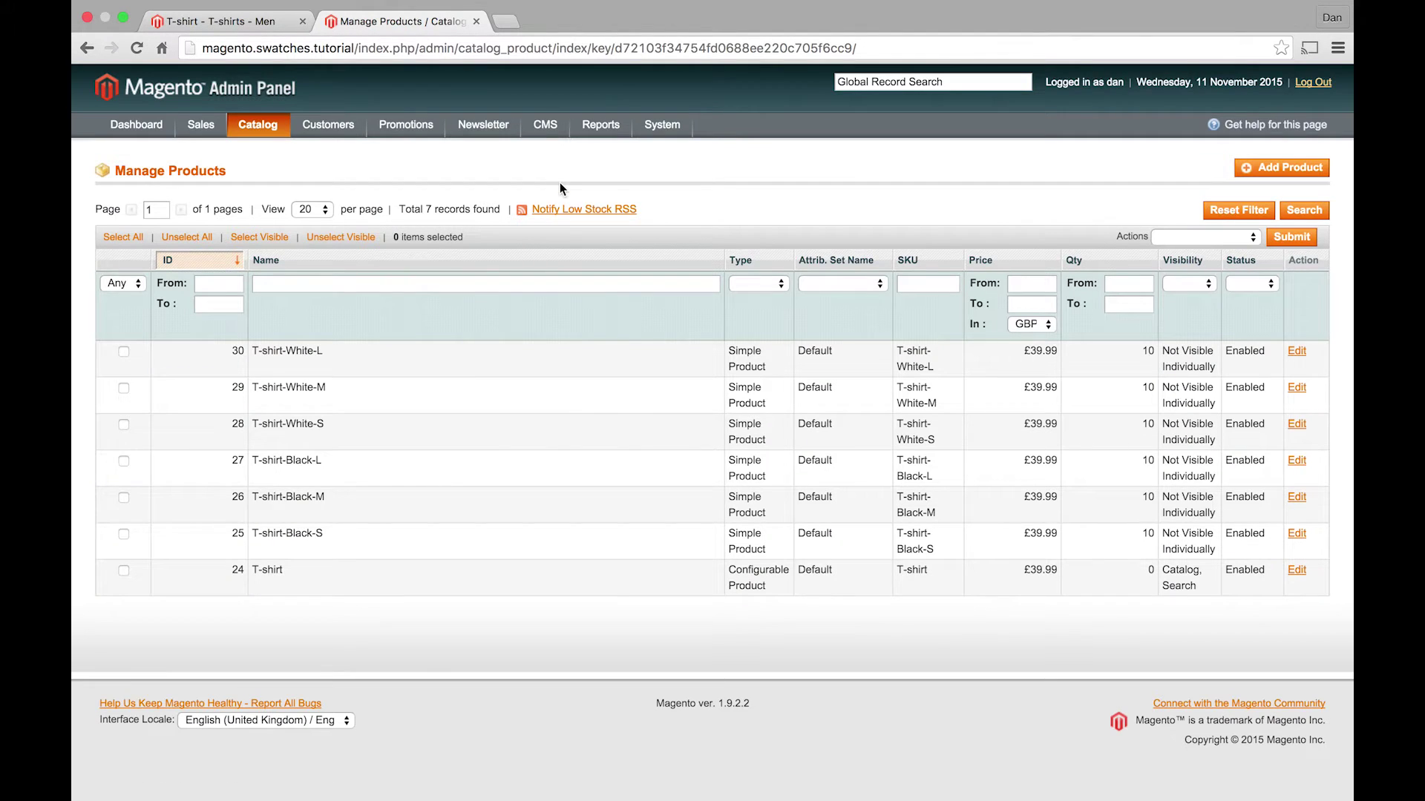
left_click(502, 592)
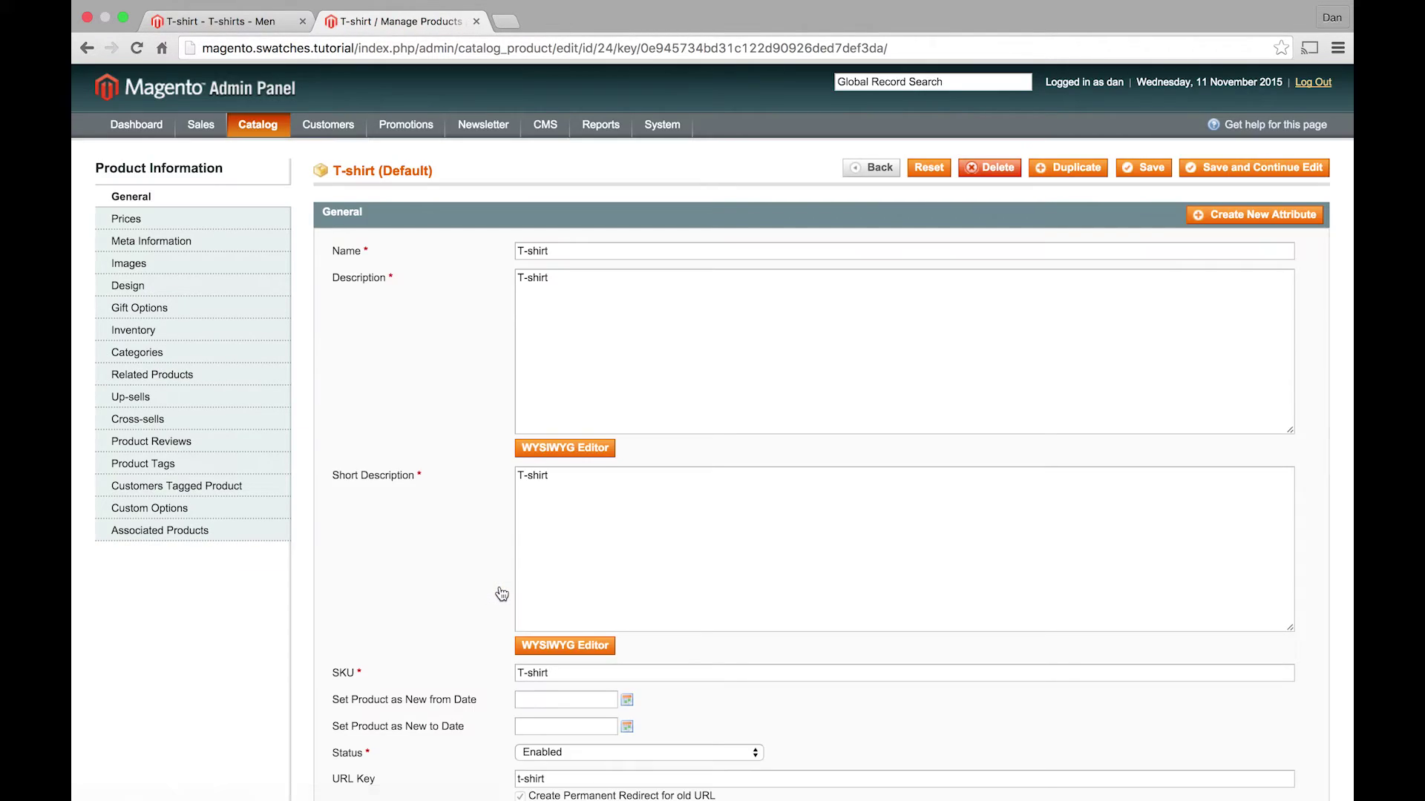
left_click(224, 264)
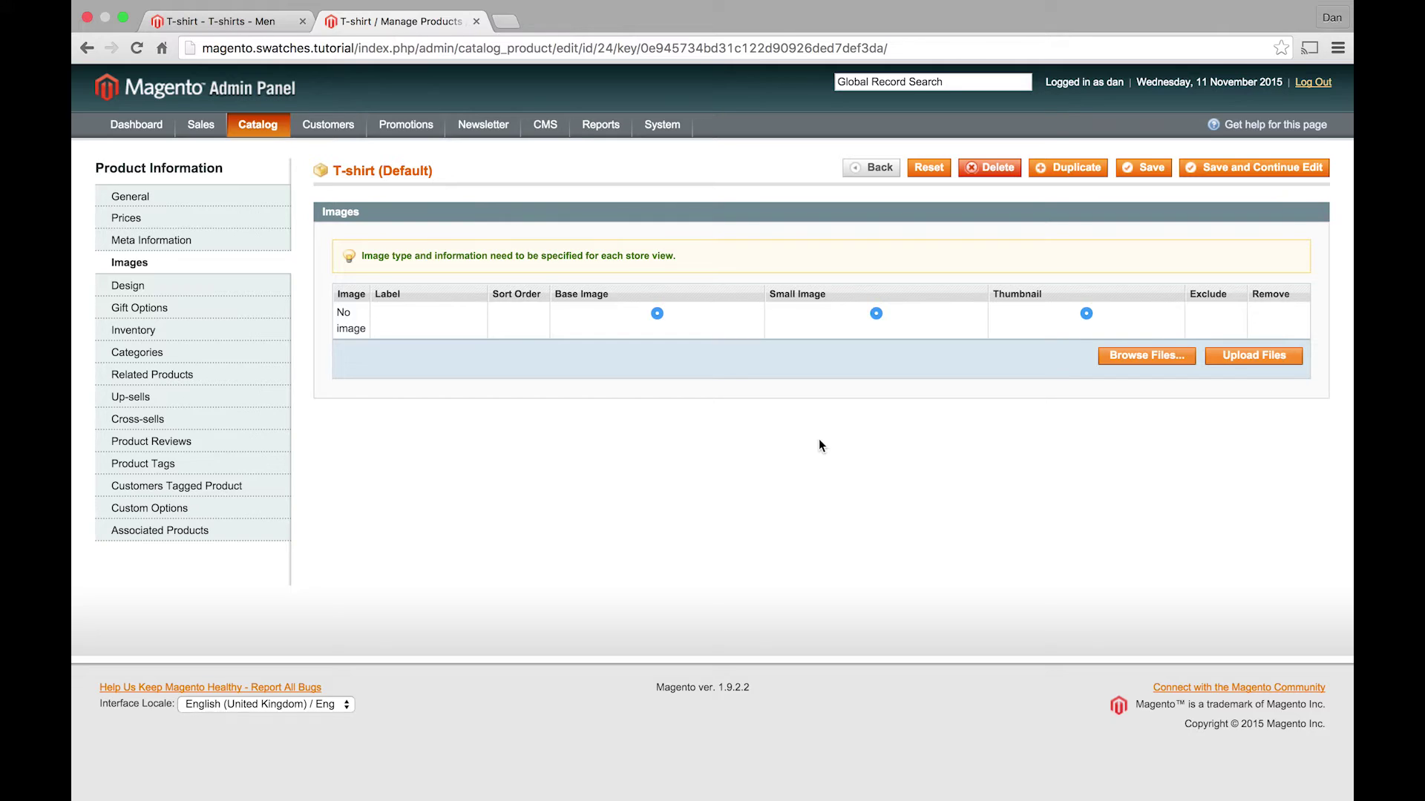
- Check the Black colour on the storefront page, then return to the admin Images section
left_click(261, 24)
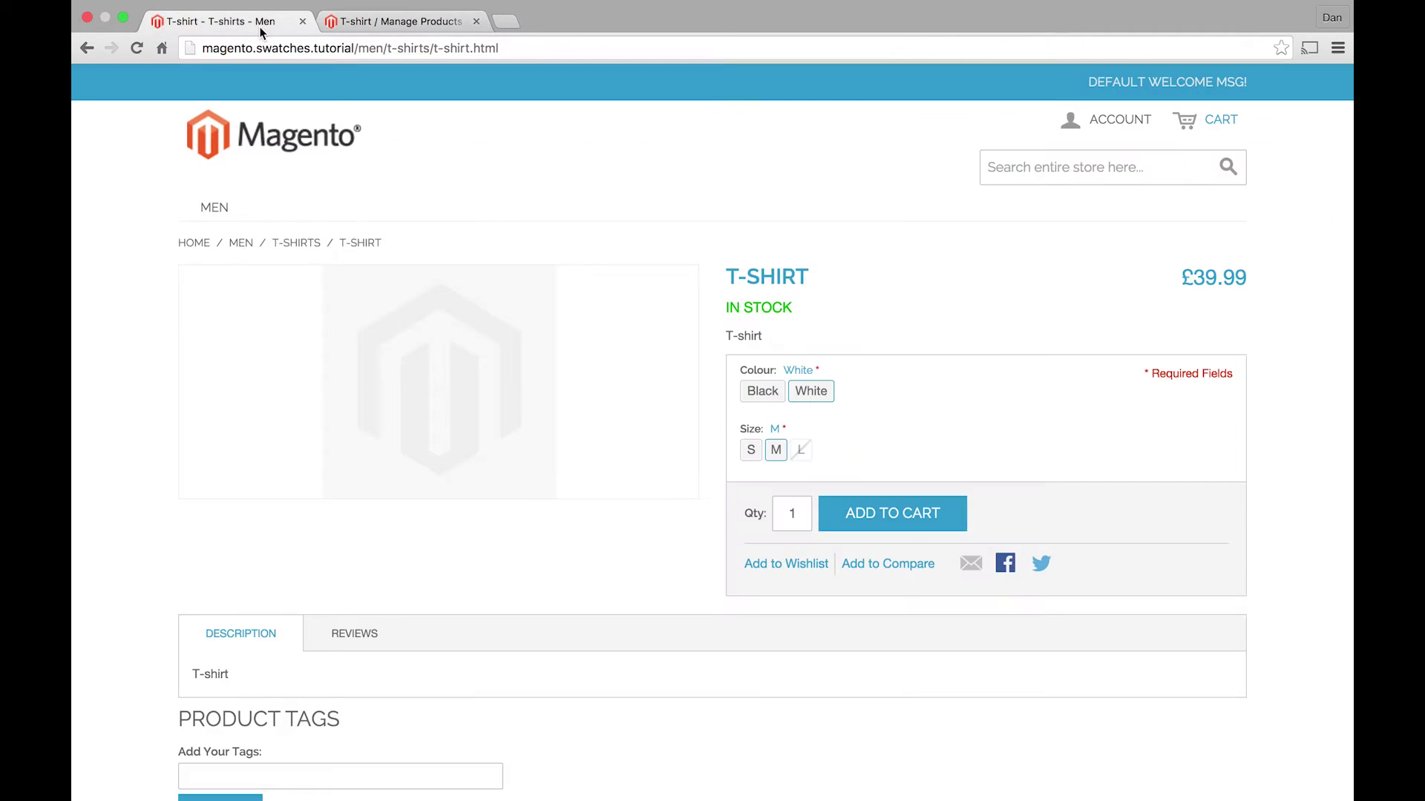
left_click(757, 388)
left_click(439, 18)
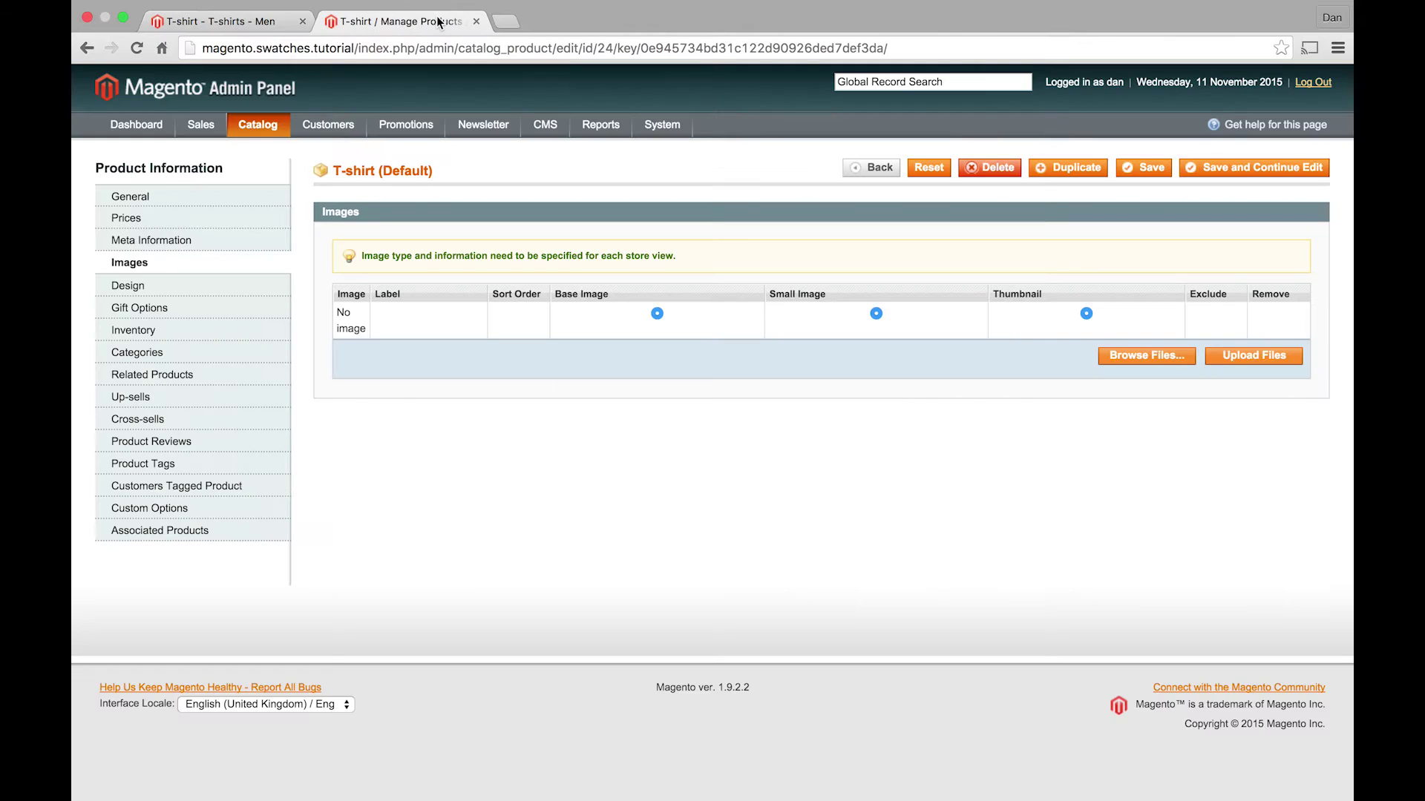
- Upload white-small.jpg and black-small.jpg to the T-shirt product
left_click(1147, 356)
left_click(627, 149)
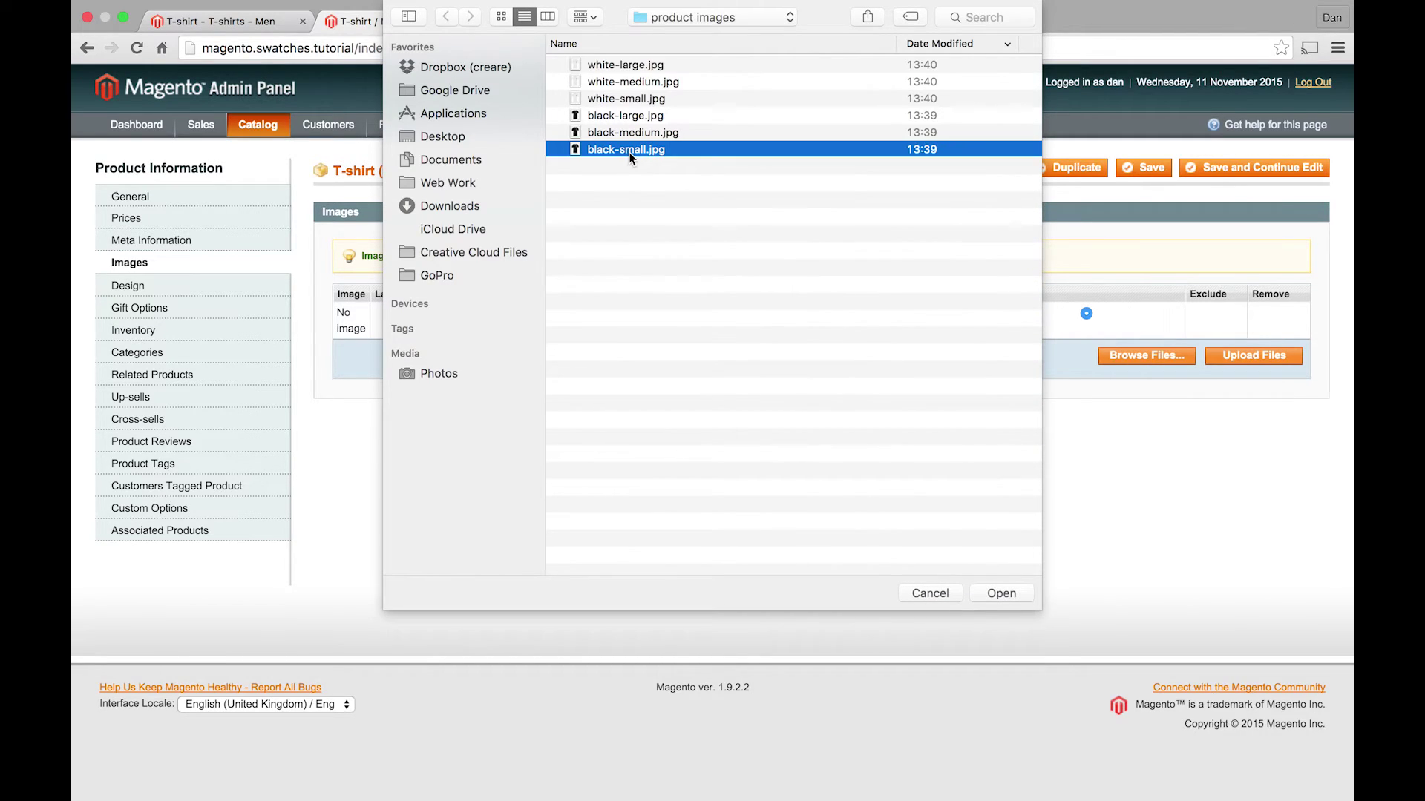
left_click(623, 99, "super")
left_click(991, 593)
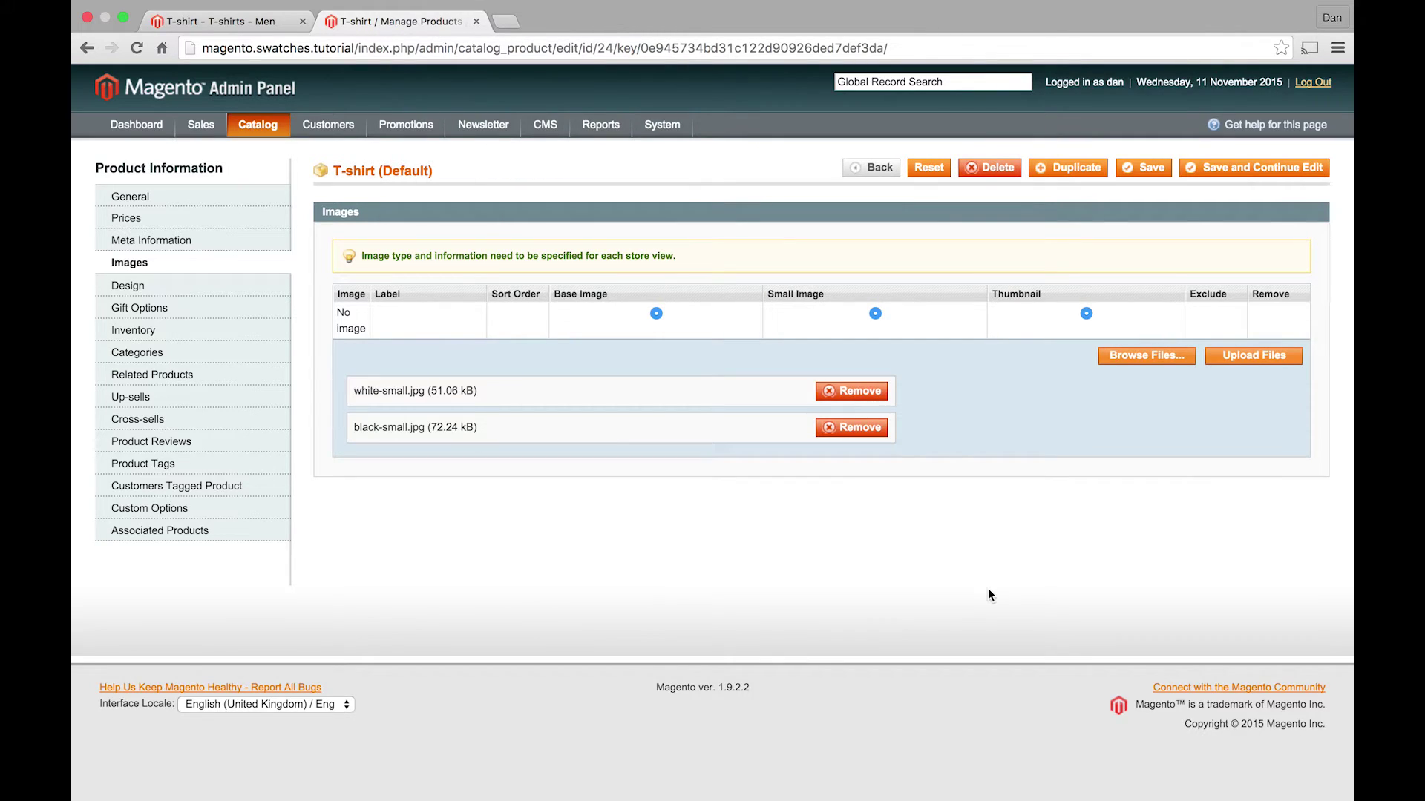
left_click(1278, 356)
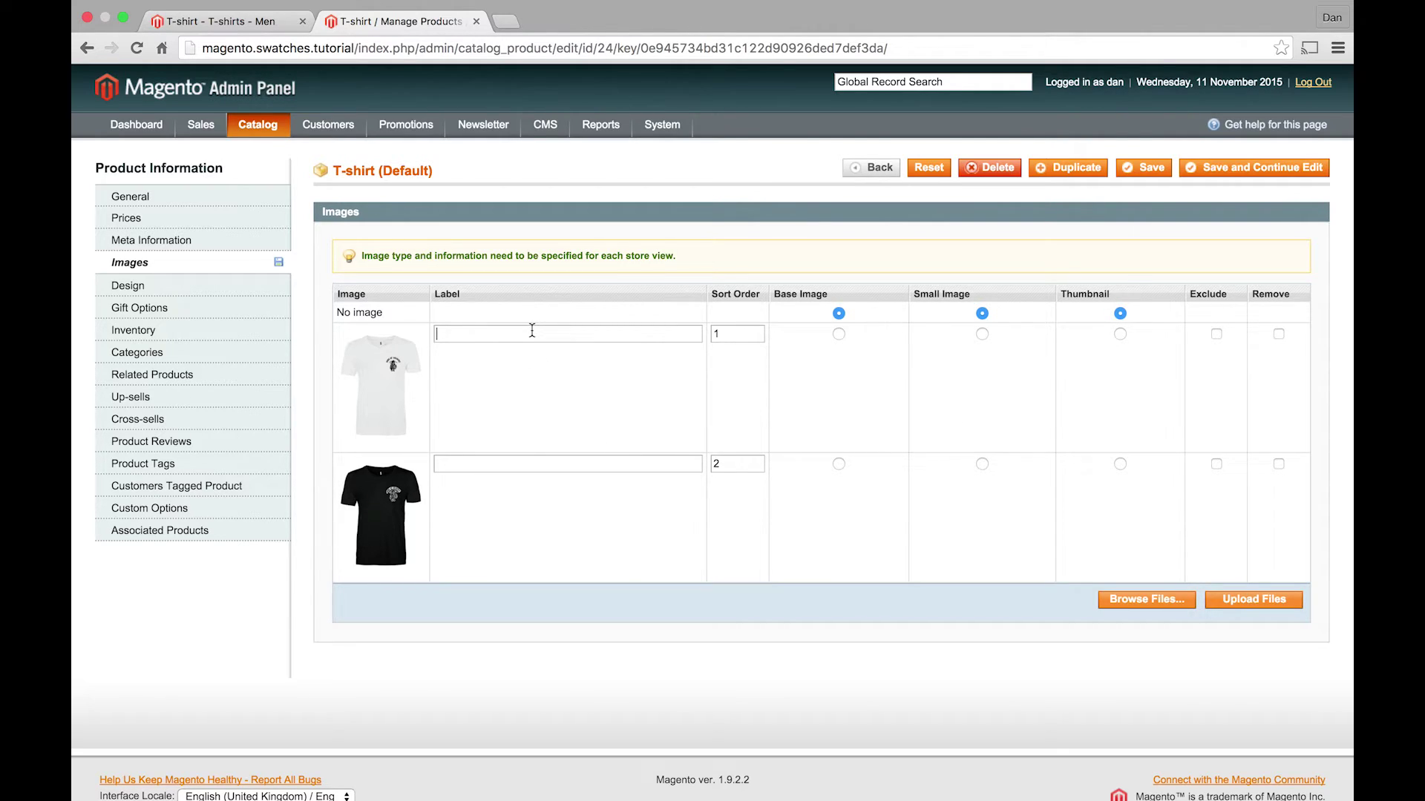
- Label the images White and Black and save the product
type("White")
left_click(457, 464)
type("Black")
left_click(1189, 167)
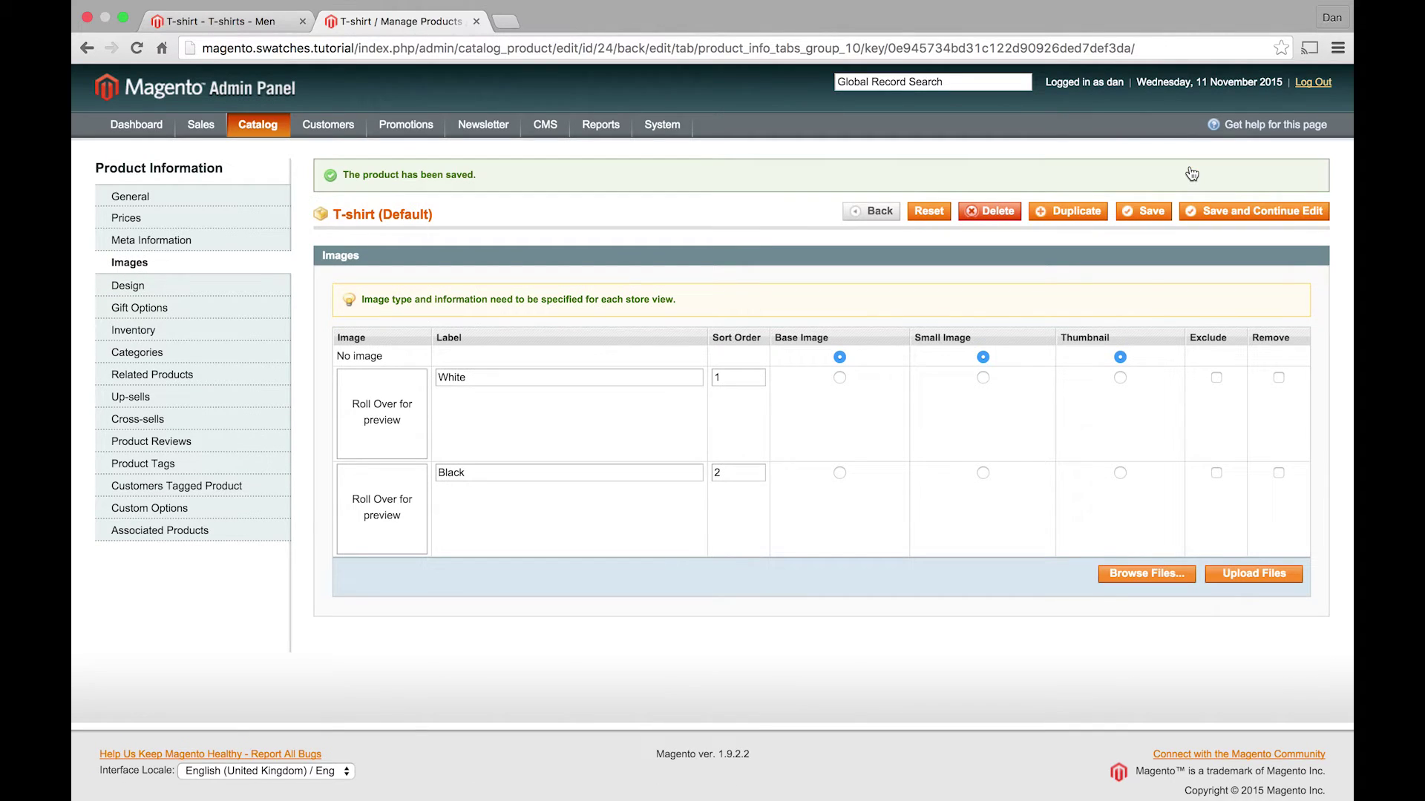
- Reload the storefront T-shirt page, try White, then pick Black in size S to check the image
left_click(264, 32)
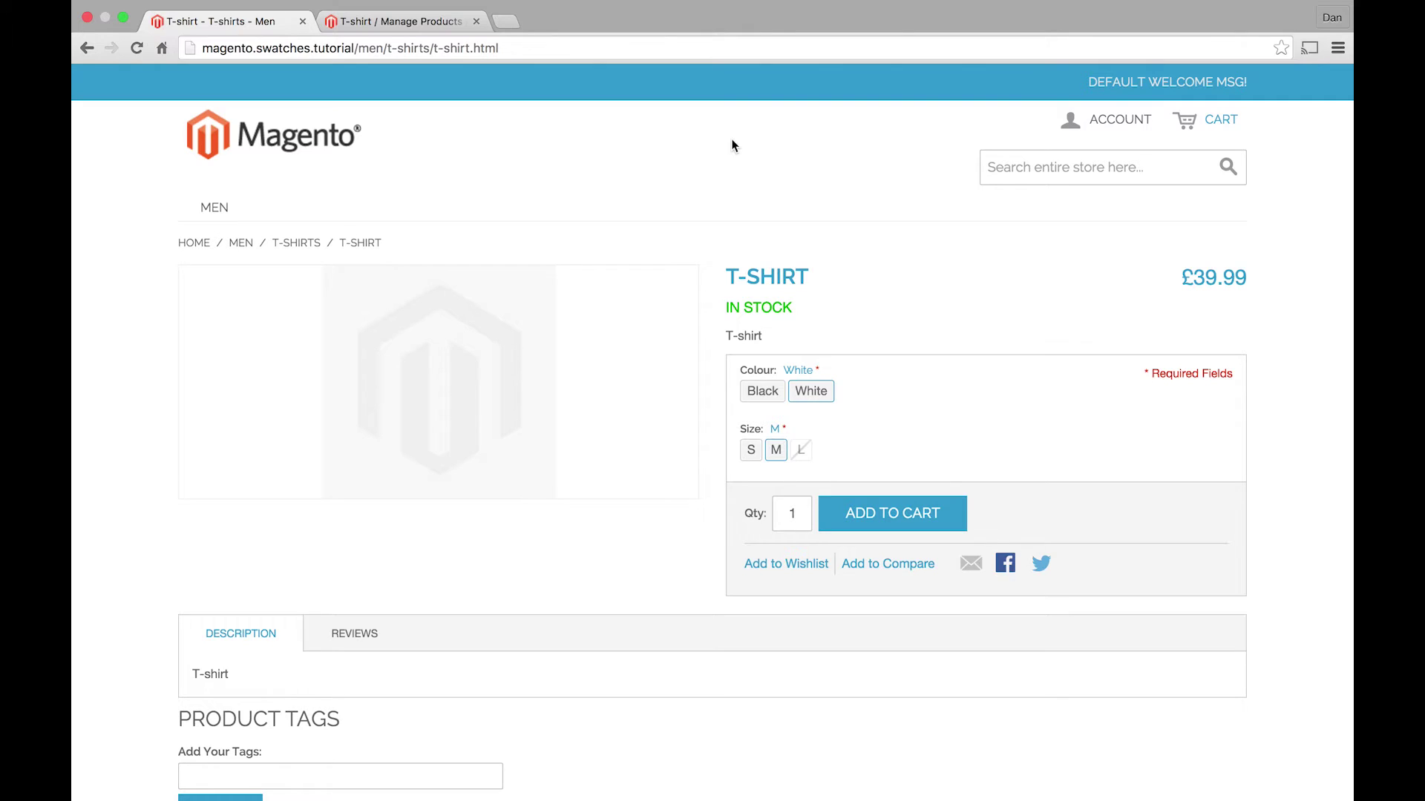
key("super+r")
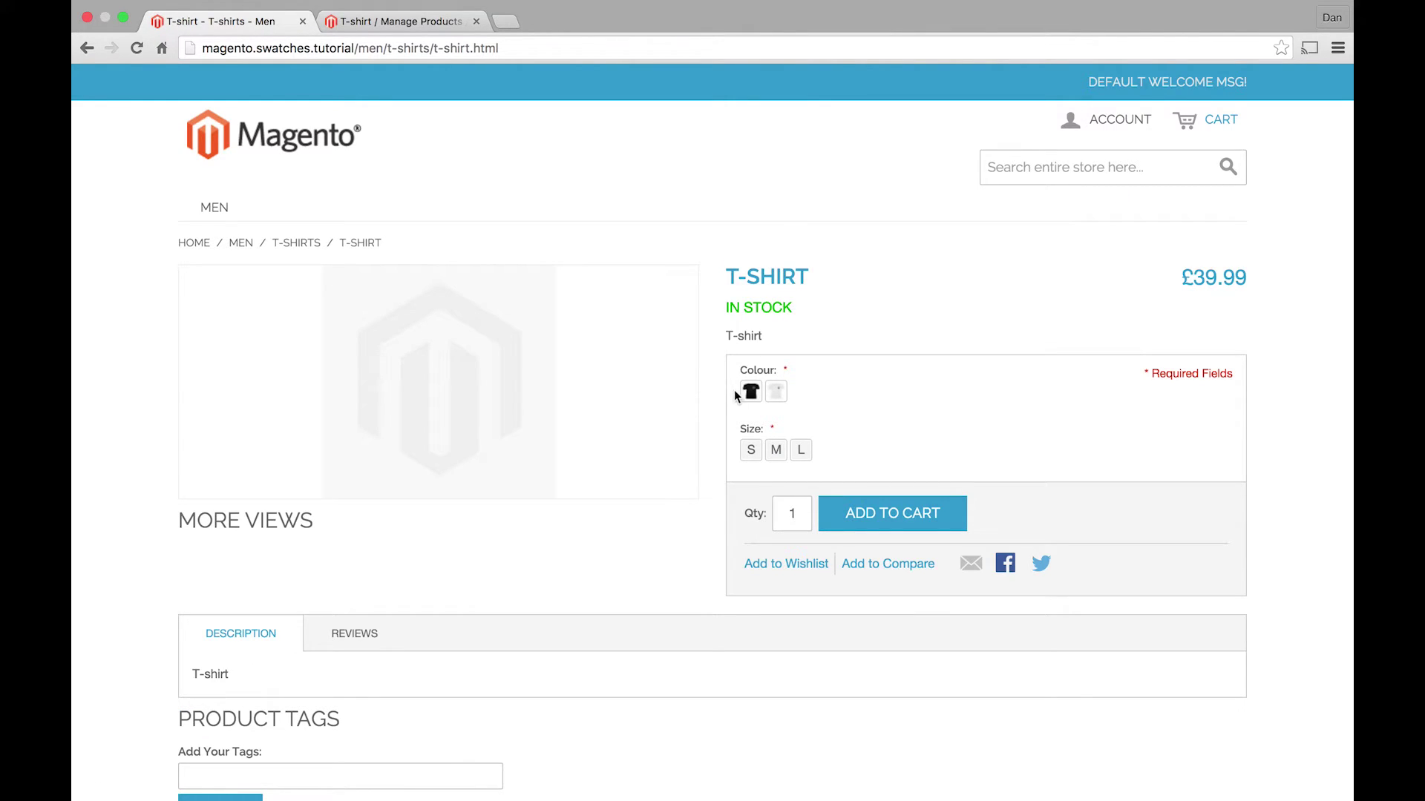
left_click(773, 399)
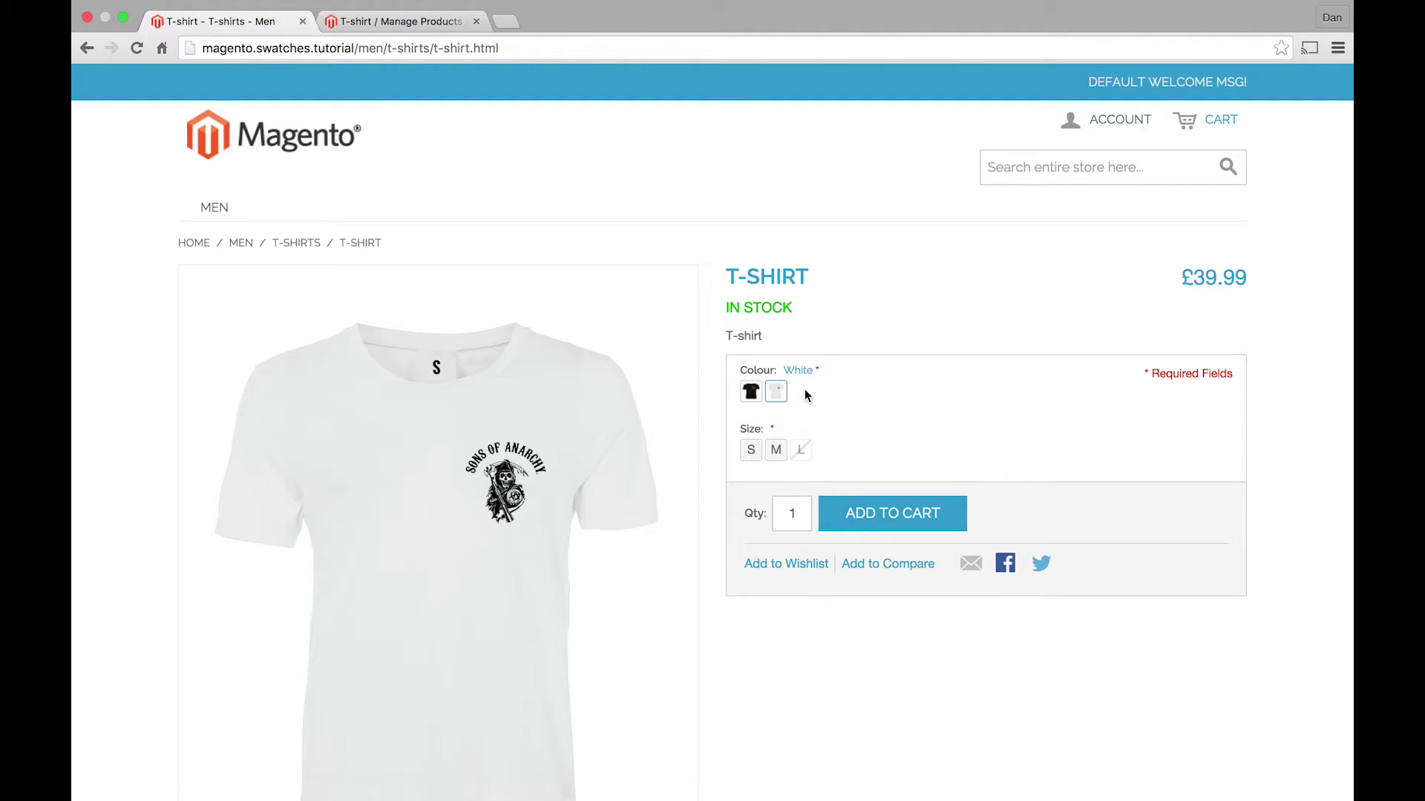
scroll(804, 388, "down", 1)
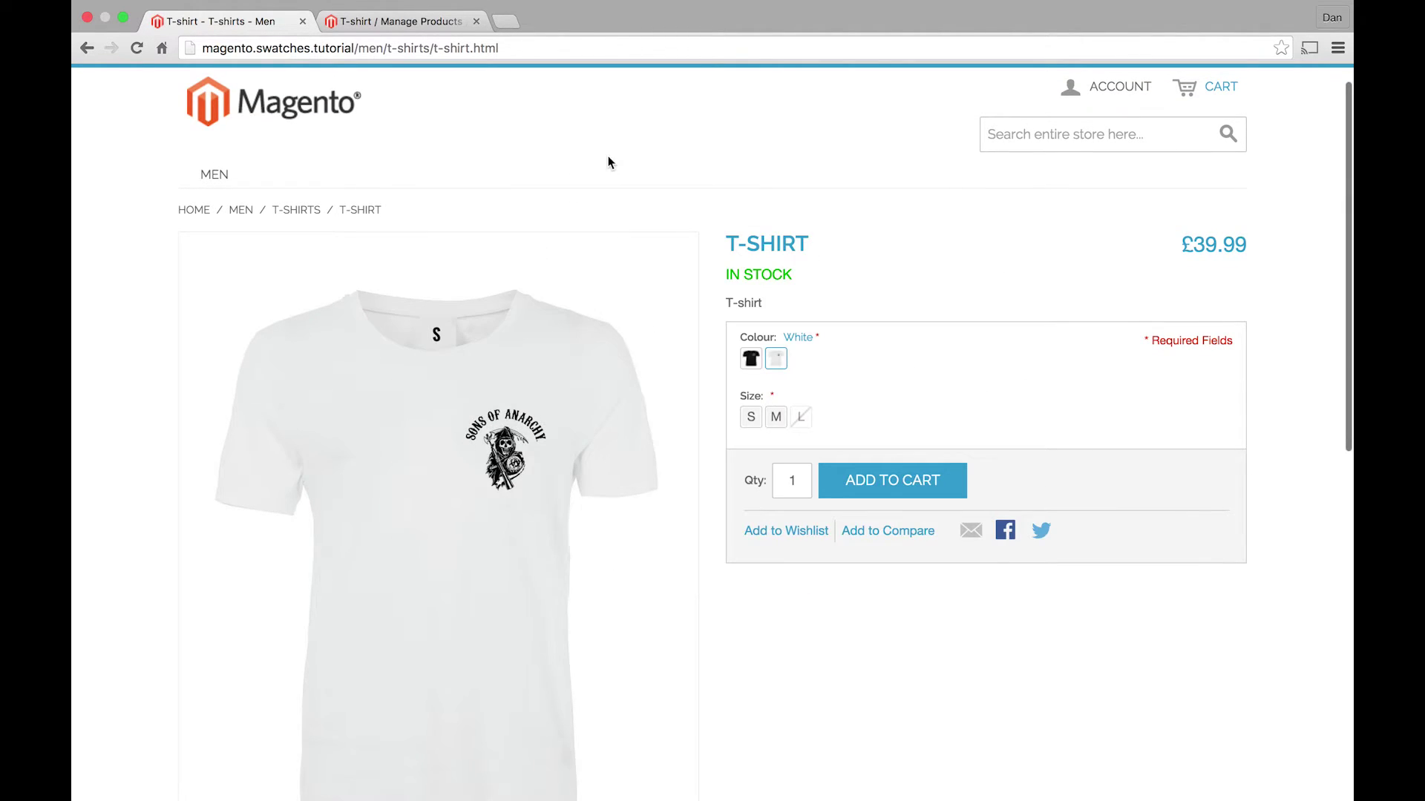
left_click(751, 362)
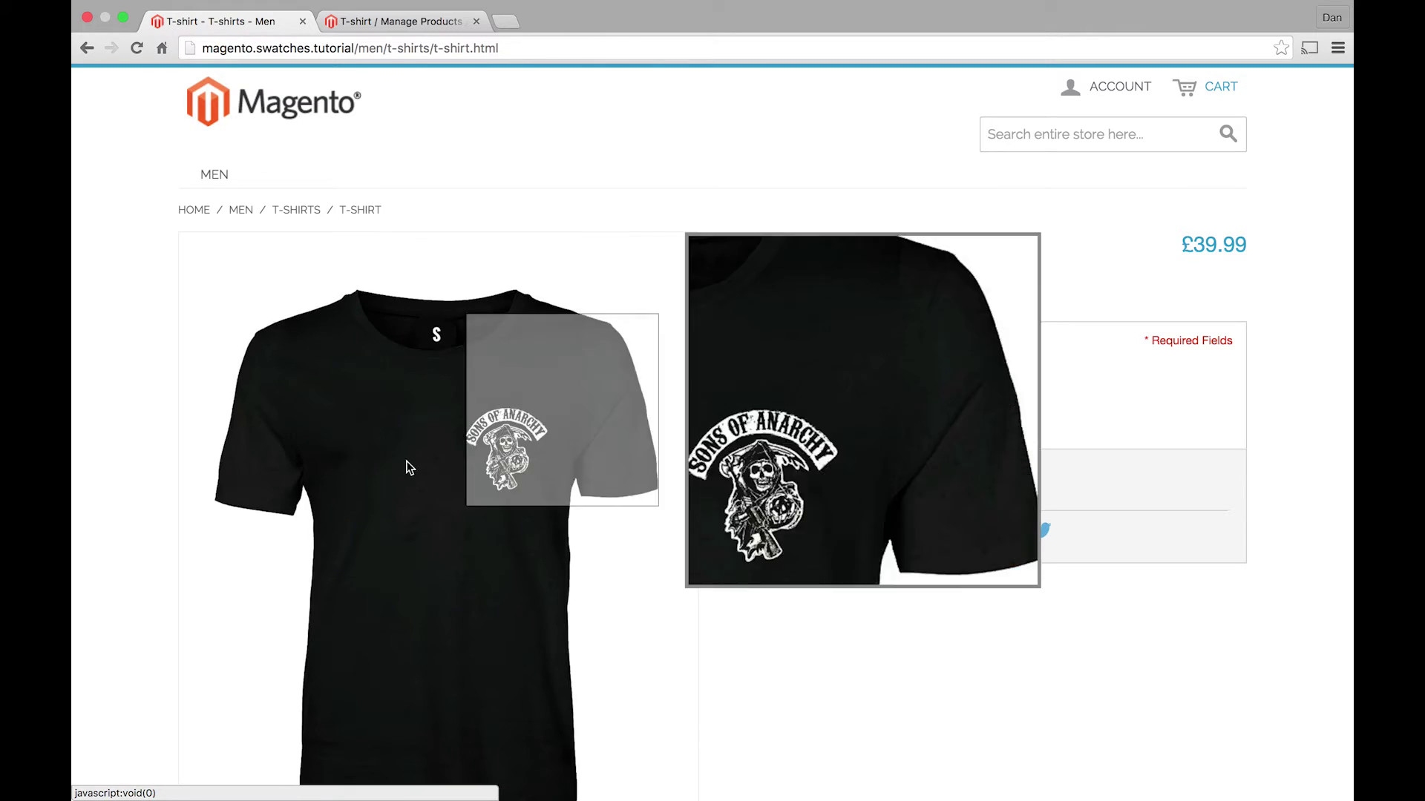
scroll(385, 482, "down", 5)
scroll(668, 587, "up", 4)
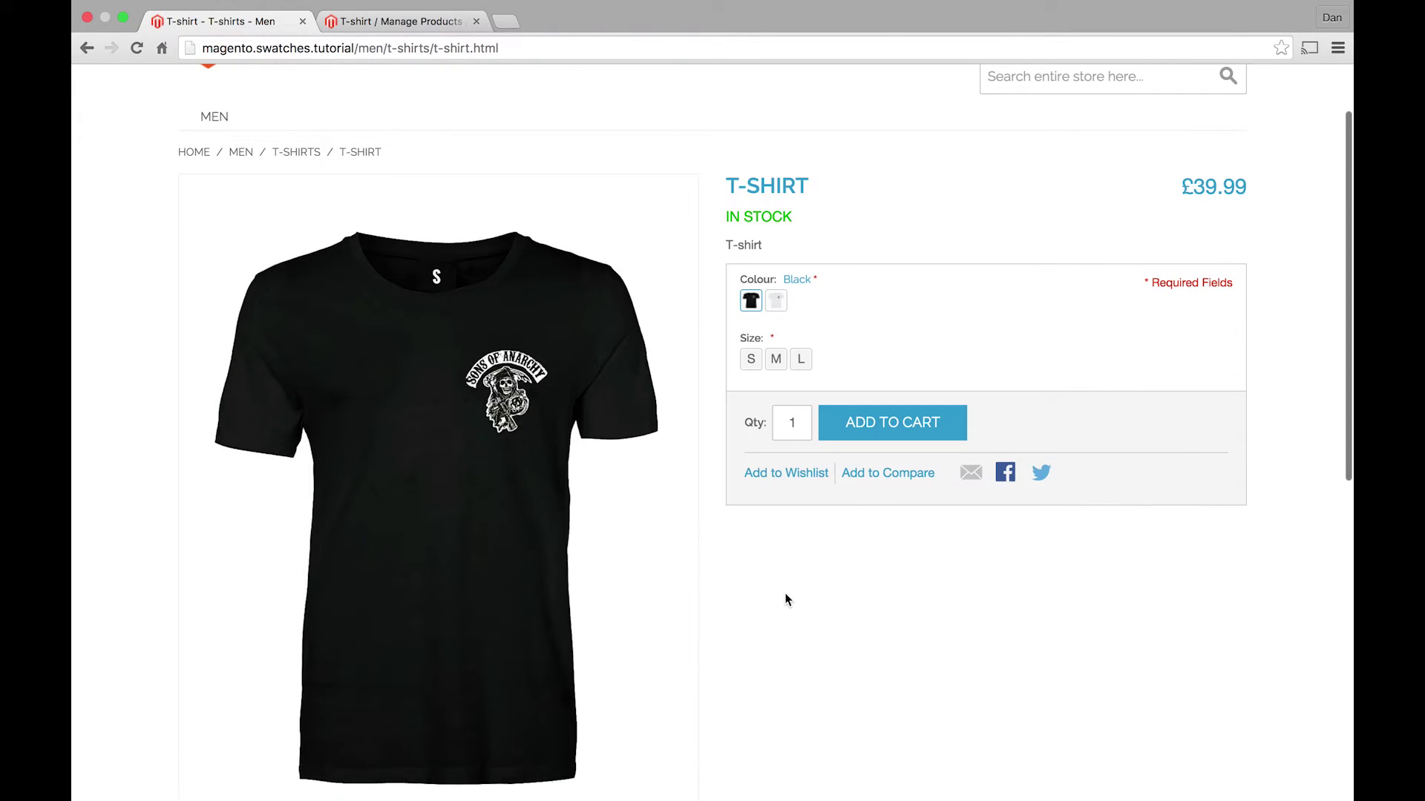
scroll(900, 311, "up", 1)
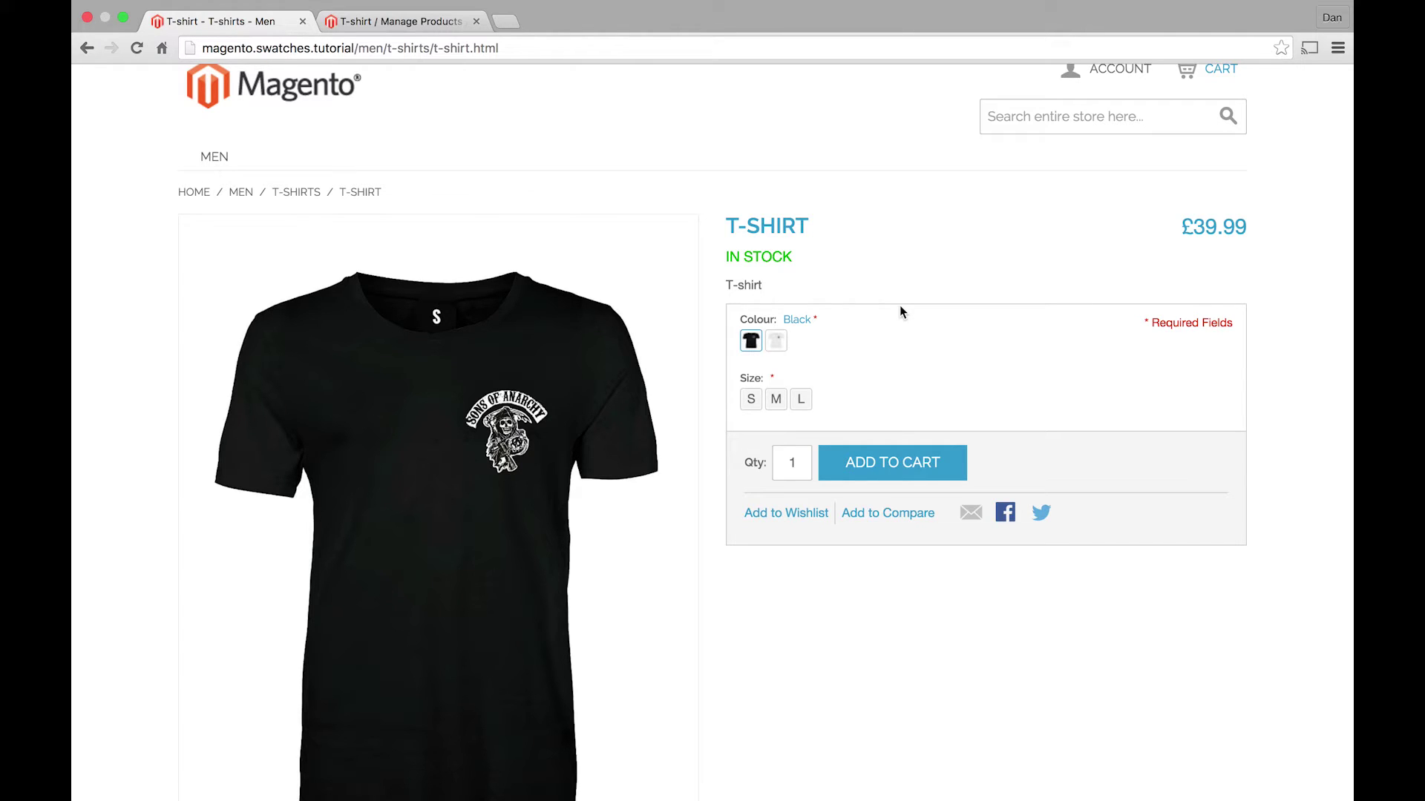
left_click(750, 401)
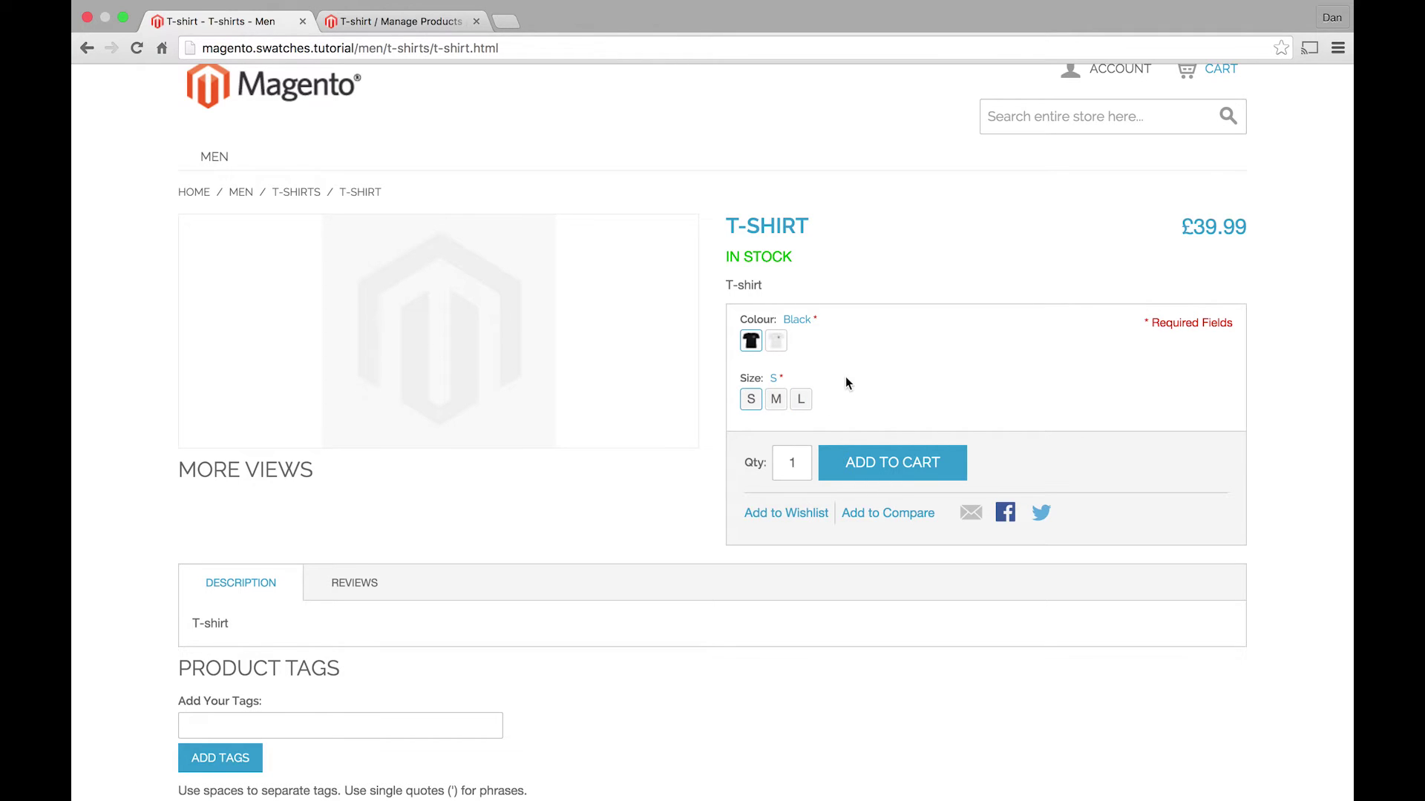
- In the T-shirt's admin page, bring up the Associated Products grid listing T-shirt-Black-S
left_click(388, 23)
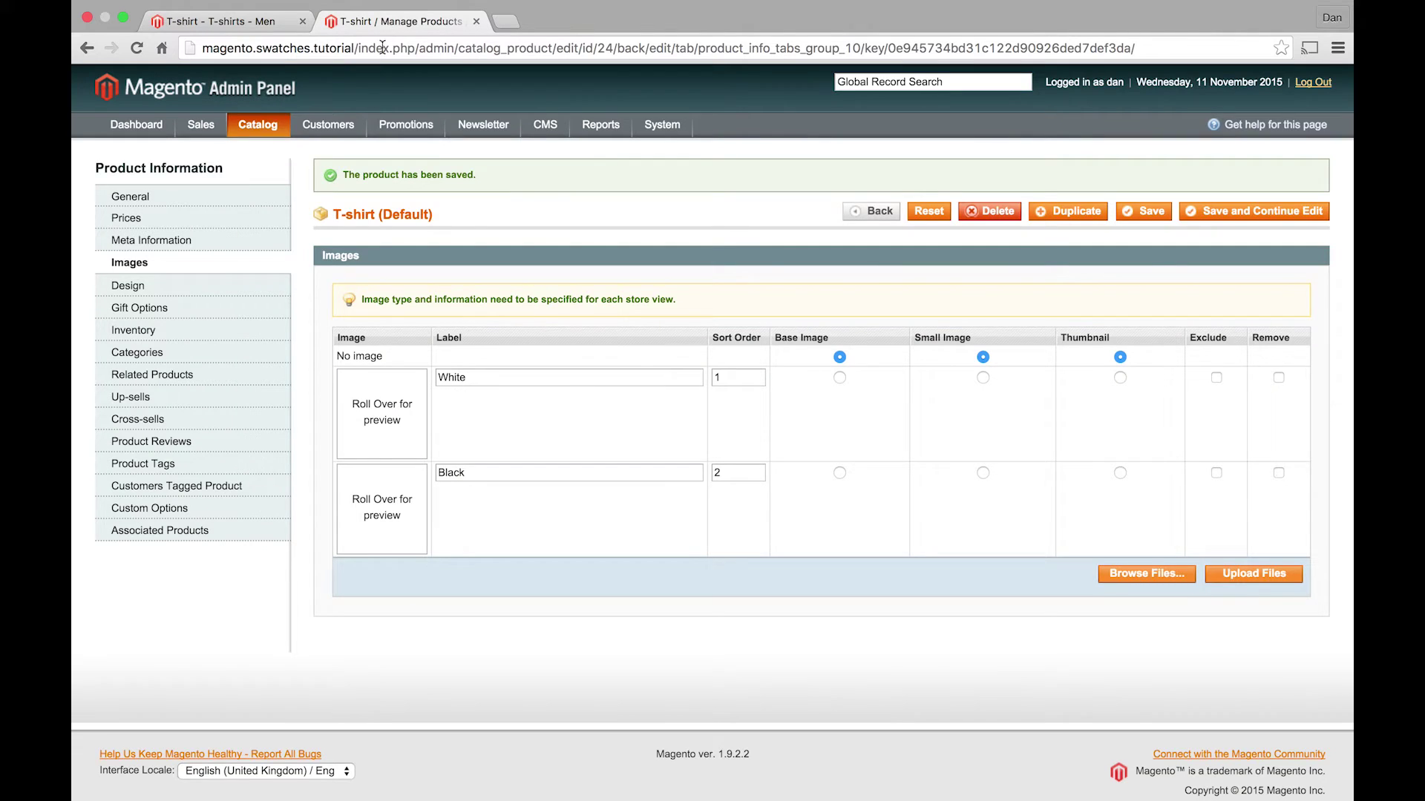
left_click(227, 536)
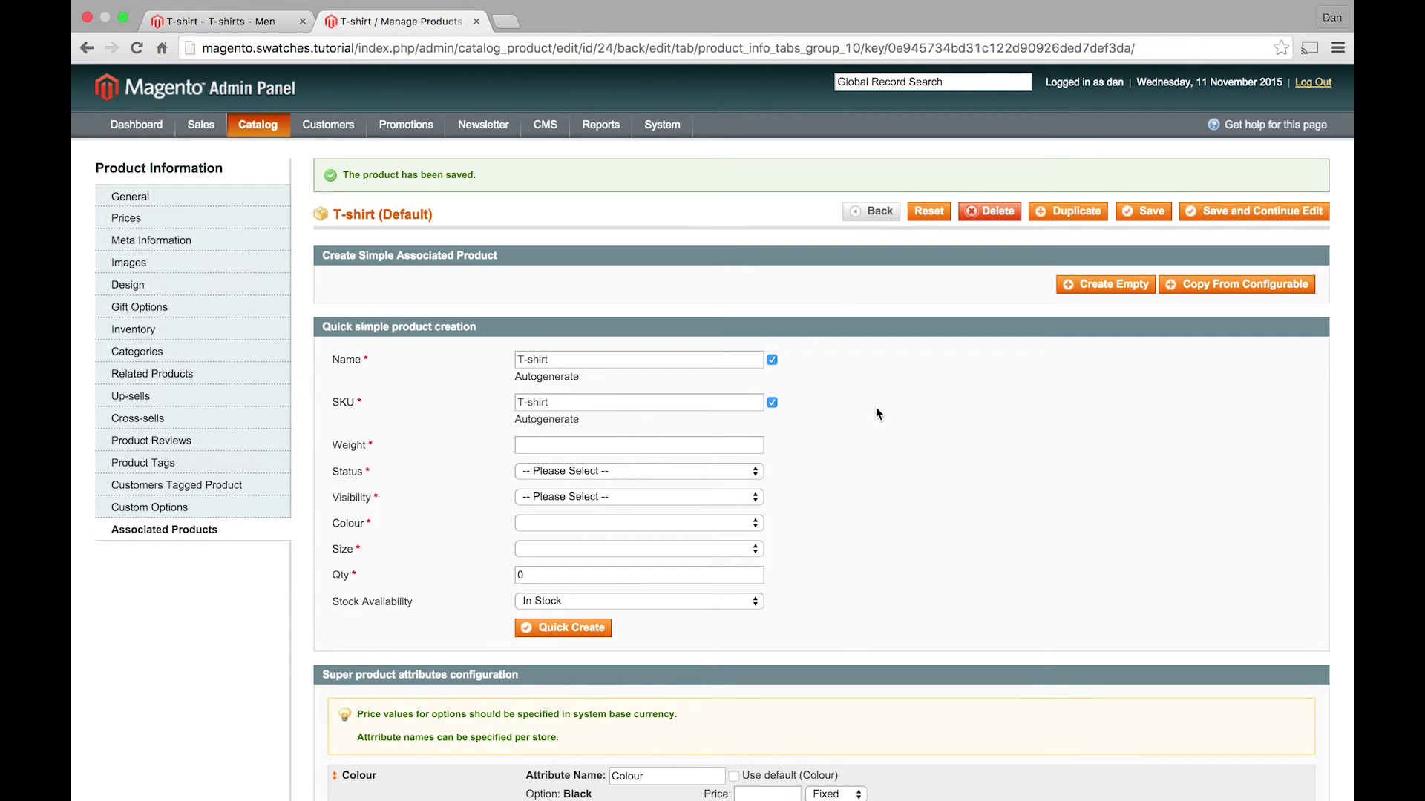
scroll(876, 406, "down", 10)
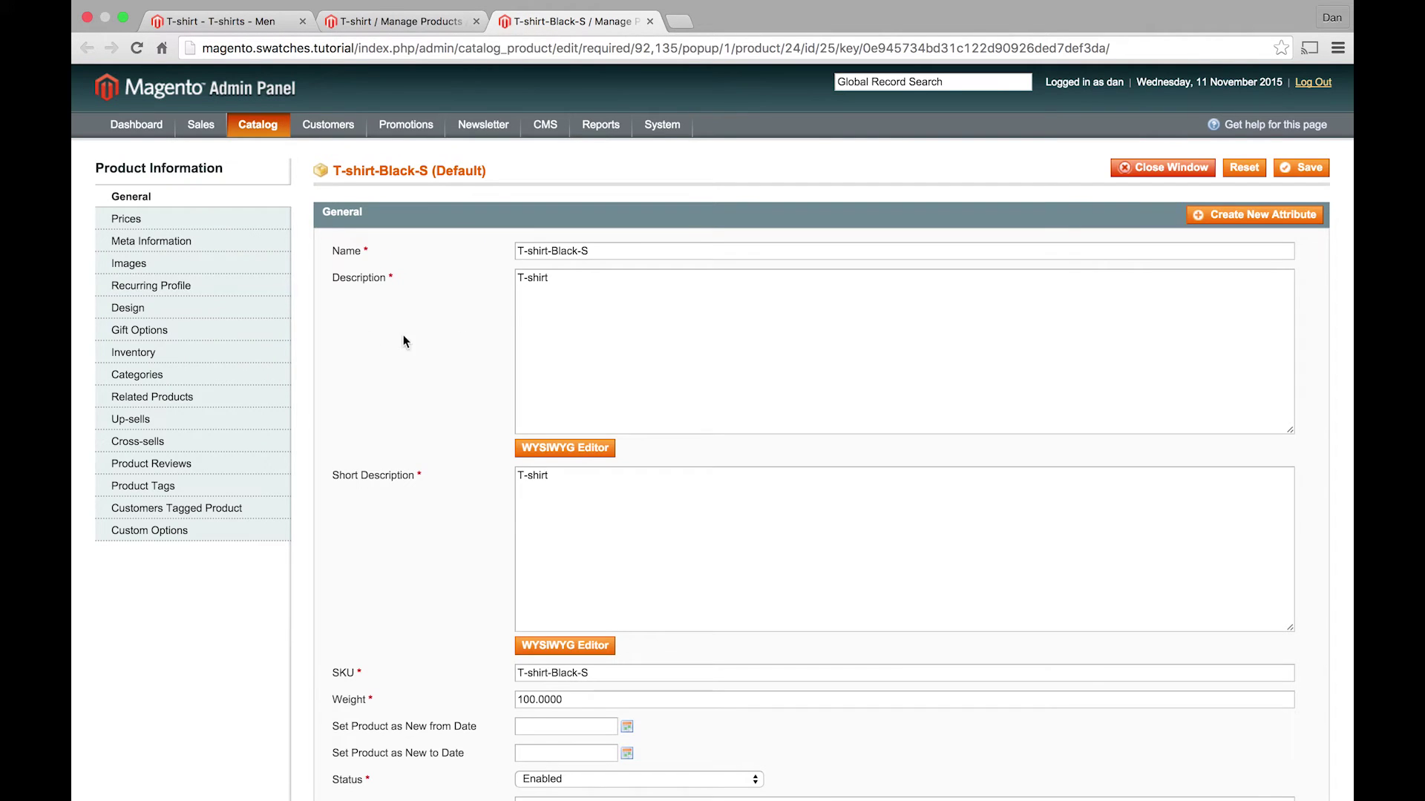
- Upload black-small.jpg from the product images folder to the T-shirt-Black-S variant's Images
left_click(181, 262)
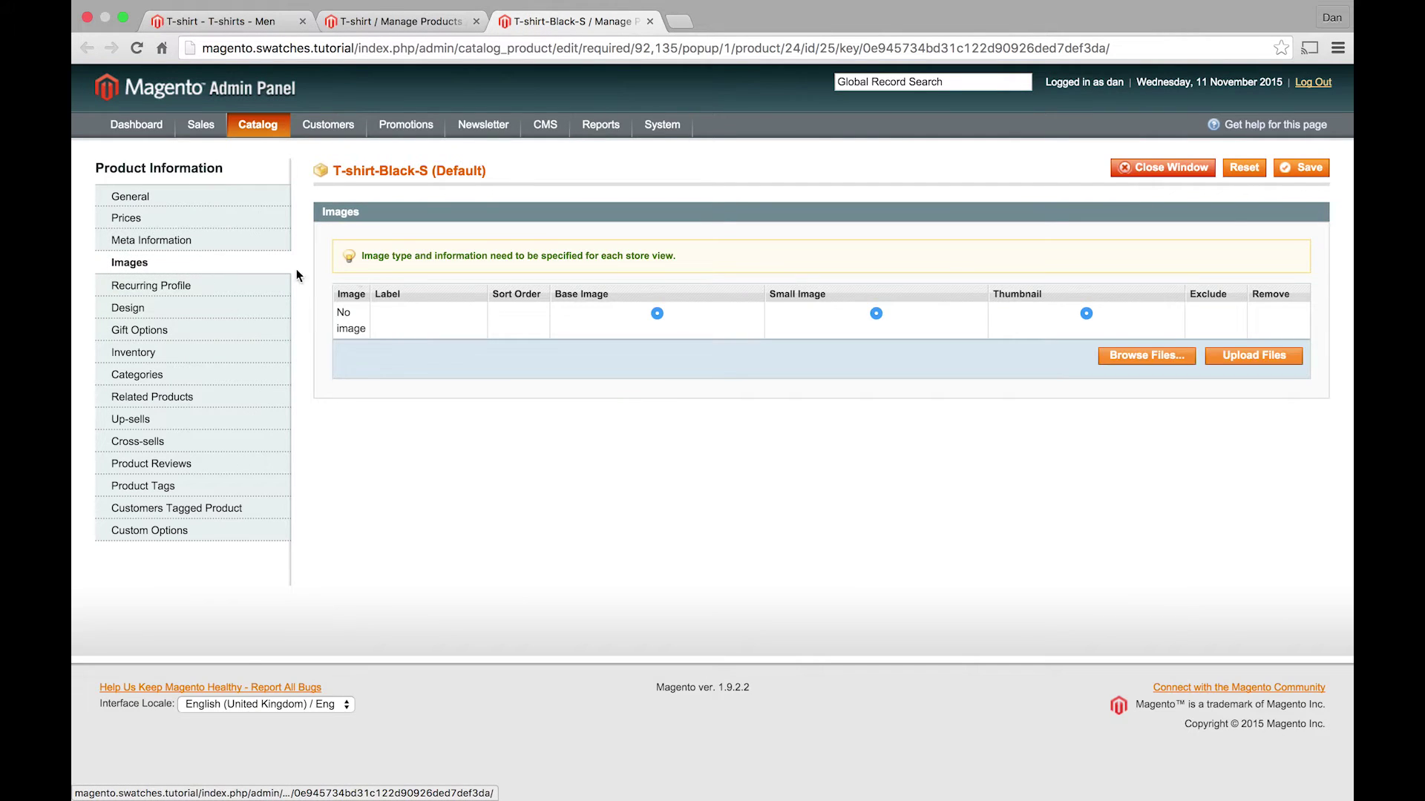
left_click(1143, 355)
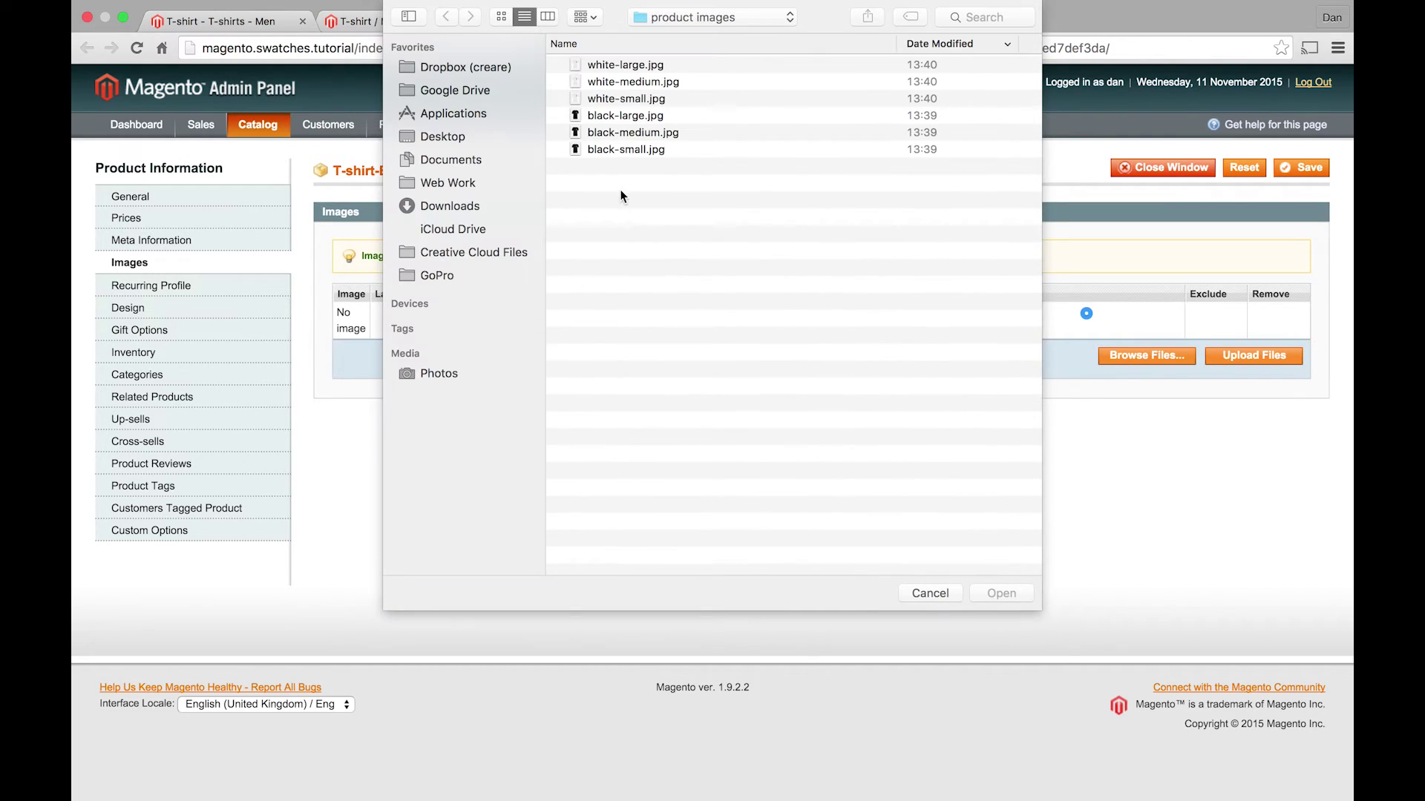
left_click(624, 150)
left_click(999, 590)
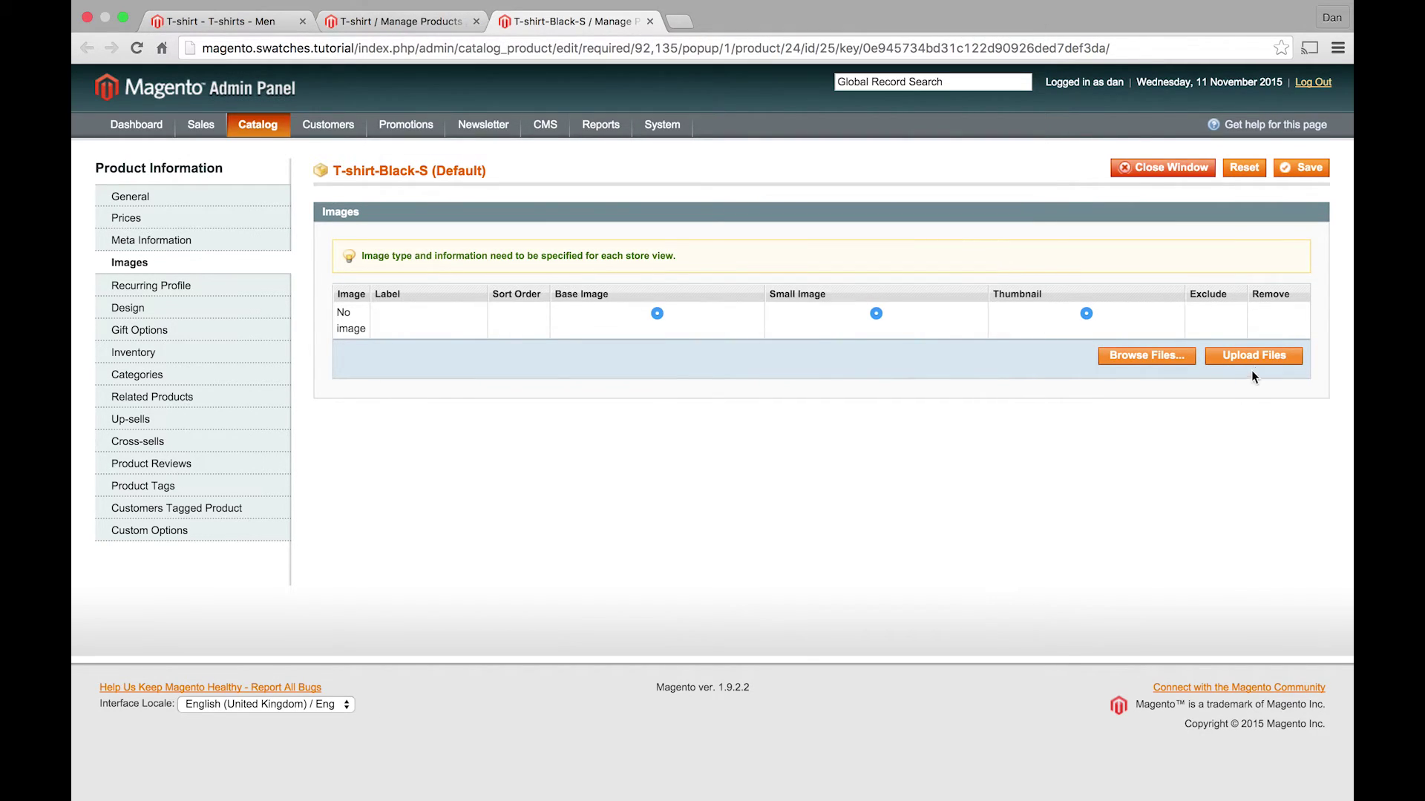
left_click(1264, 355)
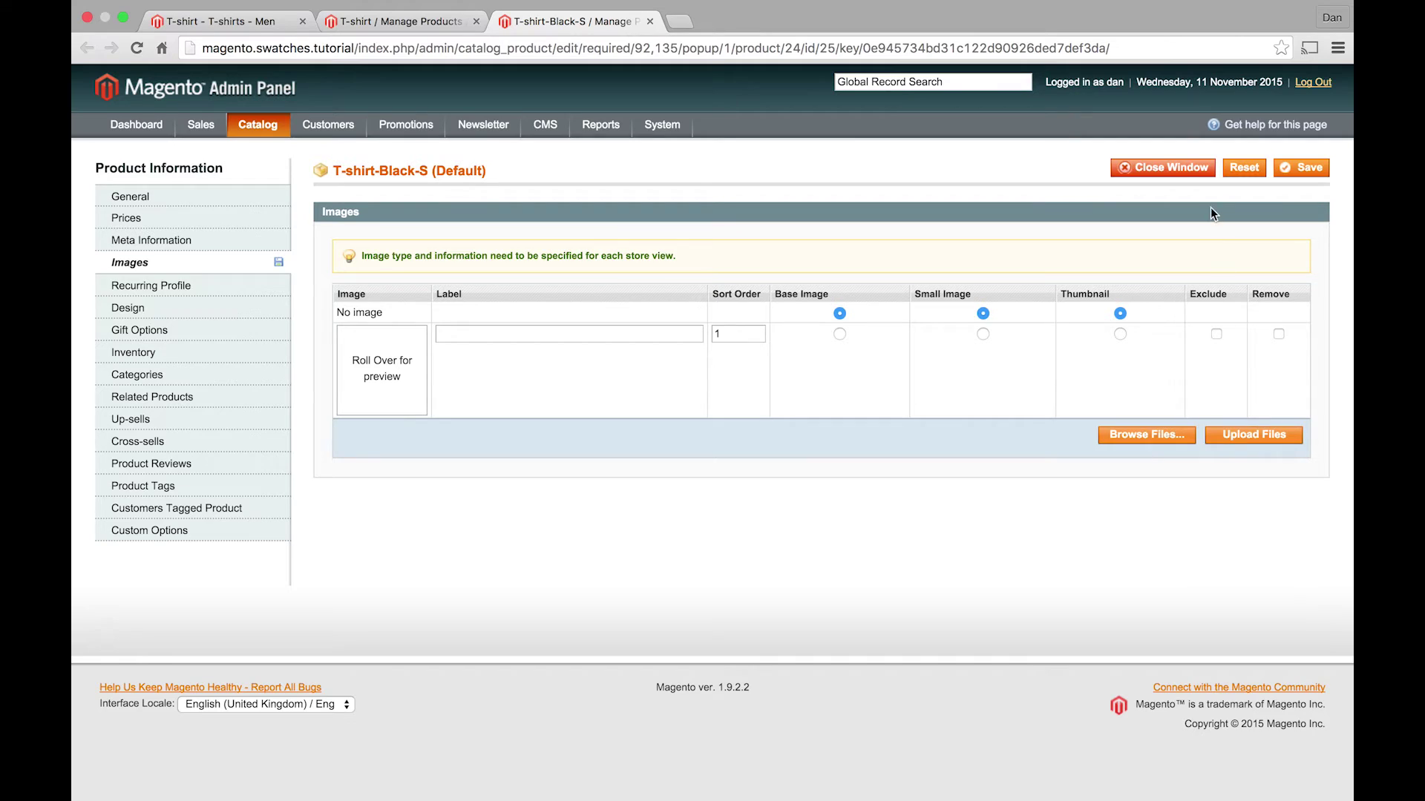
- Mark black-small.jpg as the Base Image, save the variant and close its window
left_click(839, 334)
left_click(1299, 165)
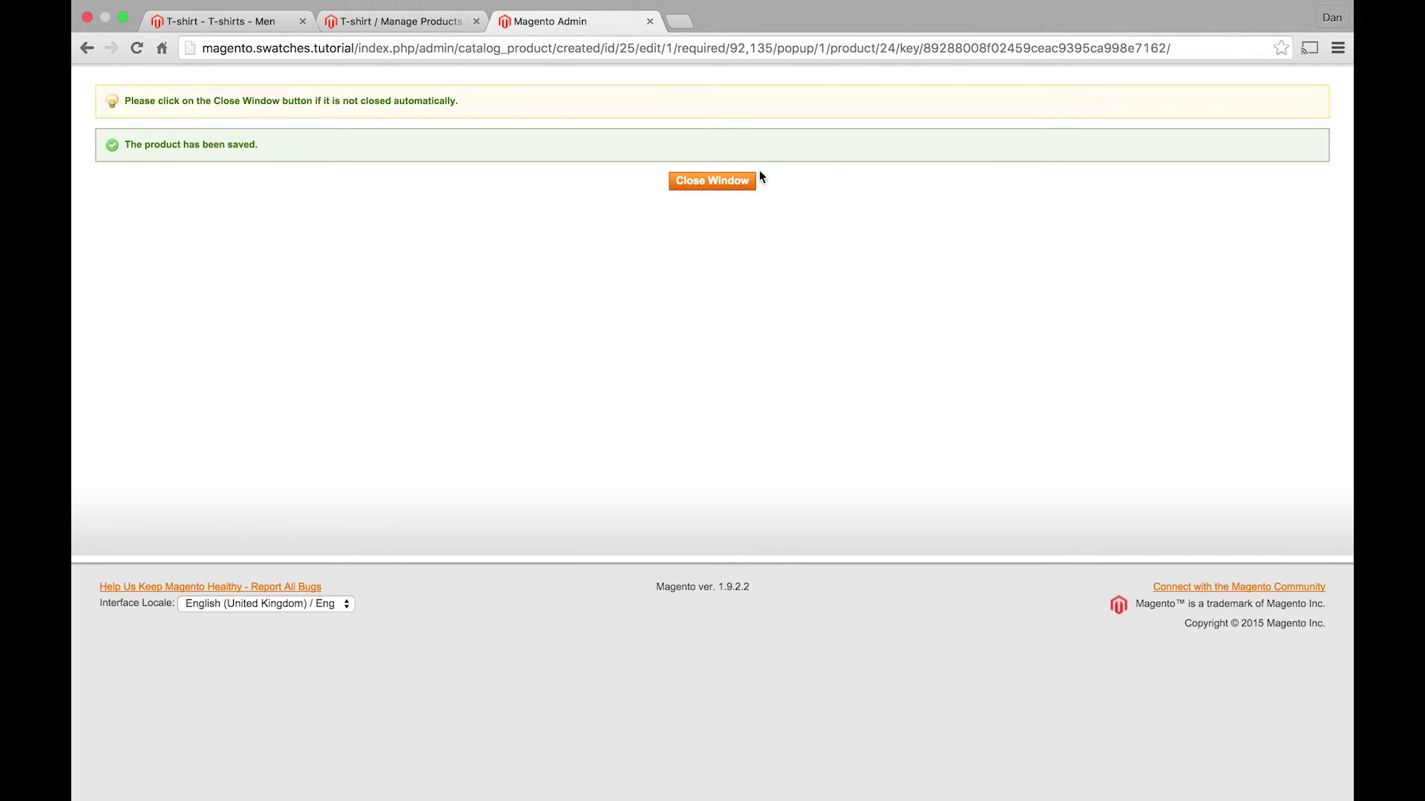
left_click(727, 182)
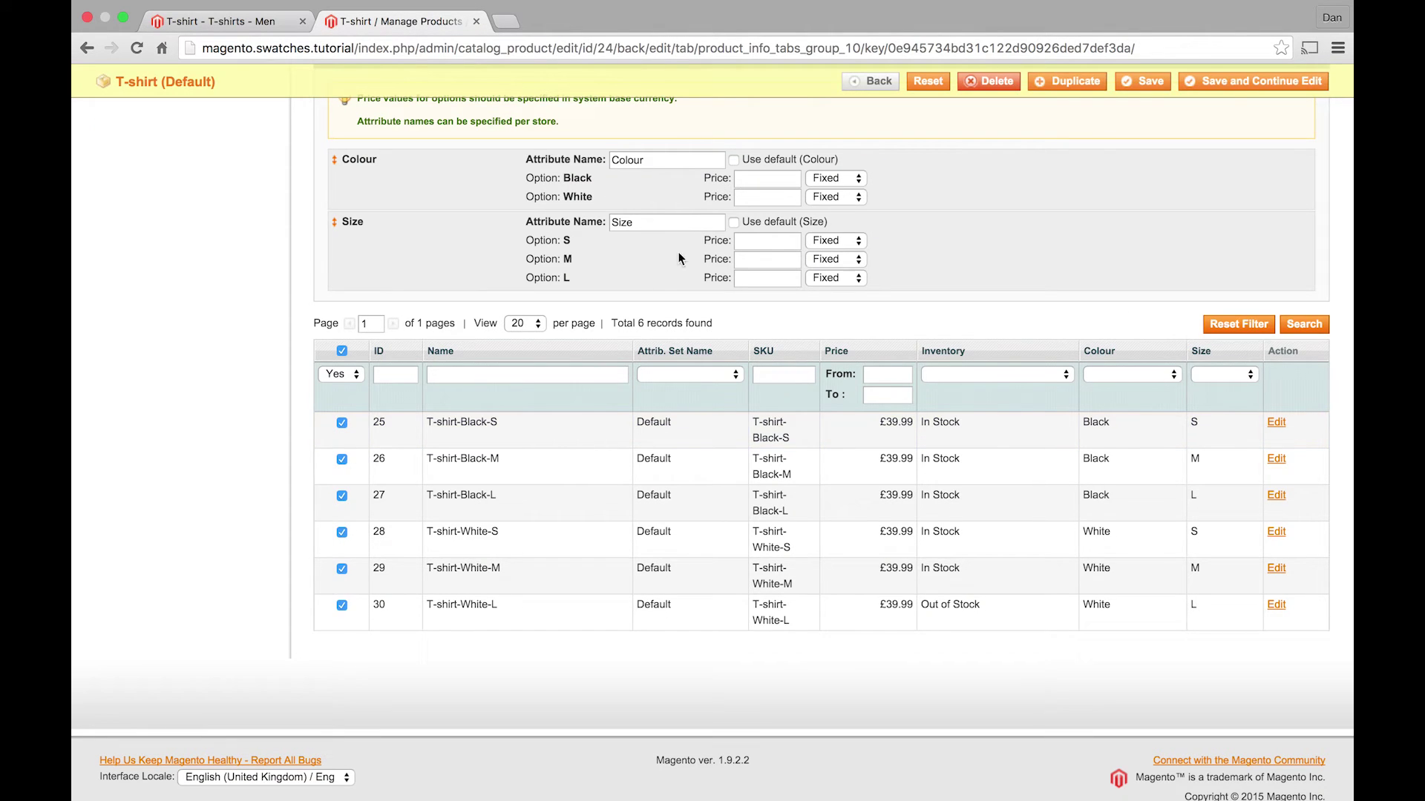
left_click(1044, 472)
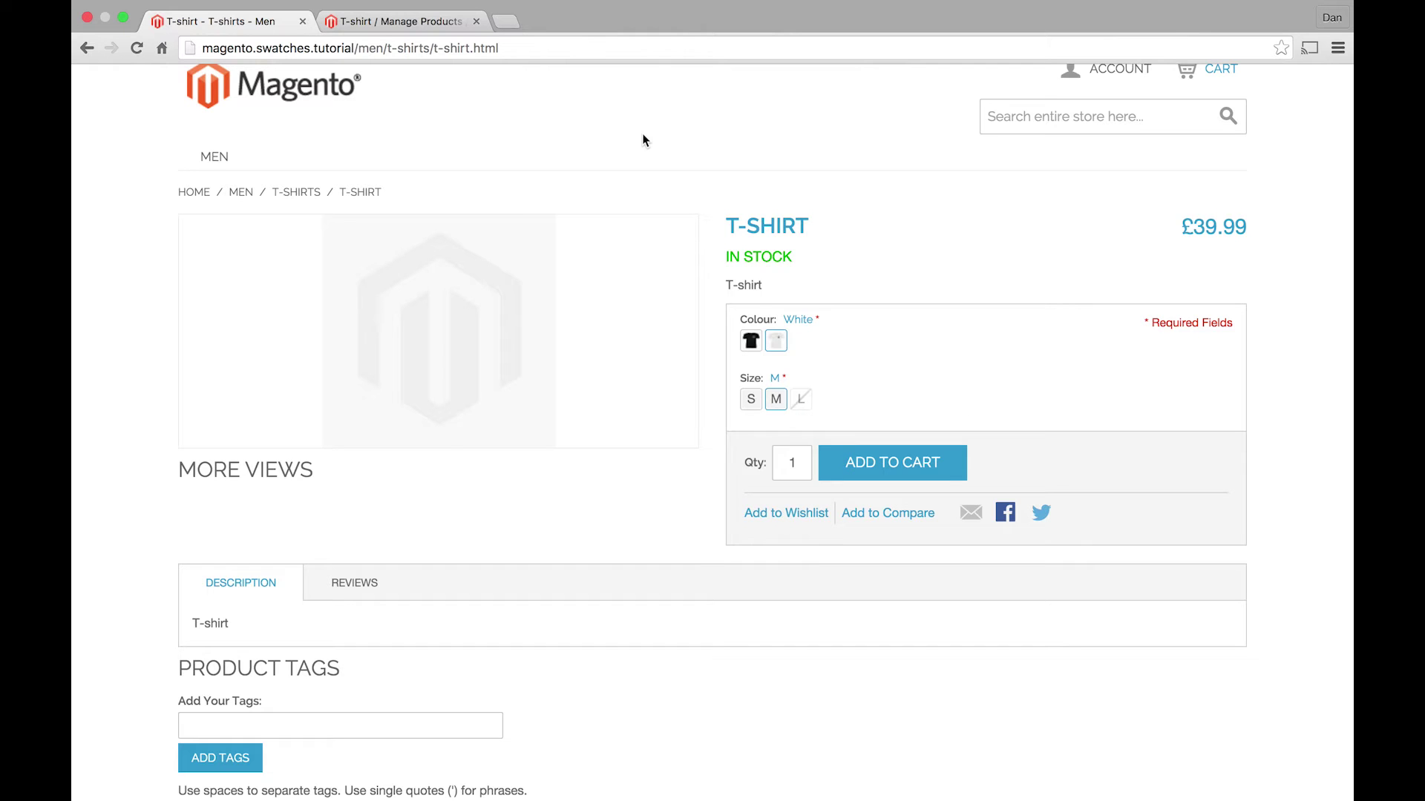
- Reload the storefront T-shirt page, try Black and White, then Black in sizes S, M and L
key("super+r")
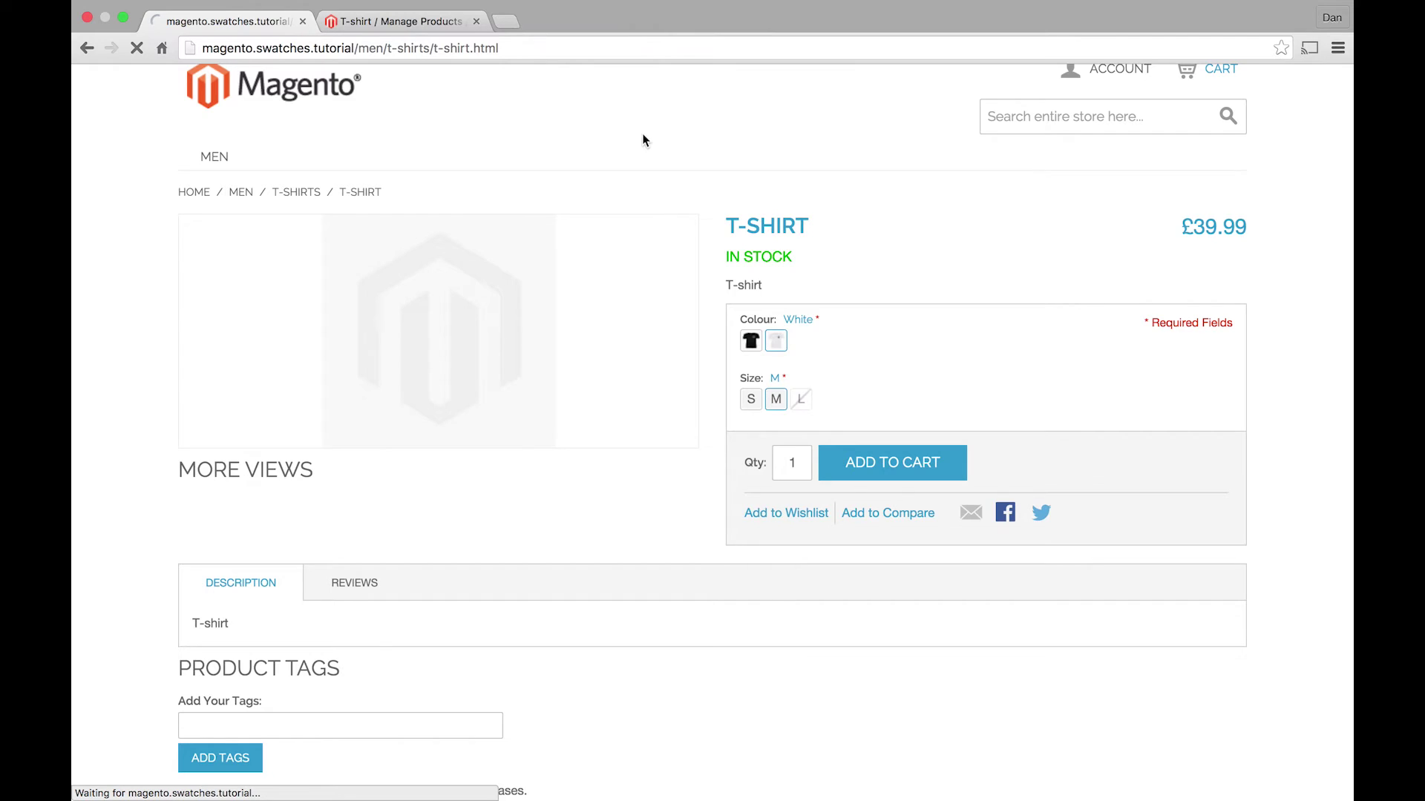
left_click(750, 344)
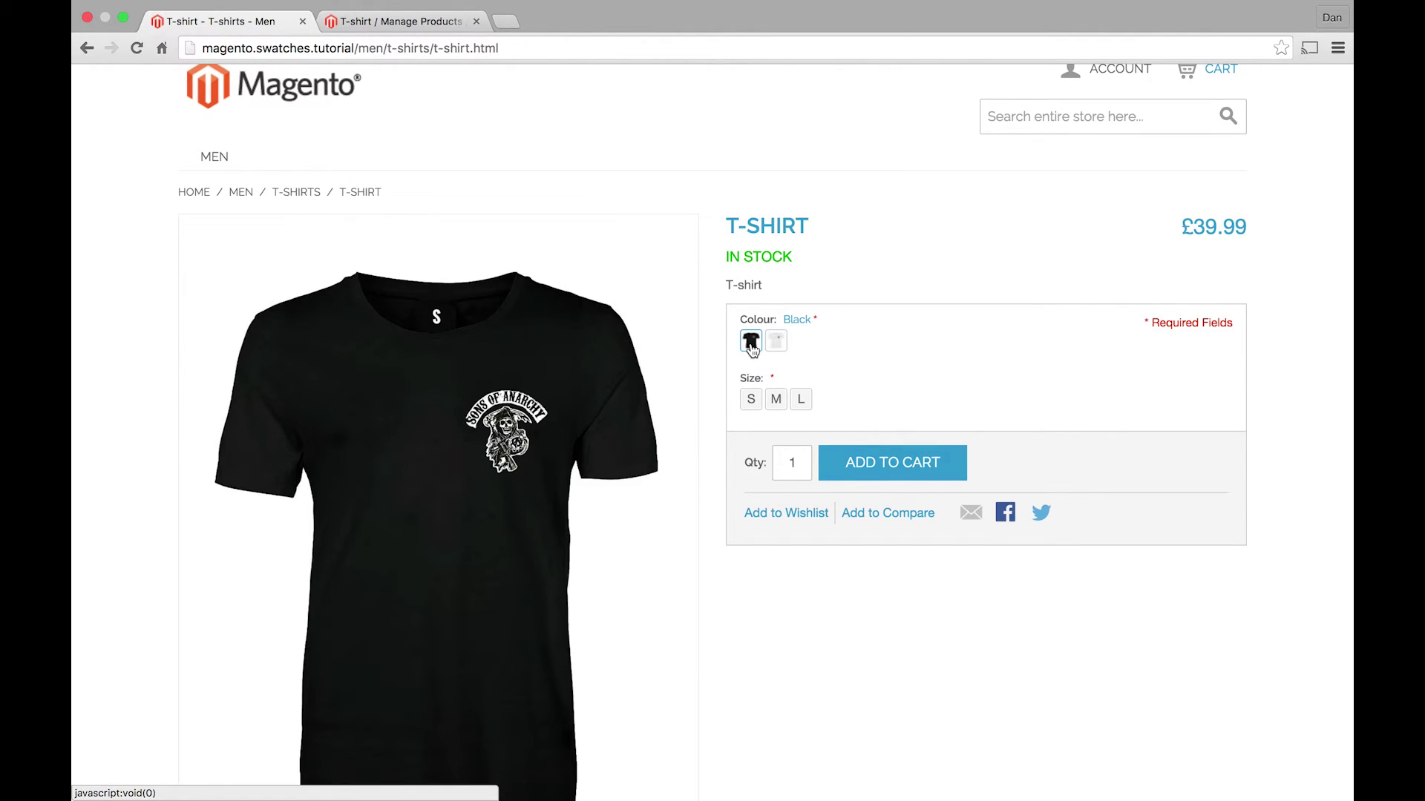
left_click(775, 345)
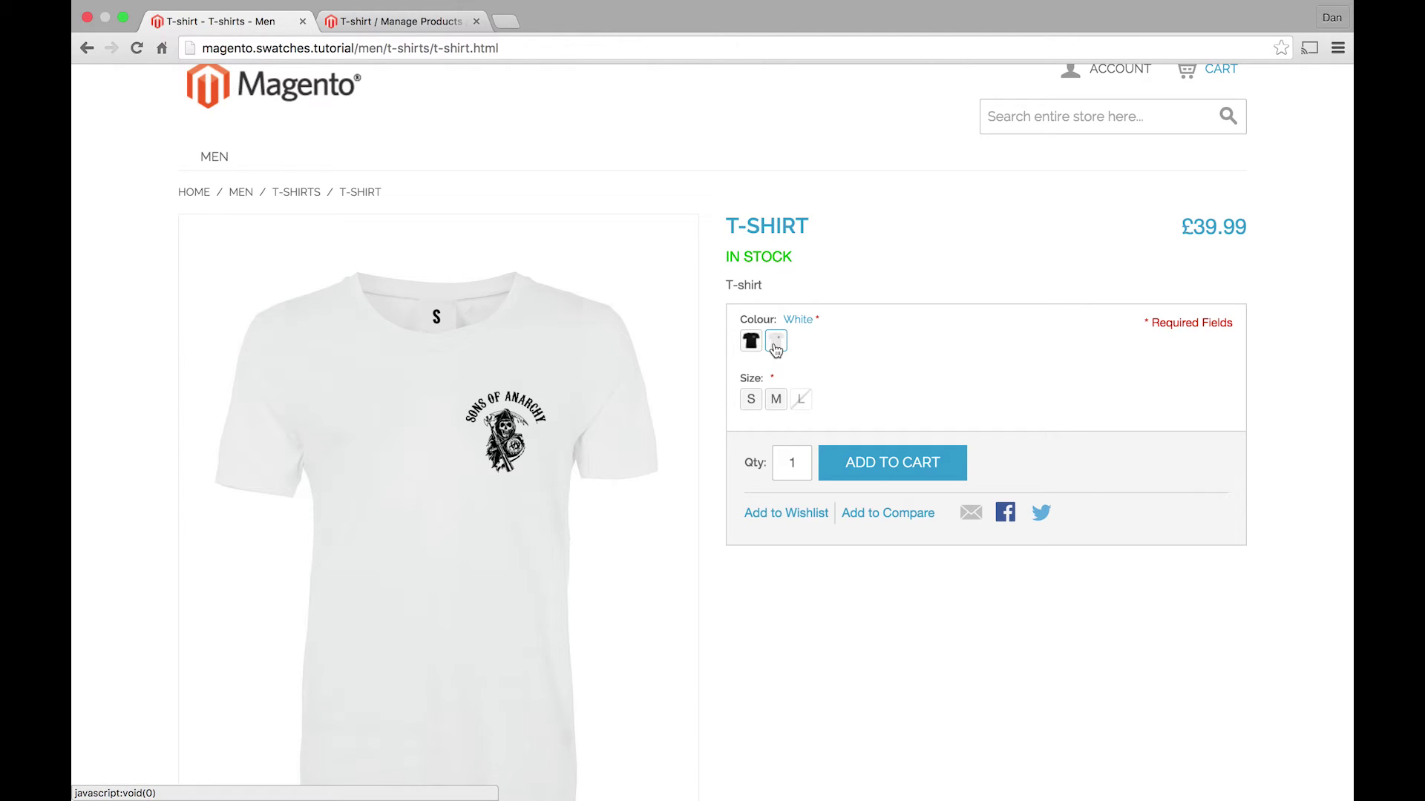
left_click(750, 342)
left_click(750, 401)
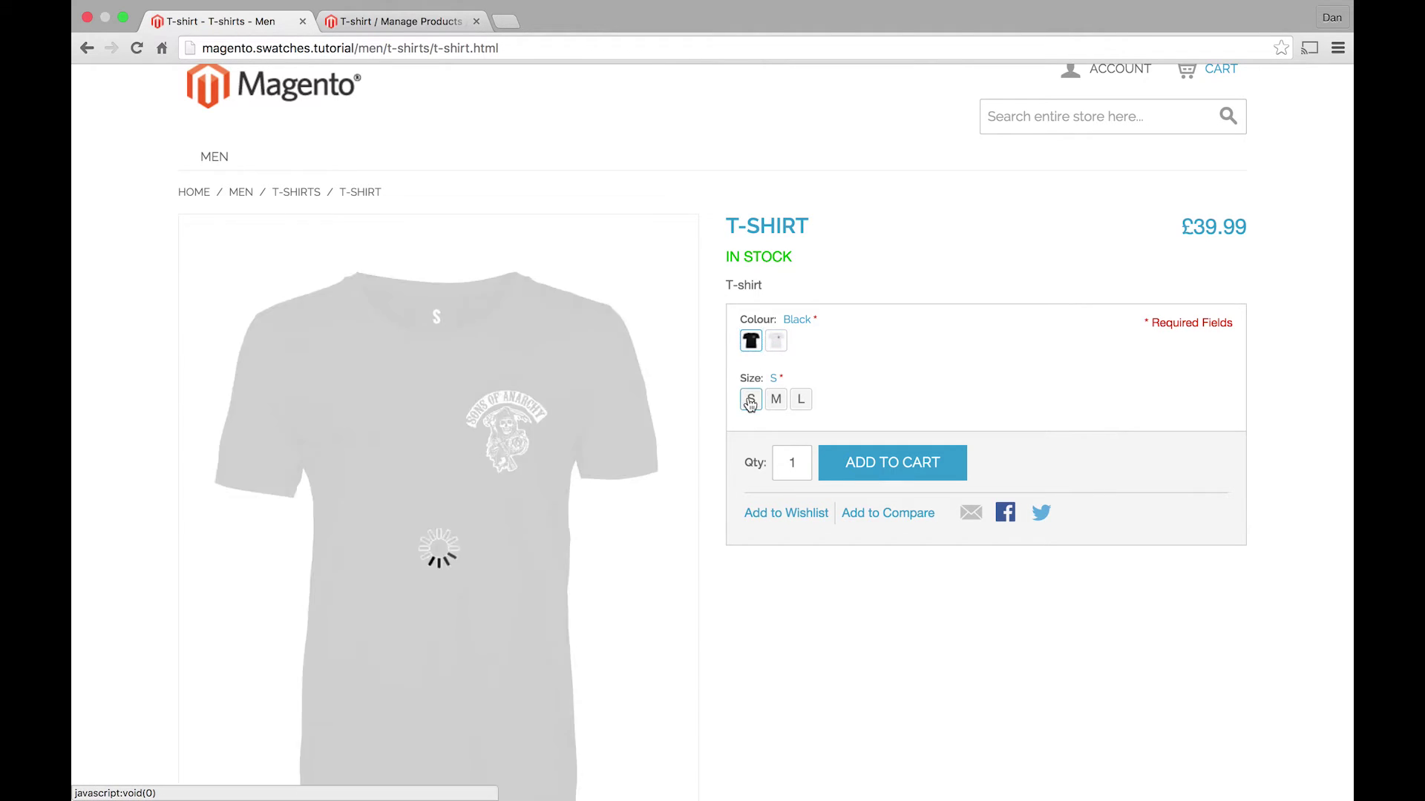
left_click(774, 401)
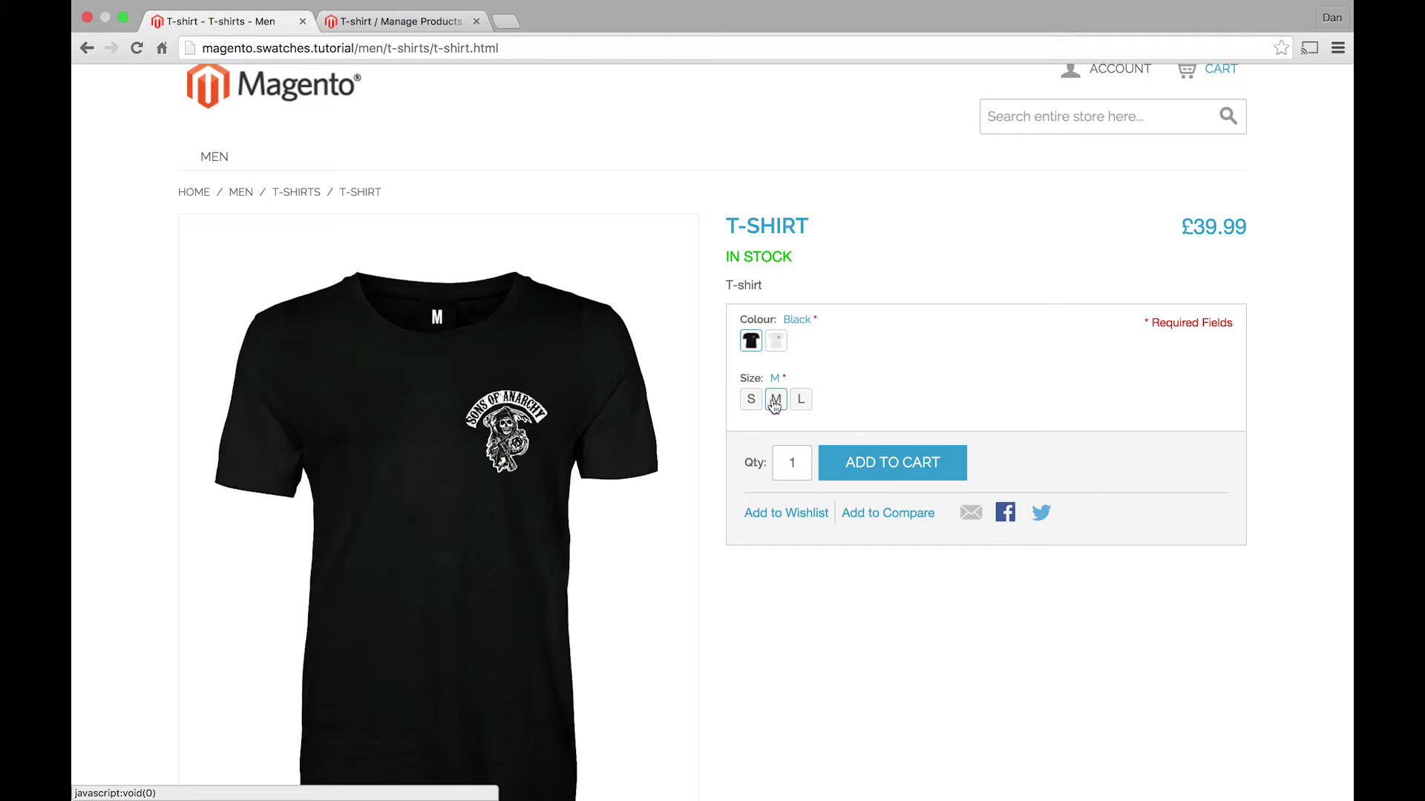
left_click(805, 404)
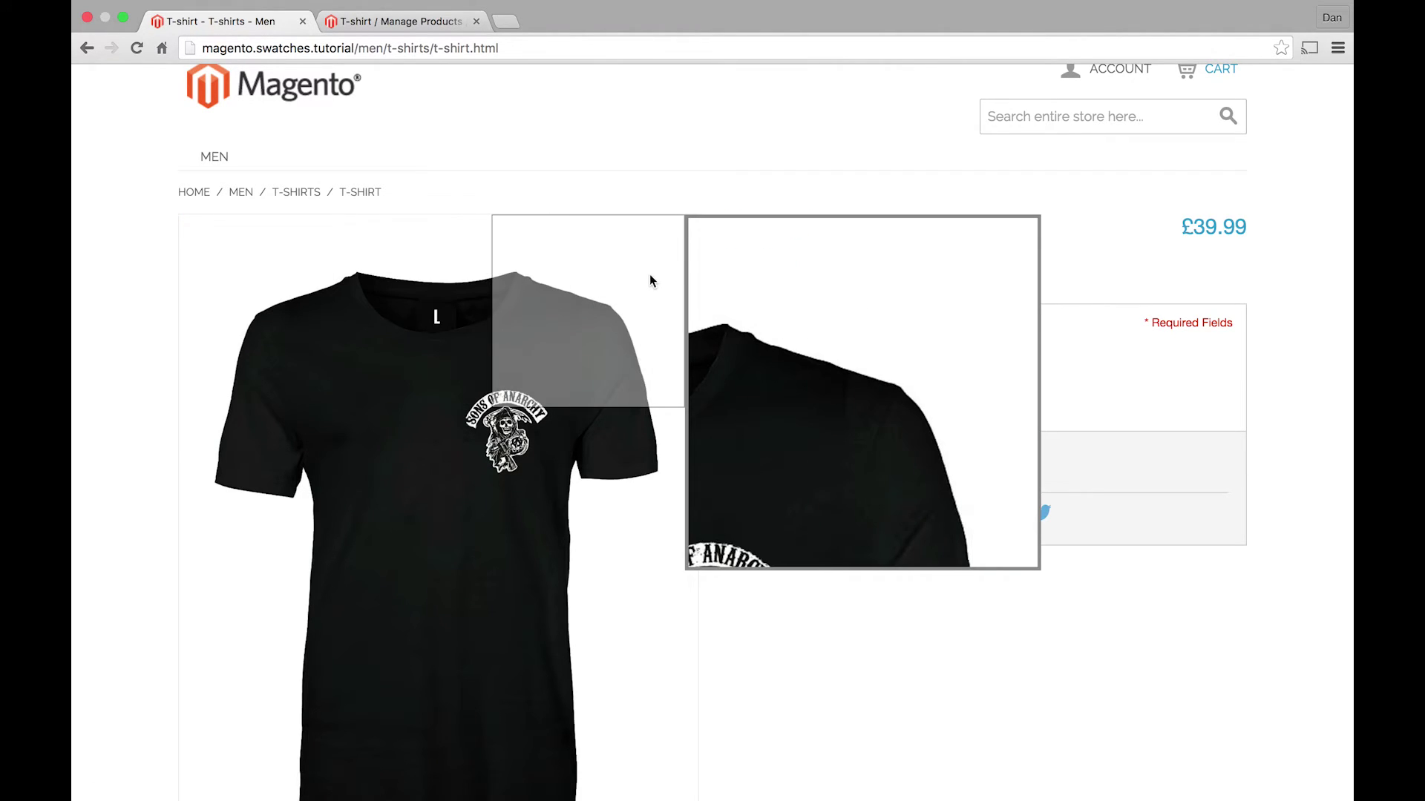
- Select White and try sizes S, M and L, checking the L stock status
left_click(776, 342)
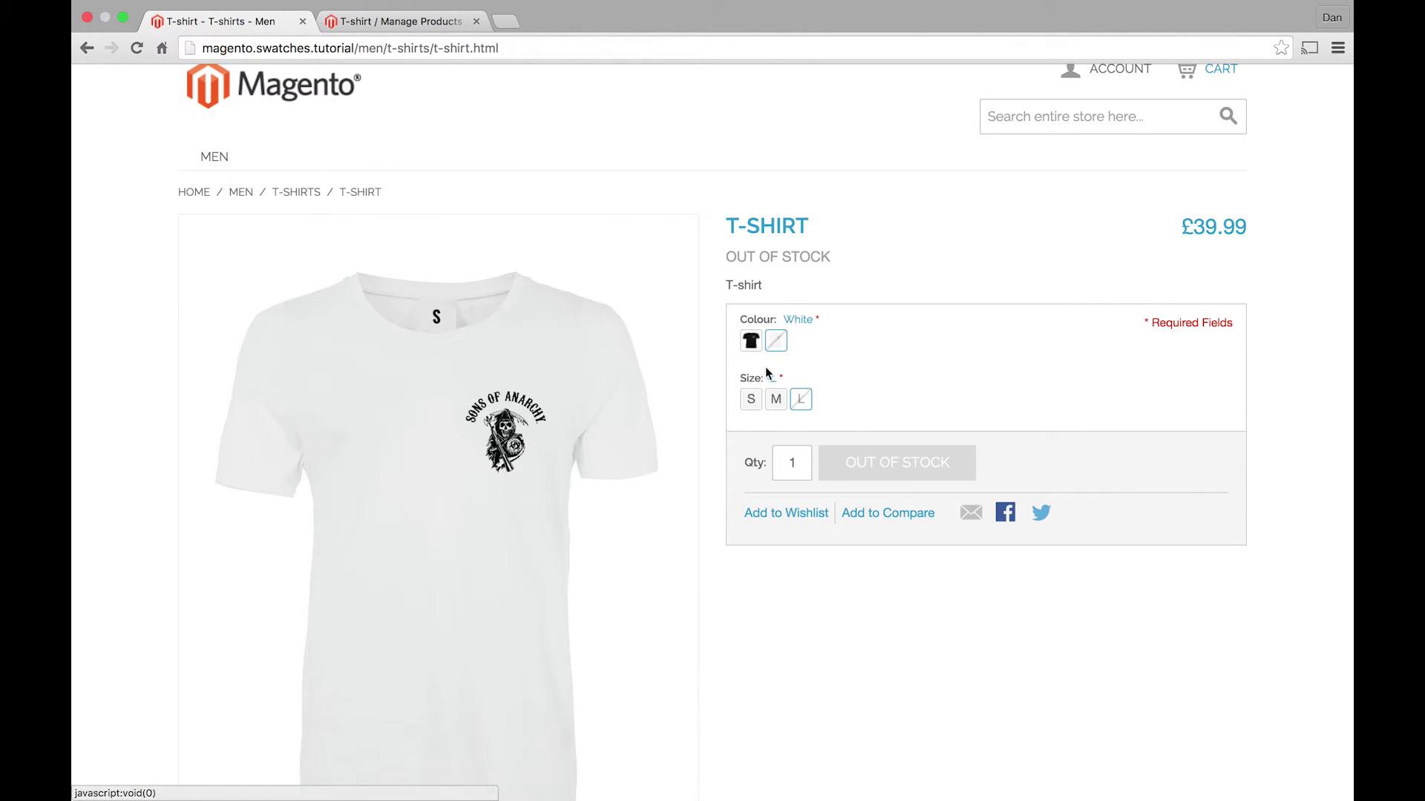
left_click(751, 399)
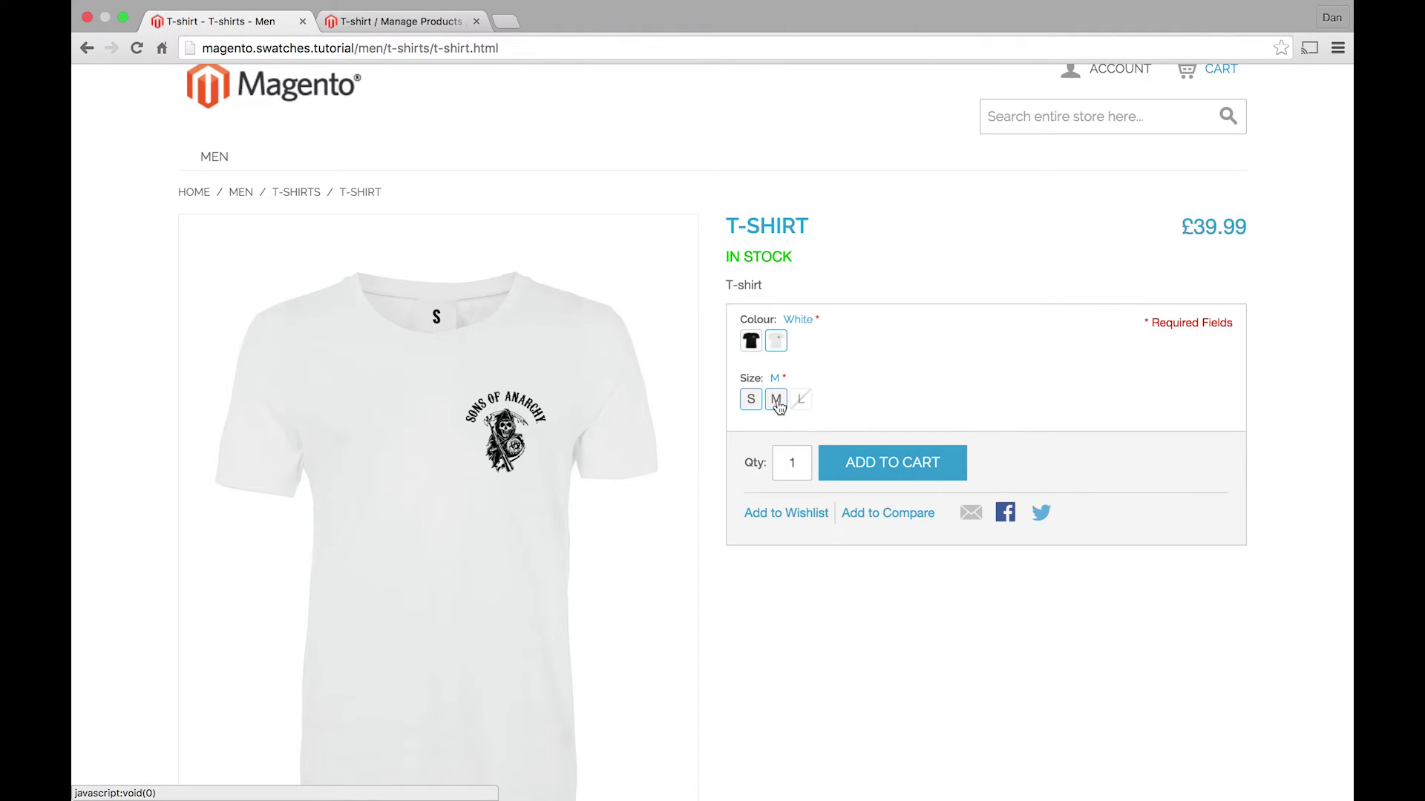
left_click(776, 401)
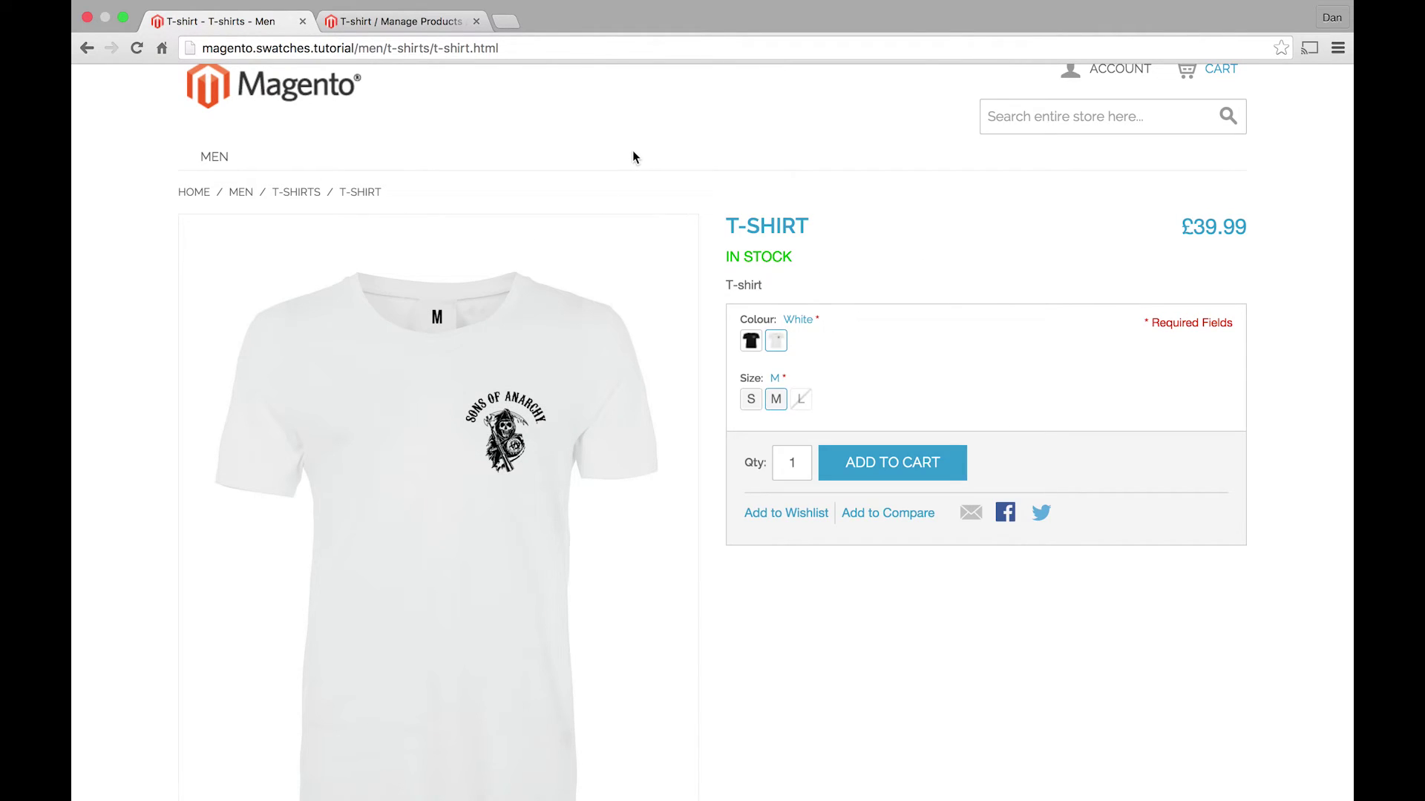
left_click(800, 404)
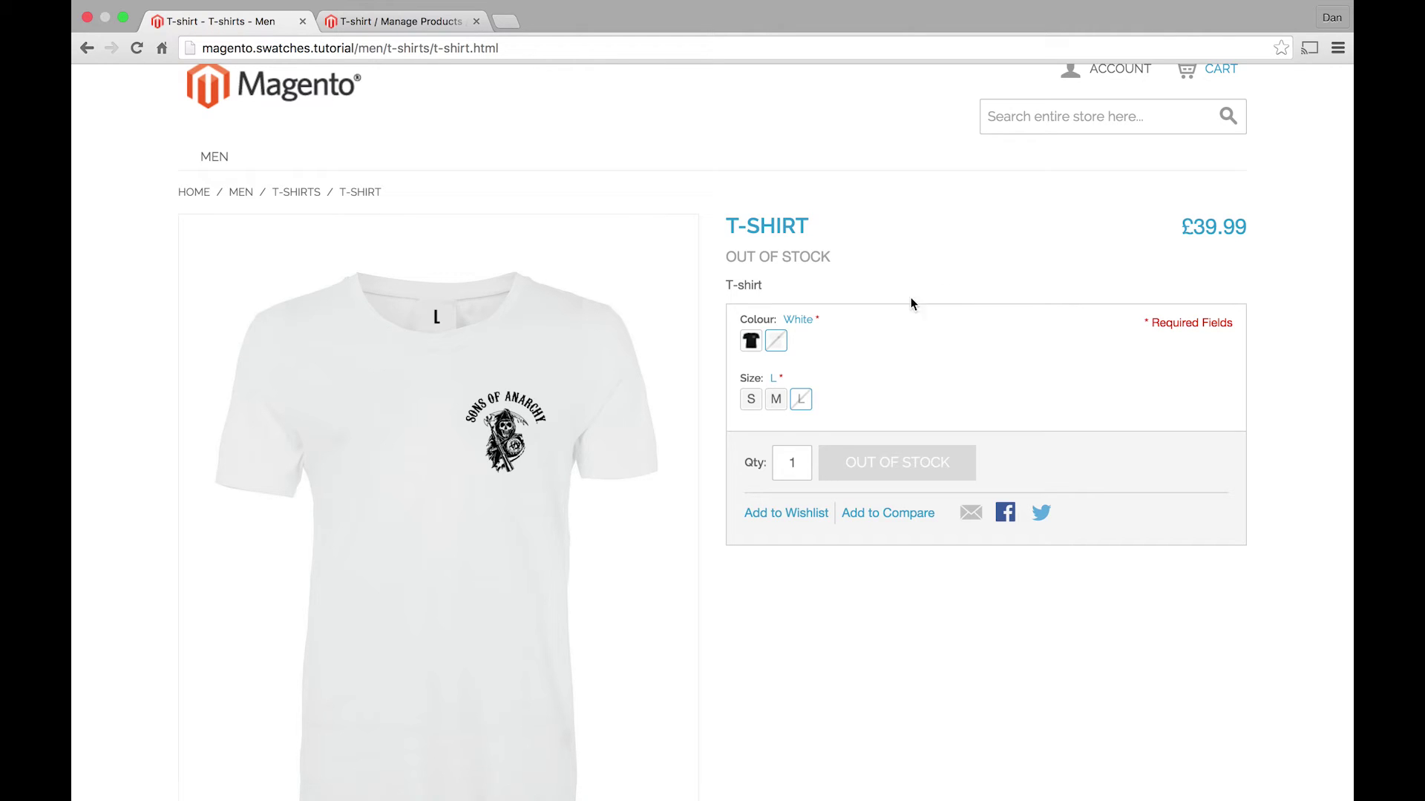
- Toggle repeatedly between the Black and White swatches, then return to the admin T-shirt product
left_click(751, 341)
left_click(776, 341)
left_click(751, 340)
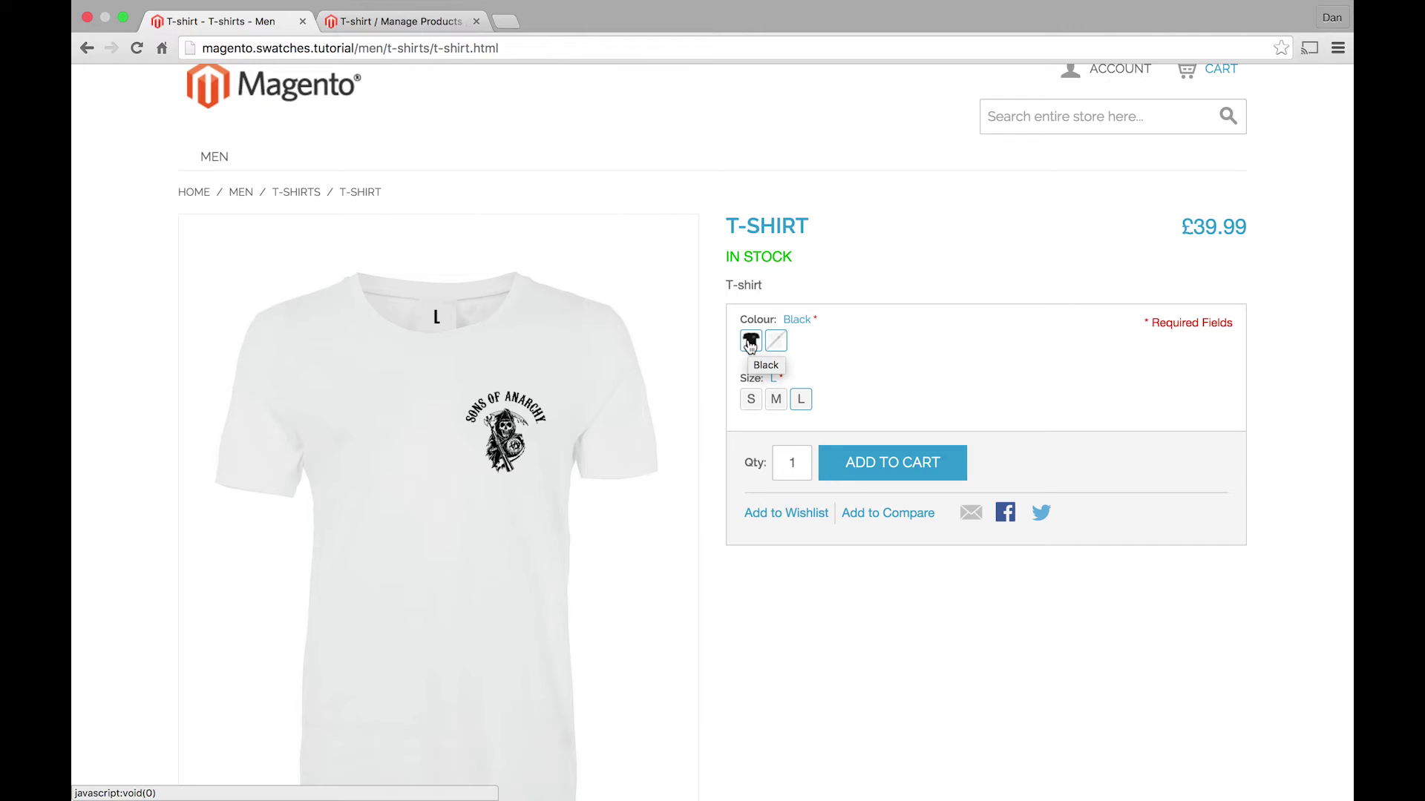
left_click(775, 342)
left_click(751, 340)
left_click(775, 341)
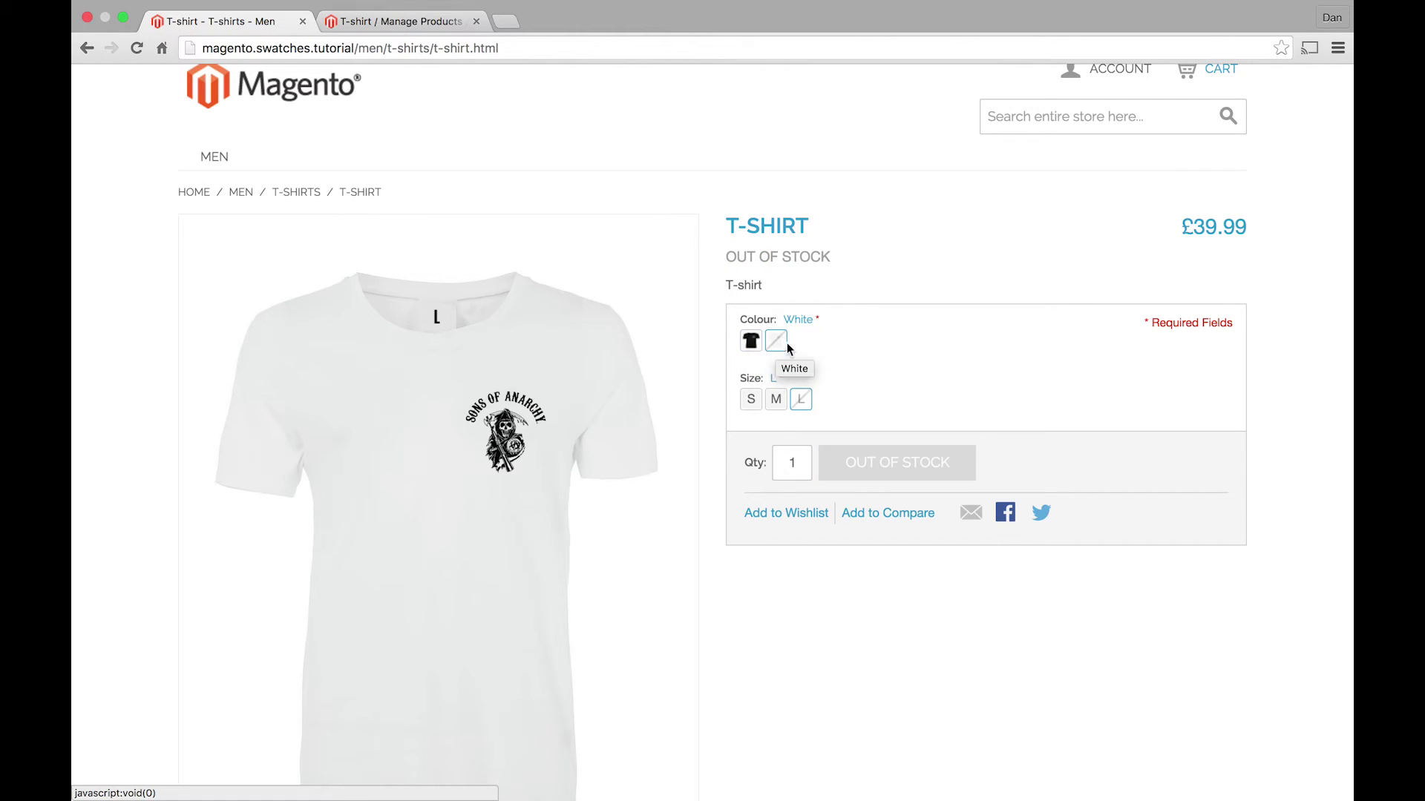
left_click(776, 343)
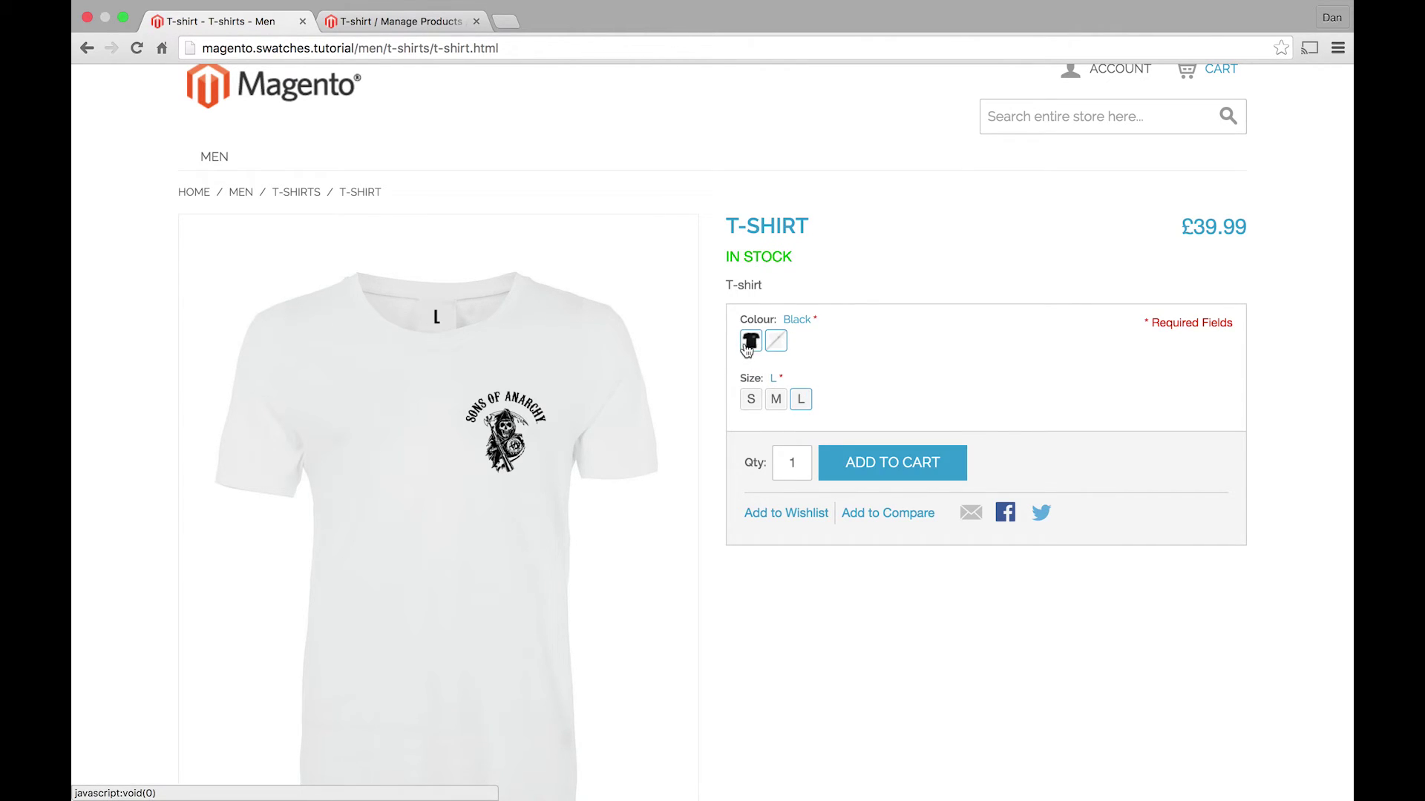
left_click(778, 341)
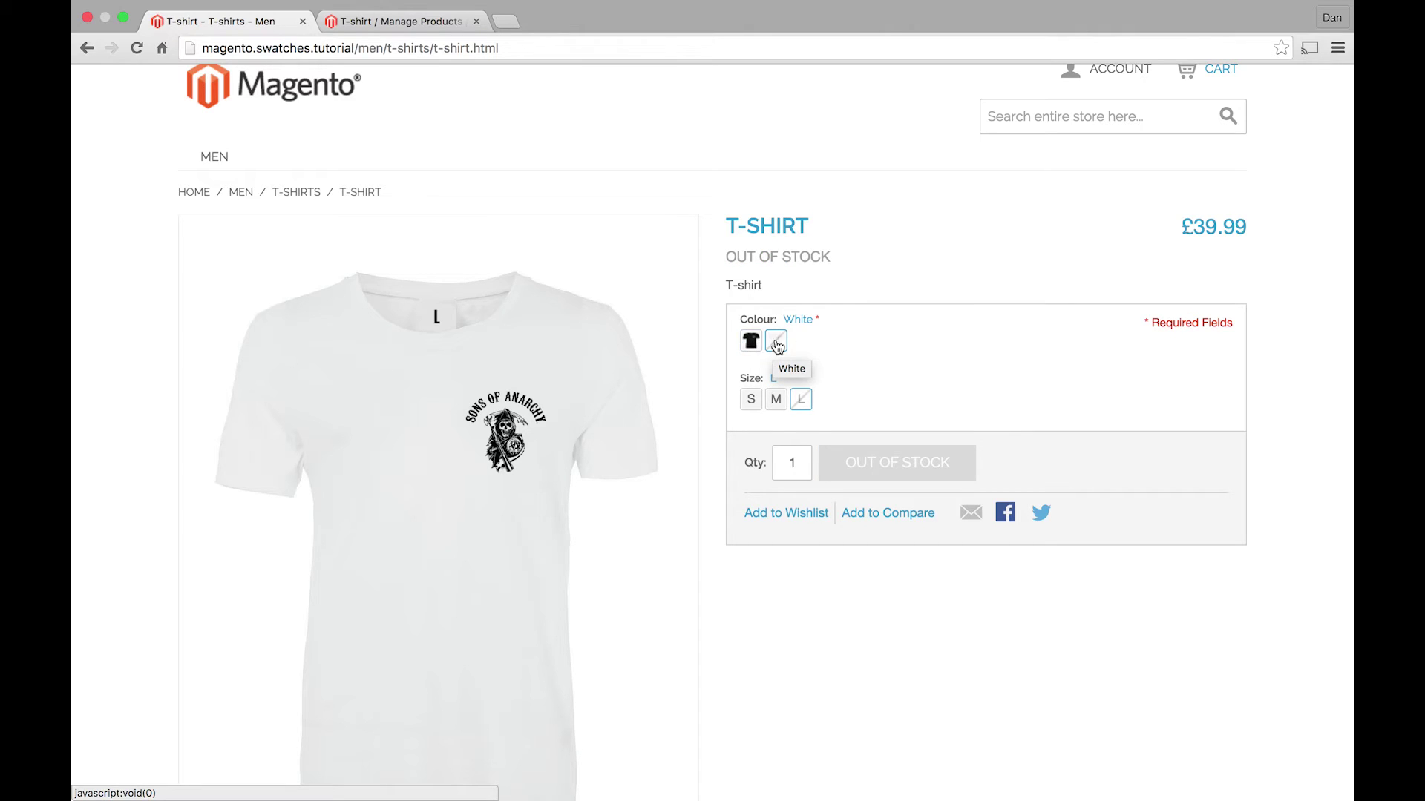
left_click(751, 340)
left_click(775, 342)
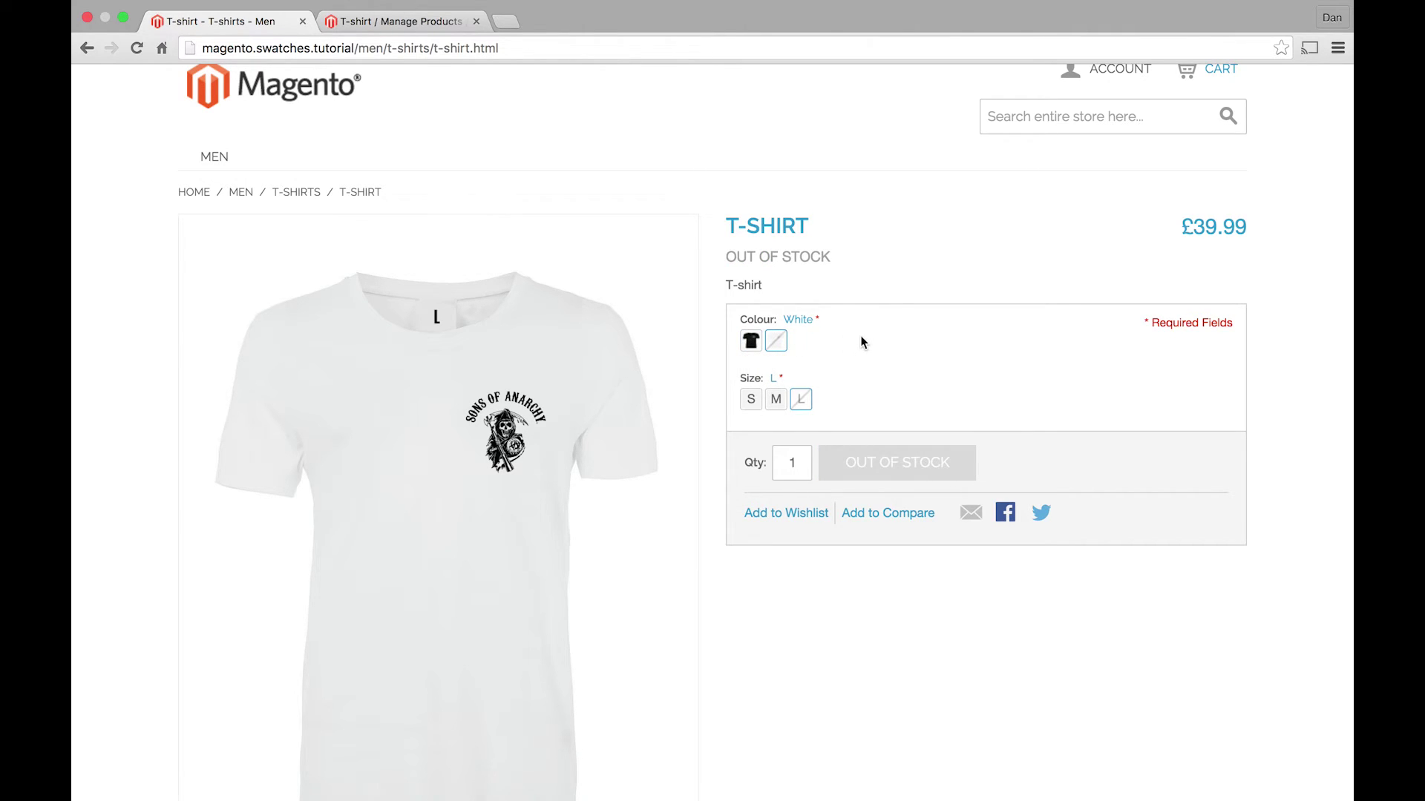
left_click(337, 29)
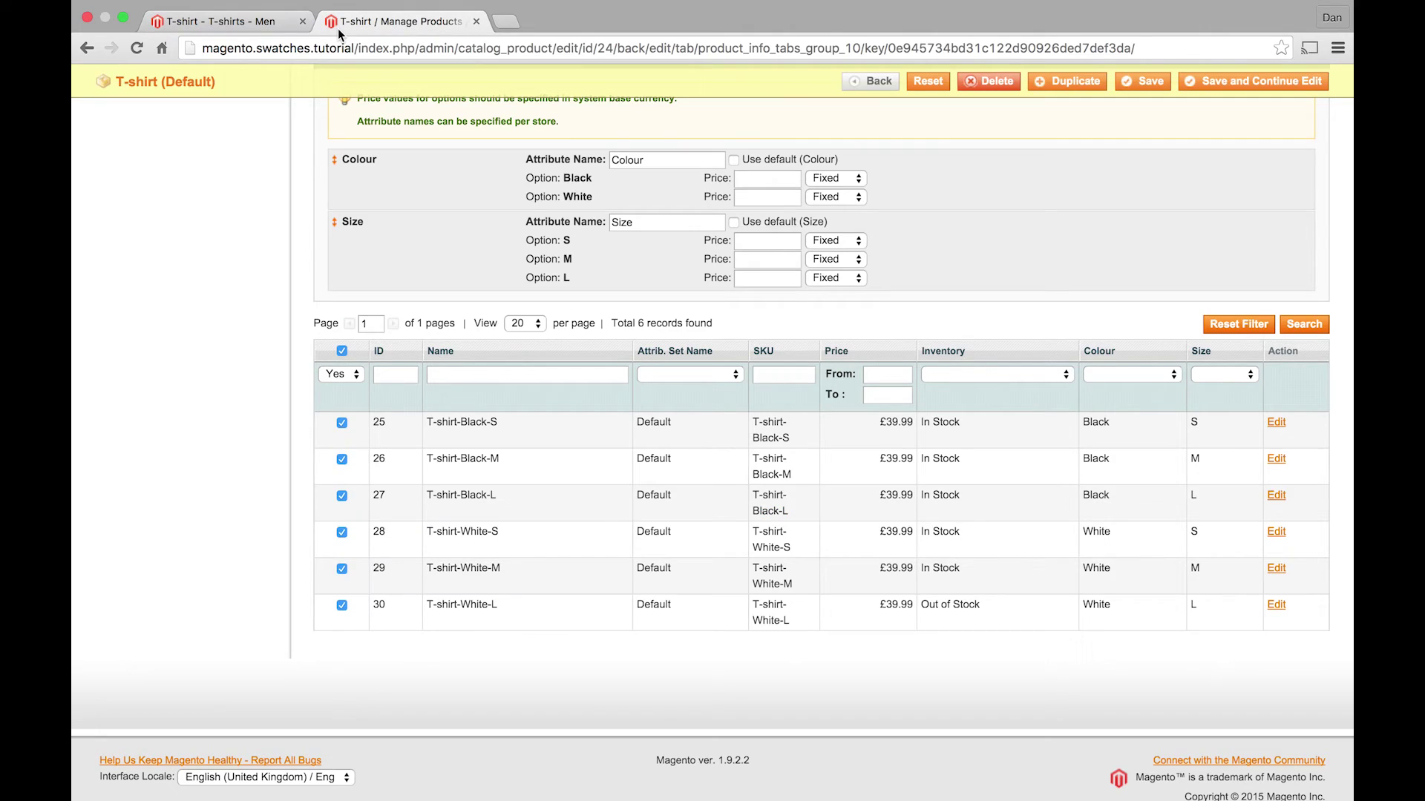
- Open About Us from CMS > Pages and launch Insert/Edit Image from its Content editor
scroll(714, 326, "up", 3)
scroll(714, 326, "up", 5)
mouse_move(544, 126)
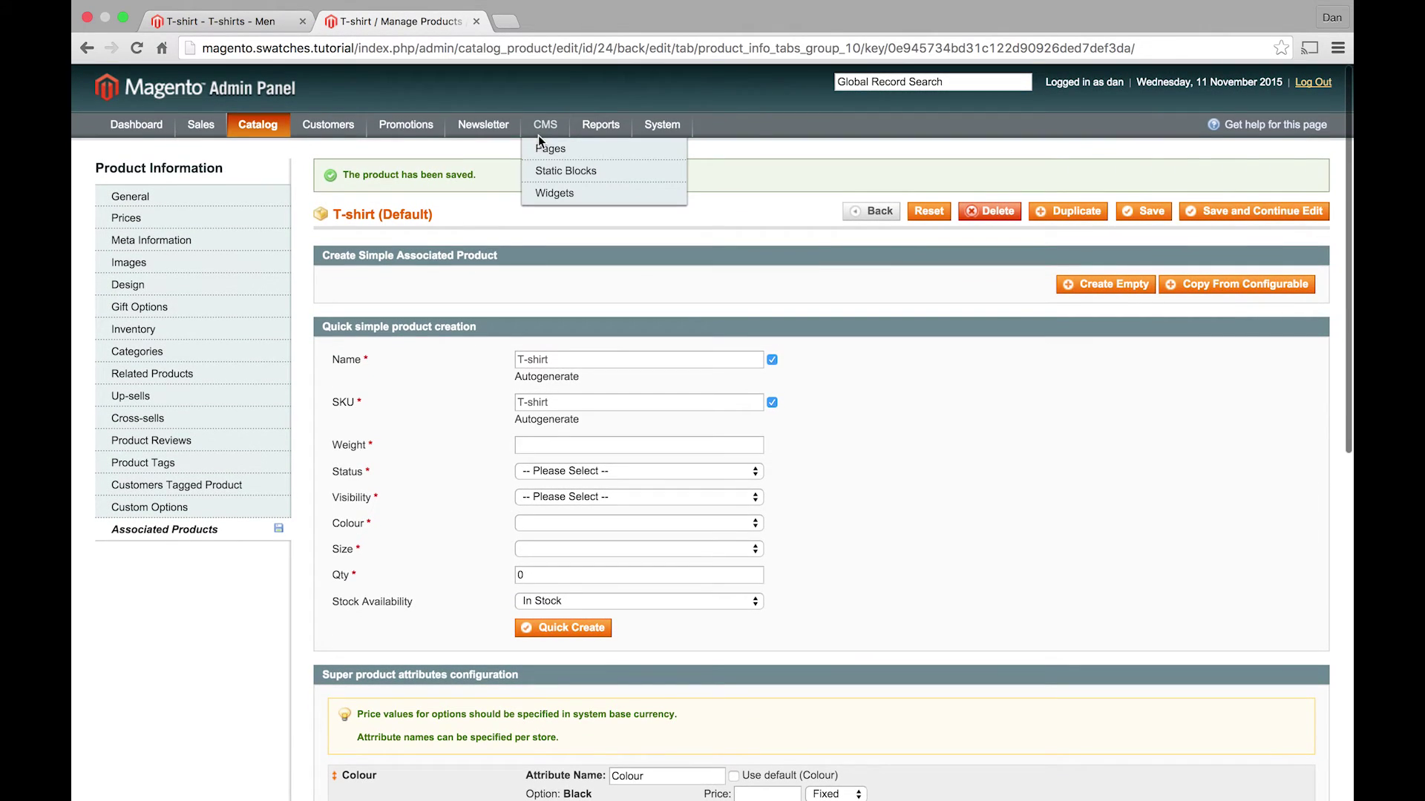
left_click(556, 154)
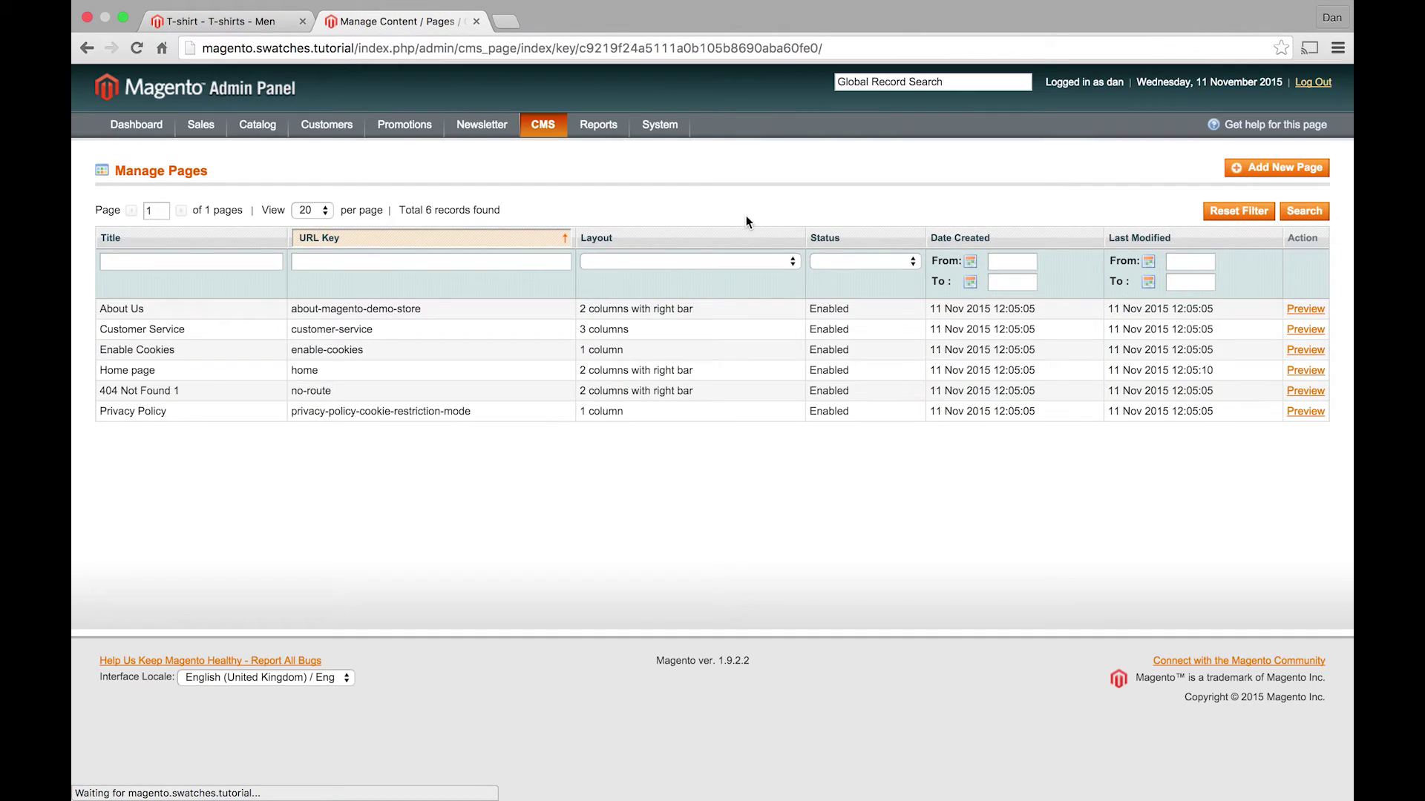
left_click(522, 317)
left_click(239, 228)
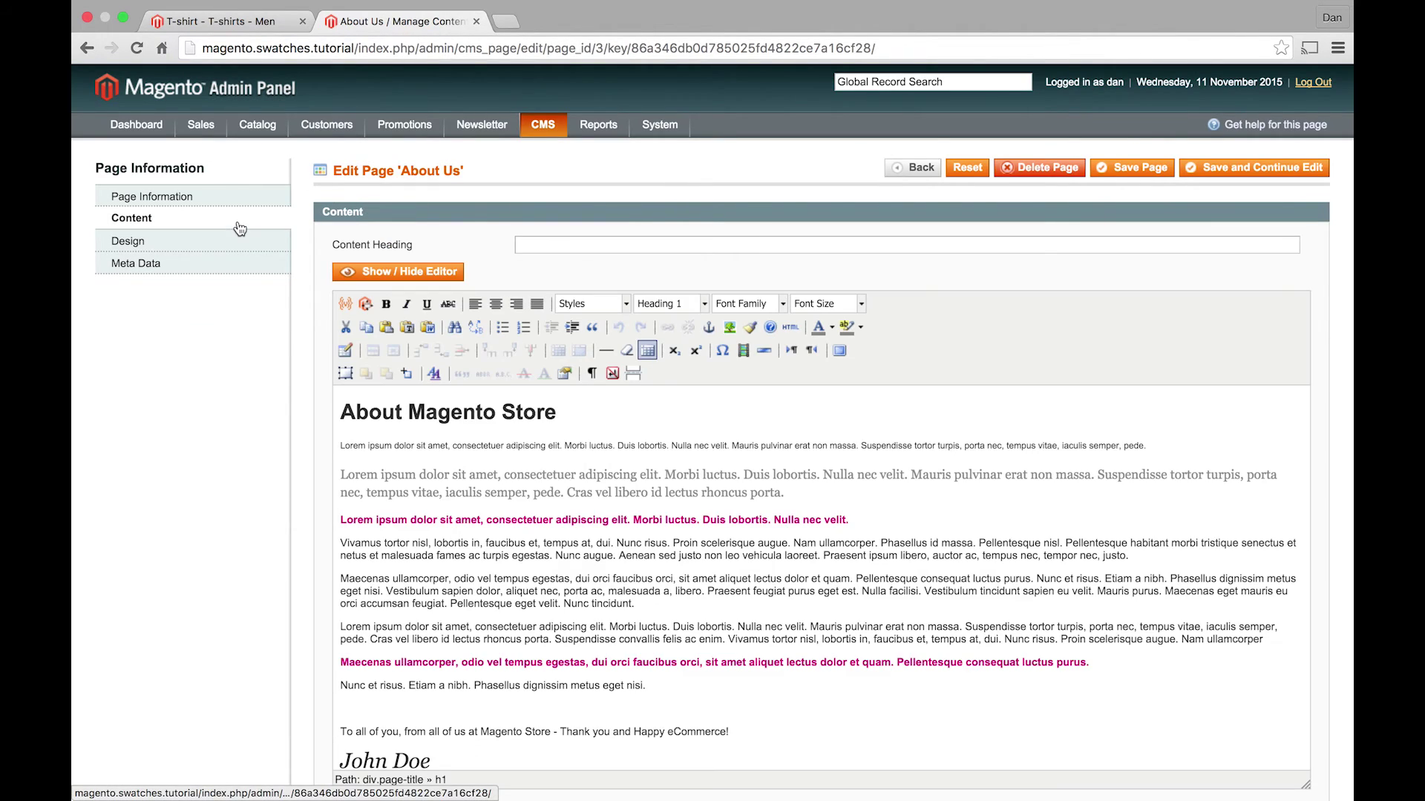
left_click(730, 326)
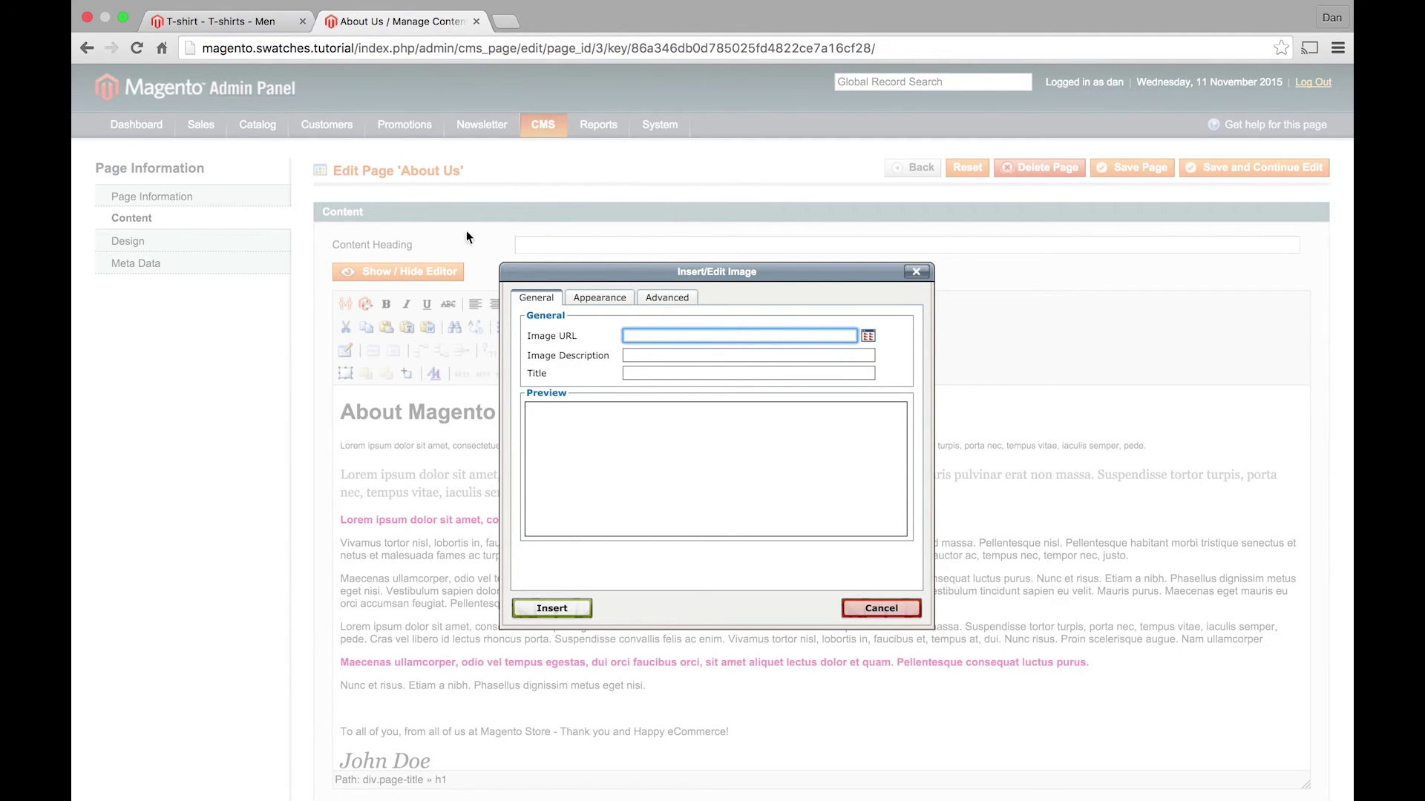
- Create a 'swatches' folder under Storage Root in the Image URL media browser
left_click(868, 337)
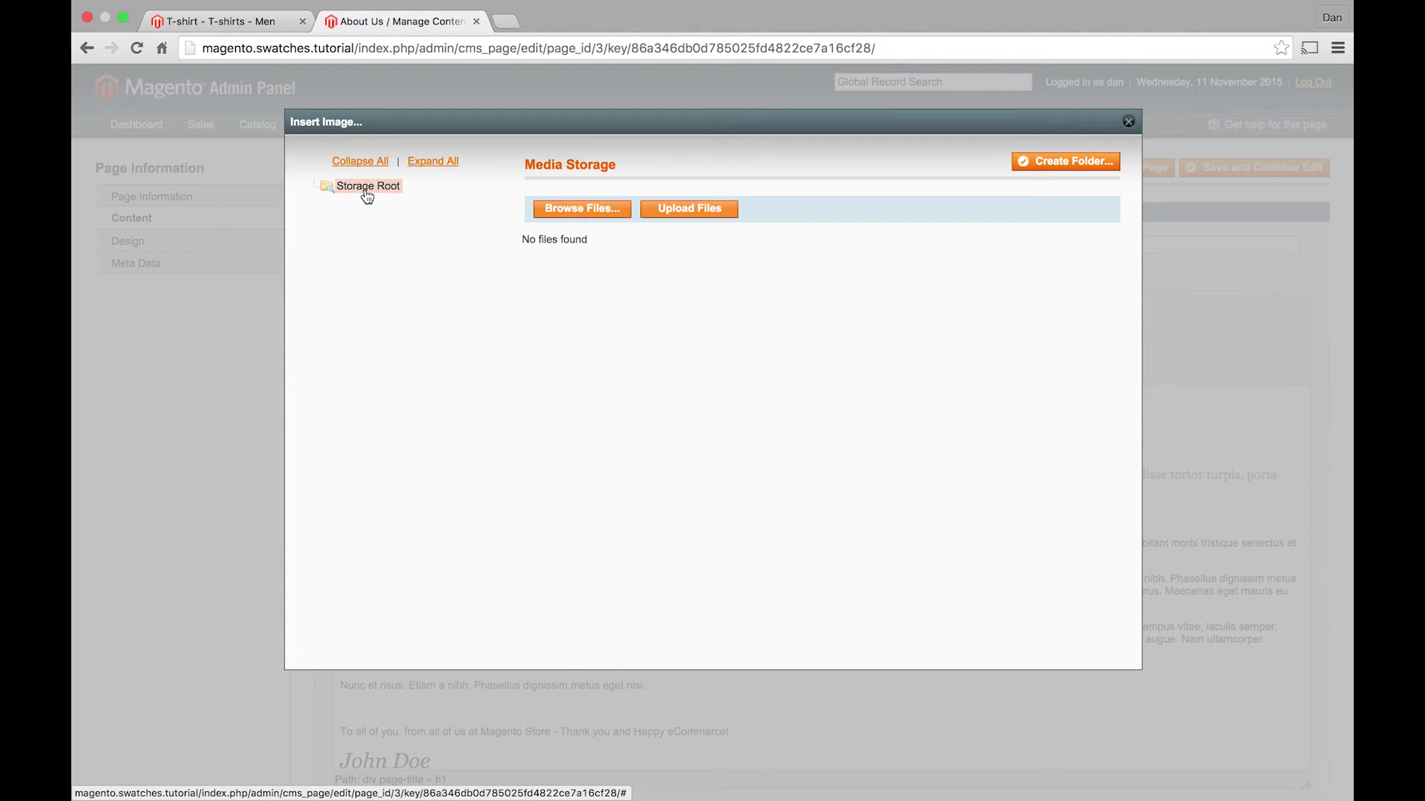
left_click(1054, 162)
type("swatches")
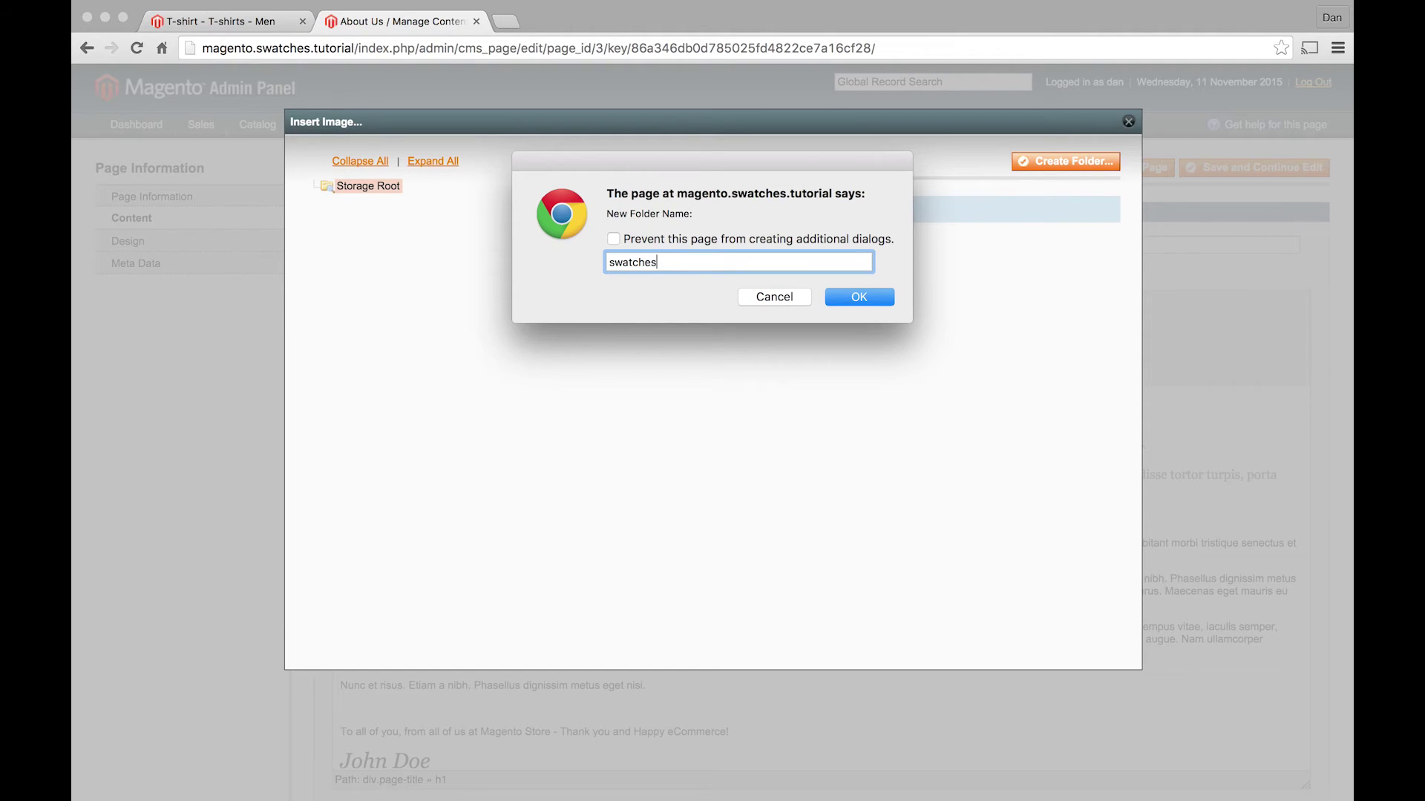
left_click(860, 298)
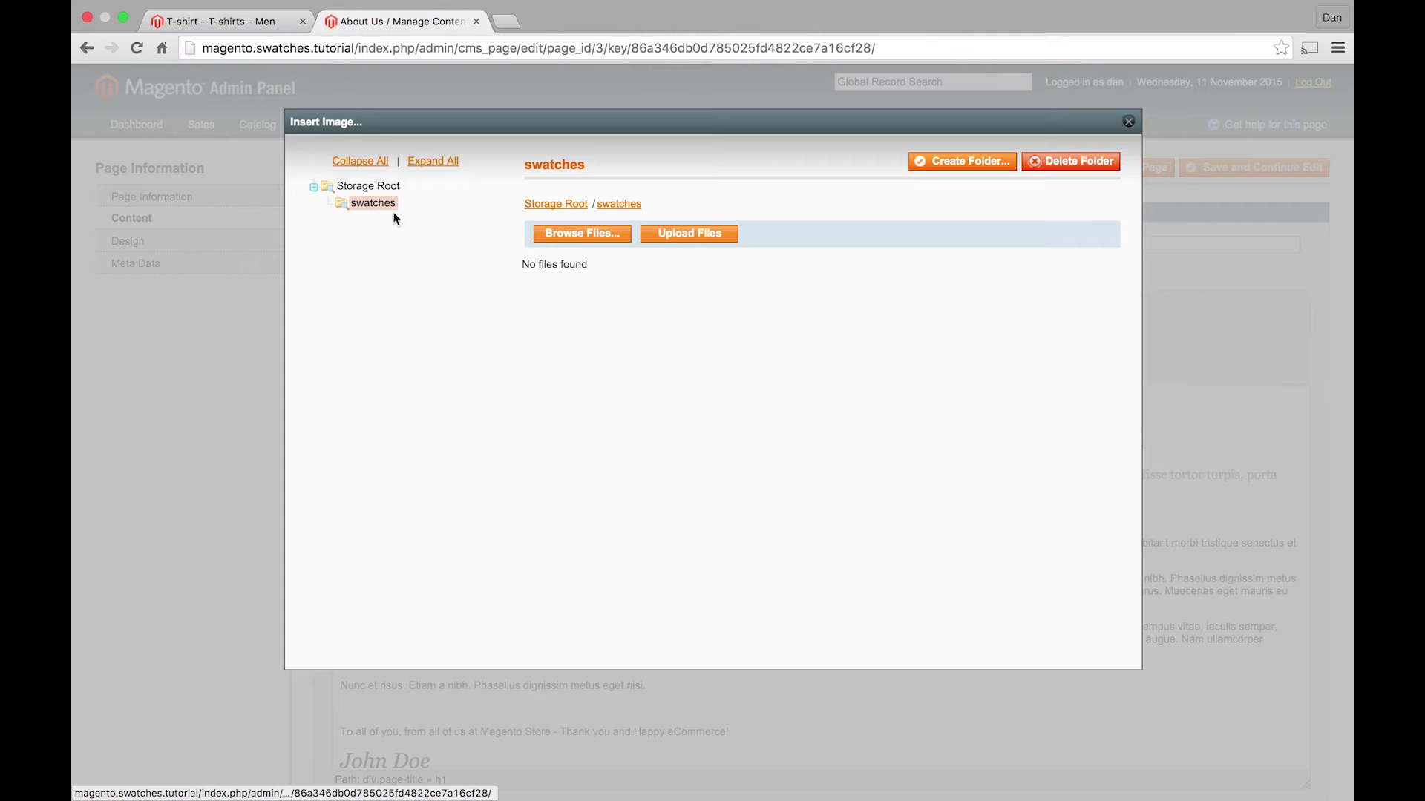
- Select white.png and black.png in the Desktop's swatch images folder for upload
left_click(581, 233)
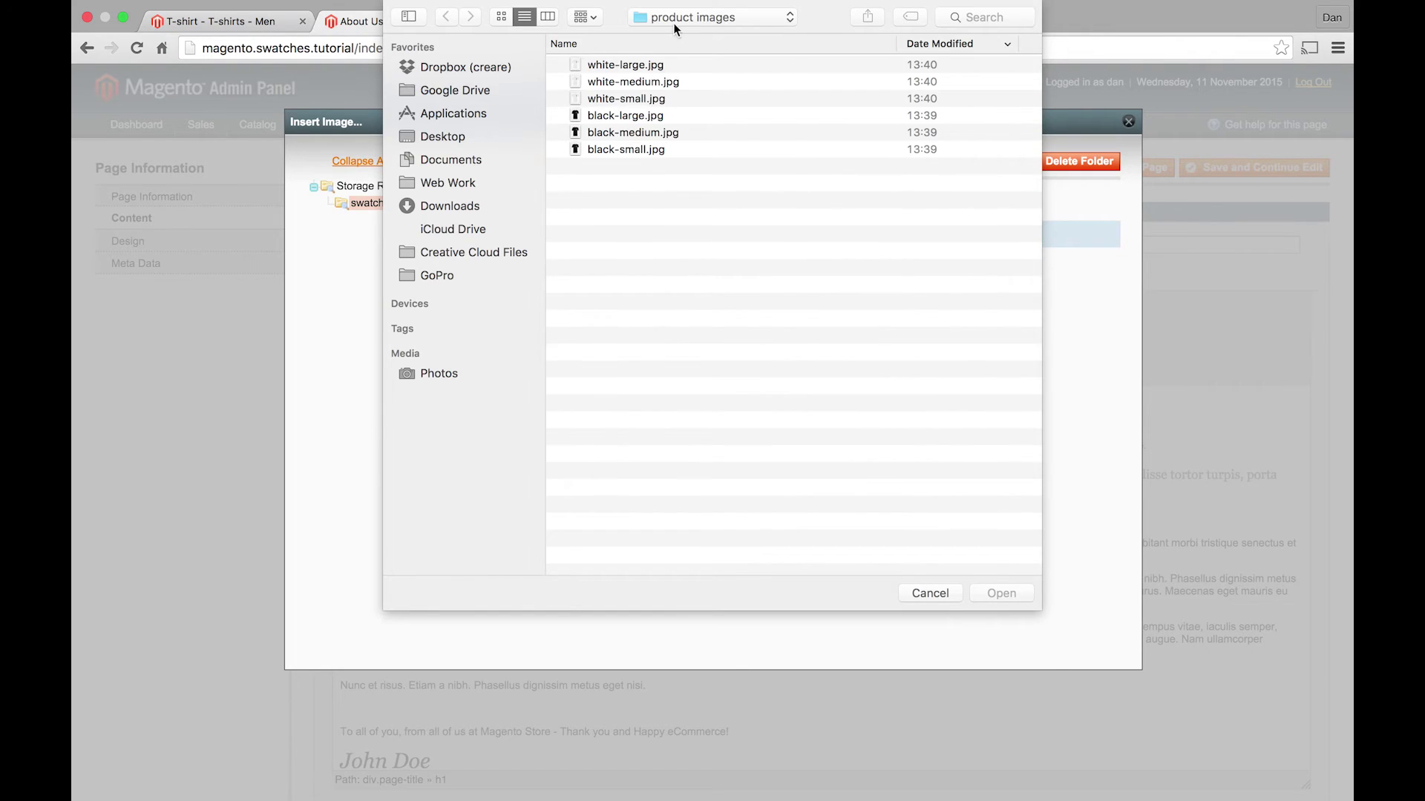
left_click(676, 28)
left_click(684, 37)
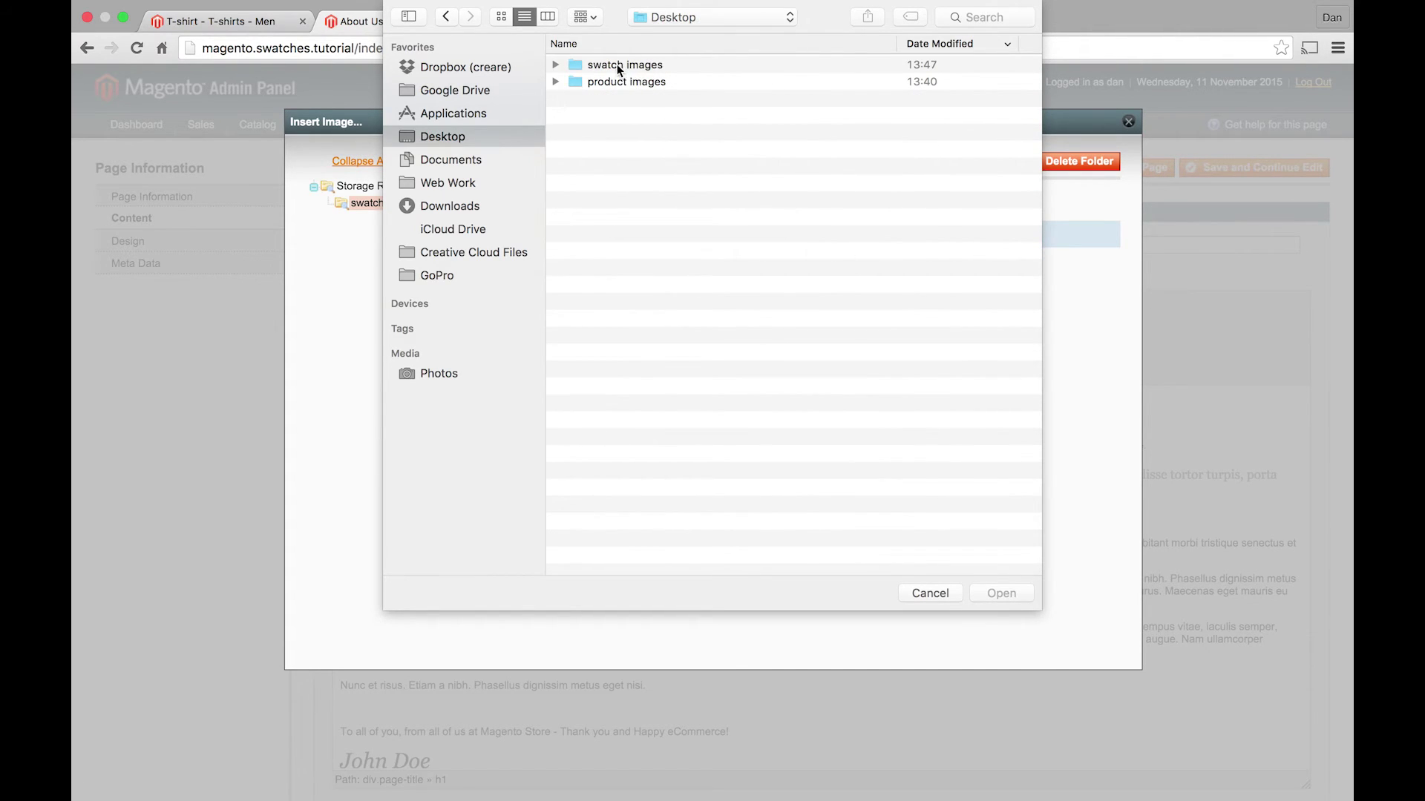
double_click(617, 63)
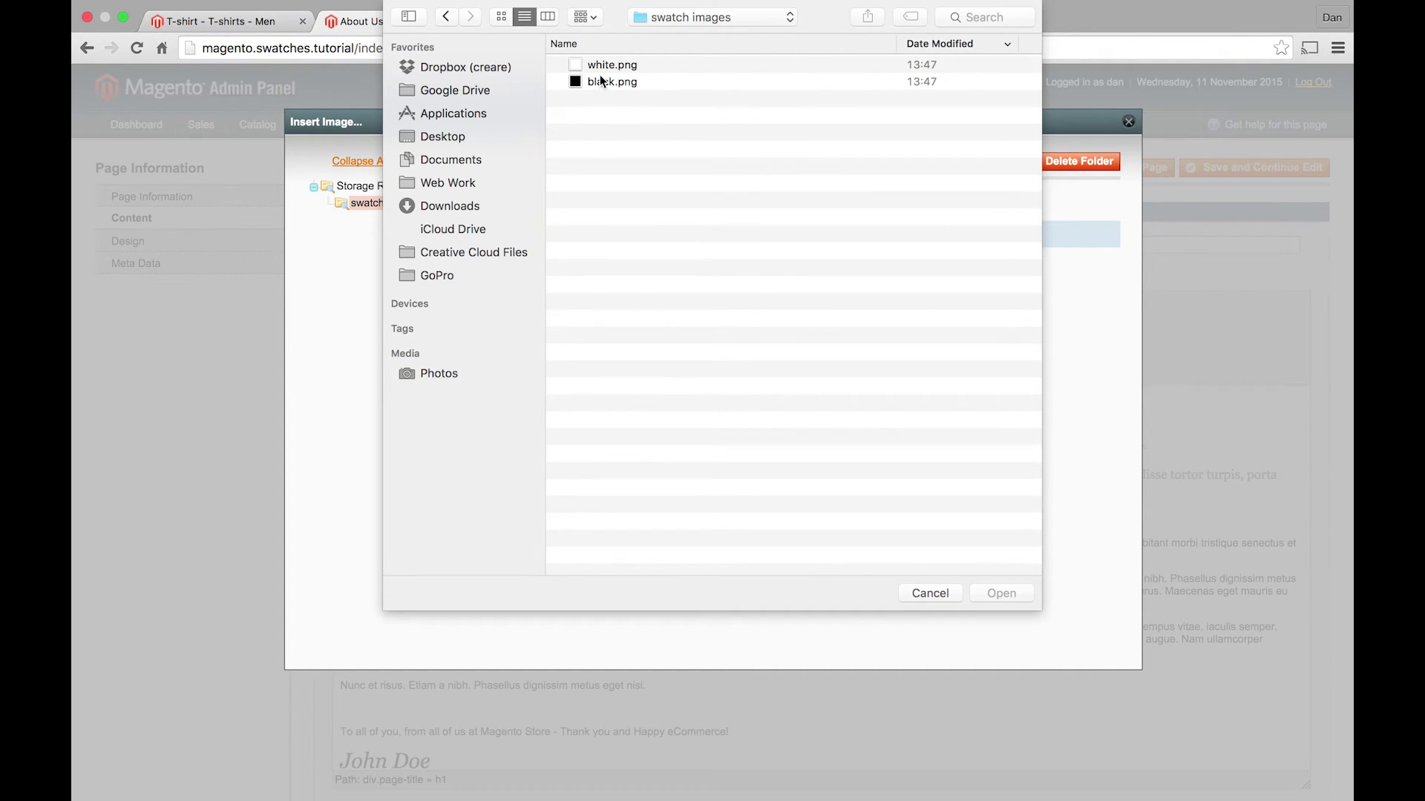
left_click(617, 69)
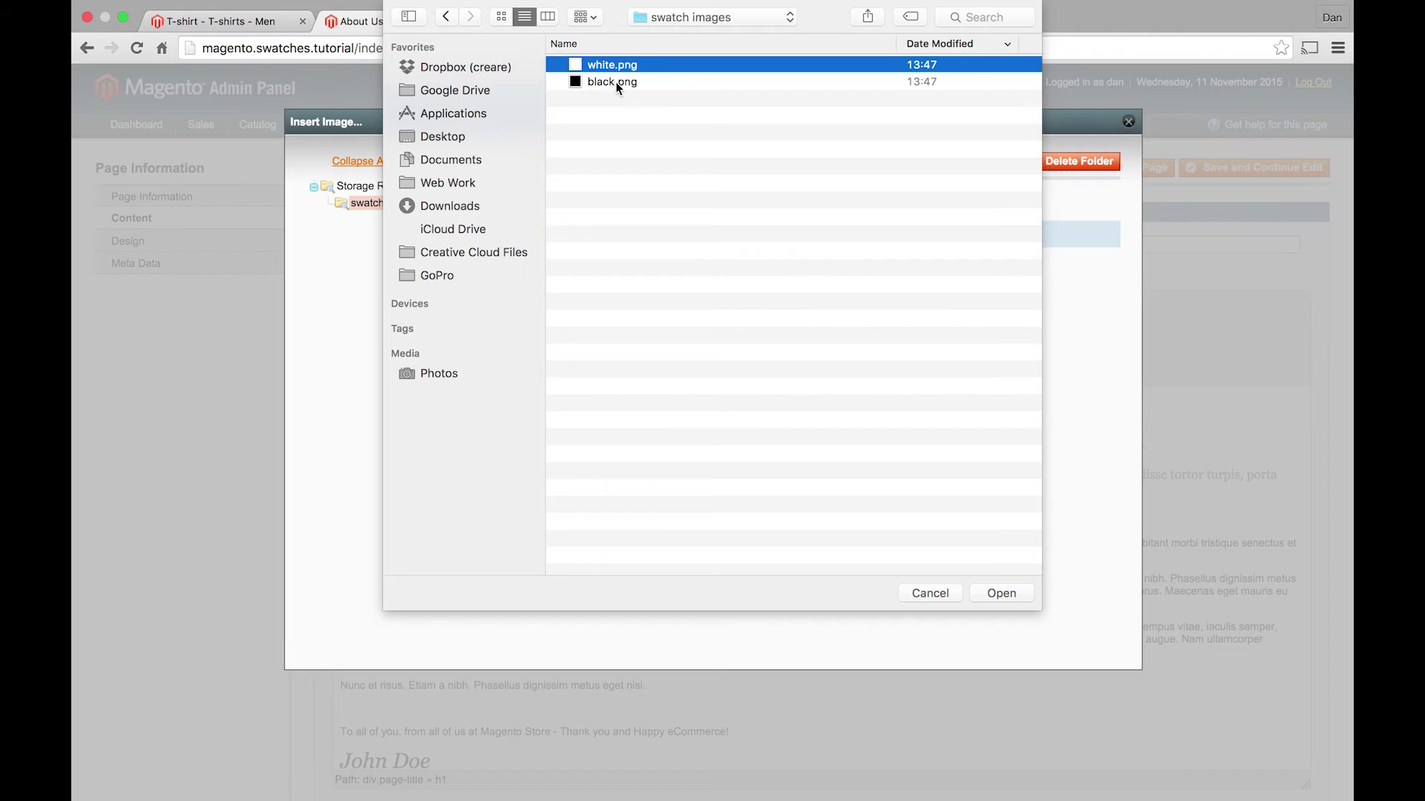
left_click(616, 82, "shift")
left_click(1001, 593)
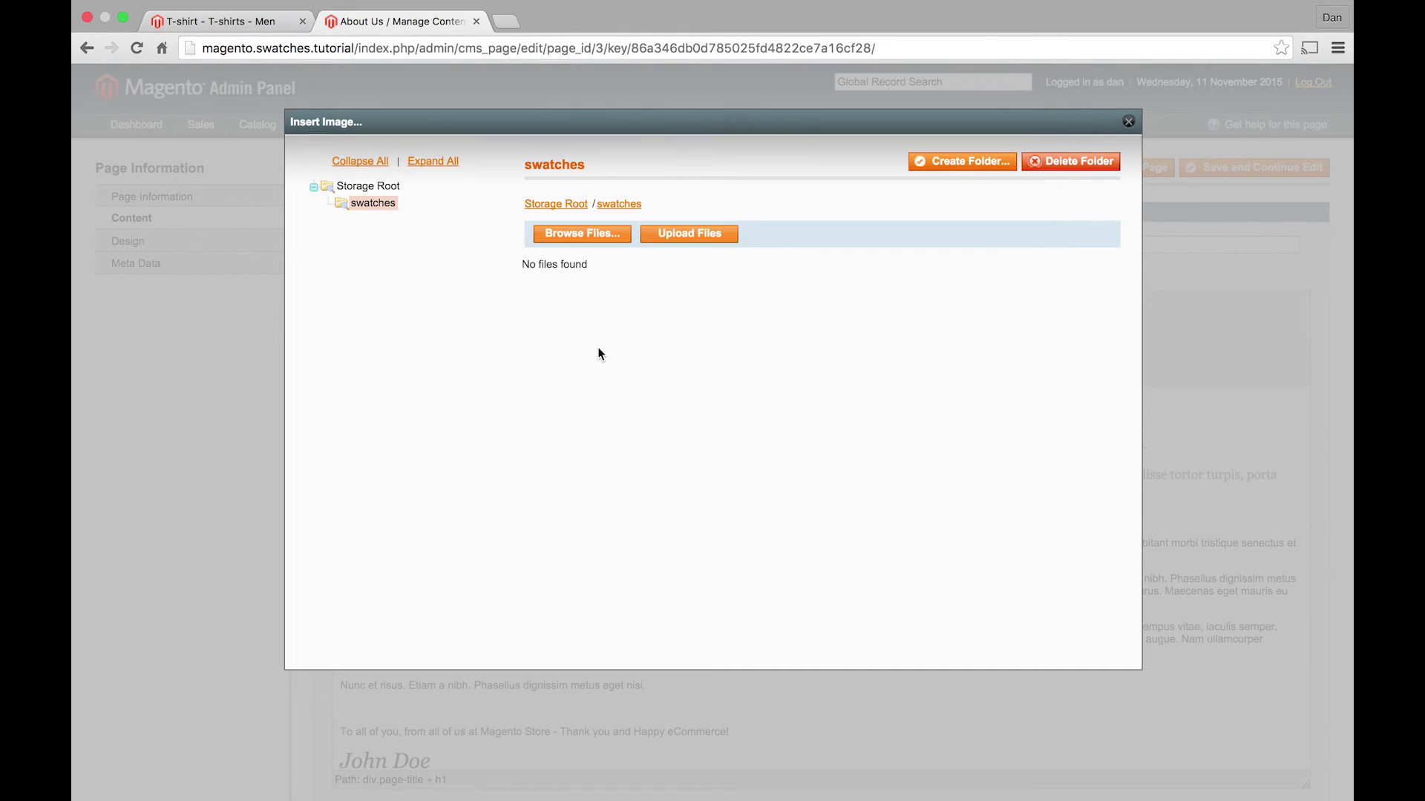
- Upload both swatch images into swatches, then close the media browser and Insert Image dialog
left_click(705, 233)
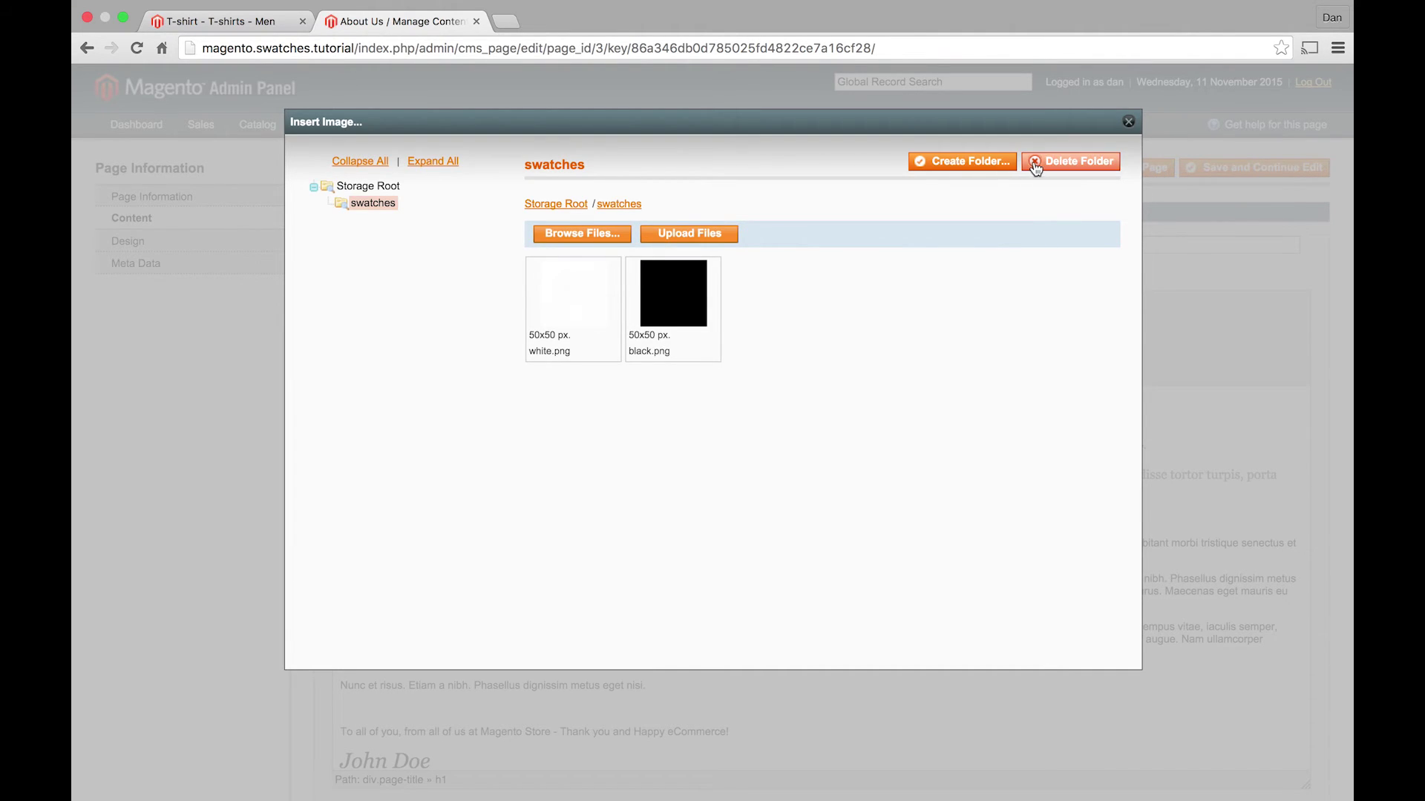
left_click(1128, 122)
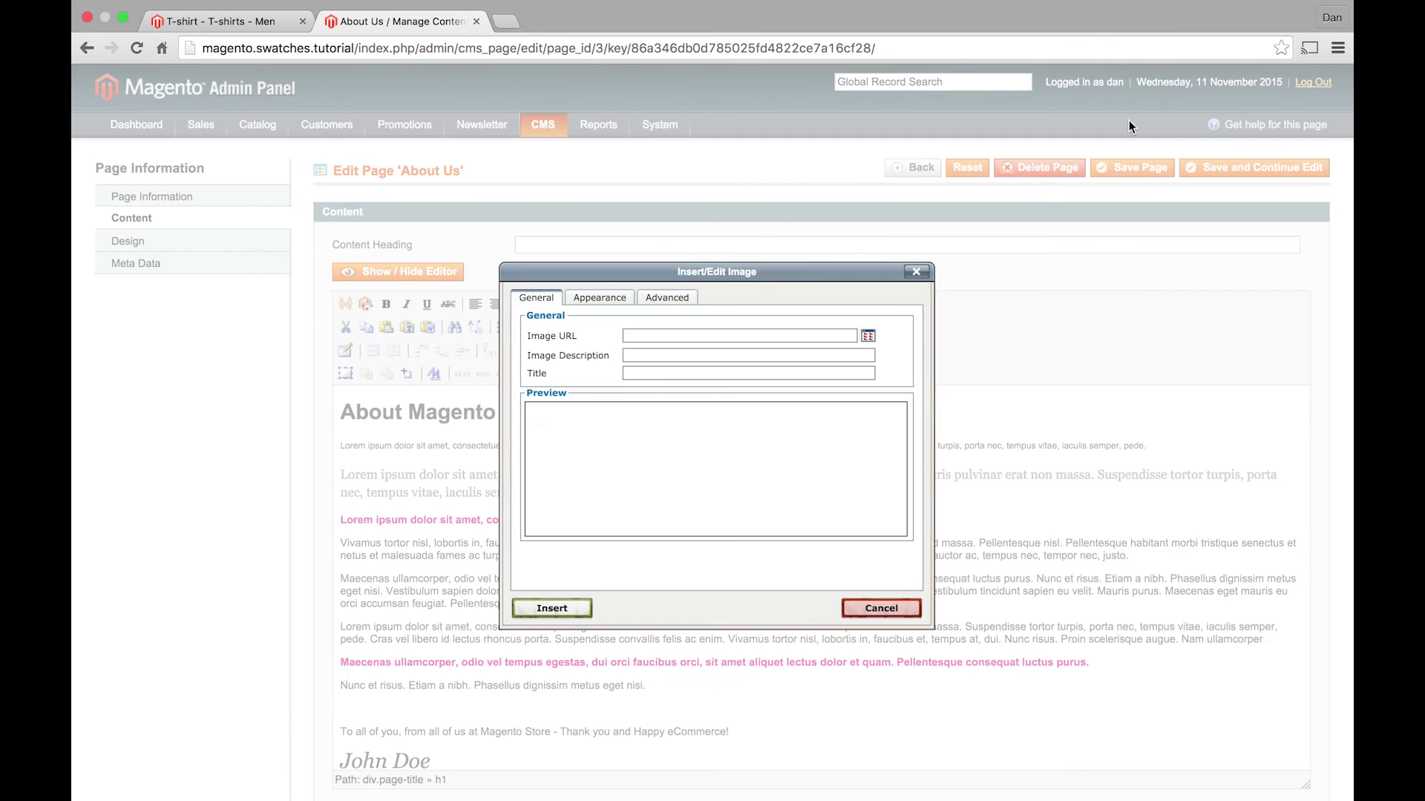
left_click(916, 264)
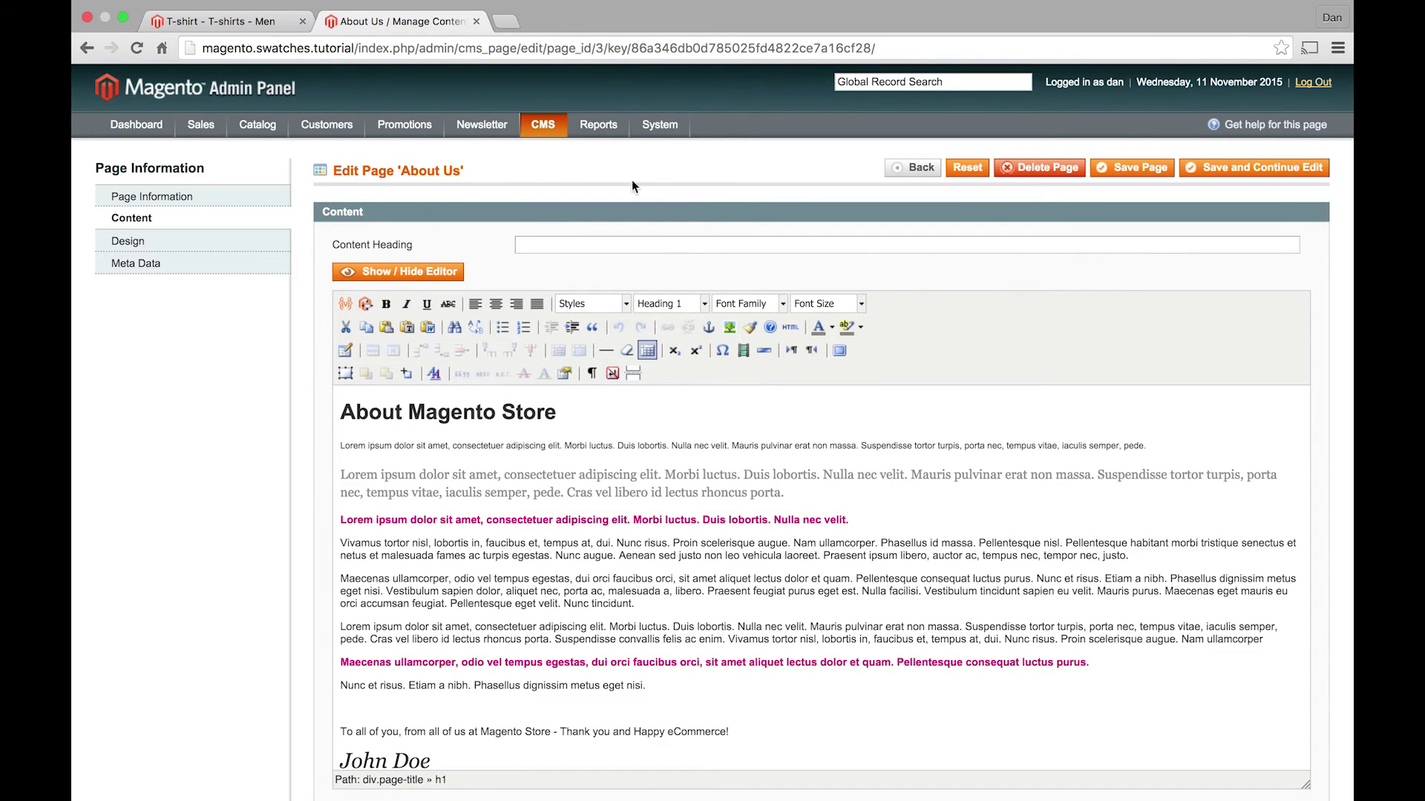
- Reload the storefront T-shirt page and pick the Black swatch to load the black photo
left_click(172, 23)
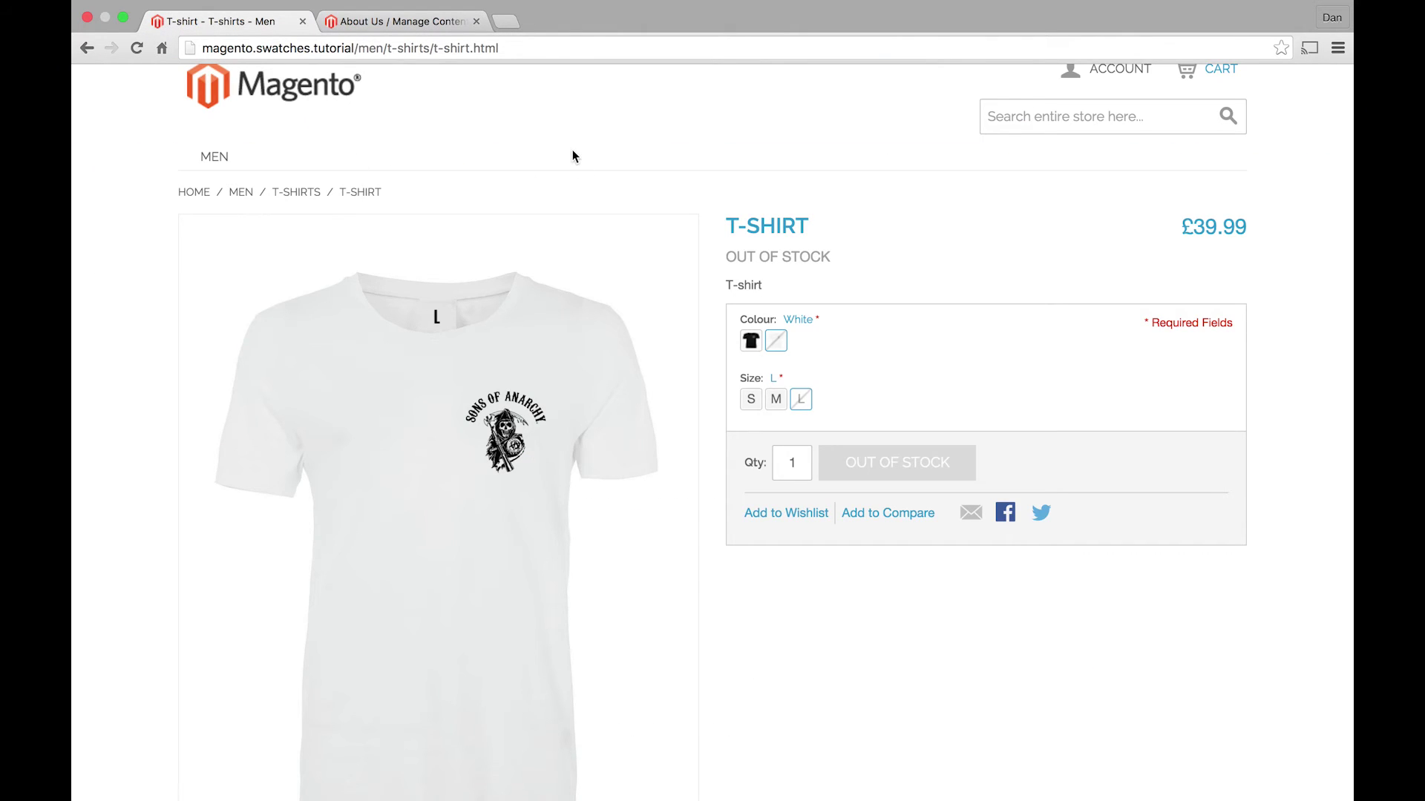
key("super+r")
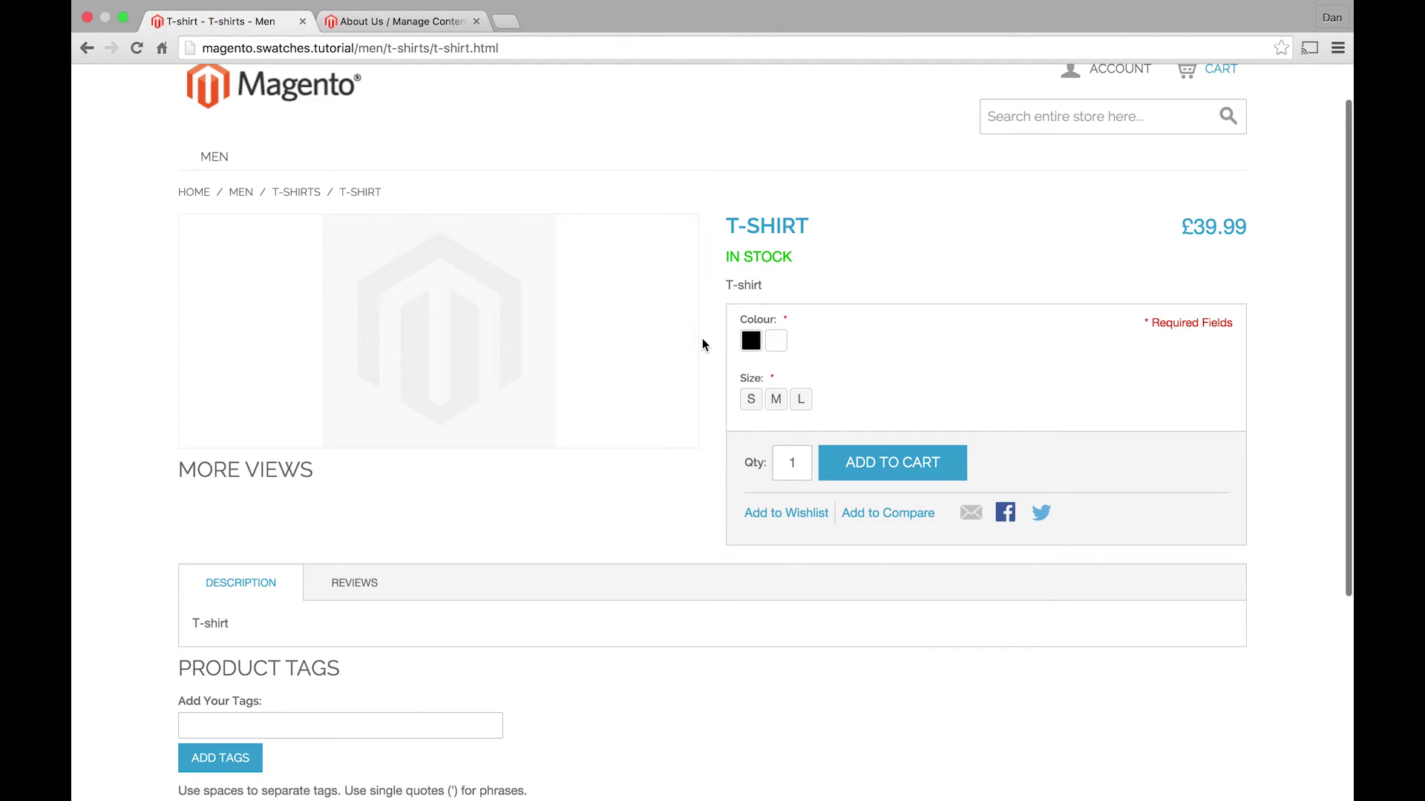
left_click(748, 343)
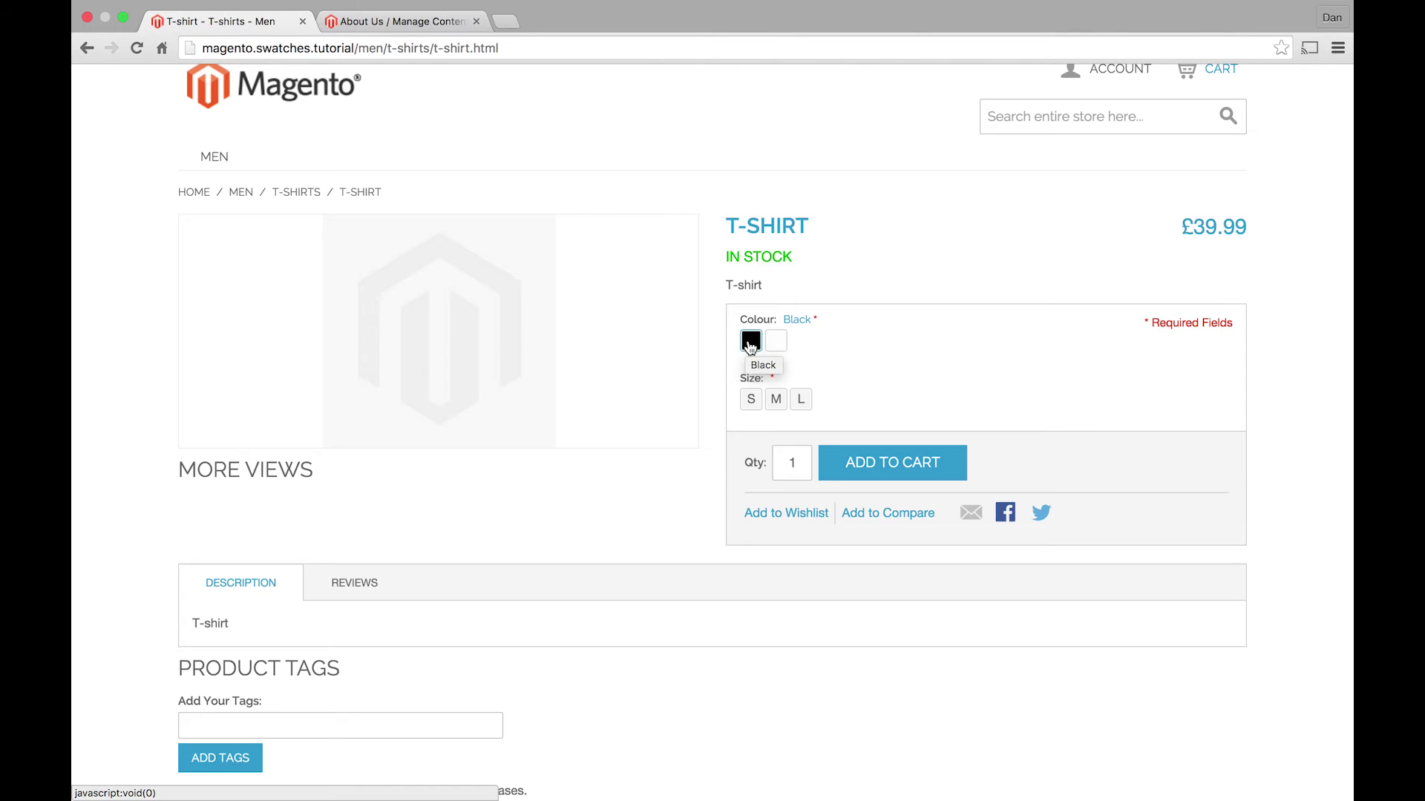
left_click(752, 347)
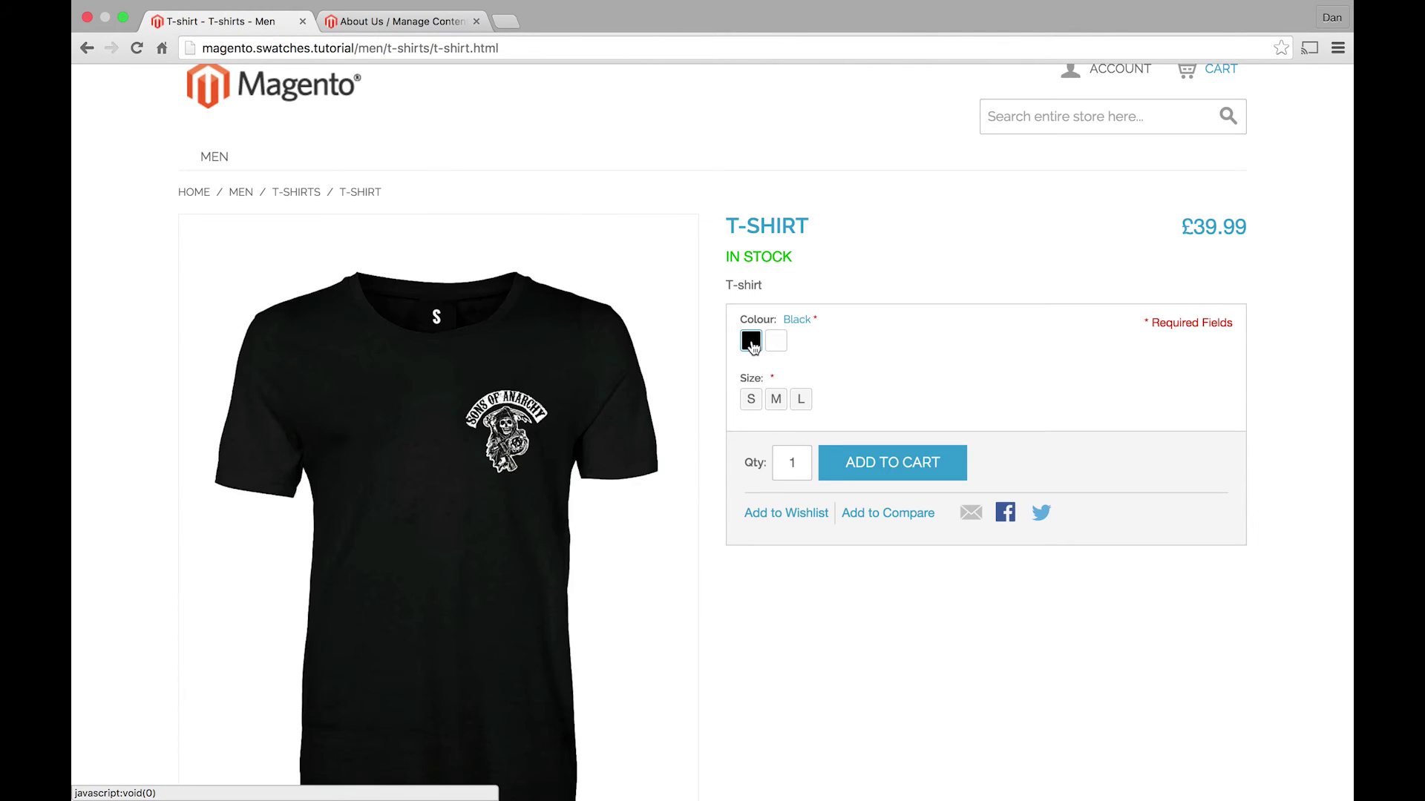
scroll(753, 347, "down", 2)
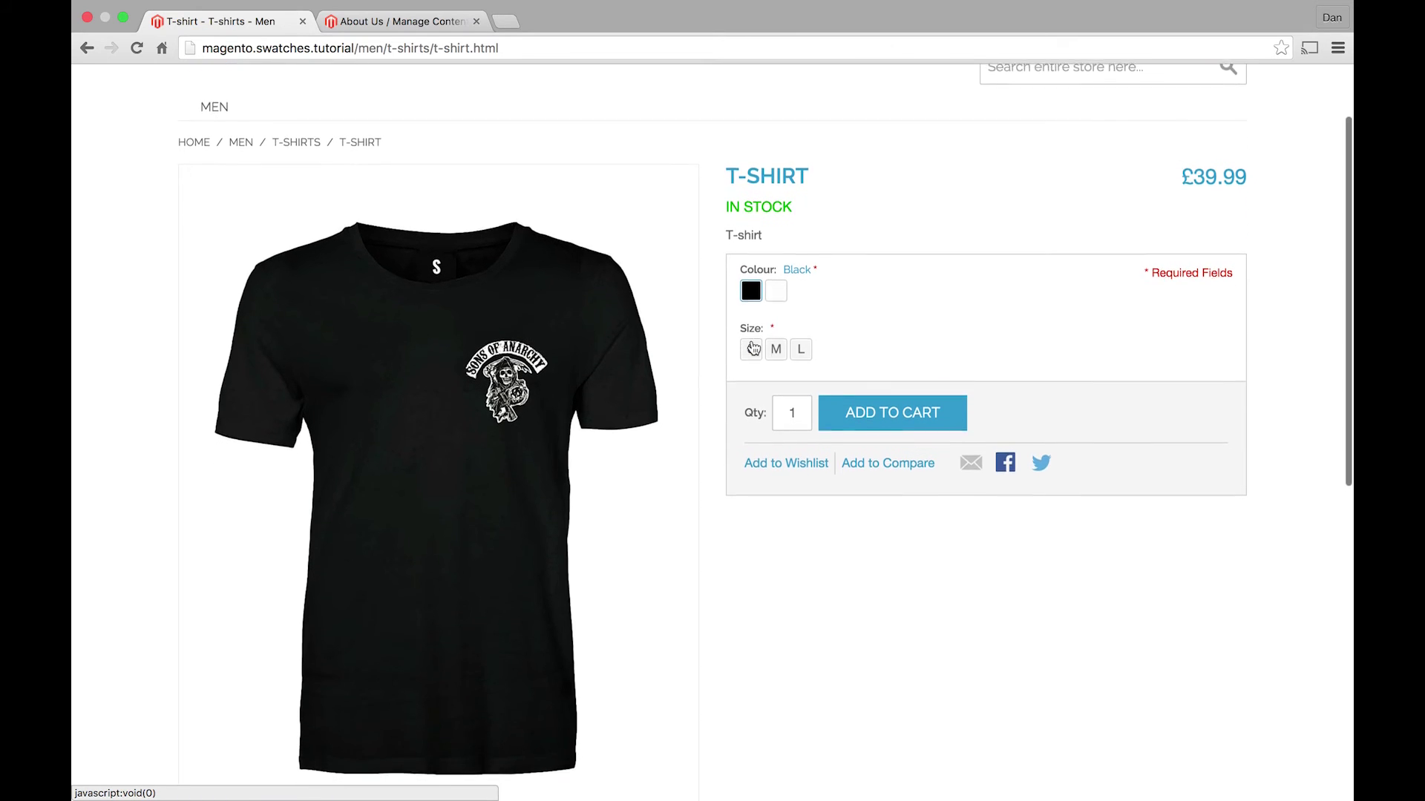
- Try sizes M and L, then the White colour in size S
left_click(776, 341)
left_click(792, 344)
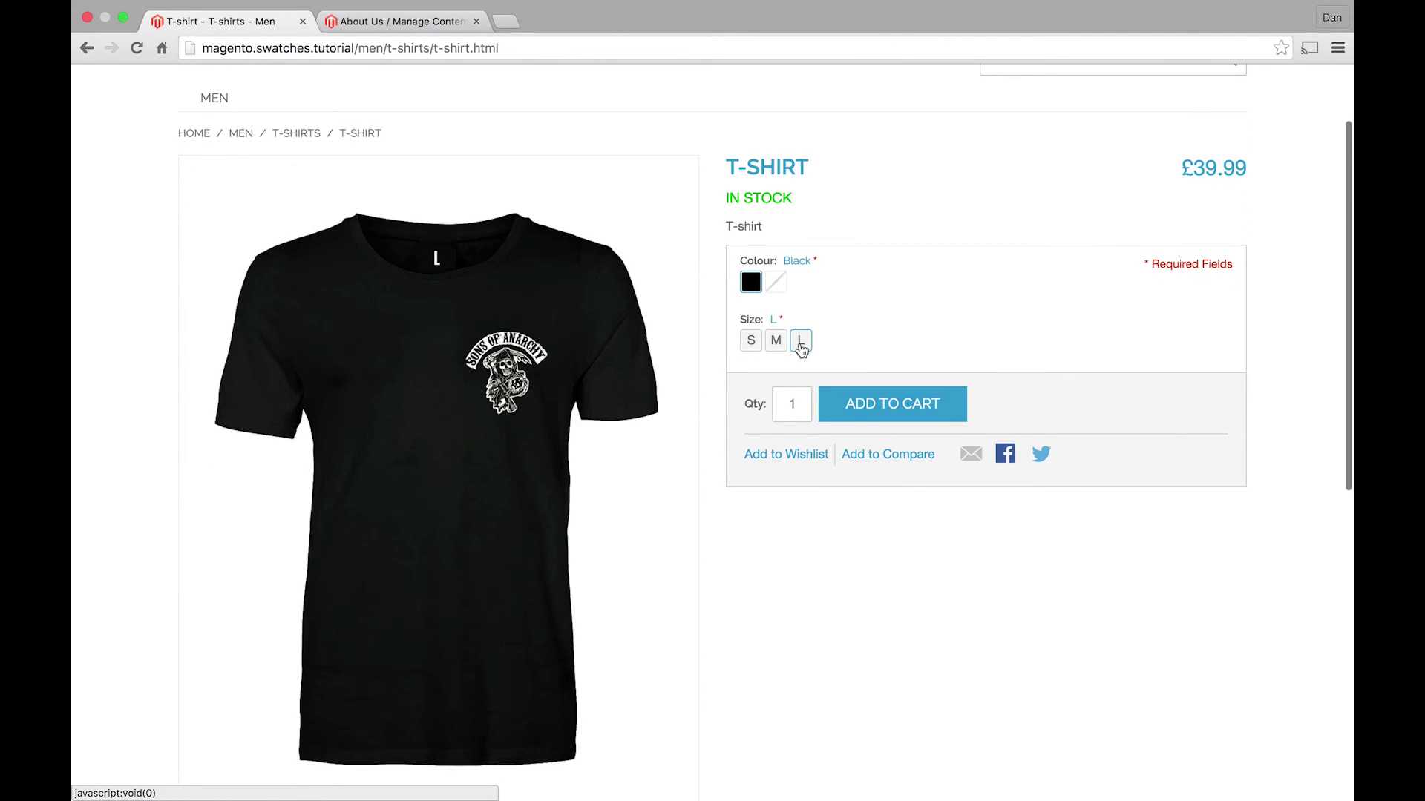
left_click(775, 284)
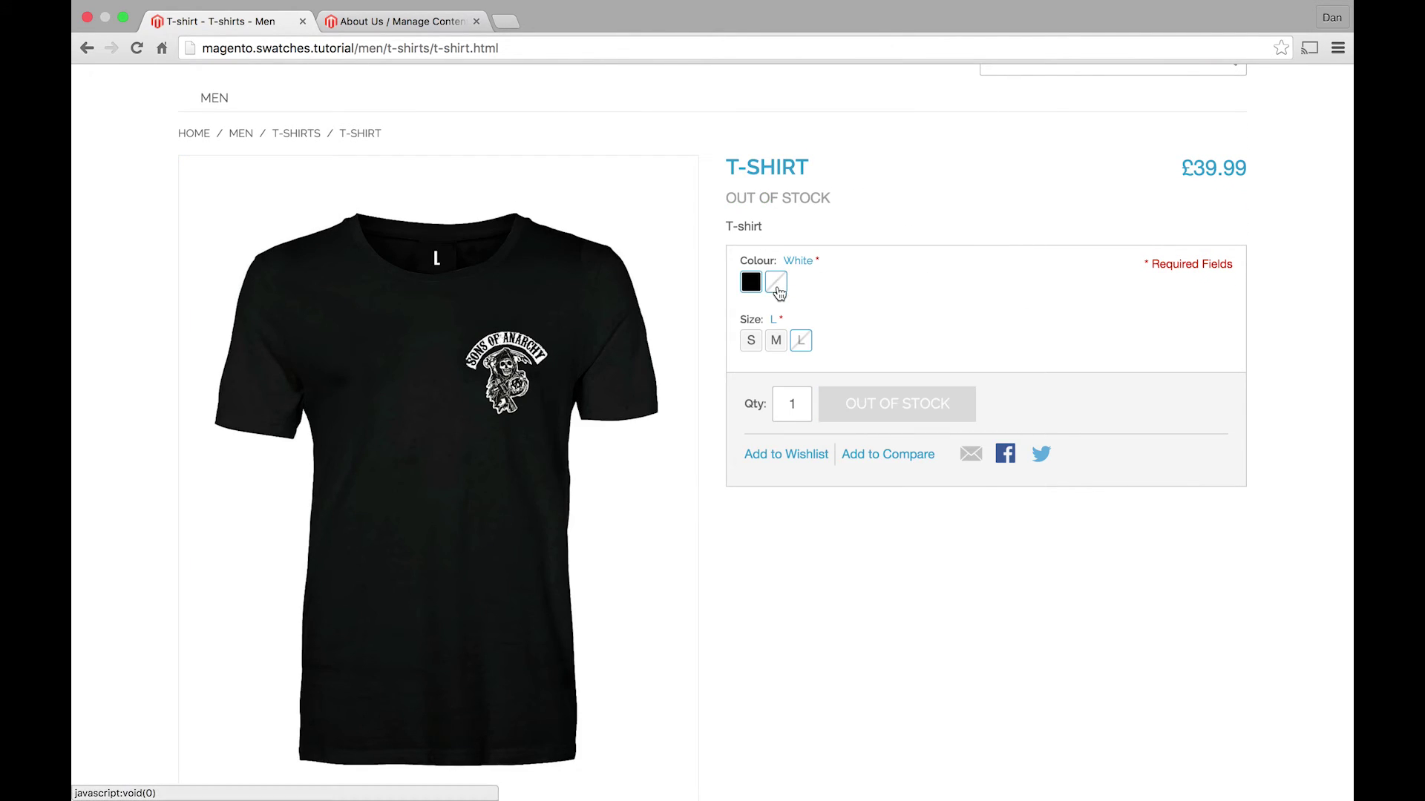
left_click(751, 340)
scroll(751, 340, "up", 3)
left_click(301, 252)
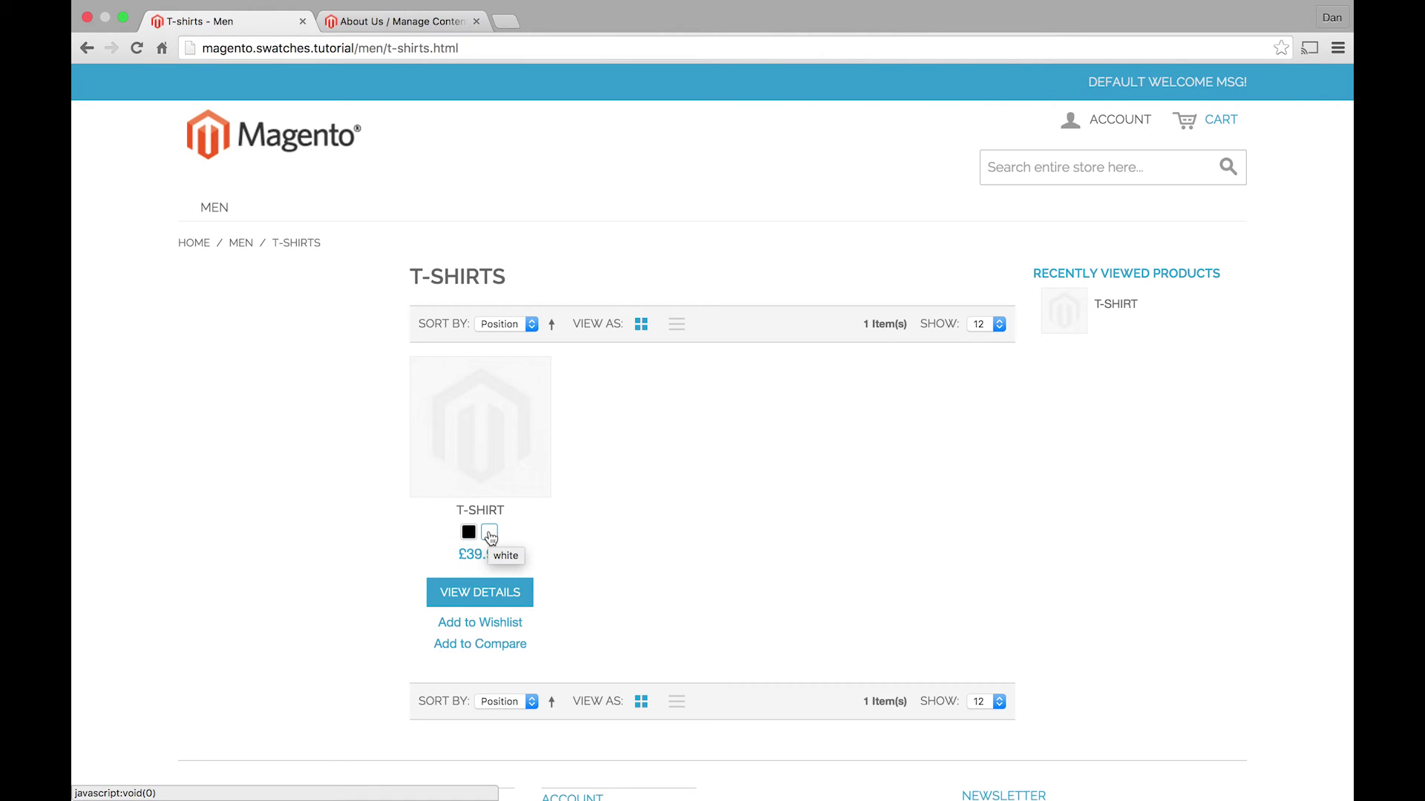
- Preview the white, black, then white T-shirt using the listing's colour swatches
left_click(490, 534)
left_click(469, 534)
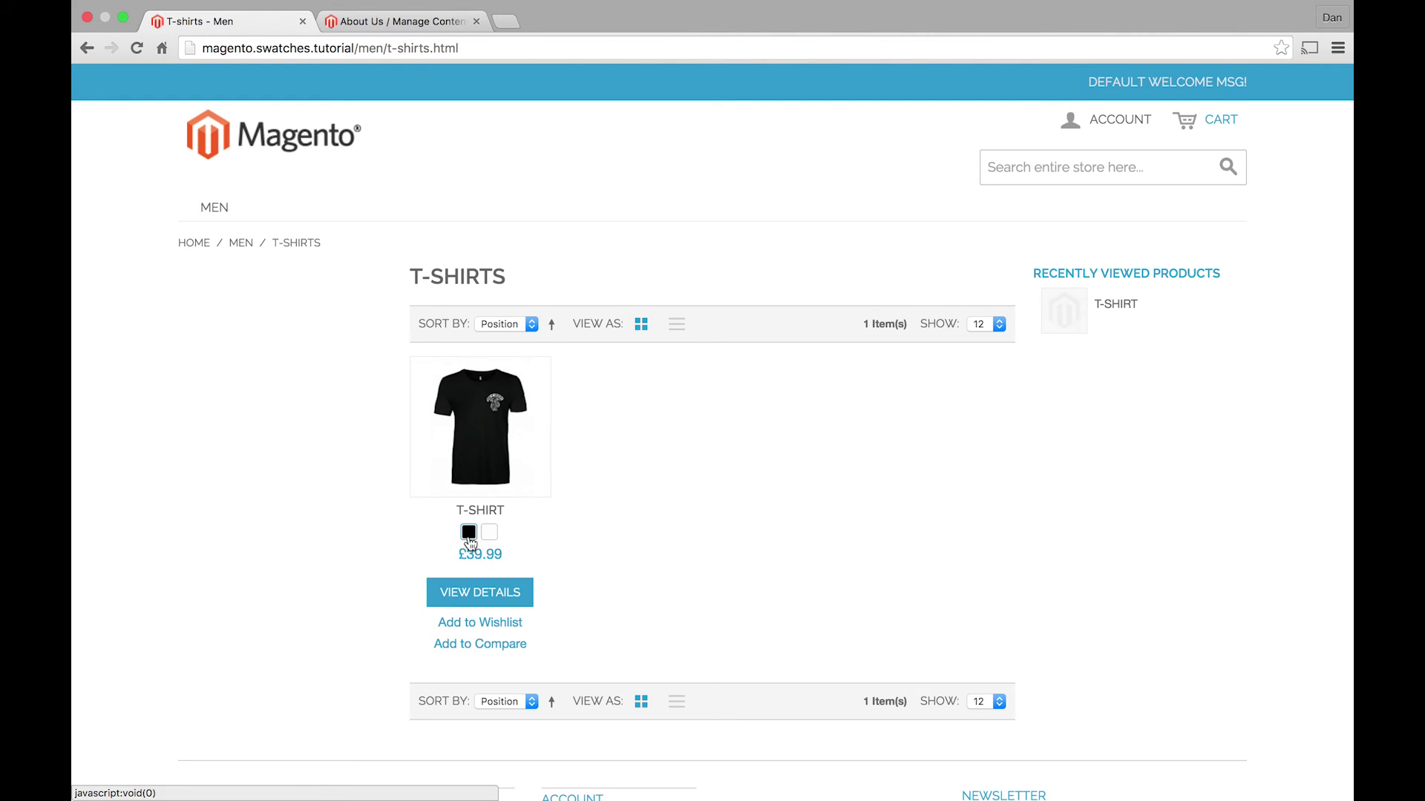
left_click(489, 532)
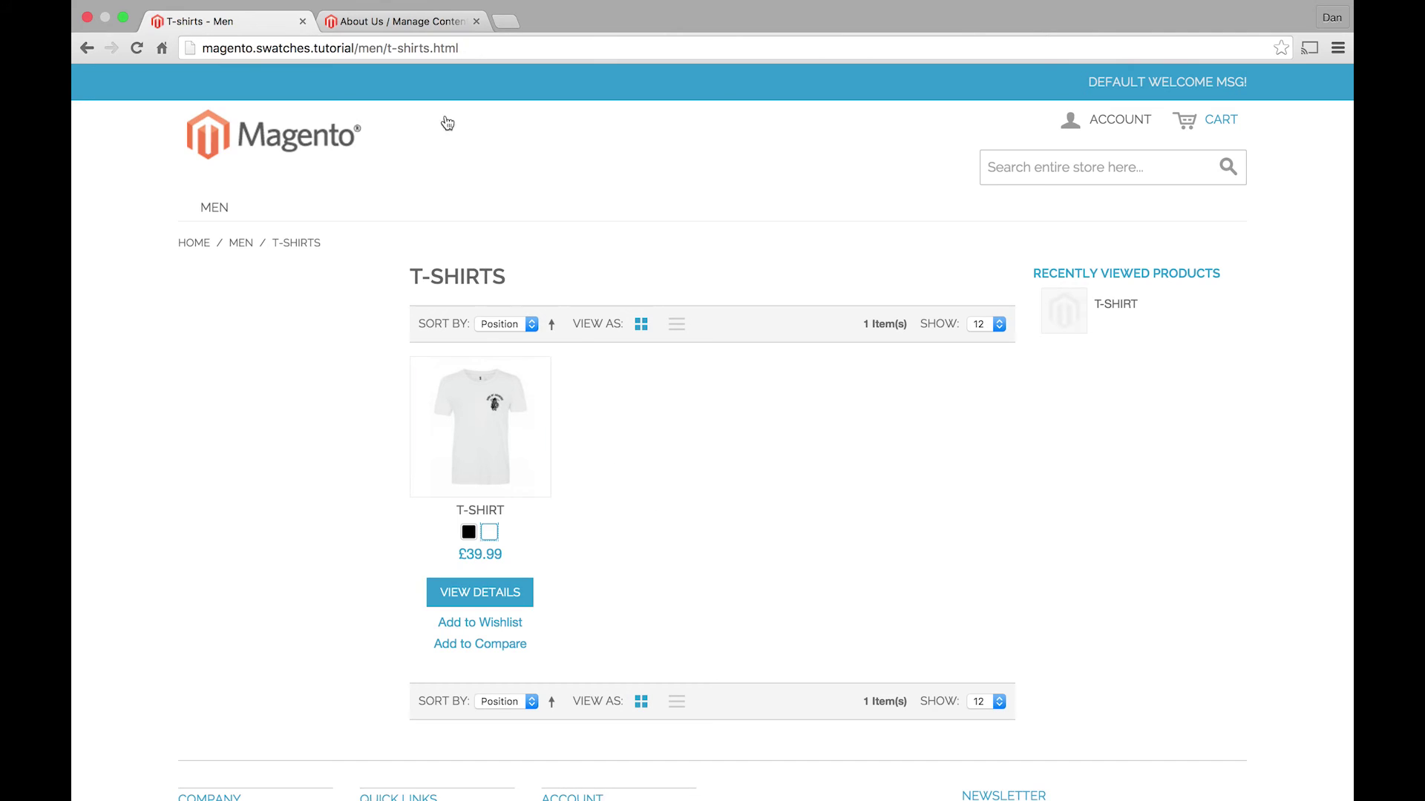
- Set Men > T-shirts Is Anchor to Yes, save the category, and reload the storefront listing
left_click(391, 21)
mouse_move(271, 135)
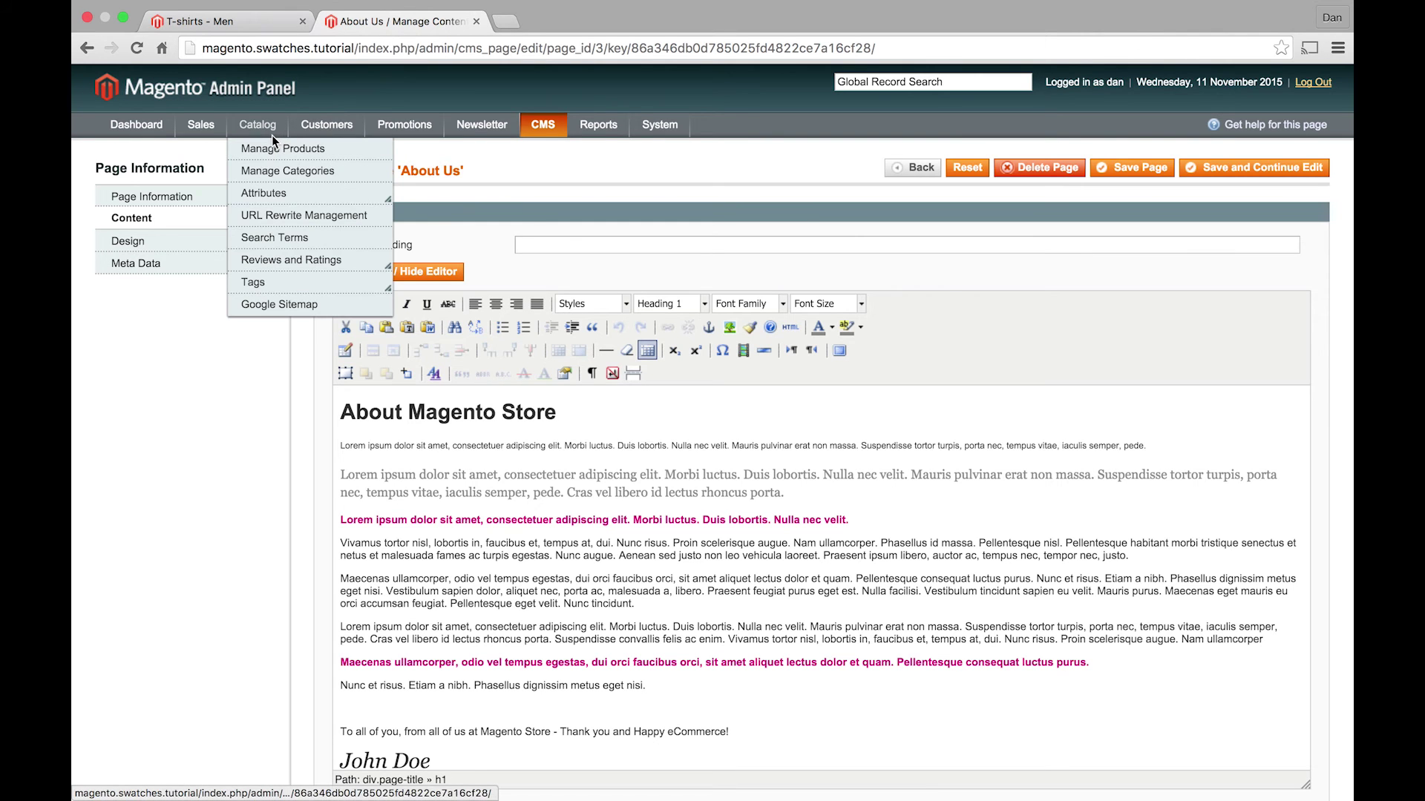
left_click(286, 172)
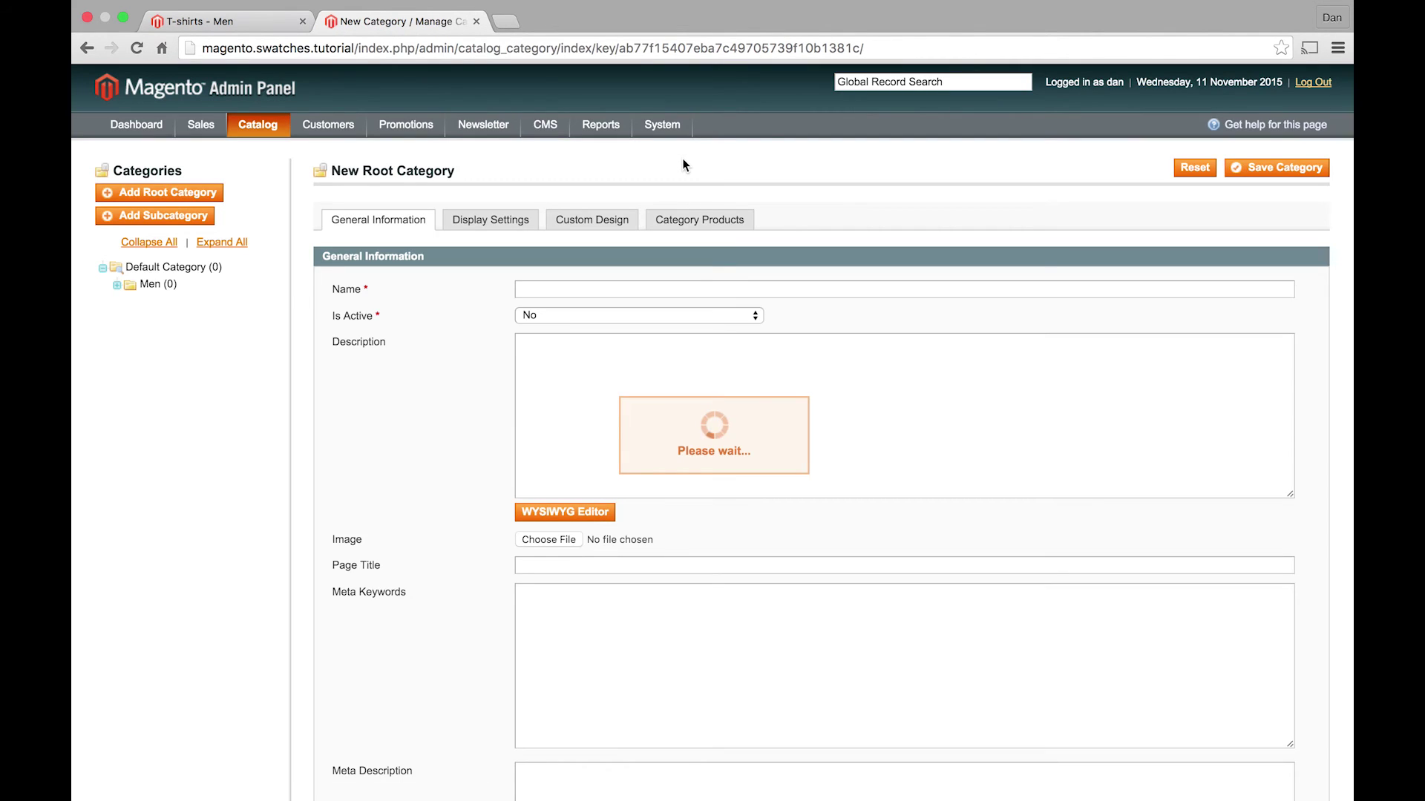
left_click(115, 287)
left_click(157, 303)
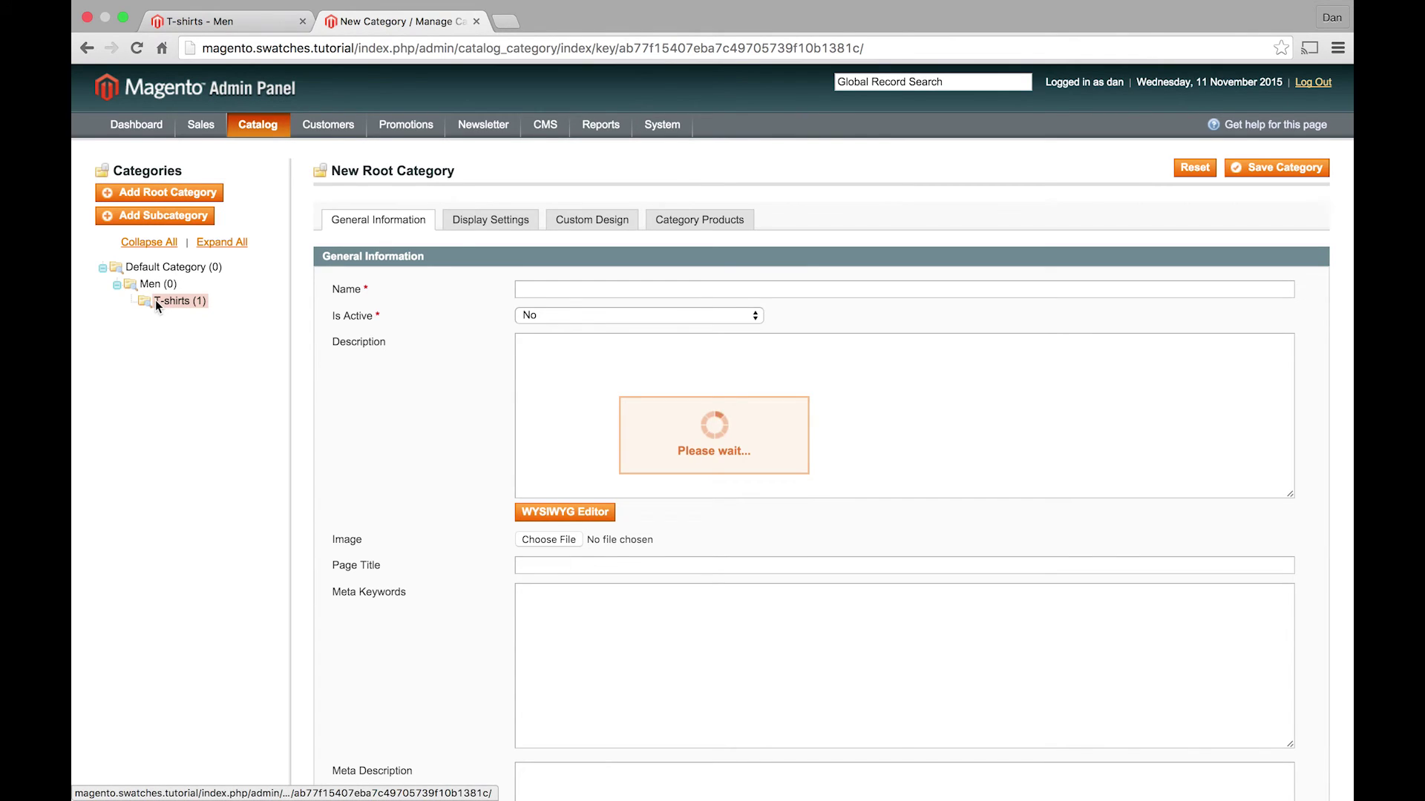
left_click(504, 221)
left_click(541, 336)
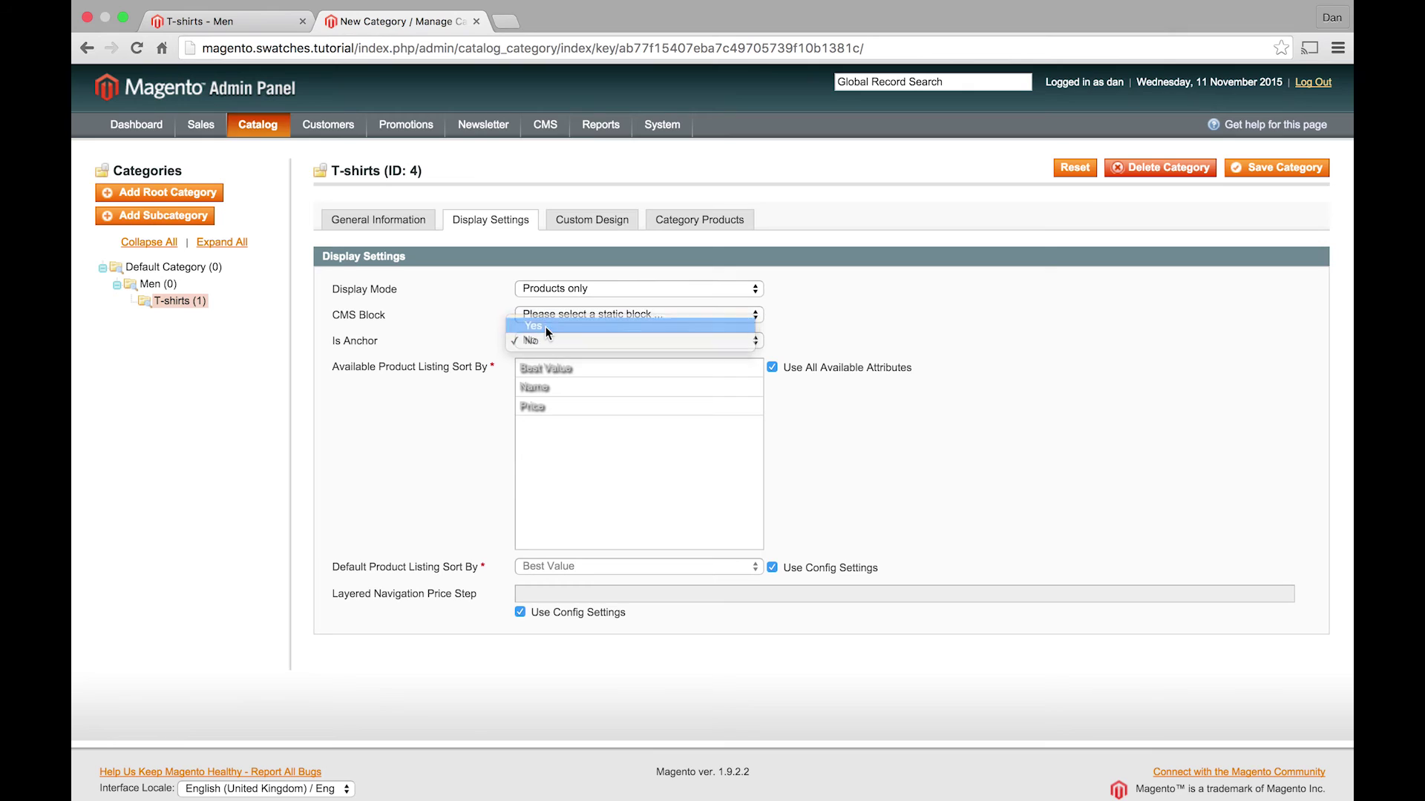
left_click(544, 327)
left_click(1237, 167)
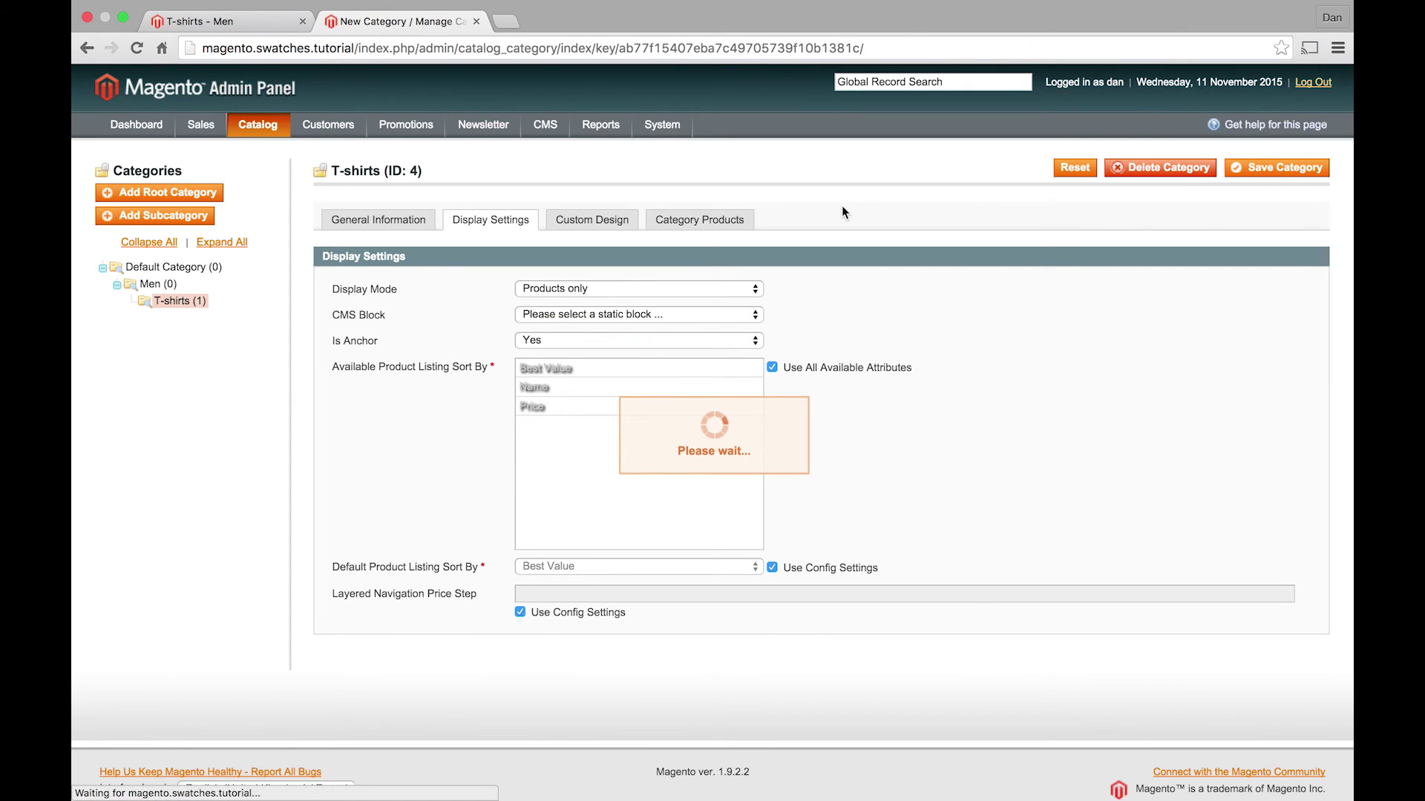
left_click(199, 22)
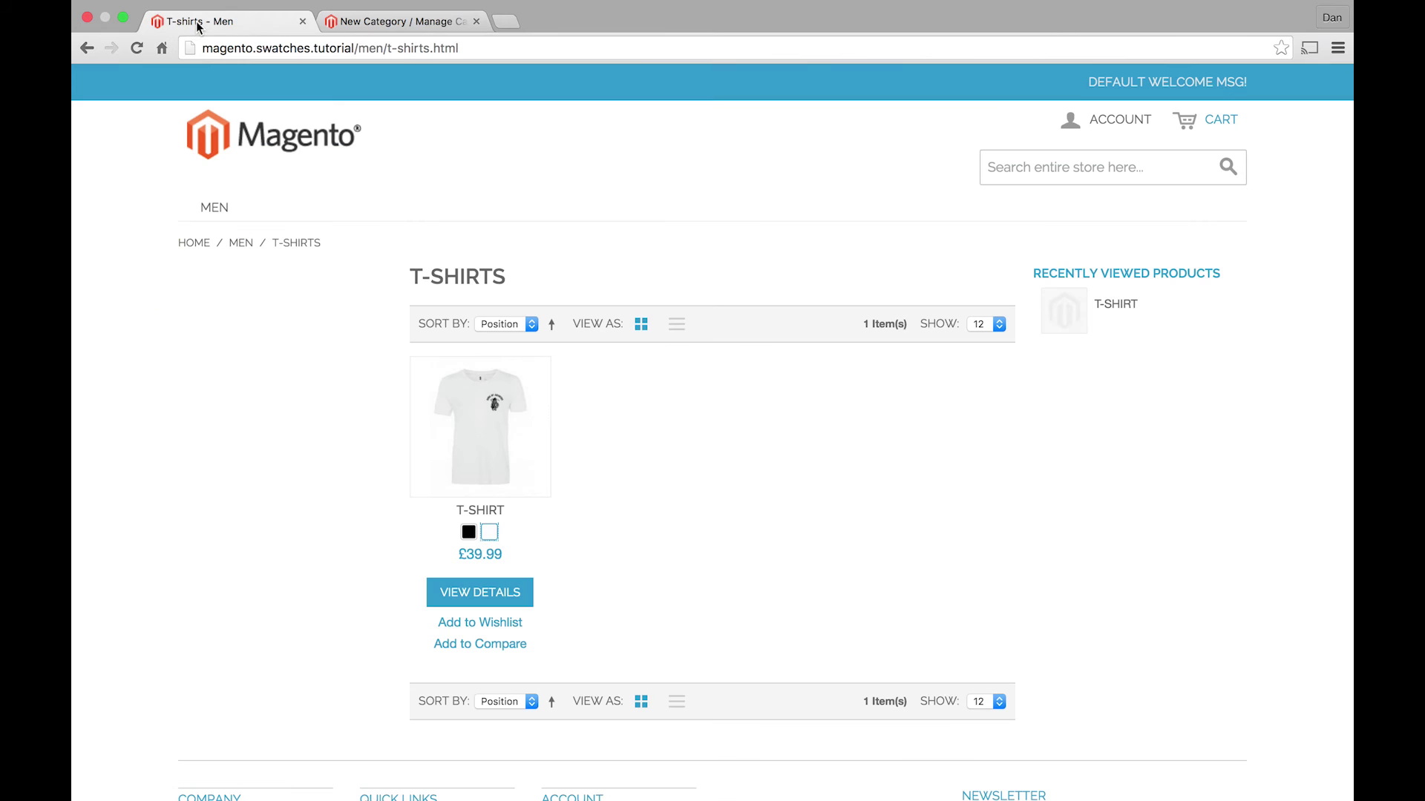
left_click(138, 47)
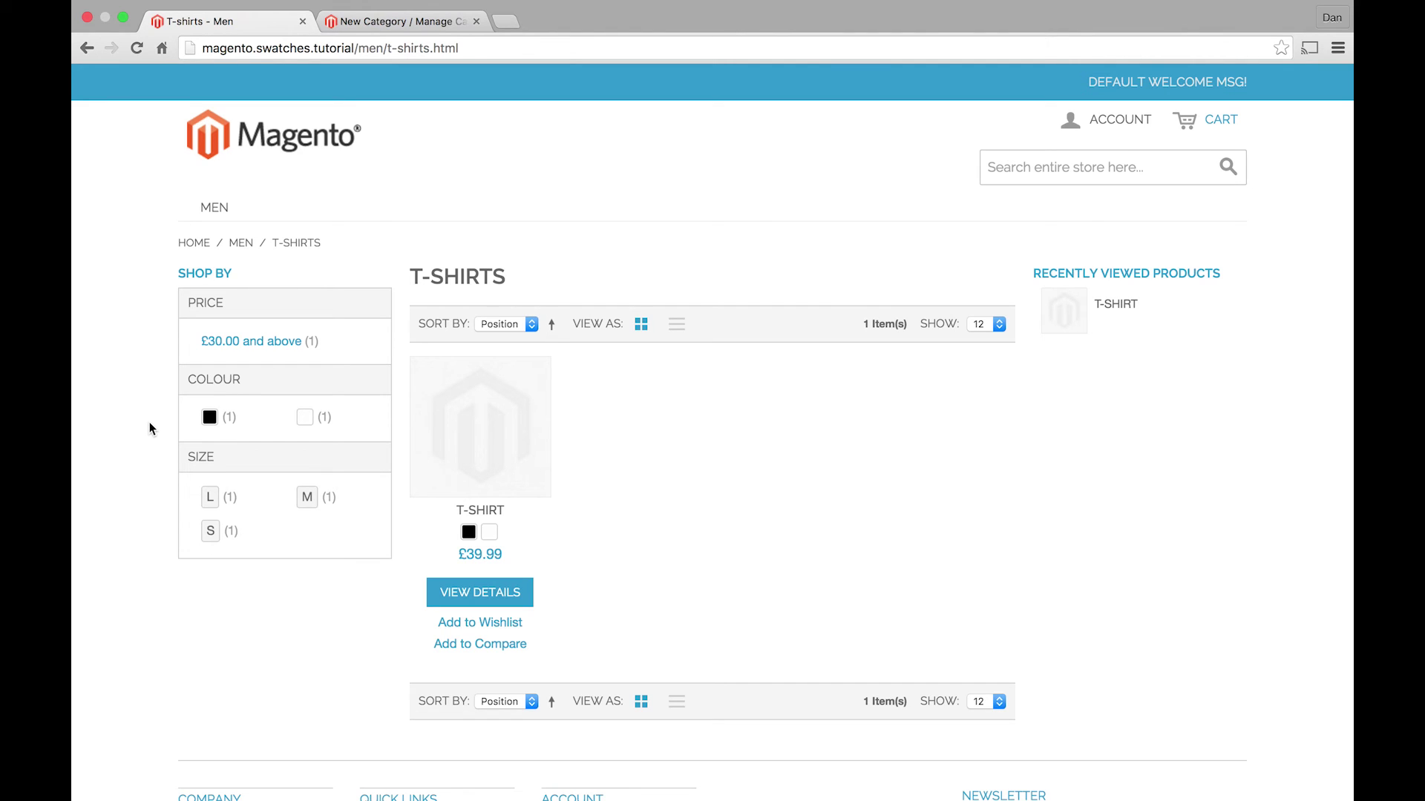
- Filter the listing by the black Colour swatch, clear that filter, then open the T-shirt product
left_click(210, 426)
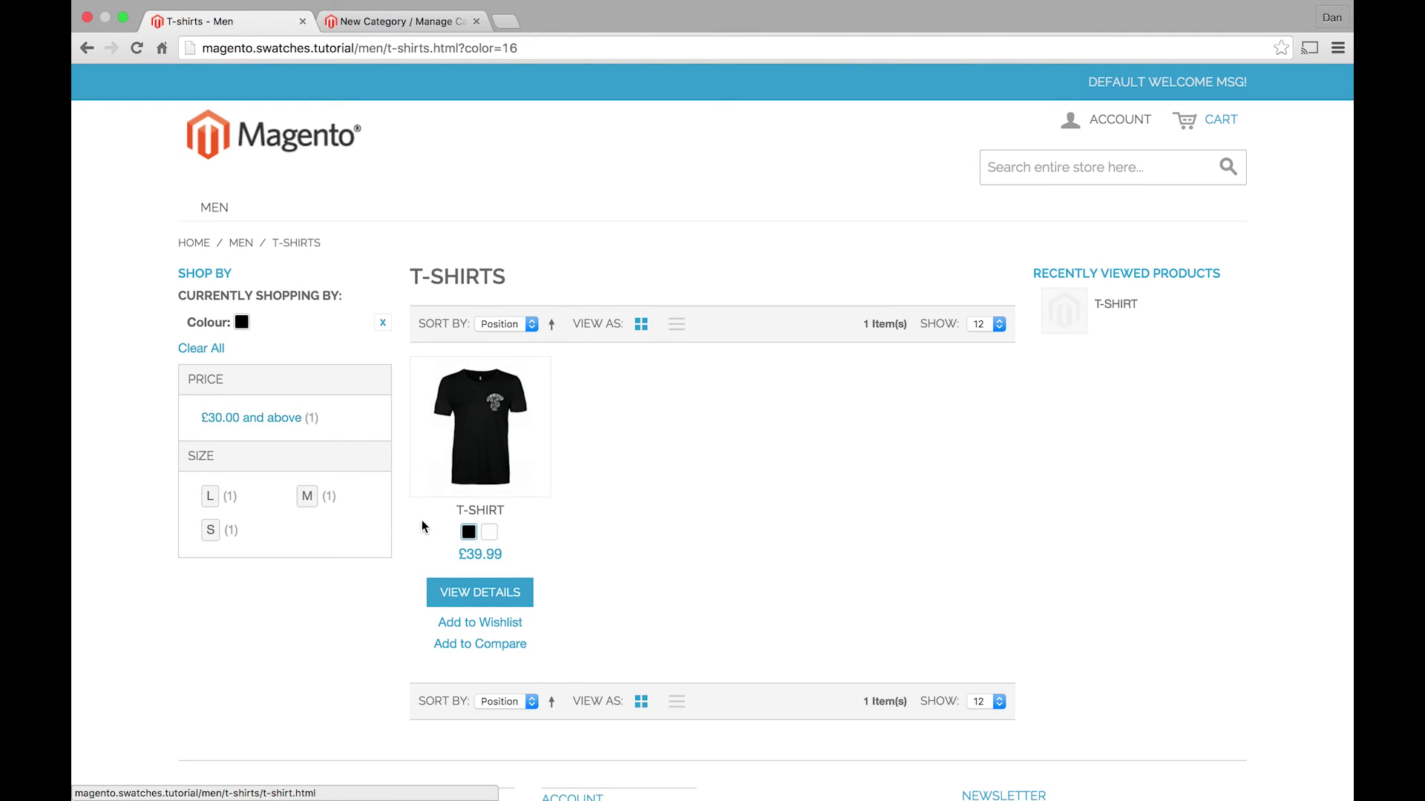
left_click(379, 330)
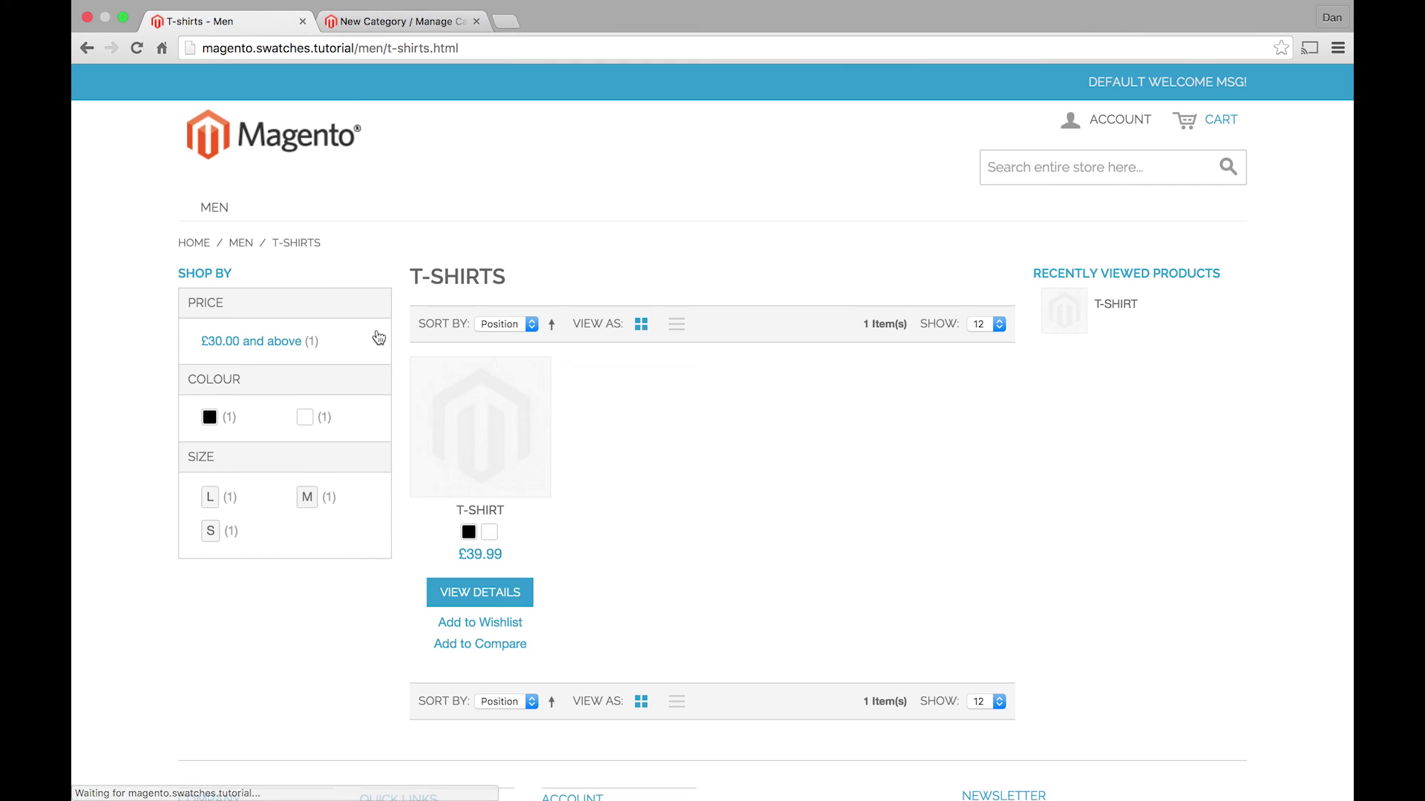
left_click(305, 417)
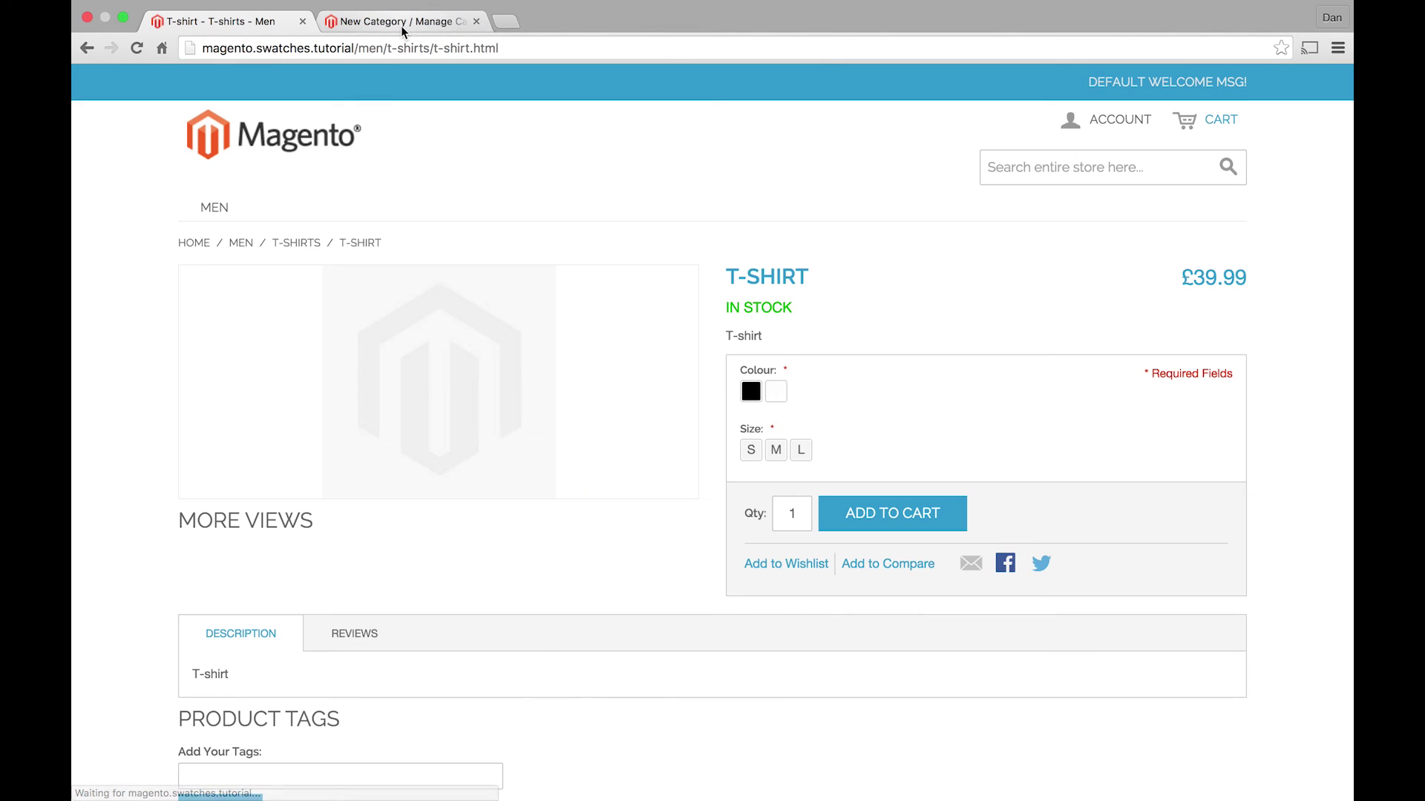
- Open the T-shirt product's Images section from Catalog > Manage Products
left_click(401, 23)
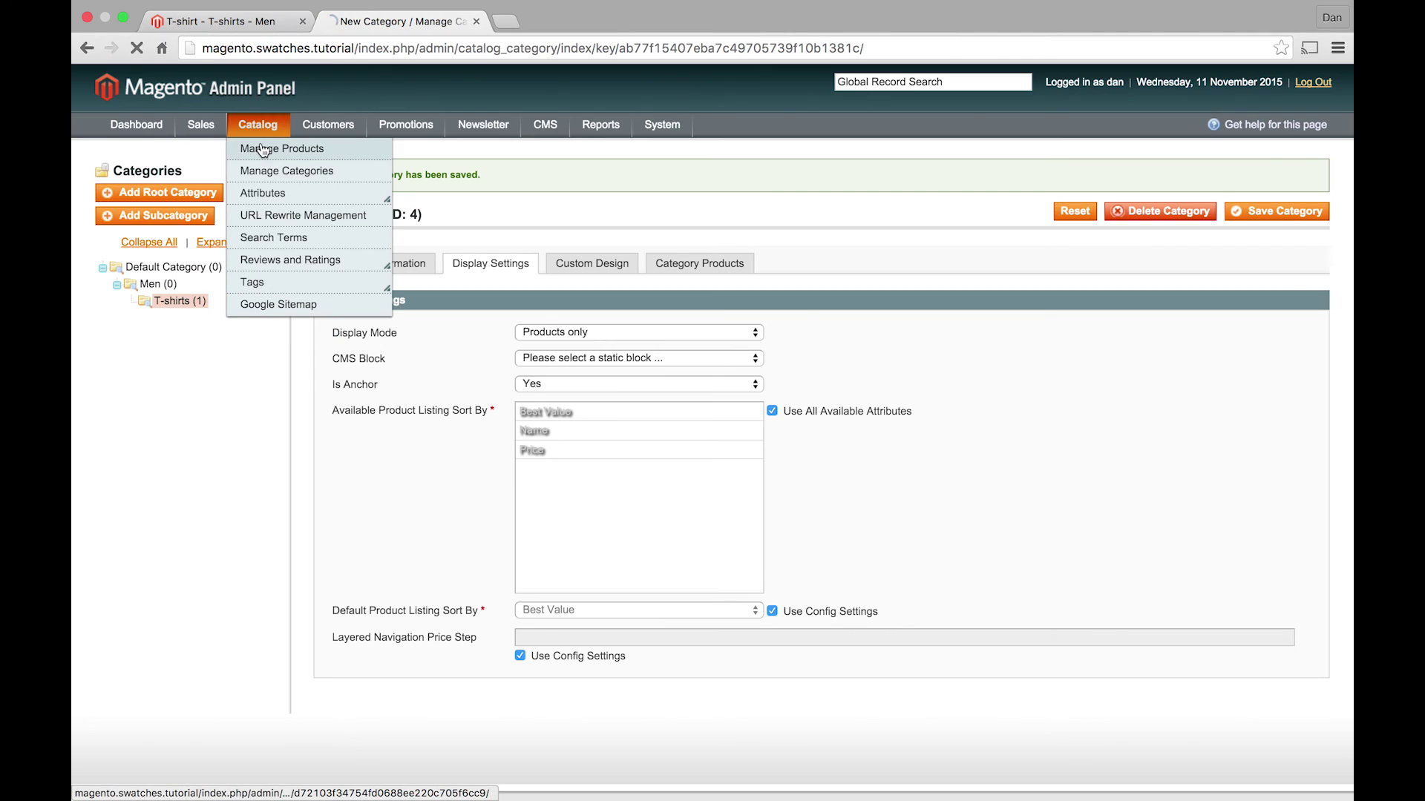
left_click(245, 148)
left_click(222, 21)
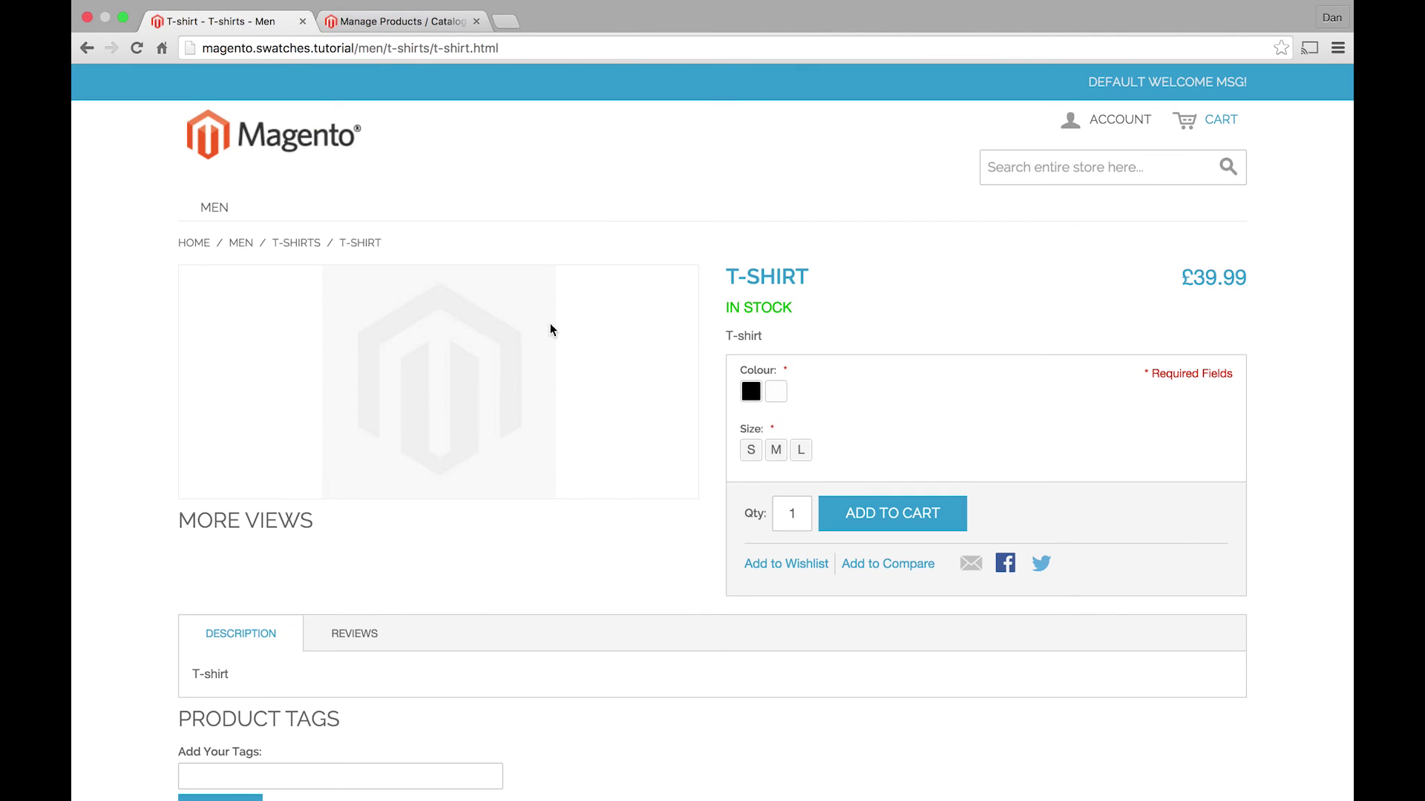
left_click(418, 23)
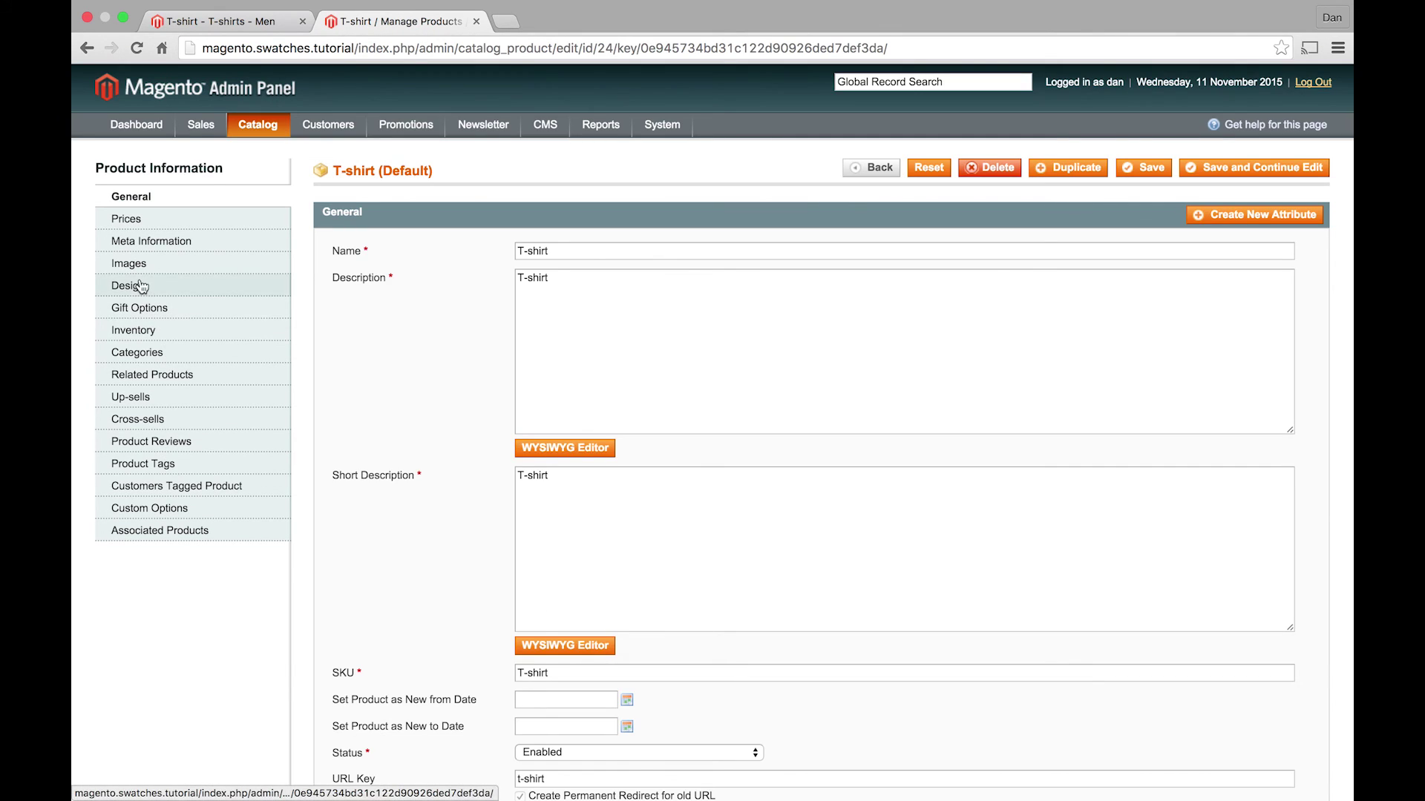
left_click(130, 263)
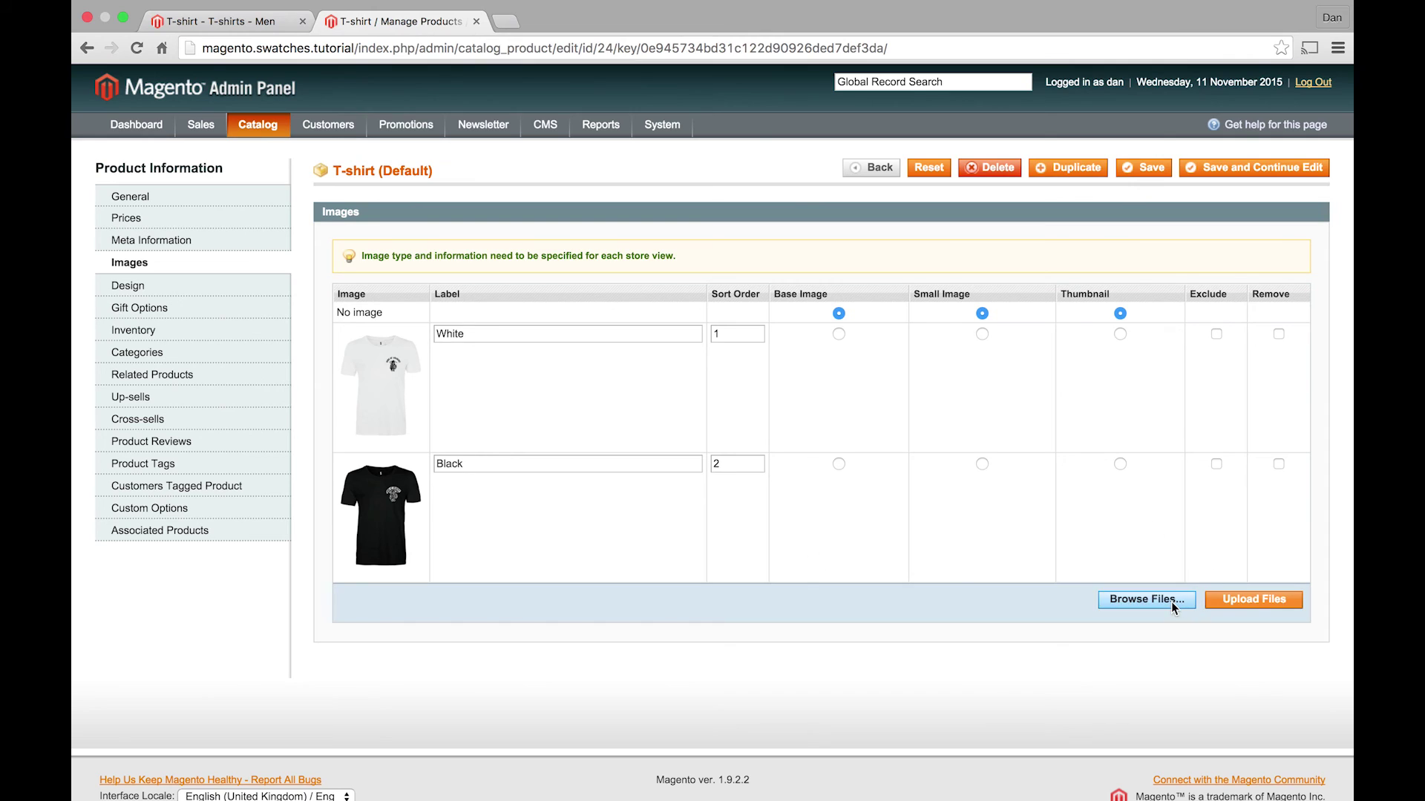
- Upload black-small.jpg from Desktop > product images, mark it Base Image, and save
left_click(1169, 600)
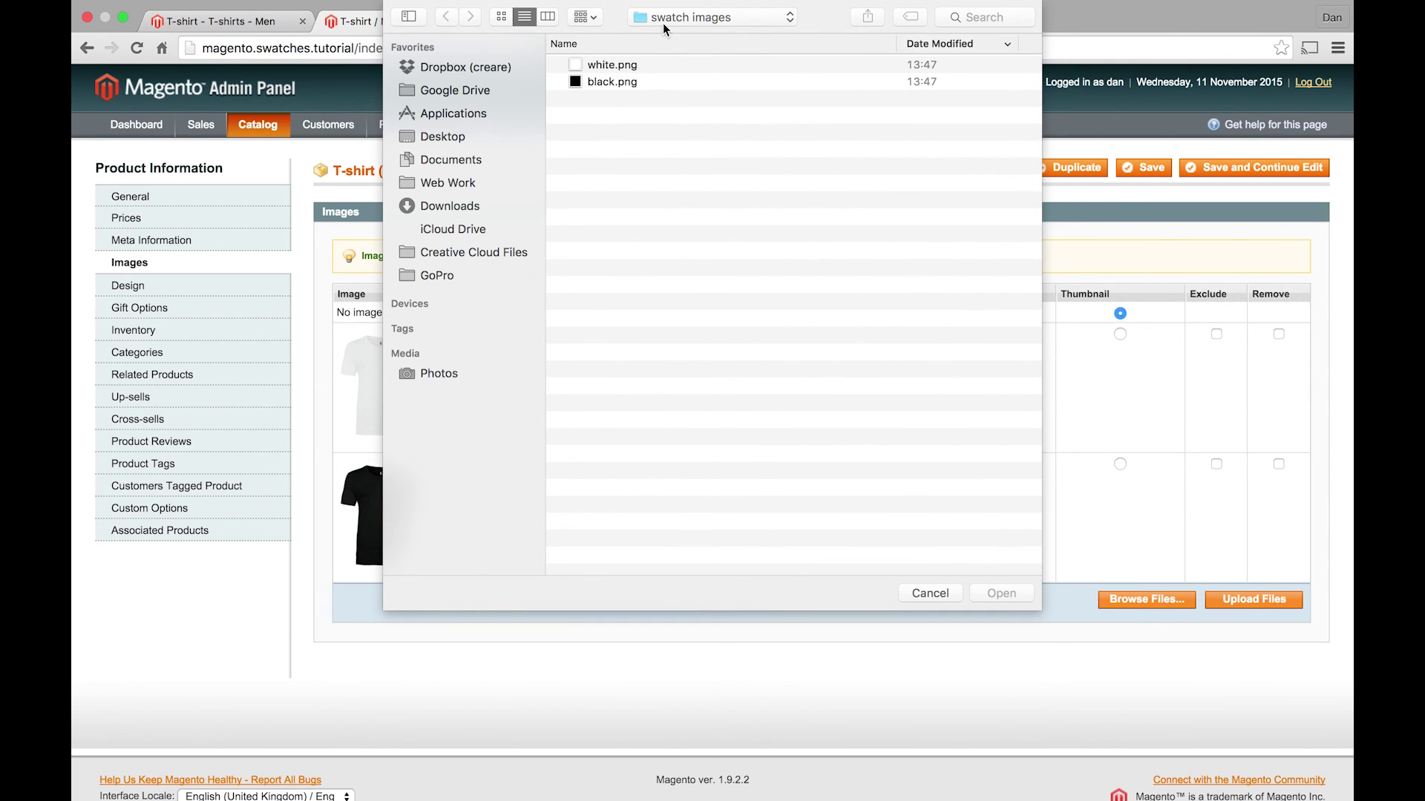
left_click(662, 17)
left_click(678, 33)
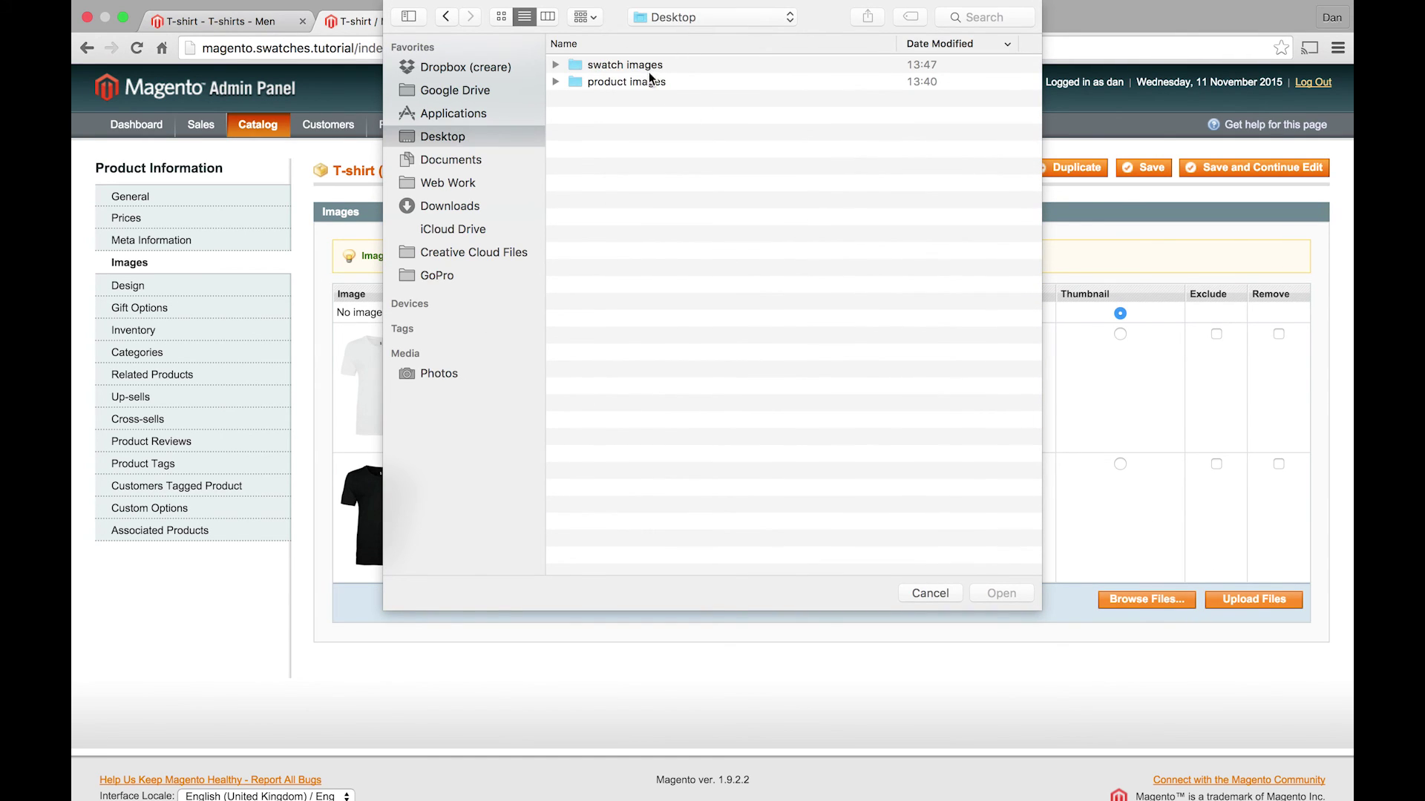
double_click(613, 81)
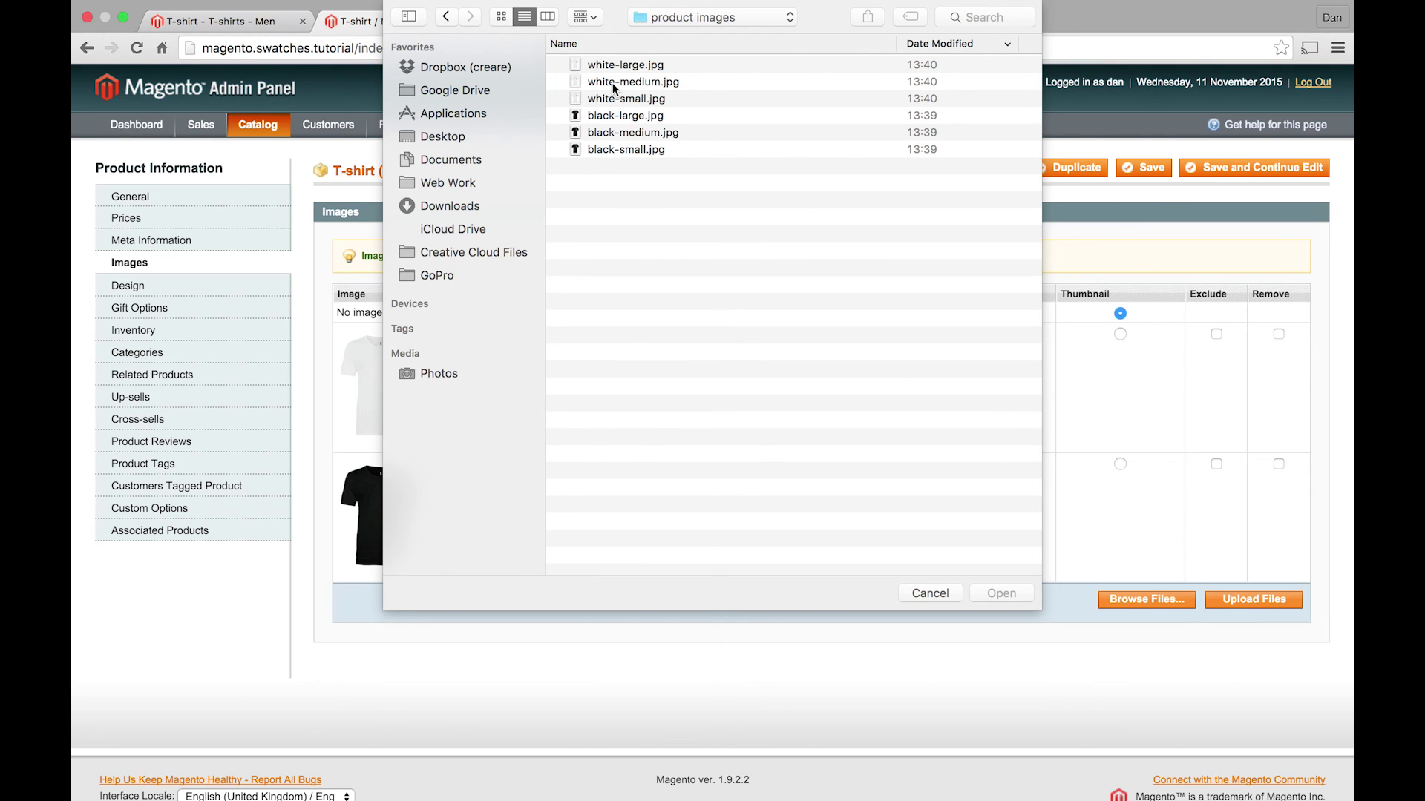
left_click(610, 149)
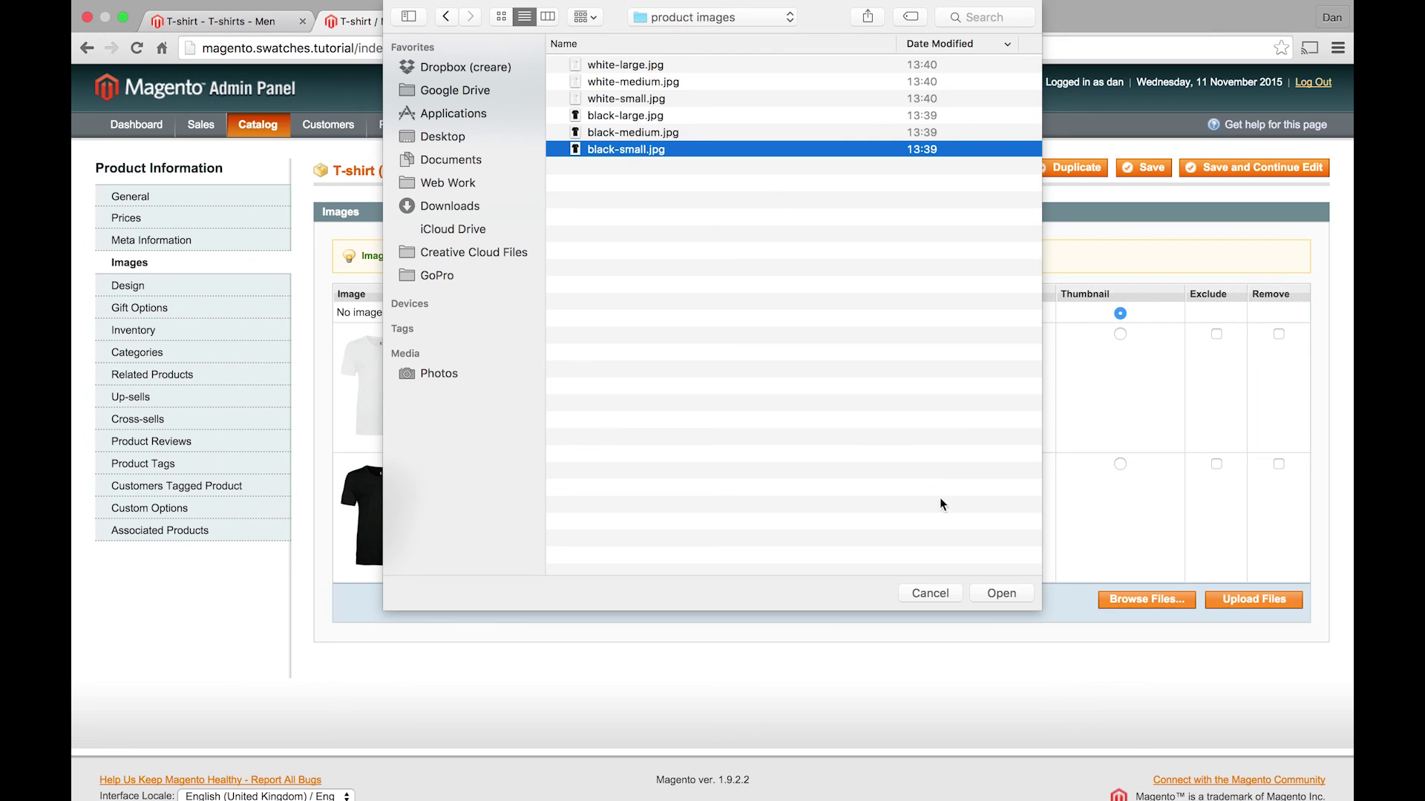
left_click(998, 593)
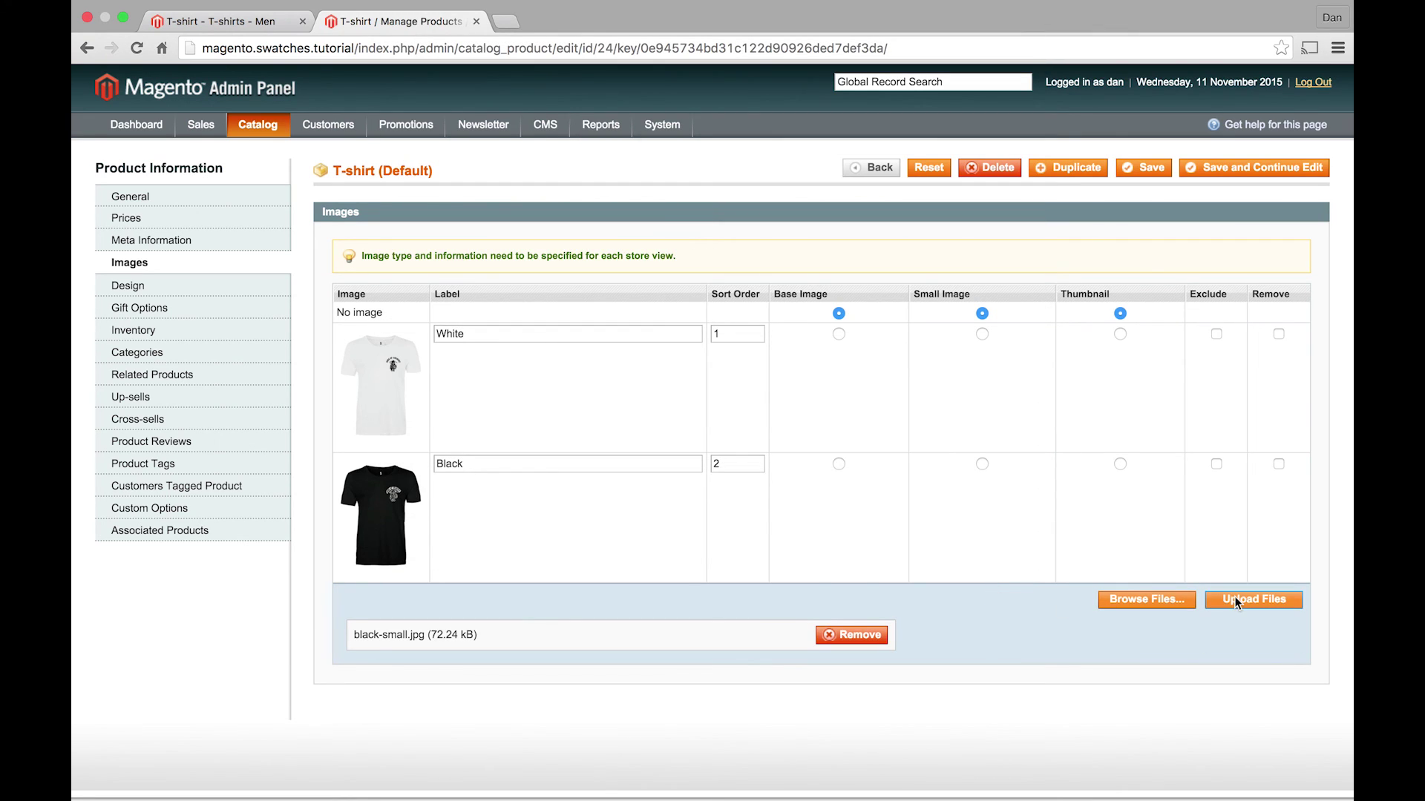
left_click(1235, 598)
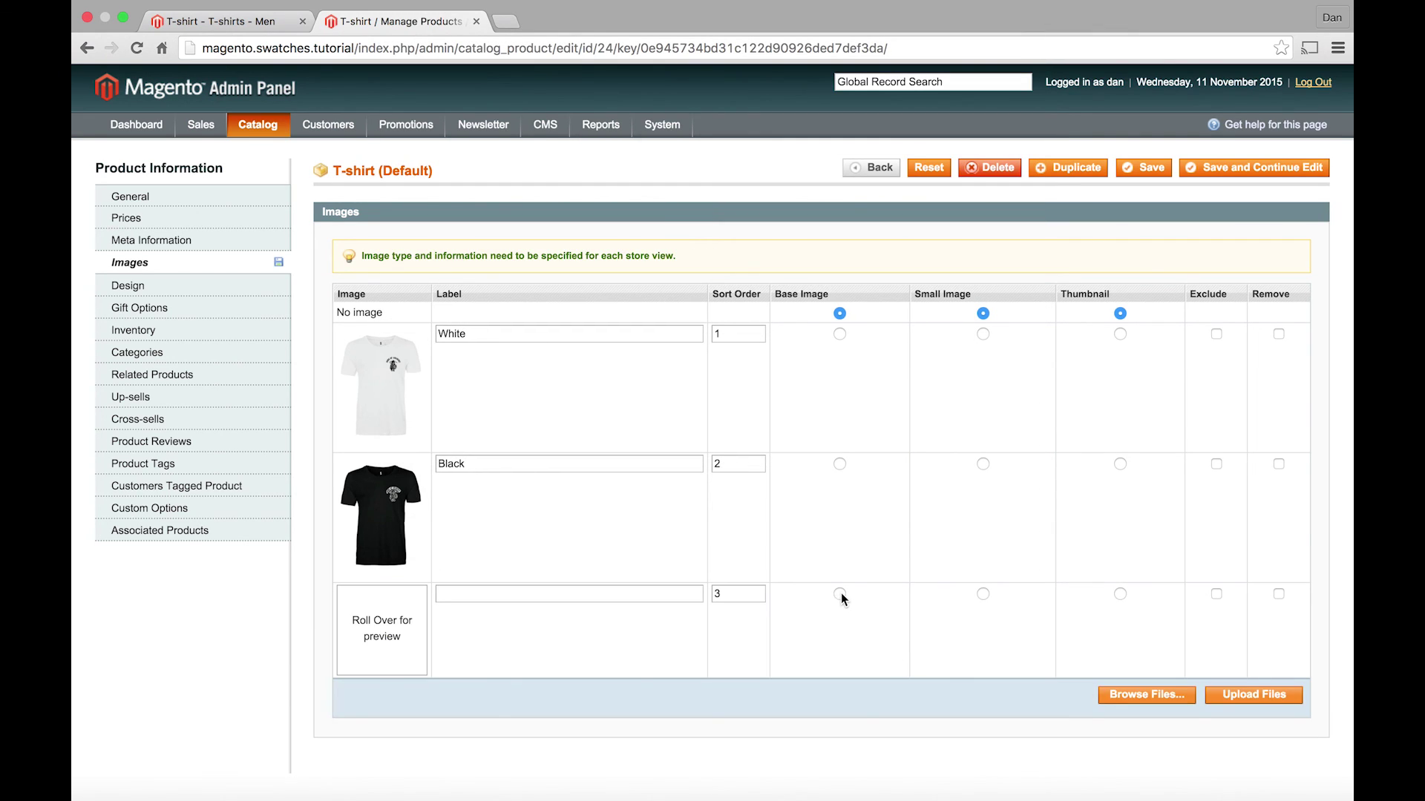
left_click(839, 593)
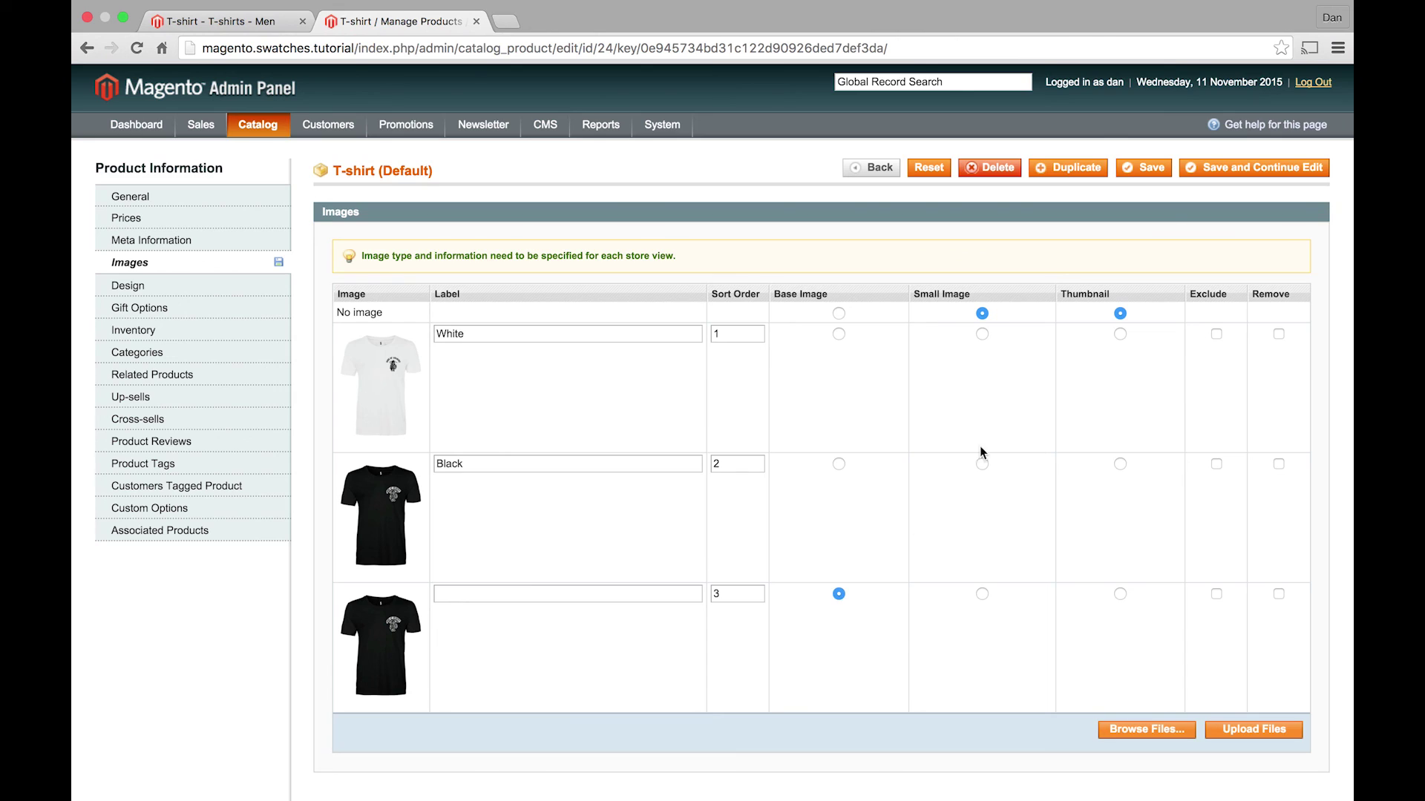
left_click(1153, 169)
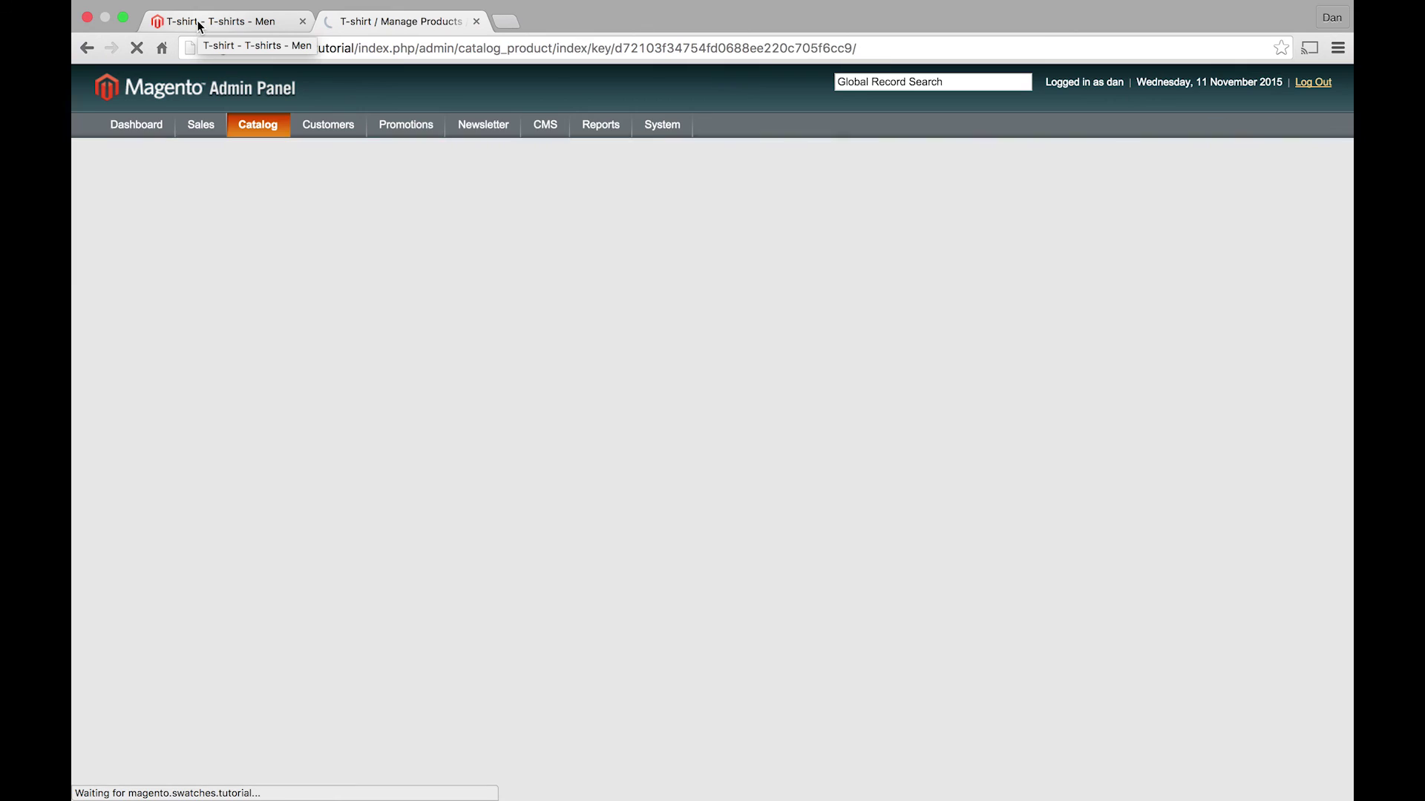
- Reload the storefront T-shirt page to check the black T-shirt image, then return to the T-shirts listing
left_click(199, 24)
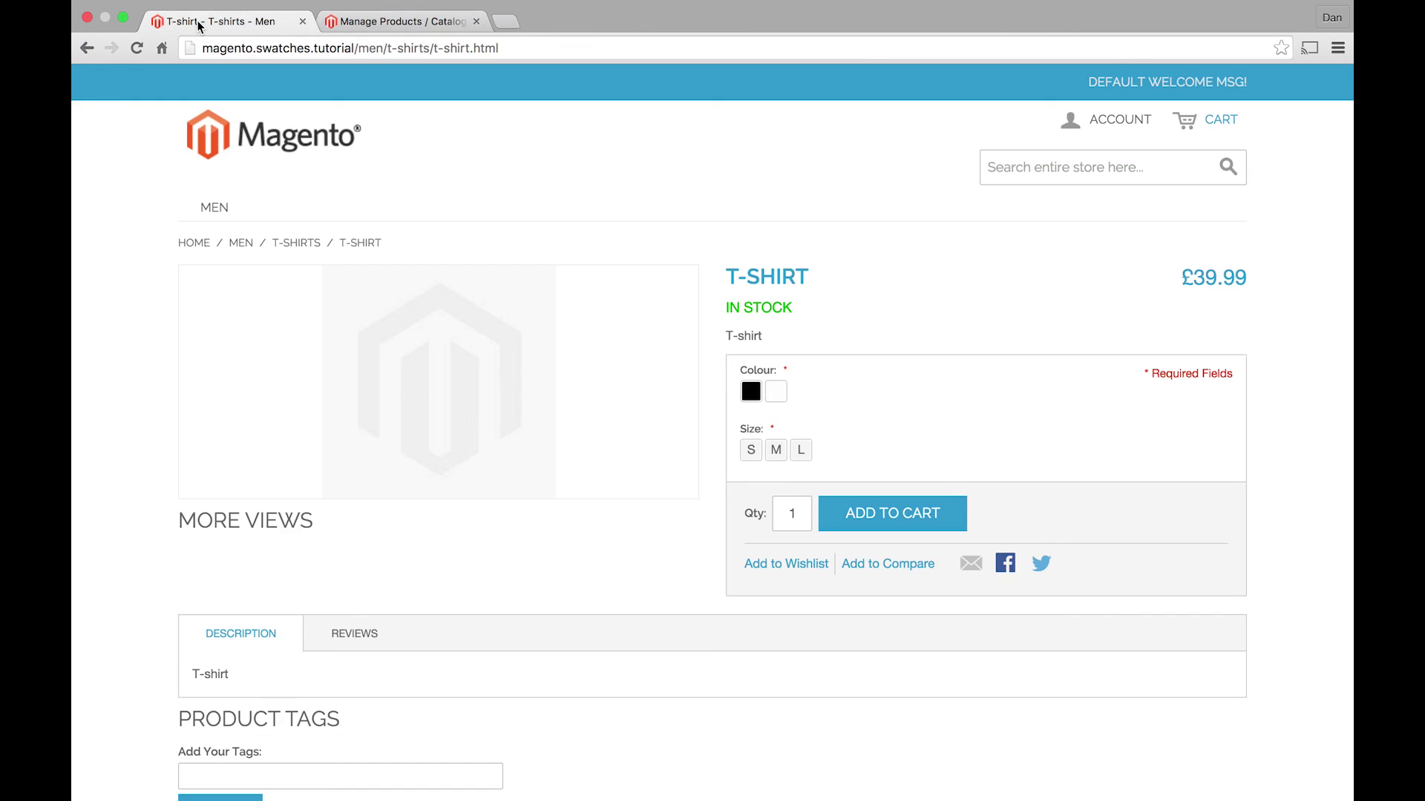
key("super+r")
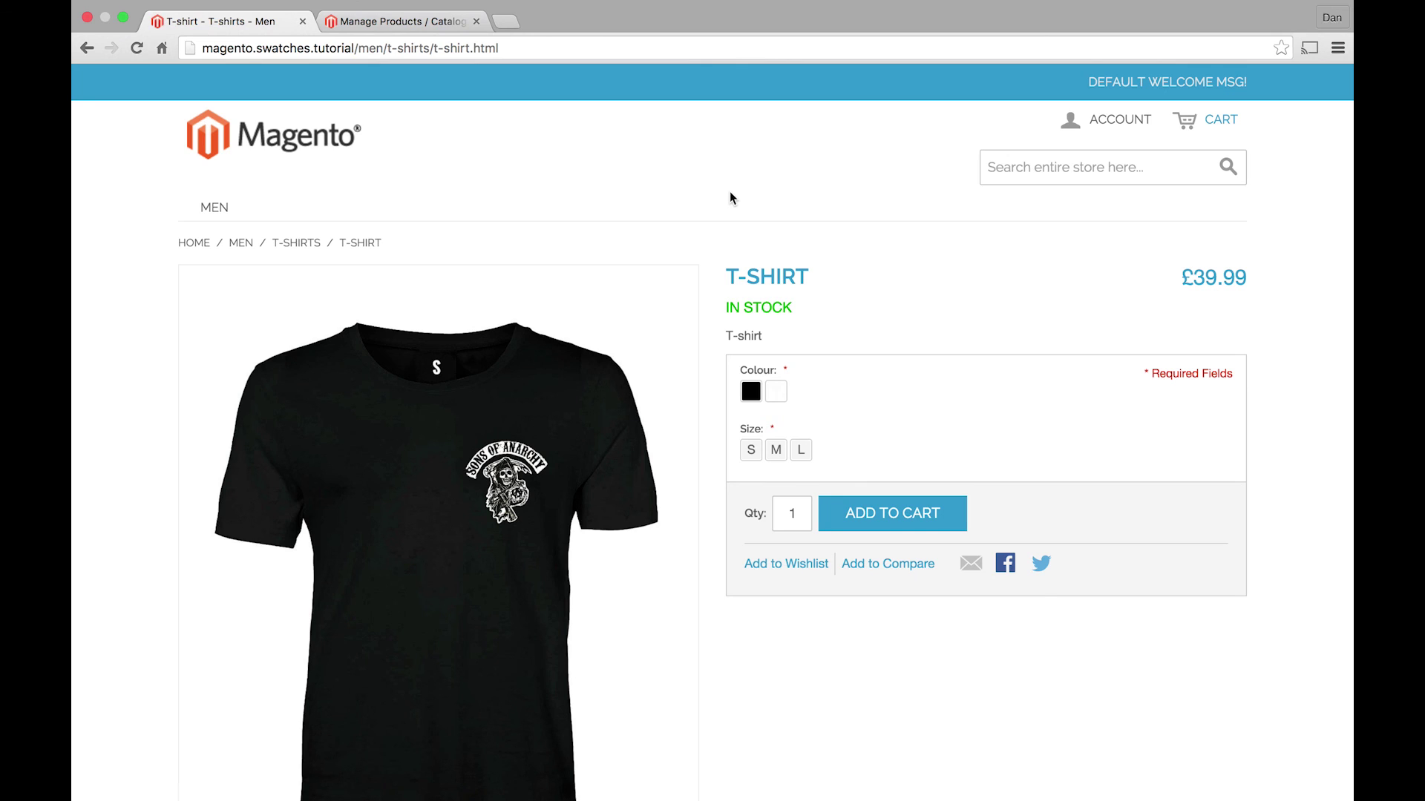
left_click(295, 242)
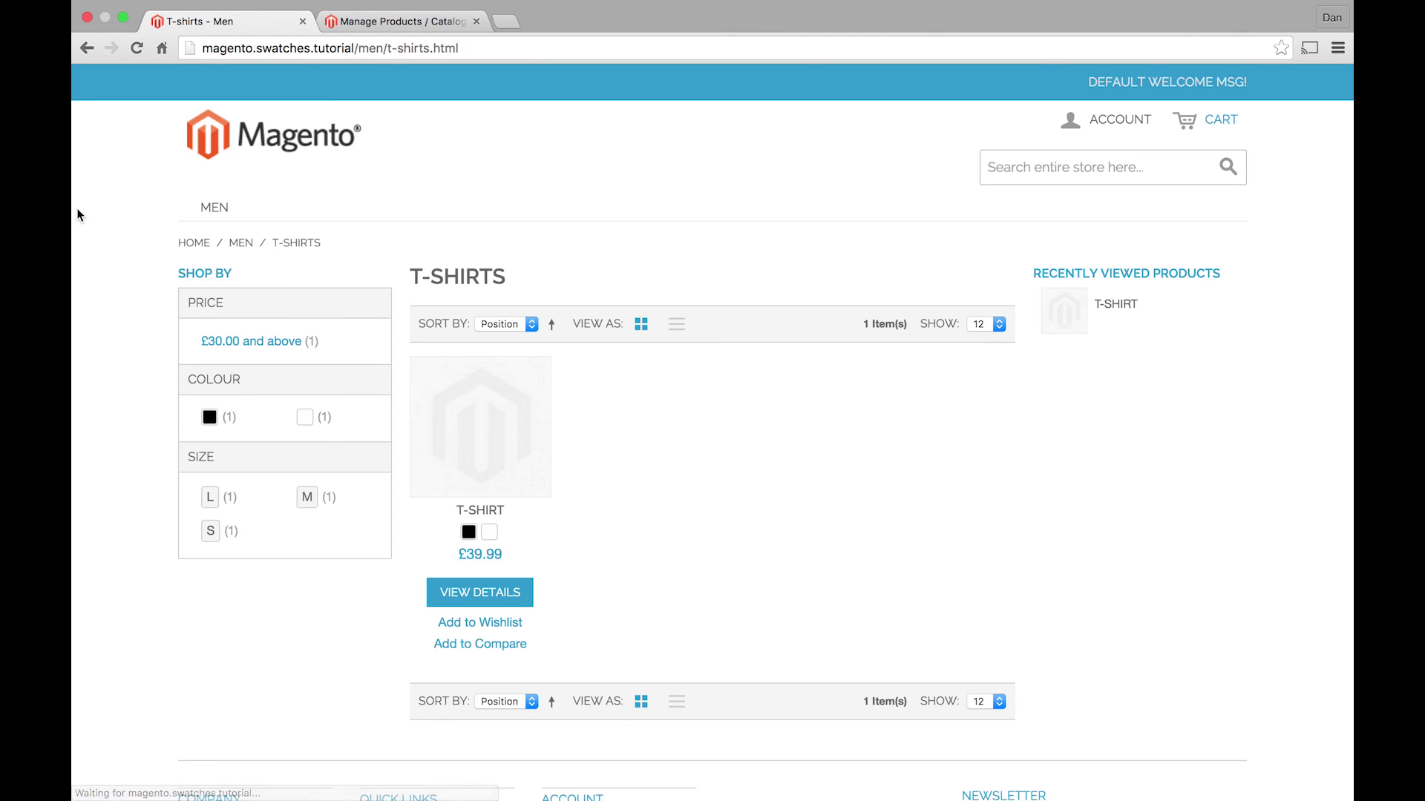